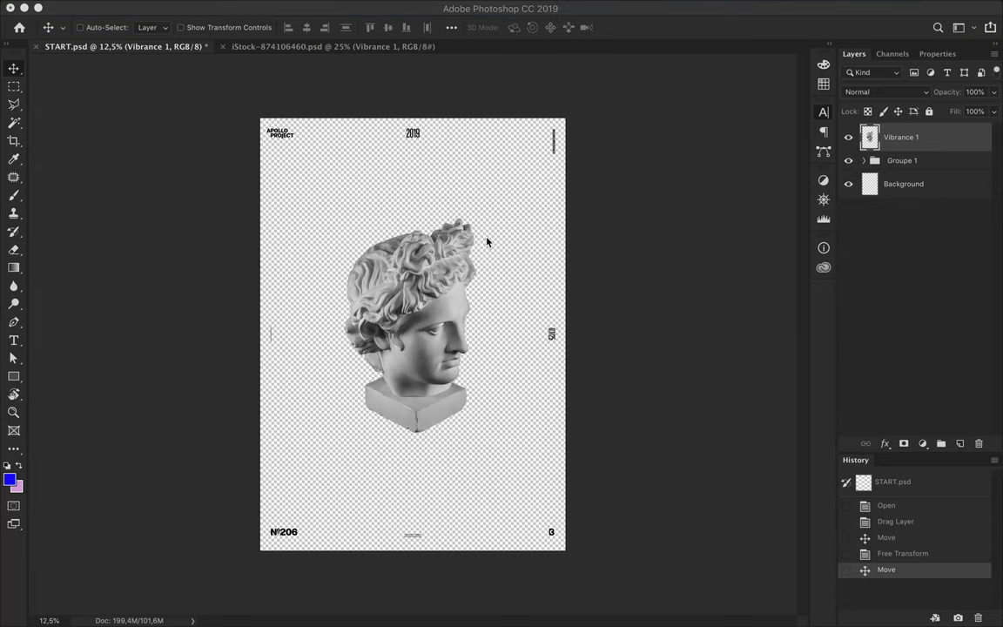
# Draw a rectangle filled with #ffffff covering the whole poster.
pyautogui.press('u')
pyautogui.click(155, 28)
pyautogui.click(219, 55)
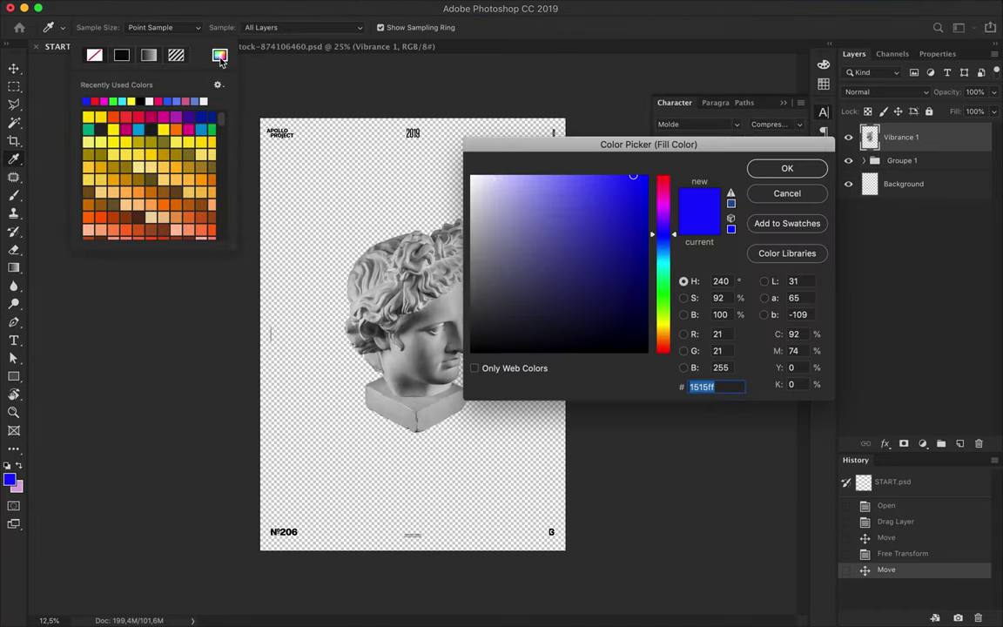
pyautogui.write('ffffff')
pyautogui.click(787, 168)
pyautogui.moveTo(258, 115); pyautogui.dragTo(568, 555)
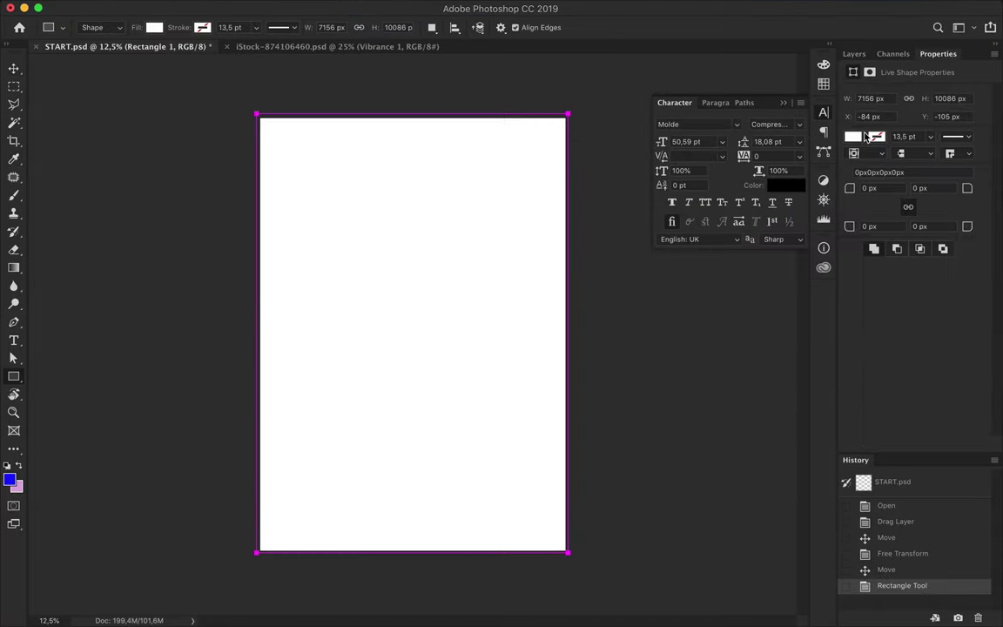
# Move the white rectangle to the bottom, delete Background, and nudge the bust into place.
pyautogui.moveTo(901, 137)
pyautogui.mouseDown()
pyautogui.moveTo(902, 196)
pyautogui.moveTo(902, 130)
pyautogui.mouseUp()
pyautogui.click(979, 444)
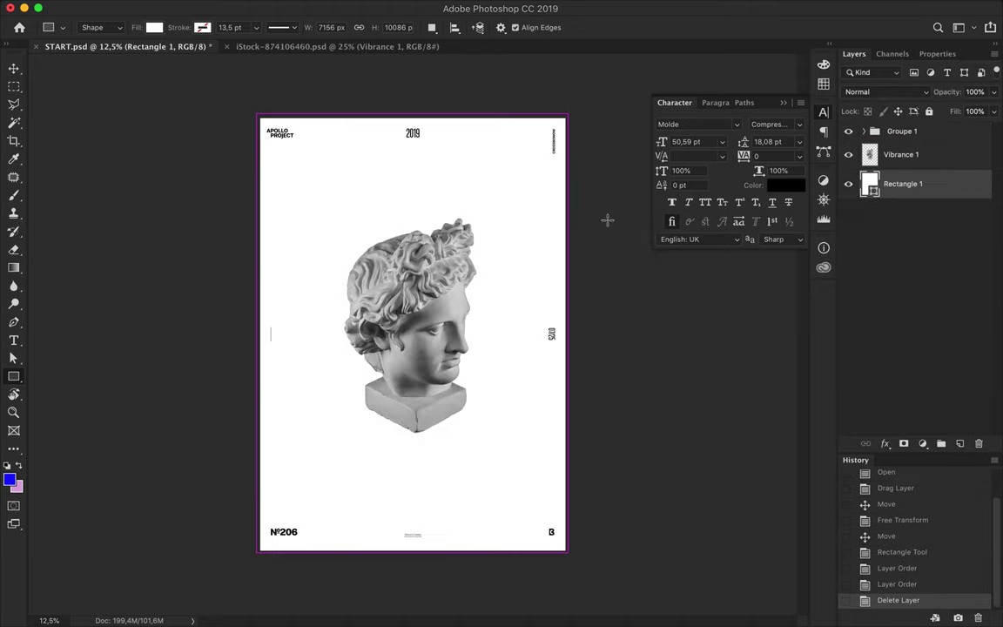
pyautogui.press('v')
pyautogui.moveTo(384, 366); pyautogui.dragTo(418, 319)
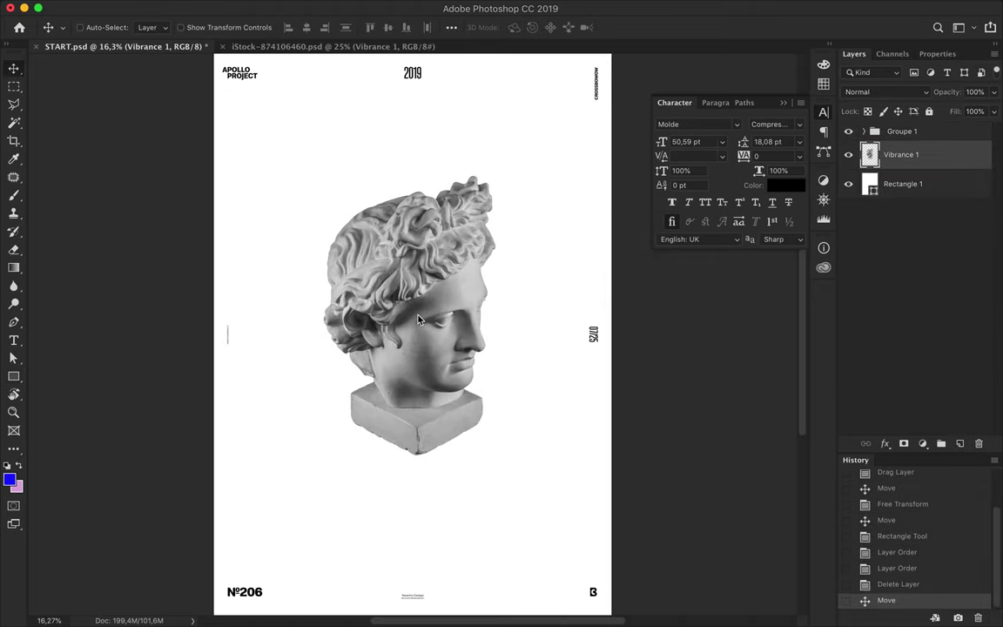
# Draw a rectangle over the poster's left half and give it a gradient fill.
pyautogui.press('u')
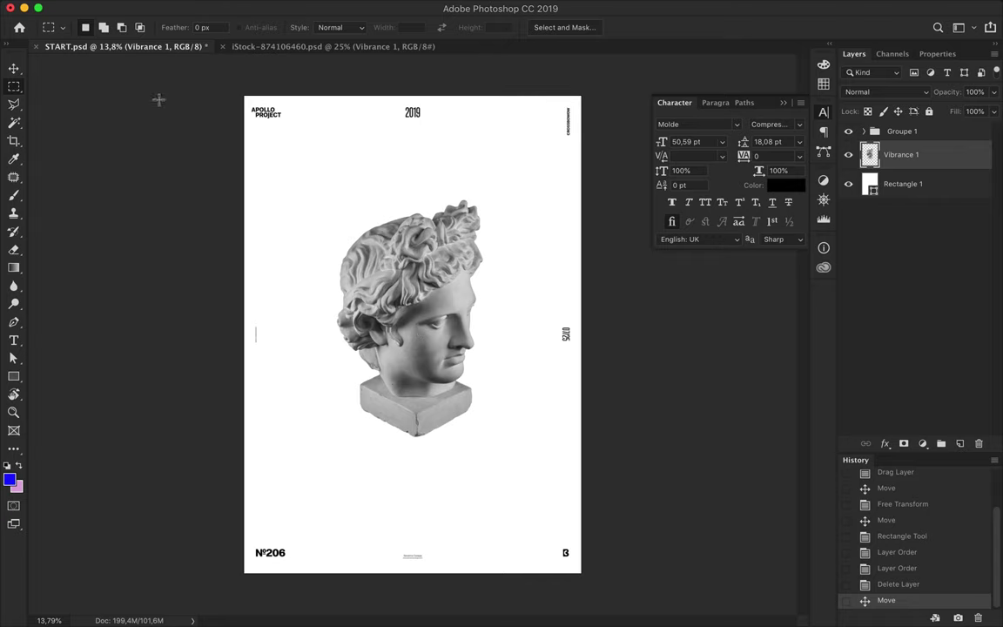
pyautogui.click(154, 28)
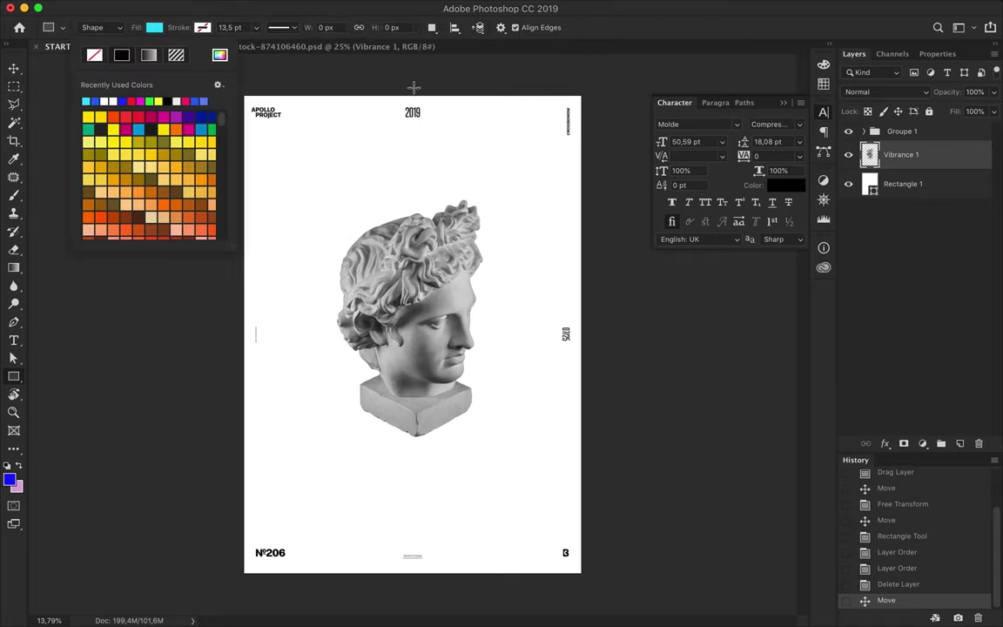
pyautogui.moveTo(412, 87); pyautogui.dragTo(239, 576)
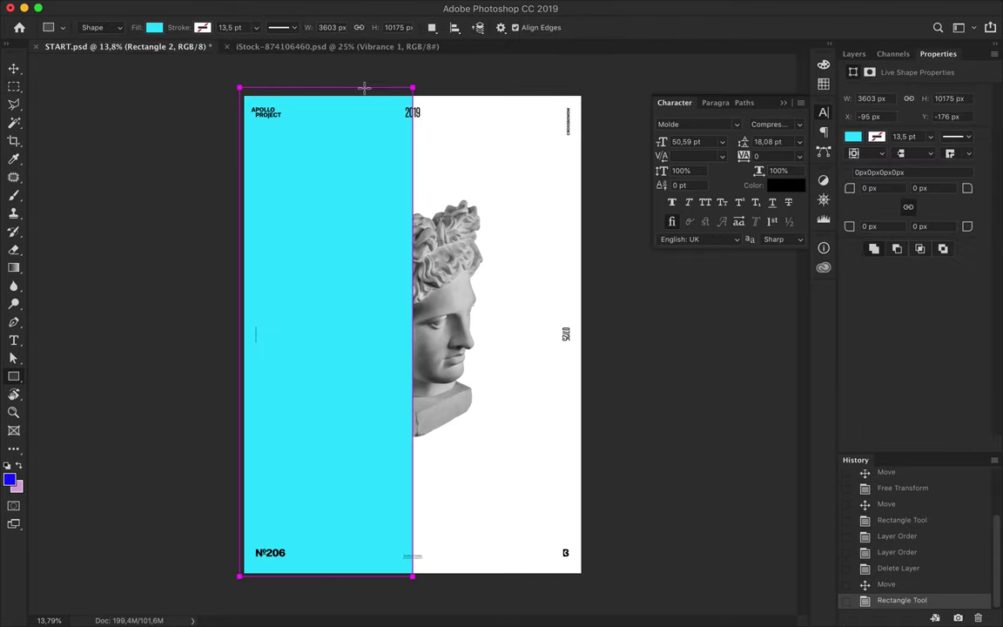
pyautogui.click(154, 28)
pyautogui.click(114, 44)
pyautogui.click(107, 120)
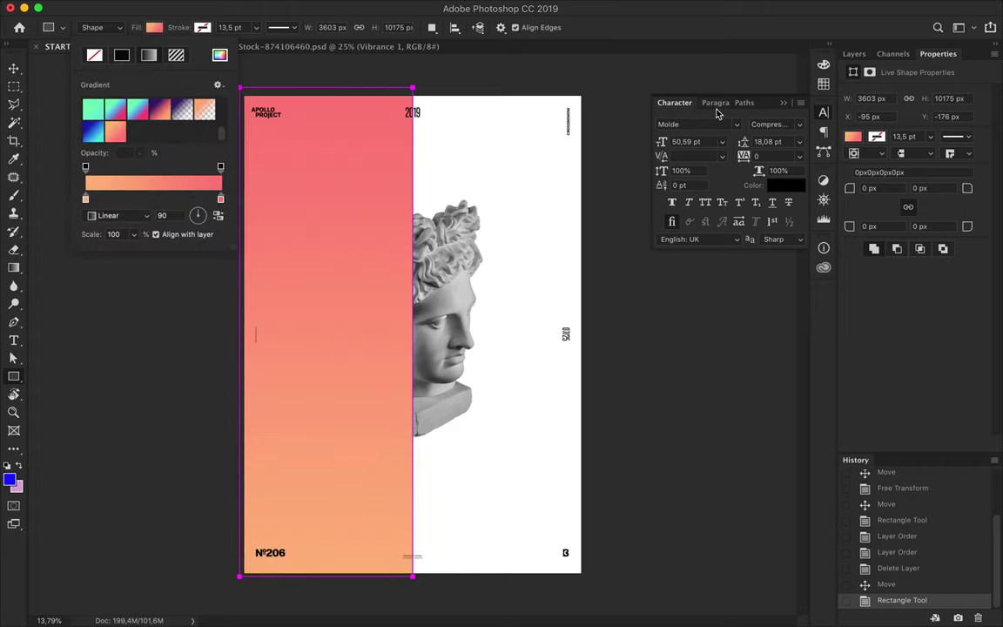
pyautogui.click(824, 66)
# Make the gradient's right stop cyan and set the gradient angle to 0.
pyautogui.click(154, 28)
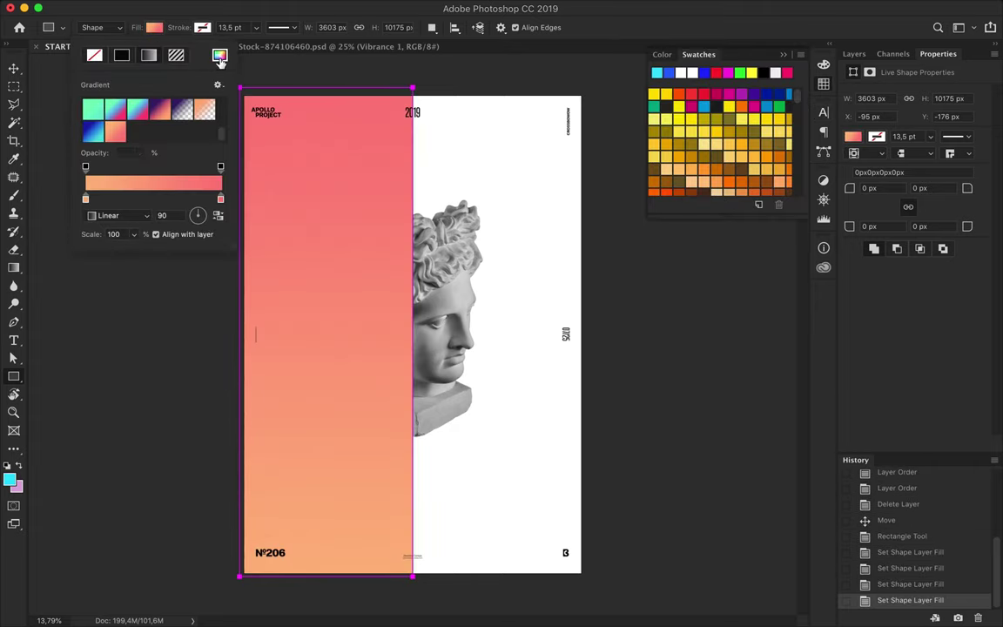
pyautogui.doubleClick(221, 199)
pyautogui.click(768, 199)
pyautogui.doubleClick(220, 199)
pyautogui.click(654, 72)
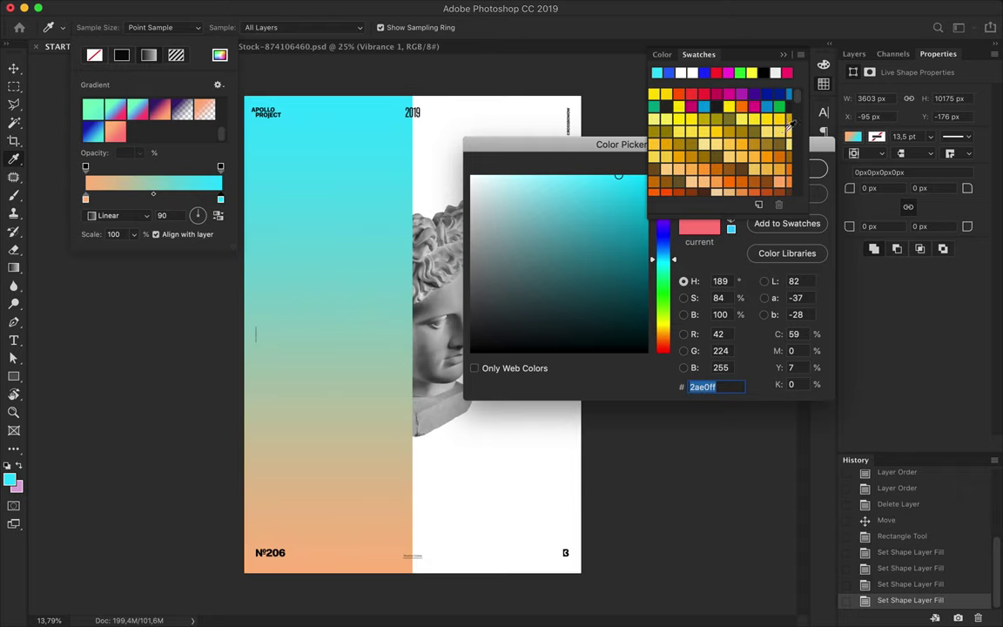
pyautogui.click(787, 168)
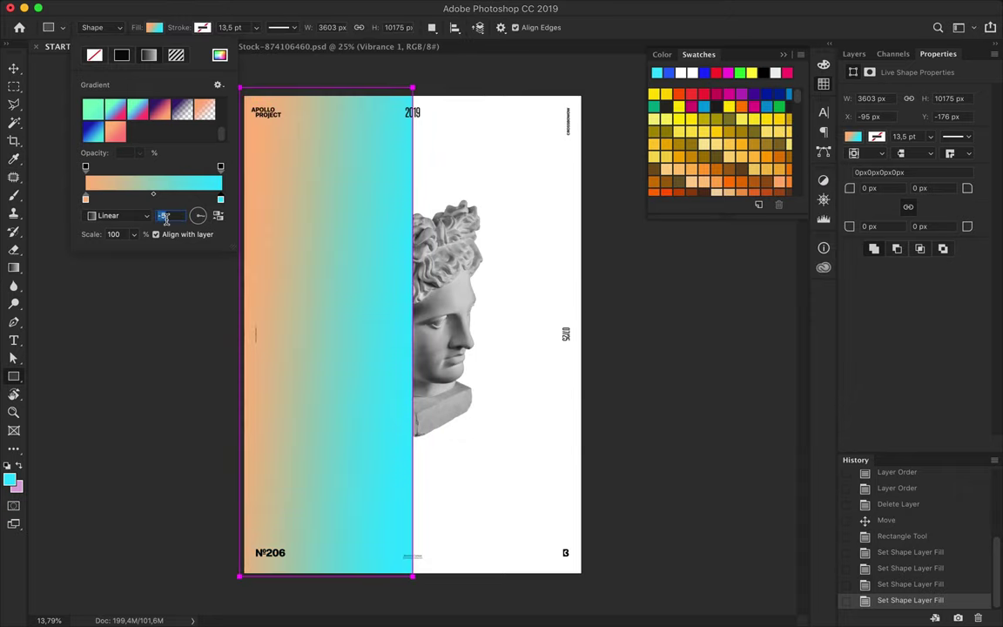
pyautogui.press('Return')
# Undo an accidental fill change and make the left gradient stop cyan as well.
pyautogui.click(154, 28)
pyautogui.click(115, 131)
pyautogui.click(410, 133)
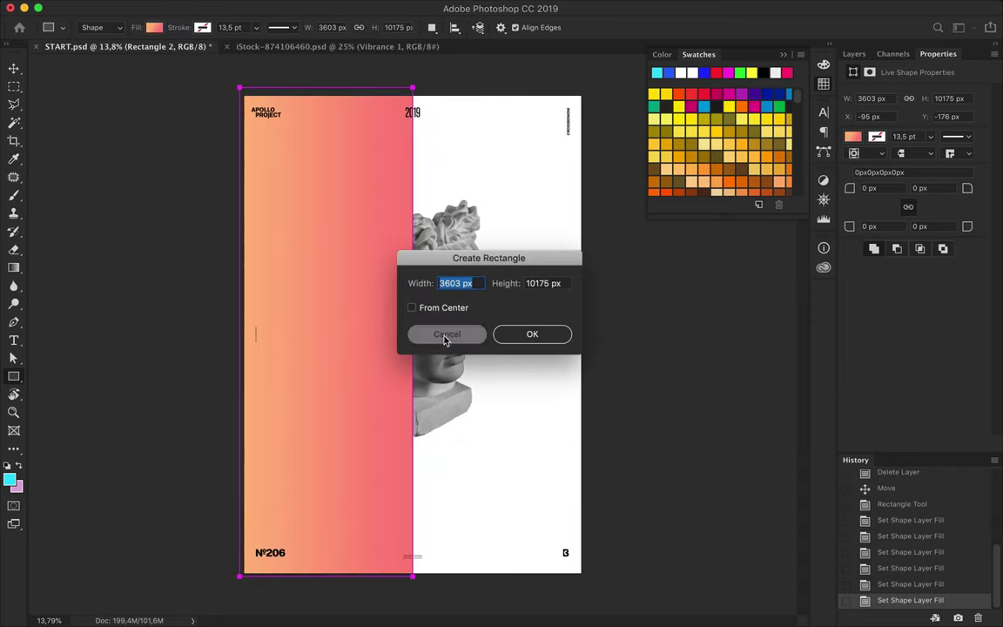
pyautogui.press('Escape')
pyautogui.hotkey('ctrl', 'z')
pyautogui.click(154, 28)
pyautogui.doubleClick(86, 199)
pyautogui.click(654, 72)
pyautogui.press('Return')
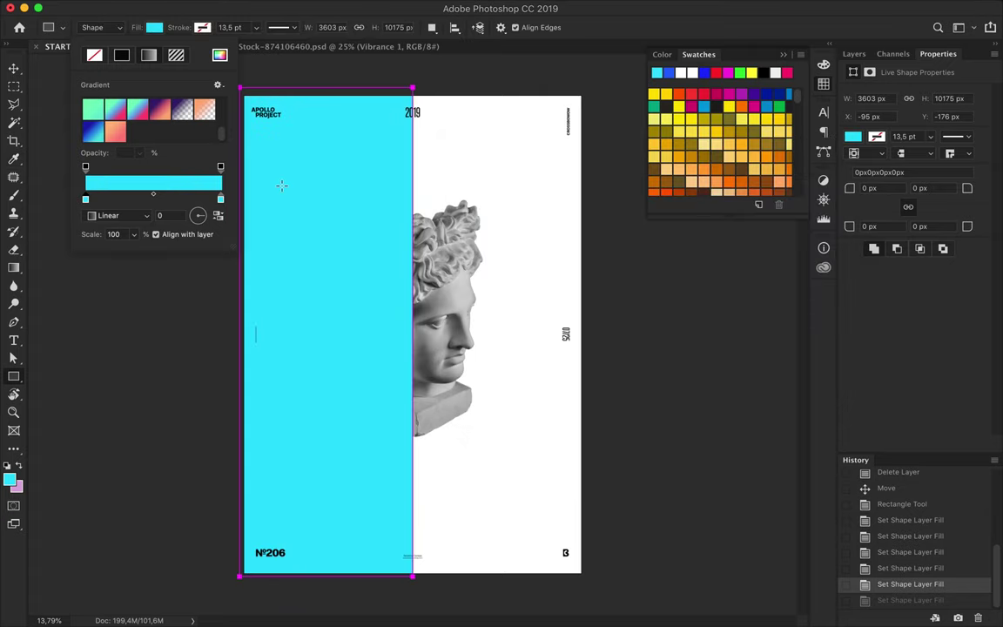
pyautogui.click(286, 247)
pyautogui.press('Escape')
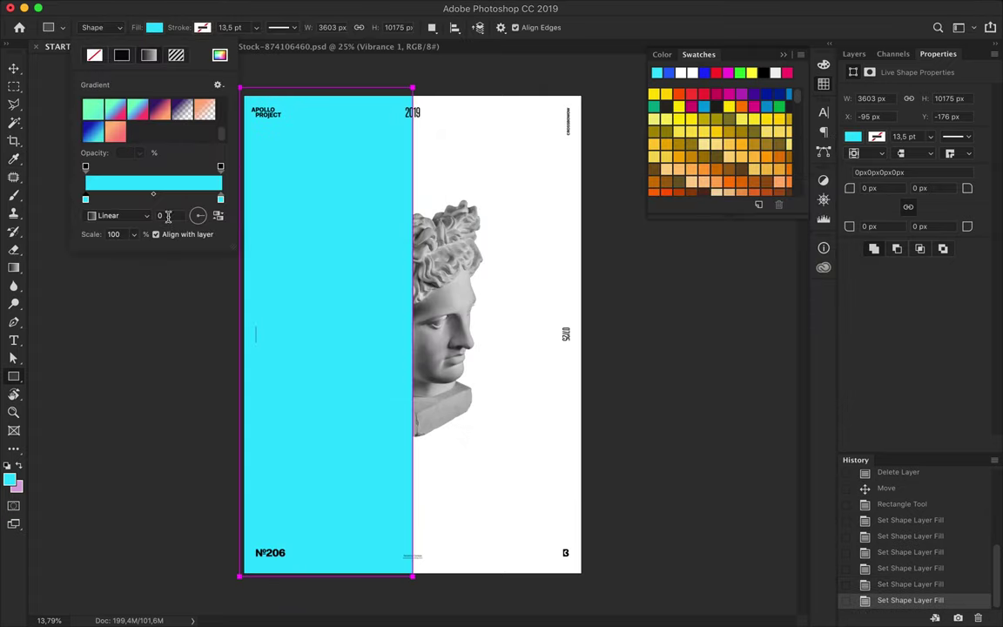
# Set the left gradient stop's opacity to 0 so the outer edge fades out.
pyautogui.click(85, 166)
pyautogui.doubleClick(130, 152)
pyautogui.write('0')
pyautogui.press('Return')
pyautogui.press('Return')
pyautogui.press('v')
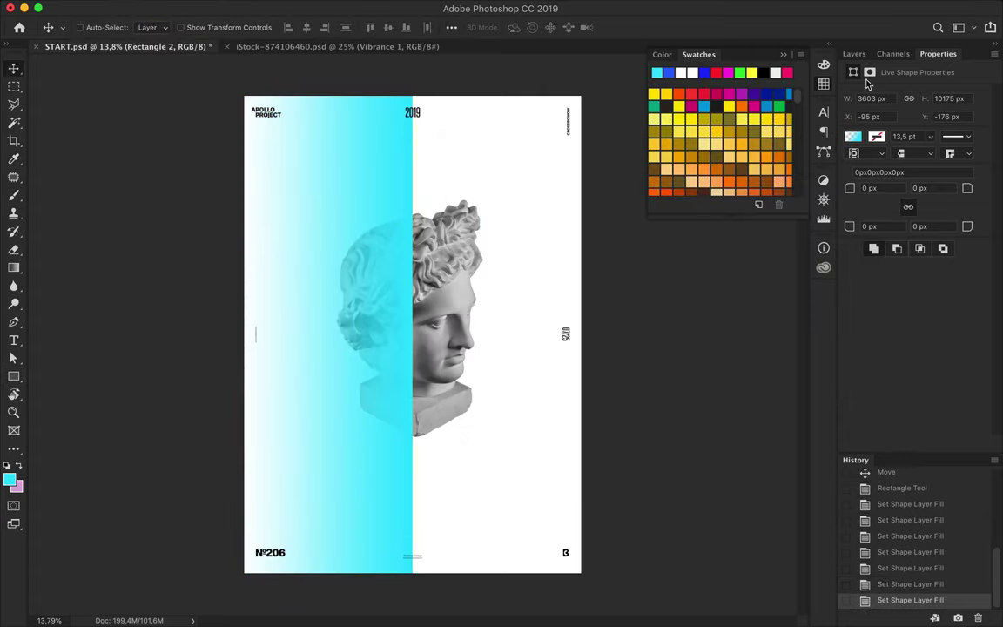
pyautogui.press('F7')
# Duplicate the cyan fade rectangle, convert it to a smart object, and apply Blur.
pyautogui.hotkey('ctrl', 'j')
pyautogui.click(343, 8)
pyautogui.moveTo(349, 173)
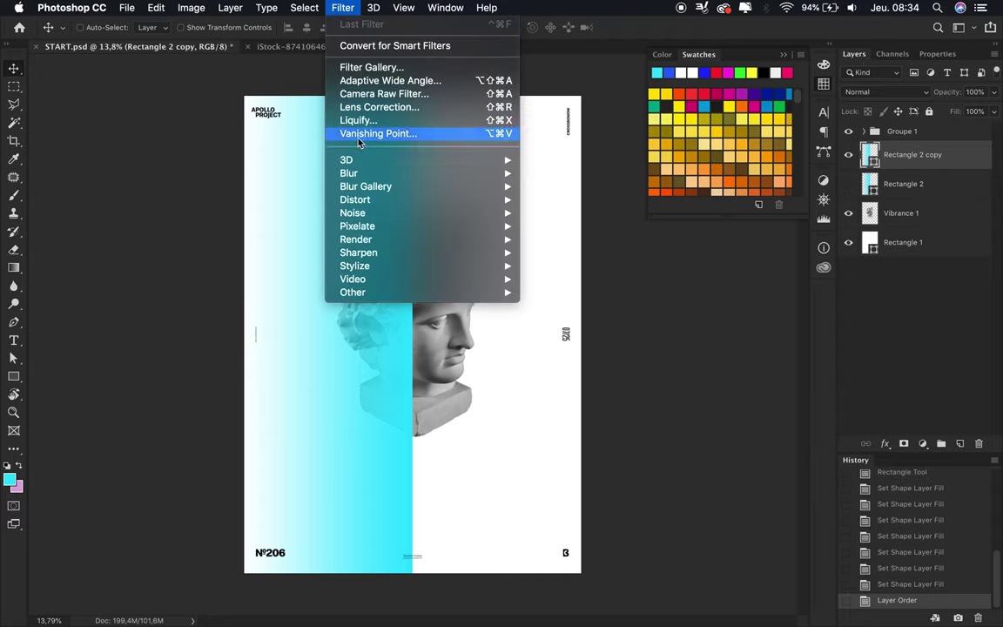
pyautogui.click(342, 8)
pyautogui.click(559, 186)
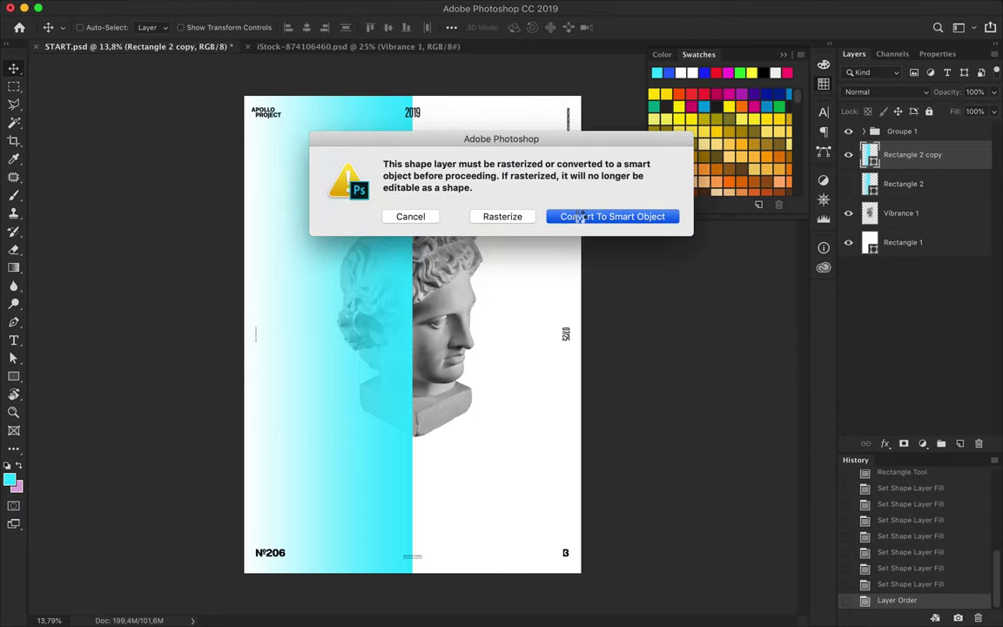
pyautogui.click(586, 218)
pyautogui.scroll(5, 320, 180)
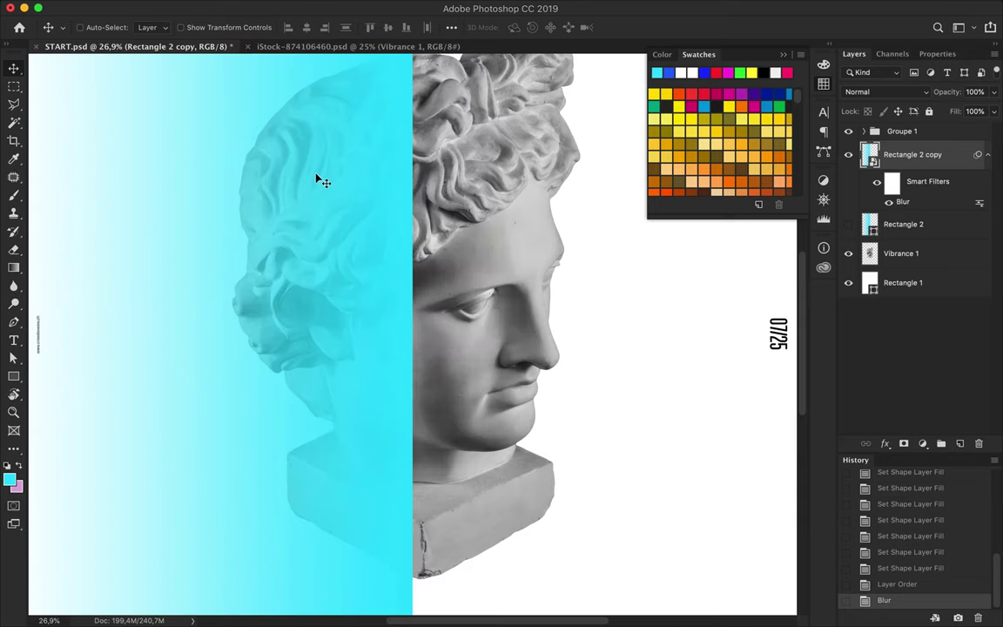
# Apply Add Noise to the copy at about 56%.
pyautogui.click(343, 8)
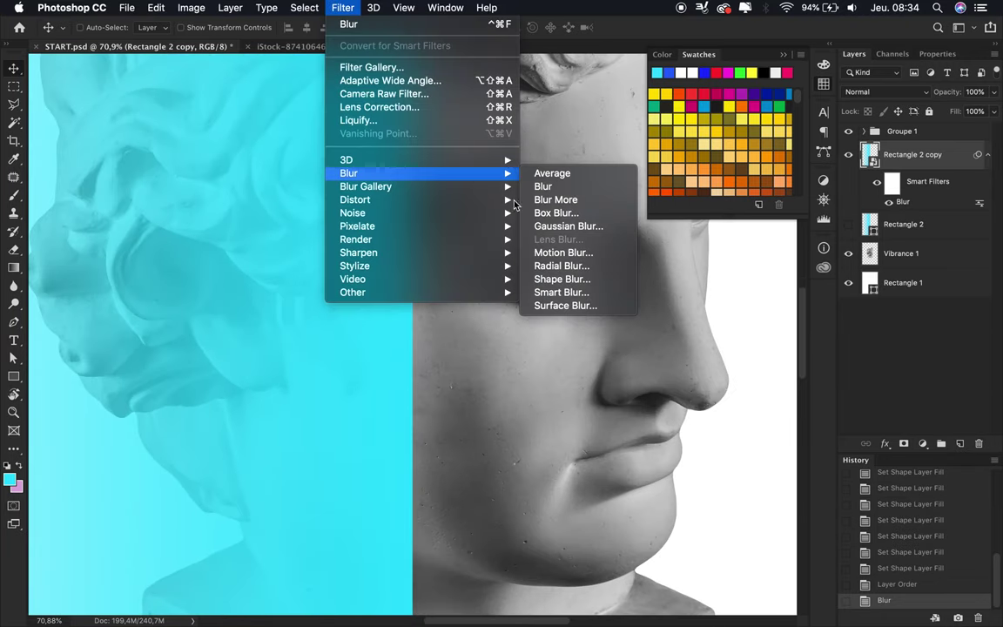
pyautogui.click(499, 194)
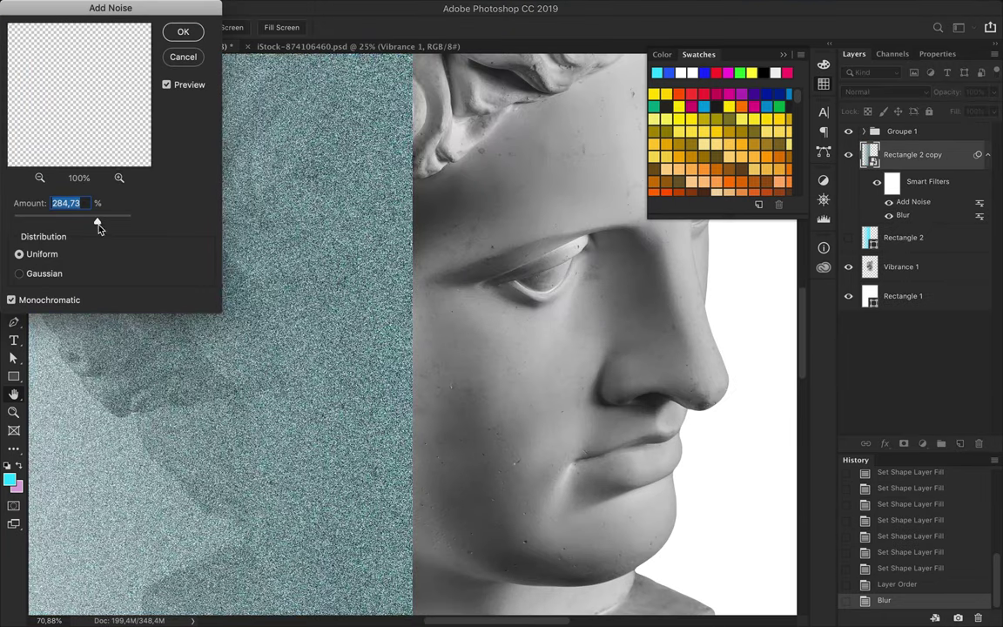
pyautogui.moveTo(96, 221); pyautogui.dragTo(29, 220)
pyautogui.click(169, 33)
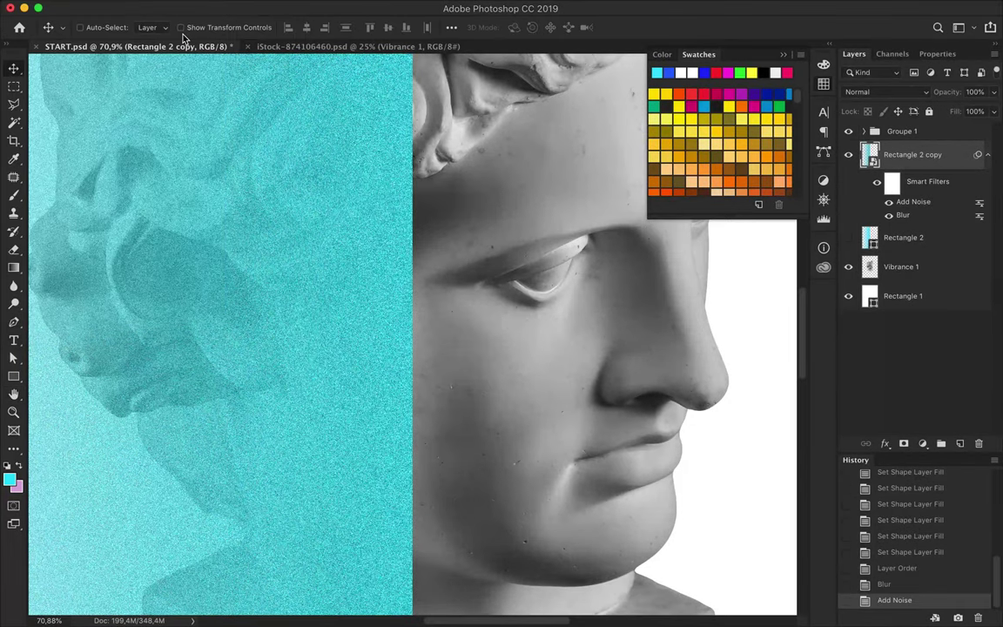
pyautogui.scroll(-3, 482, 202)
pyautogui.scroll(-2, 481, 203)
pyautogui.scroll(-1, 482, 202)
pyautogui.scroll(-2, 204, 327)
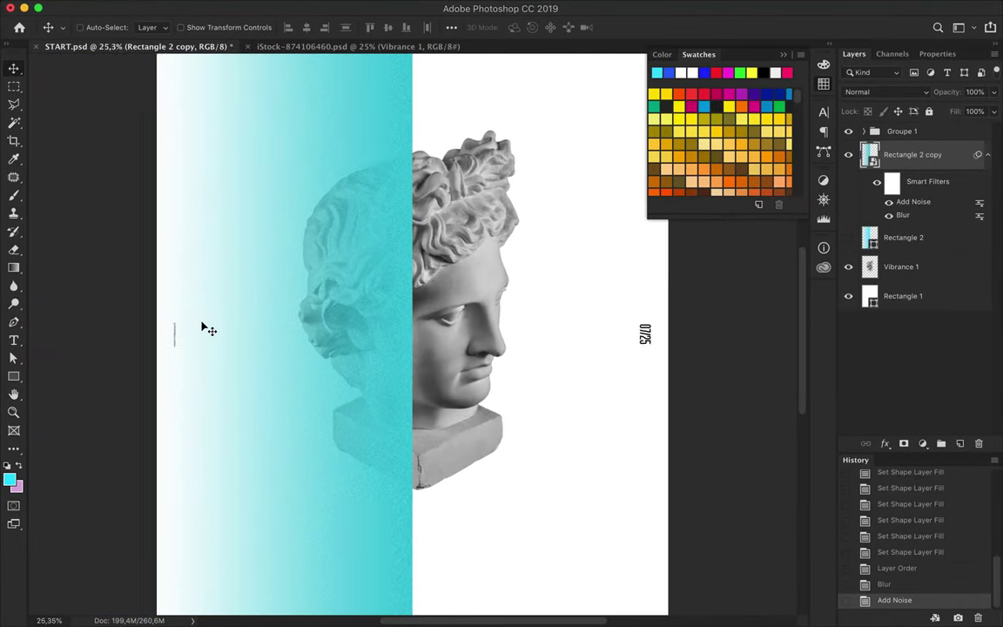
pyautogui.scroll(-3, 204, 327)
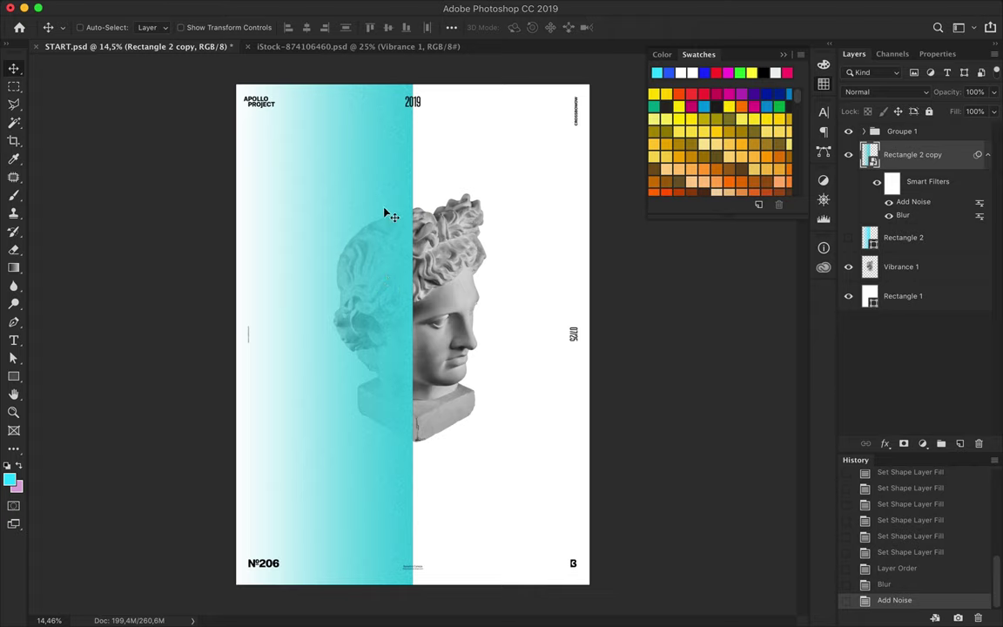
# Duplicate the grainy rectangle and mirror the copy onto the poster's right half.
pyautogui.moveTo(371, 173); pyautogui.dragTo(473, 173)
pyautogui.hotkey('ctrl', 't')
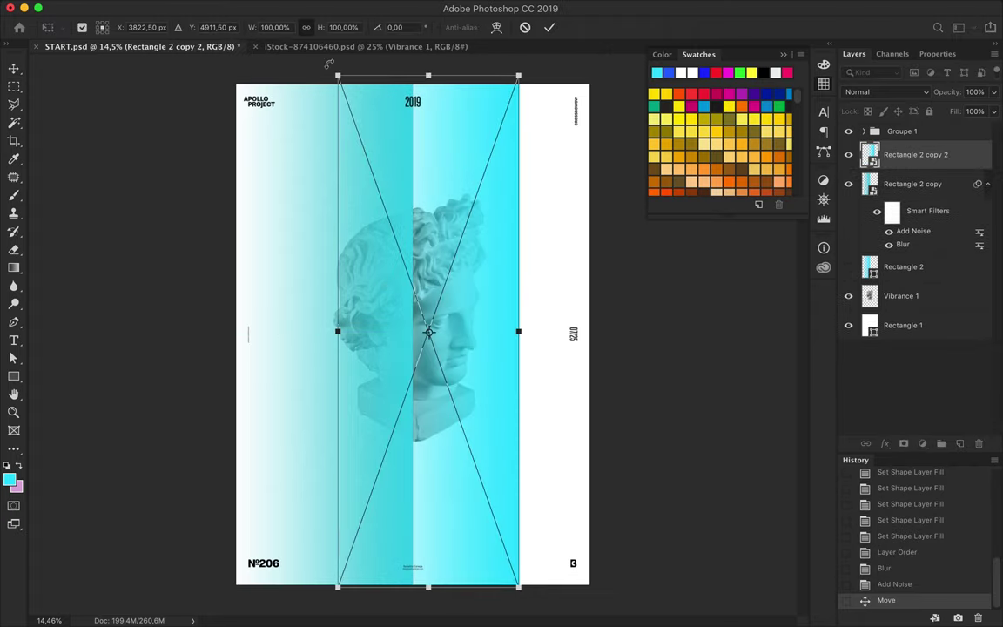
pyautogui.moveTo(601, 400)
pyautogui.mouseDown()
pyautogui.moveTo(456, 520)
pyautogui.moveTo(380, 436)
pyautogui.moveTo(453, 437)
pyautogui.mouseUp()
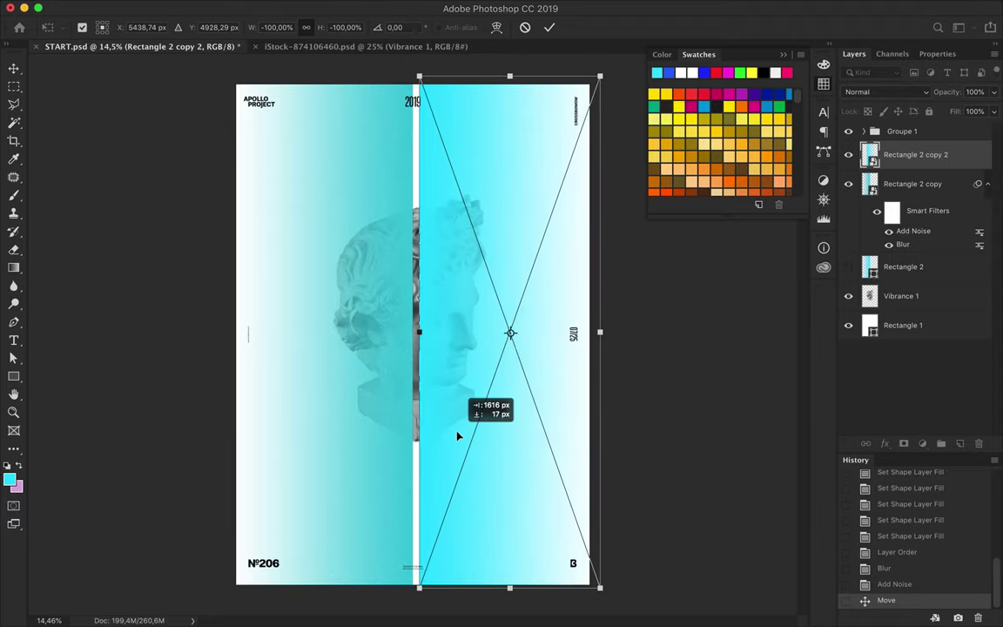
pyautogui.press('Return')
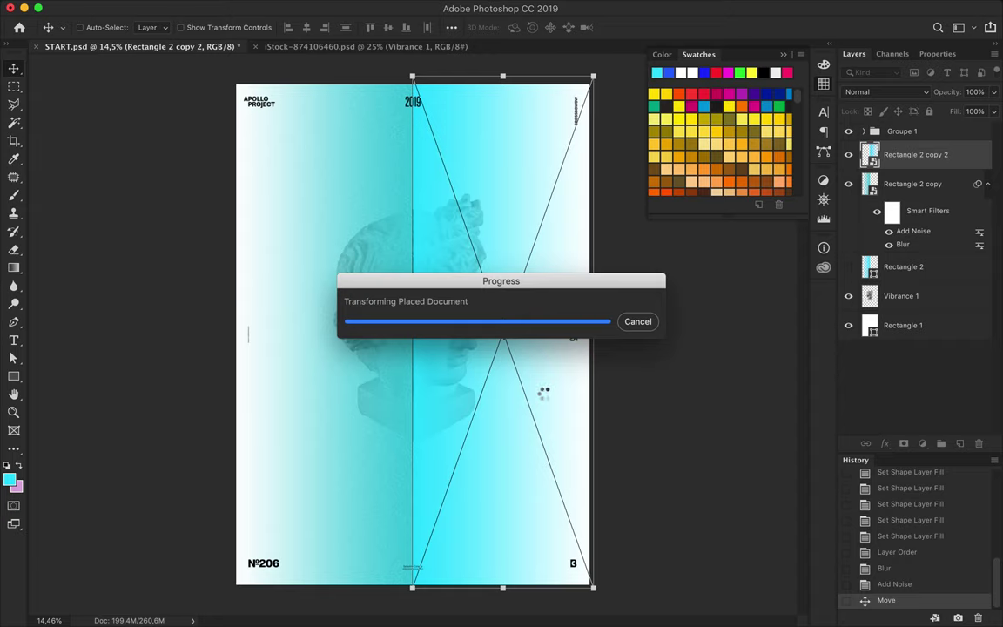
# Move the mirrored copy below the bust layer and nudge it right into alignment.
pyautogui.moveTo(906, 157); pyautogui.dragTo(904, 337)
pyautogui.click(987, 294)
pyautogui.click(987, 154)
pyautogui.press('Right')
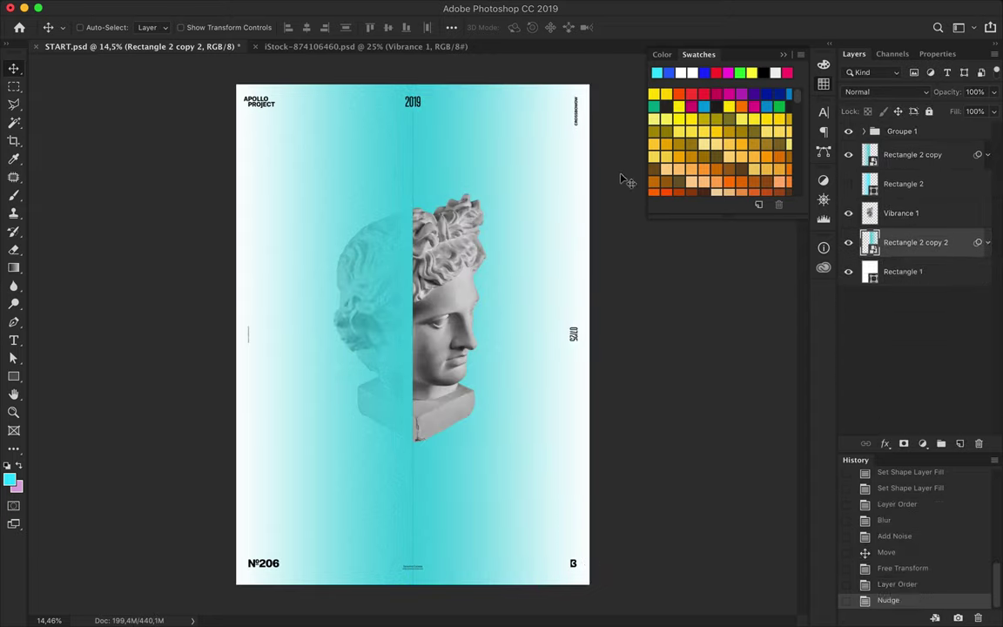
pyautogui.scroll(2, 468, 166)
pyautogui.scroll(2, 372, 140)
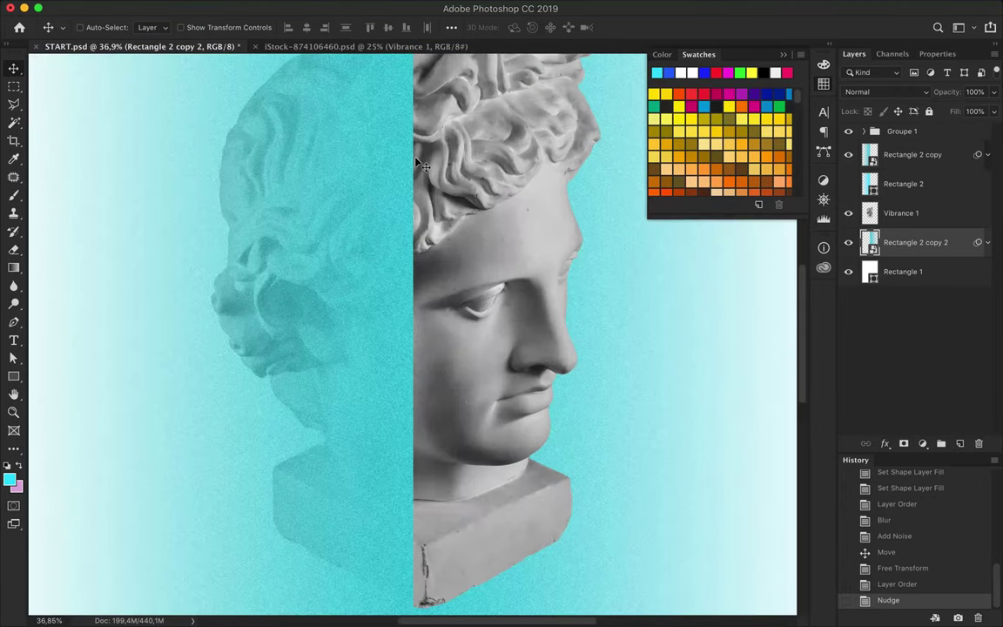
pyautogui.scroll(2, 386, 175)
pyautogui.scroll(-3, 386, 175)
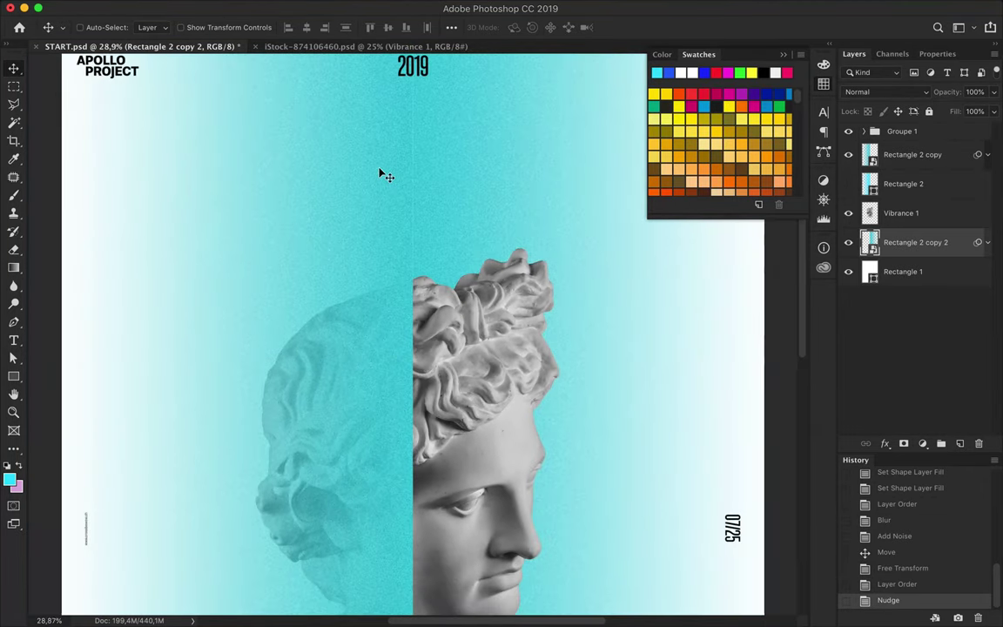
pyautogui.scroll(-1, 386, 175)
pyautogui.scroll(-1, 386, 176)
pyautogui.scroll(-1, 386, 175)
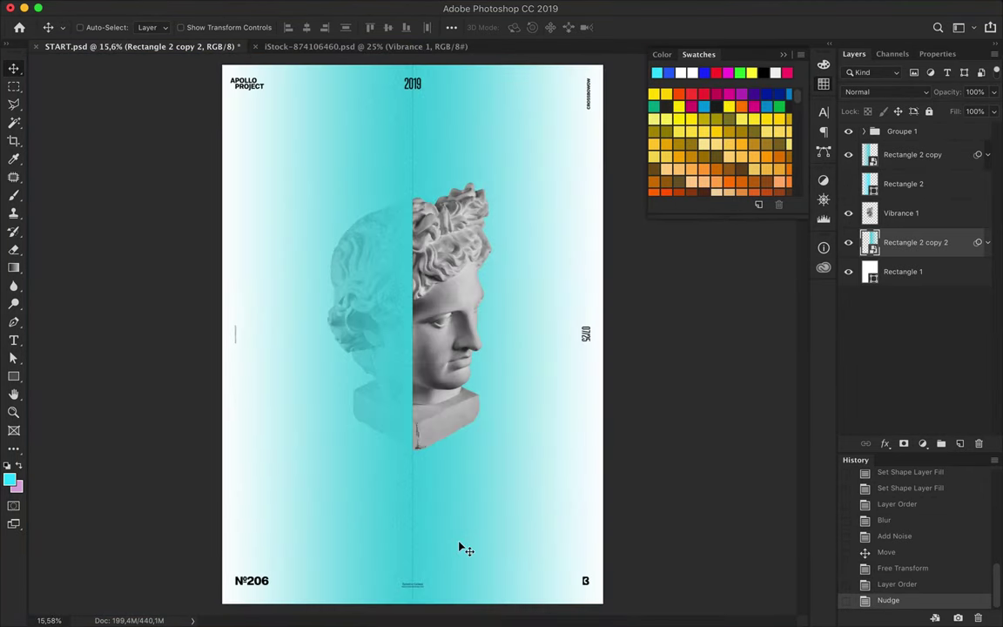
pyautogui.scroll(2, 459, 544)
pyautogui.scroll(-2, 459, 545)
pyautogui.scroll(-1, 462, 549)
pyautogui.scroll(-2, 461, 547)
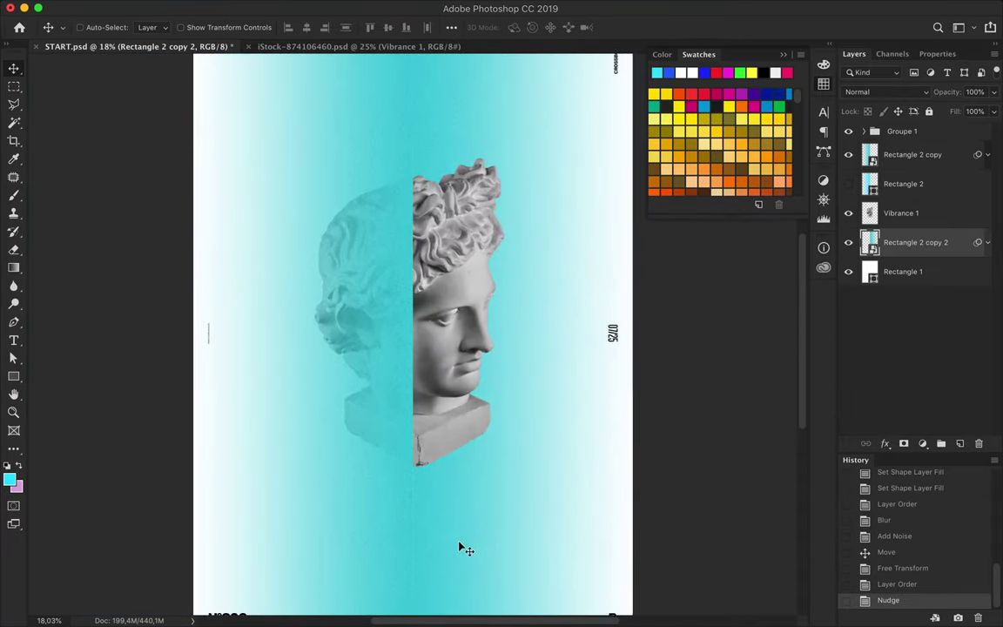
pyautogui.scroll(-1, 461, 547)
pyautogui.scroll(1, 461, 547)
pyautogui.scroll(-1, 462, 547)
pyautogui.scroll(-1, 459, 546)
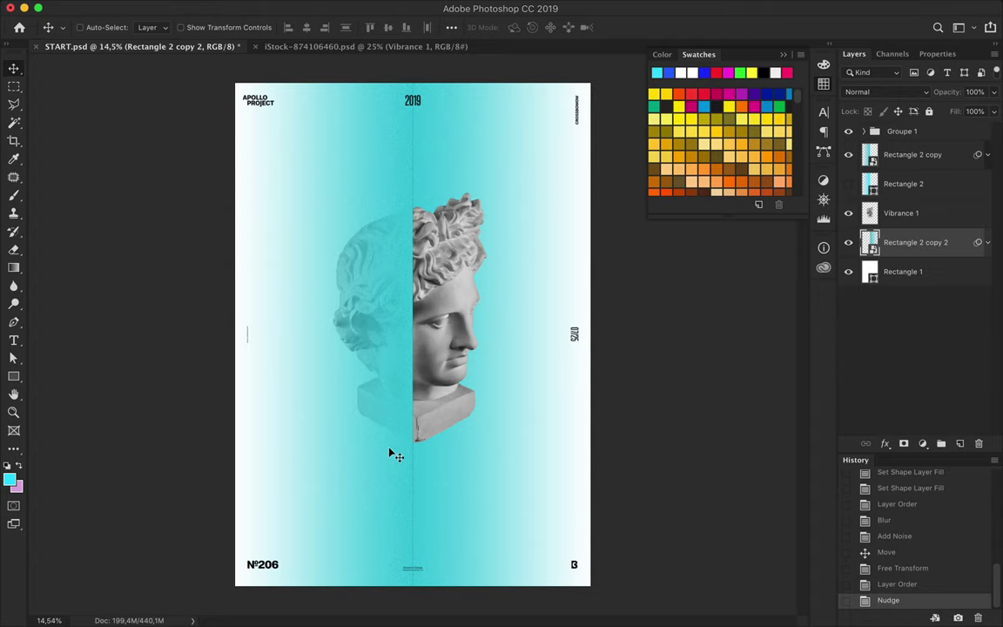
pyautogui.scroll(3, 392, 453)
# Select the Brush tool with the thin flat angled 300 px preset.
pyautogui.click(13, 104)
pyautogui.click(13, 196)
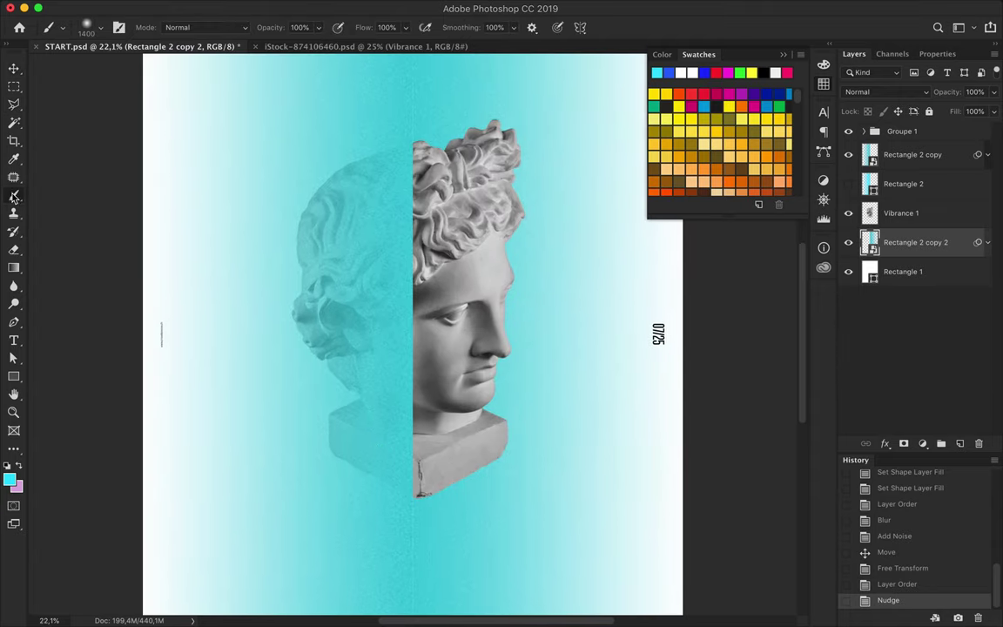
pyautogui.click(87, 27)
pyautogui.scroll(-2, 96, 261)
pyautogui.scroll(-2, 96, 261)
pyautogui.scroll(-2, 96, 261)
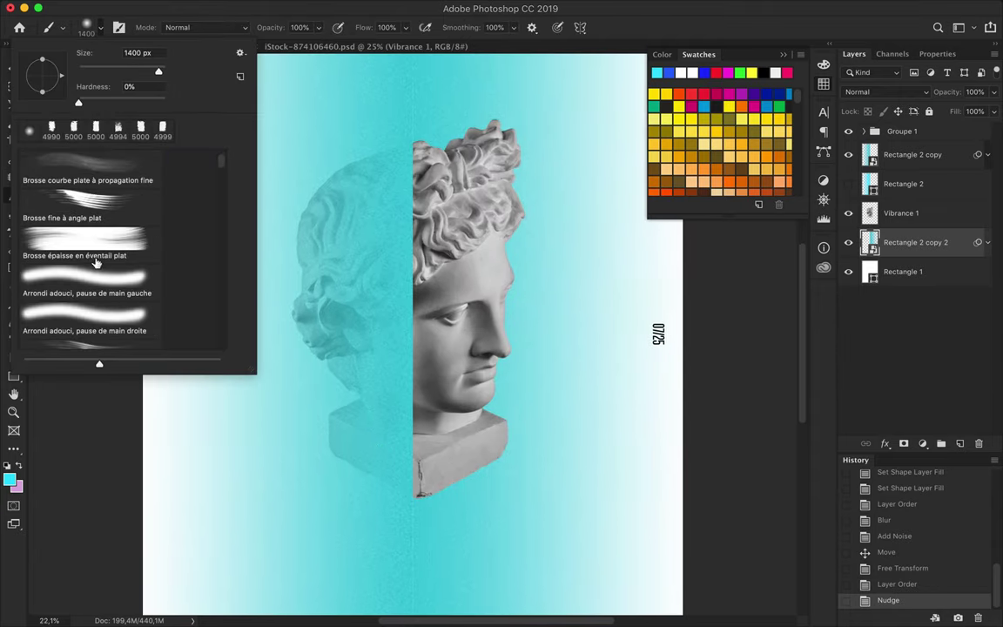
pyautogui.scroll(-1, 96, 262)
pyautogui.click(87, 193)
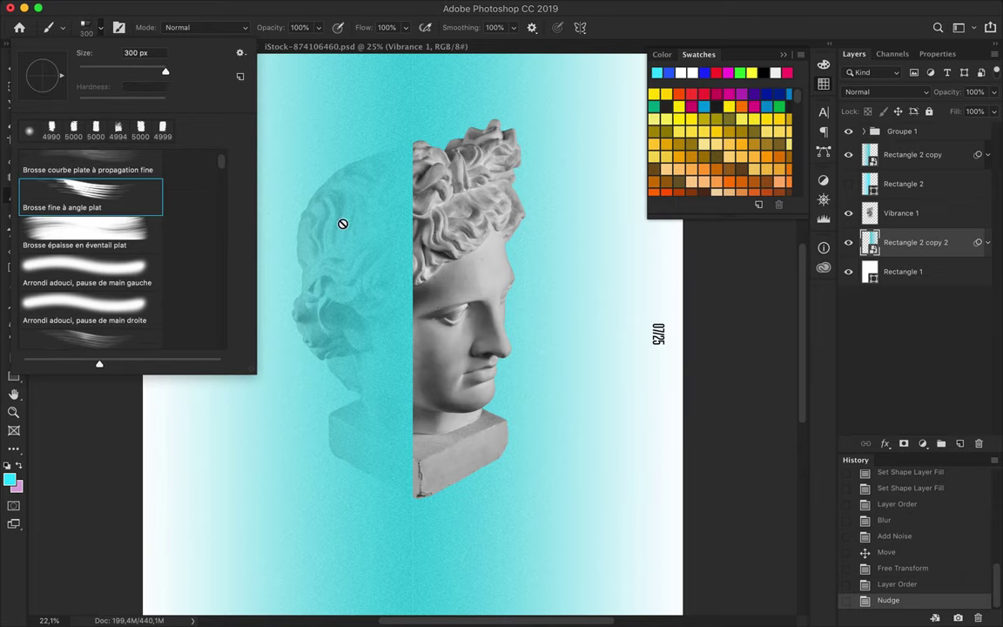
# Set pink as the painting colour, paint a trial stroke, then replace its layer with a fresh one.
pyautogui.click(960, 443)
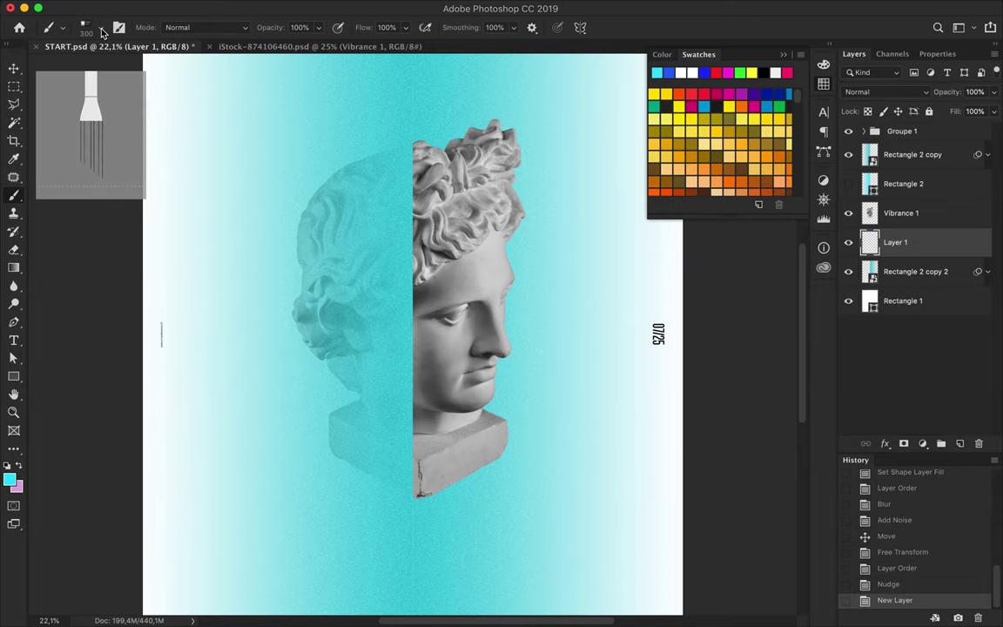
pyautogui.click(679, 93)
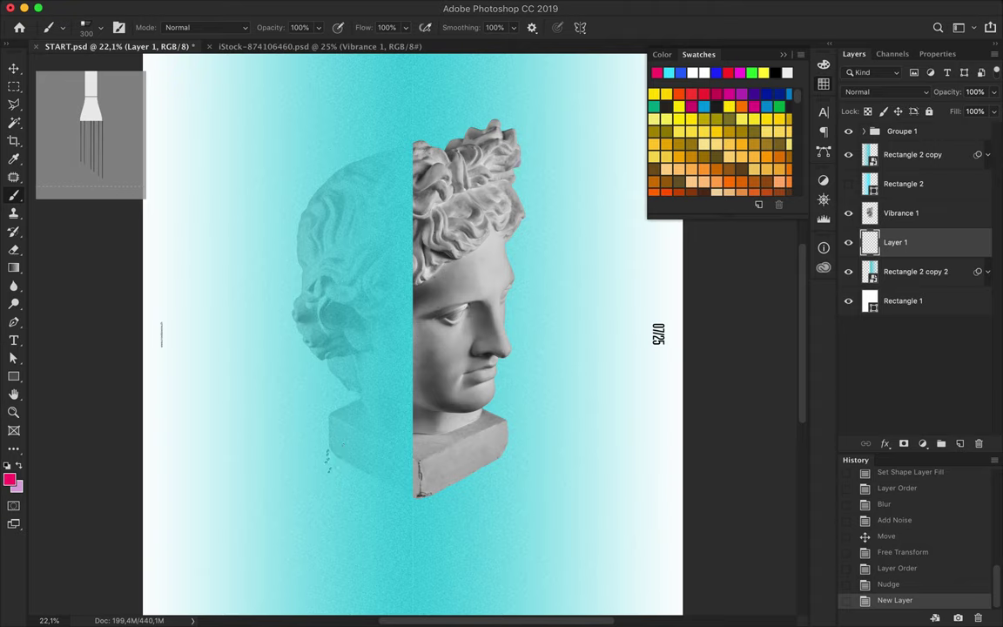
pyautogui.moveTo(526, 435); pyautogui.dragTo(417, 503)
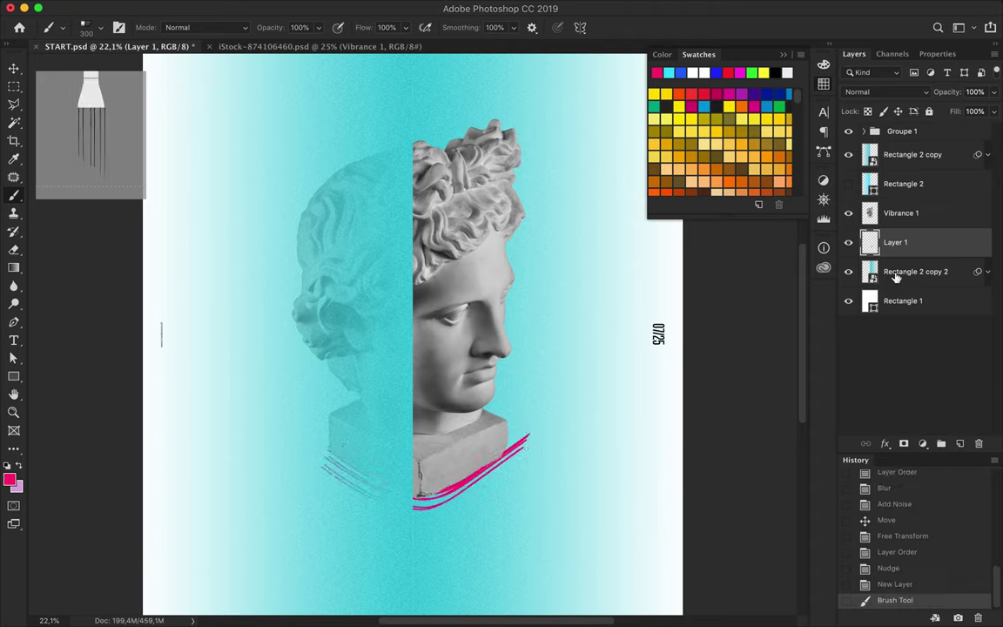
pyautogui.press('BackSpace')
pyautogui.click(912, 154)
pyautogui.click(959, 443)
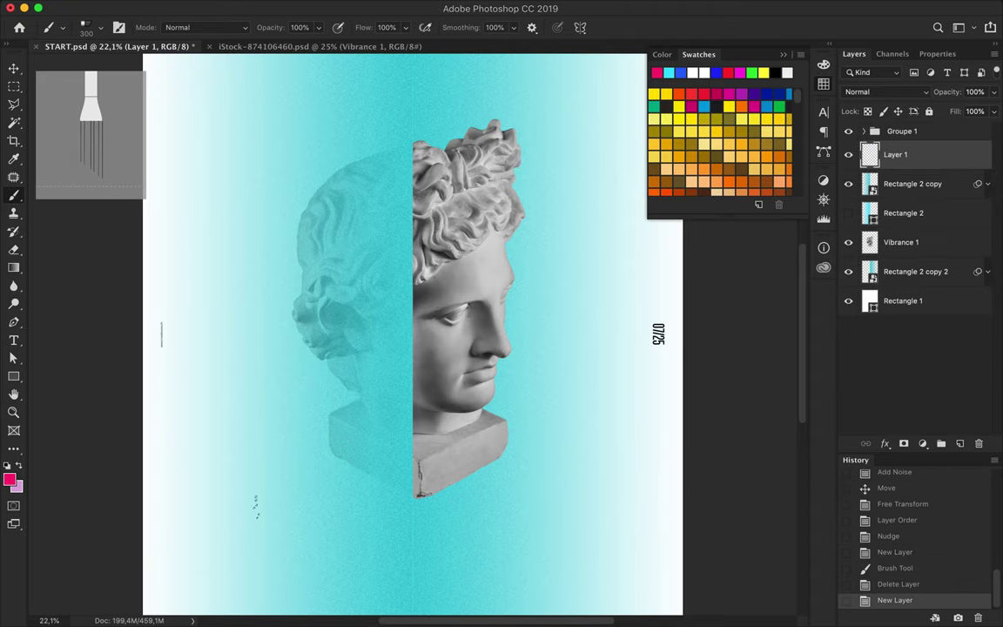
# Paint a pink loop, parallel strokes, cross-hatches and scribbles around the bust's head.
pyautogui.moveTo(440, 139)
pyautogui.mouseDown()
pyautogui.moveTo(550, 216)
pyautogui.moveTo(409, 140)
pyautogui.mouseUp()
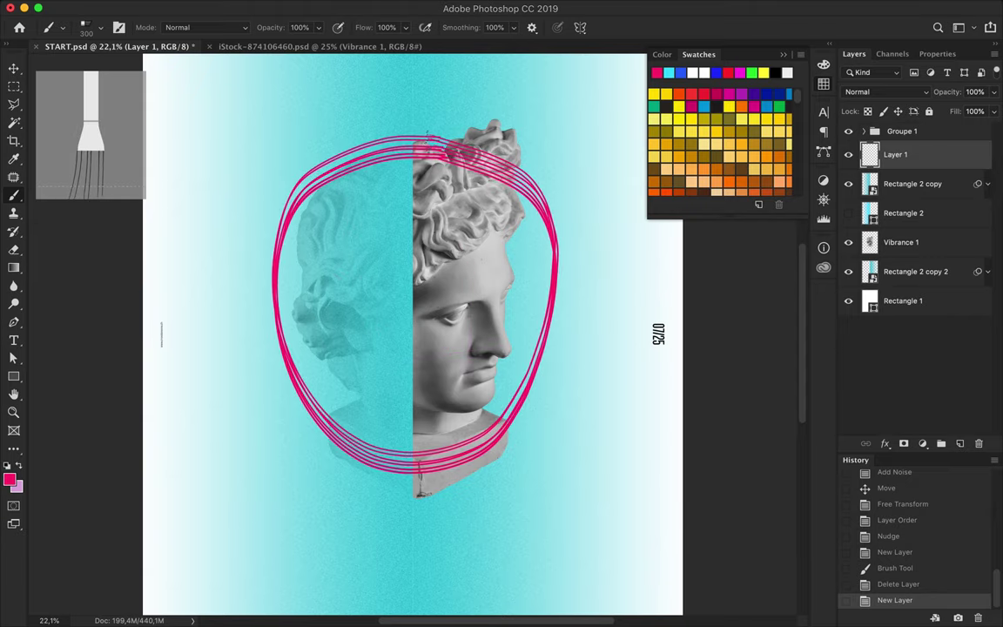
pyautogui.scroll(3, 263, 303)
pyautogui.moveTo(318, 333); pyautogui.dragTo(318, 344)
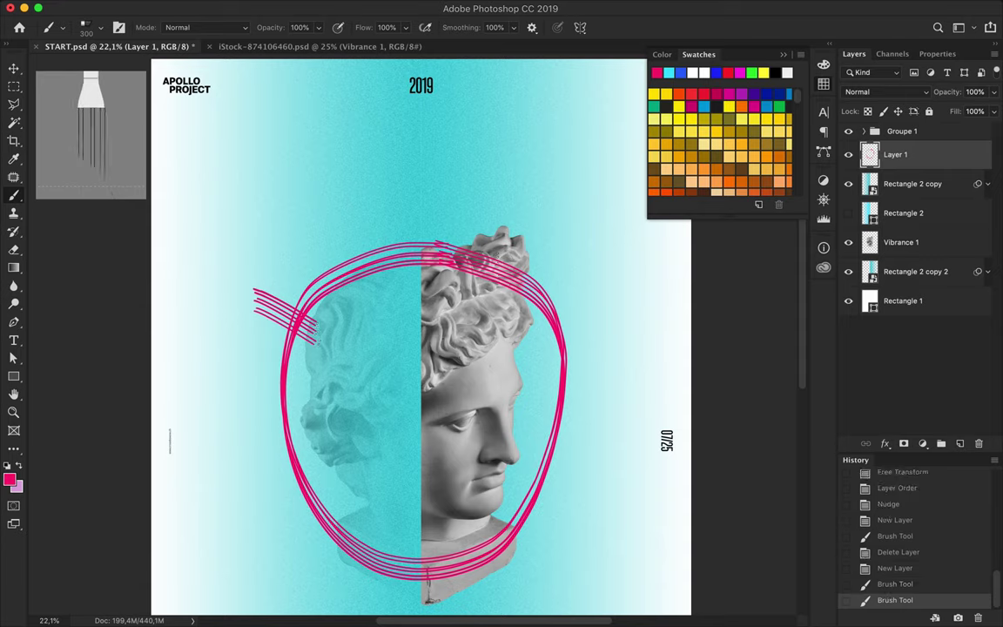
pyautogui.moveTo(522, 224); pyautogui.dragTo(470, 309)
pyautogui.moveTo(618, 321); pyautogui.dragTo(508, 415)
pyautogui.moveTo(376, 488); pyautogui.dragTo(288, 566)
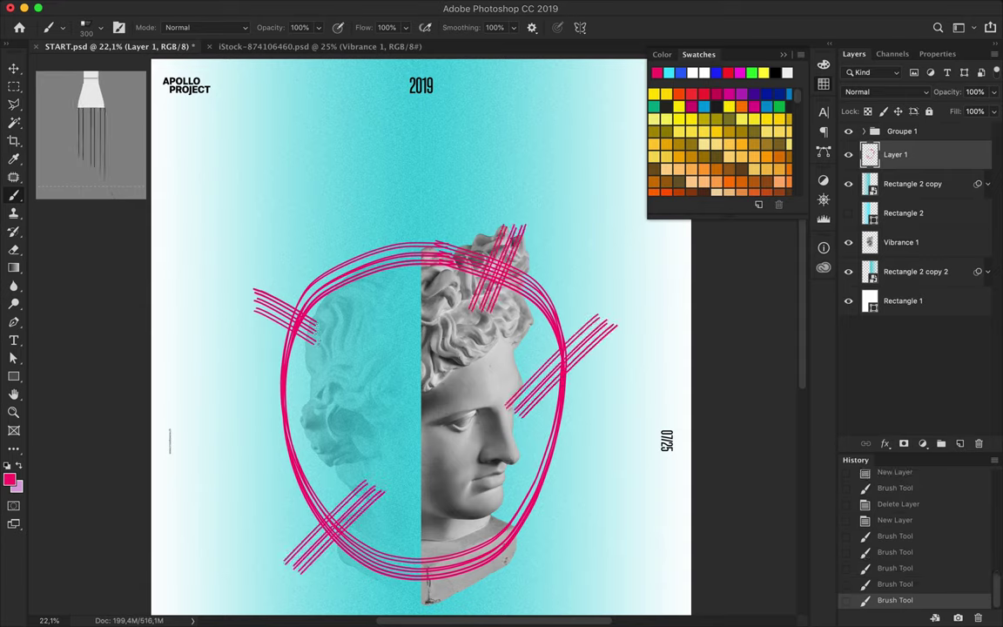
pyautogui.moveTo(486, 517); pyautogui.dragTo(584, 601)
pyautogui.moveTo(367, 227); pyautogui.dragTo(383, 286)
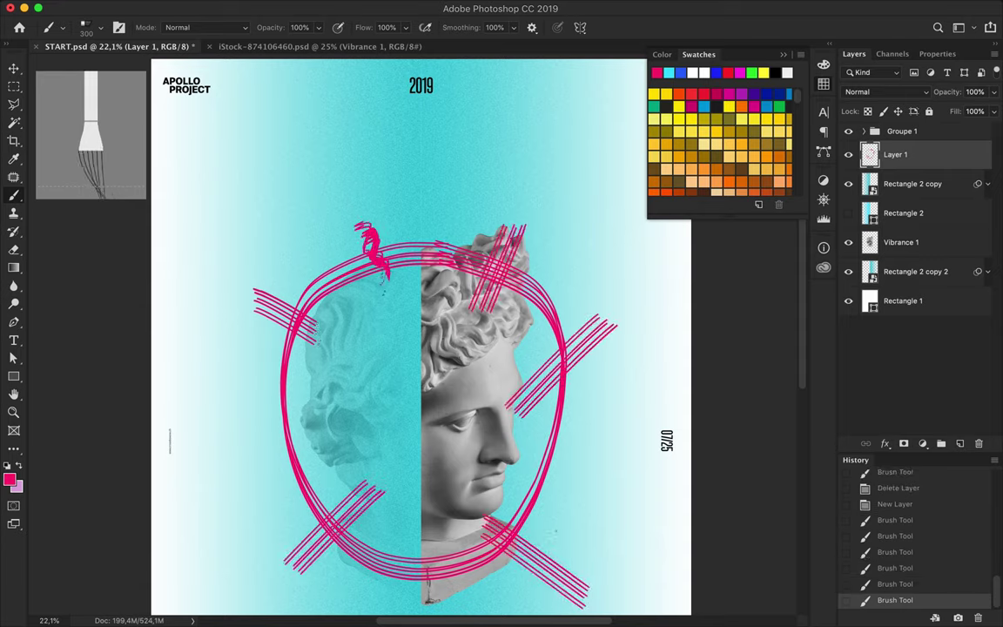
pyautogui.moveTo(297, 396); pyautogui.dragTo(249, 425)
pyautogui.moveTo(516, 474); pyautogui.dragTo(557, 486)
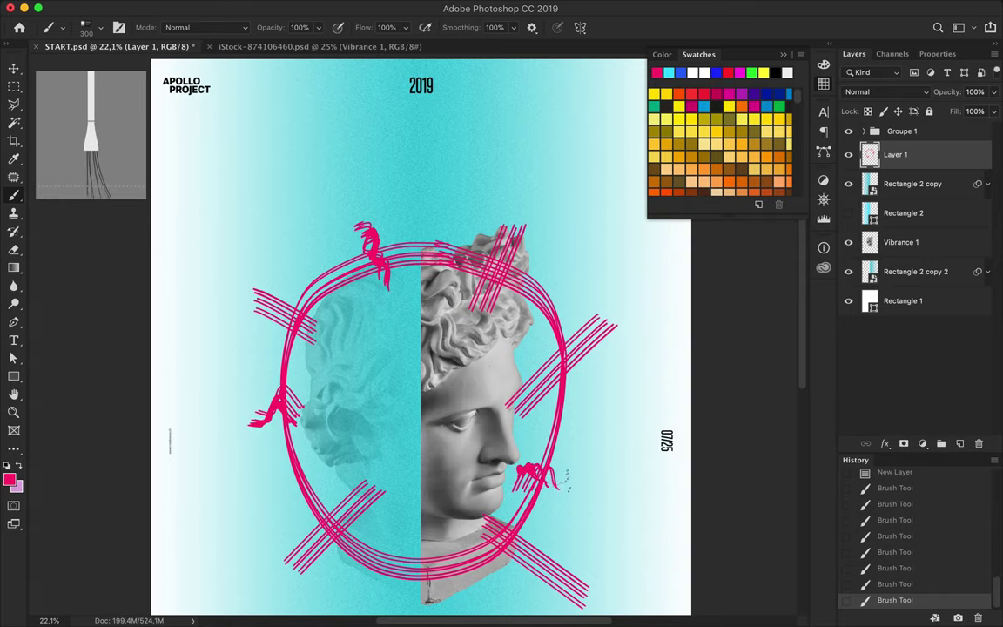
# Try and undo a fan-brush stroke, pick a flat-angle tip, then delete the pink strokes layer.
pyautogui.click(87, 29)
pyautogui.click(88, 231)
pyautogui.click(409, 209)
pyautogui.moveTo(383, 196); pyautogui.dragTo(396, 209)
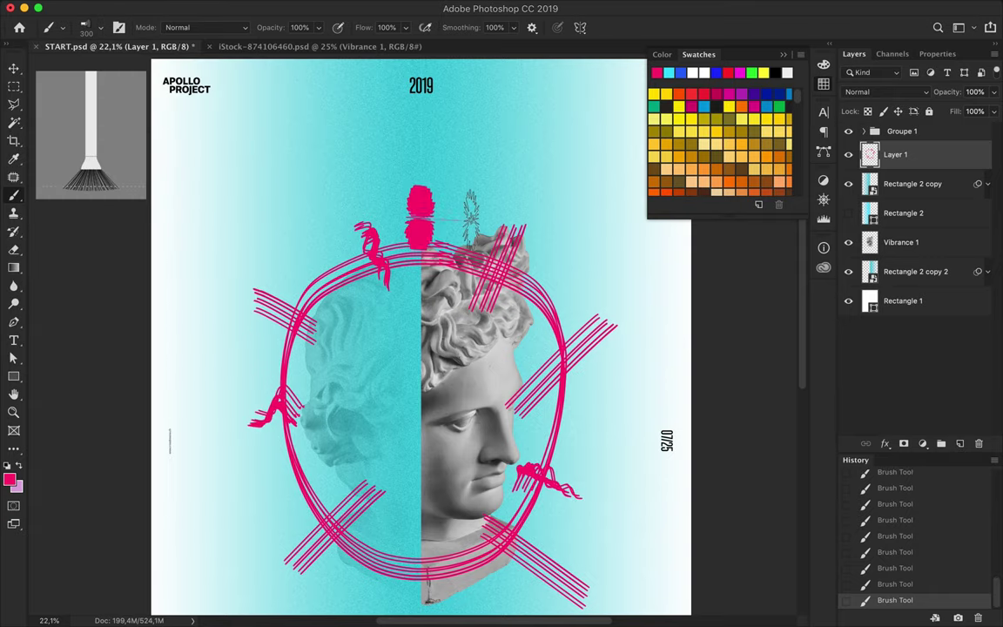
pyautogui.hotkey('ctrl', 'z')
pyautogui.hotkey('ctrl', '0')
pyautogui.scroll(-1, 489, 322)
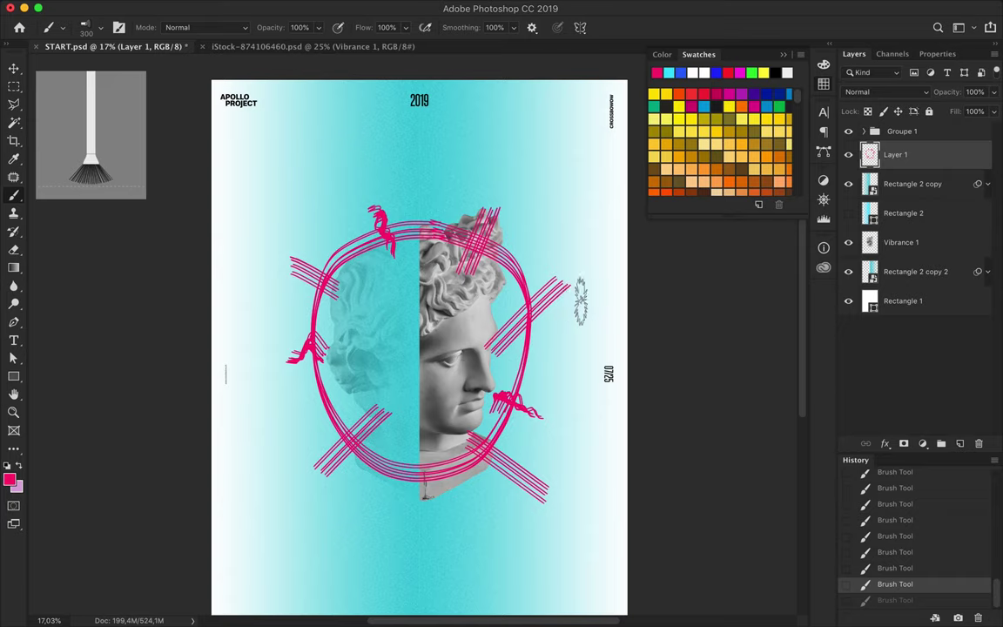
pyautogui.click(87, 29)
pyautogui.scroll(-3, 87, 250)
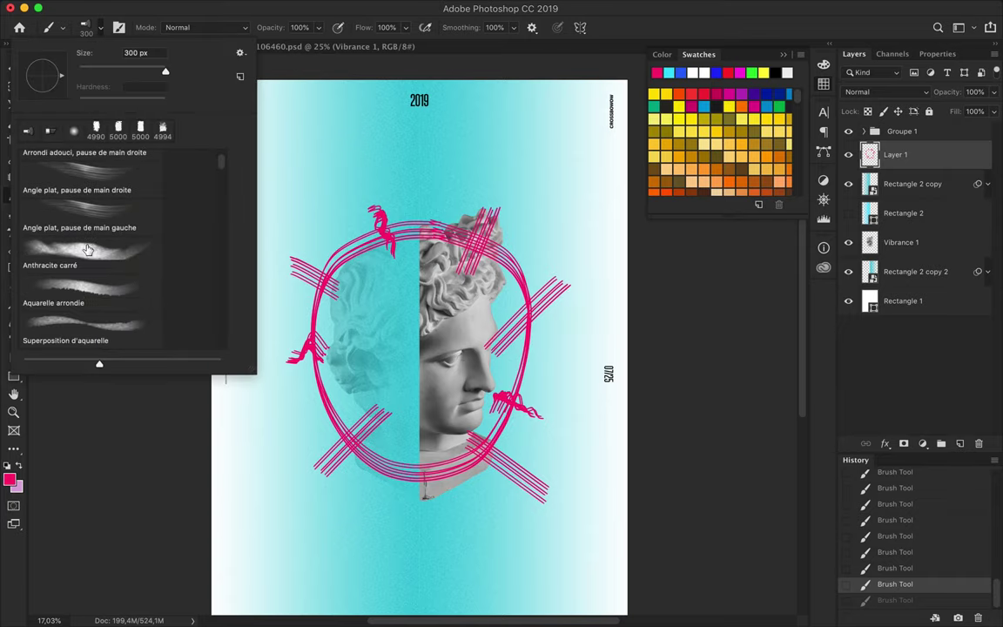
pyautogui.doubleClick(83, 234)
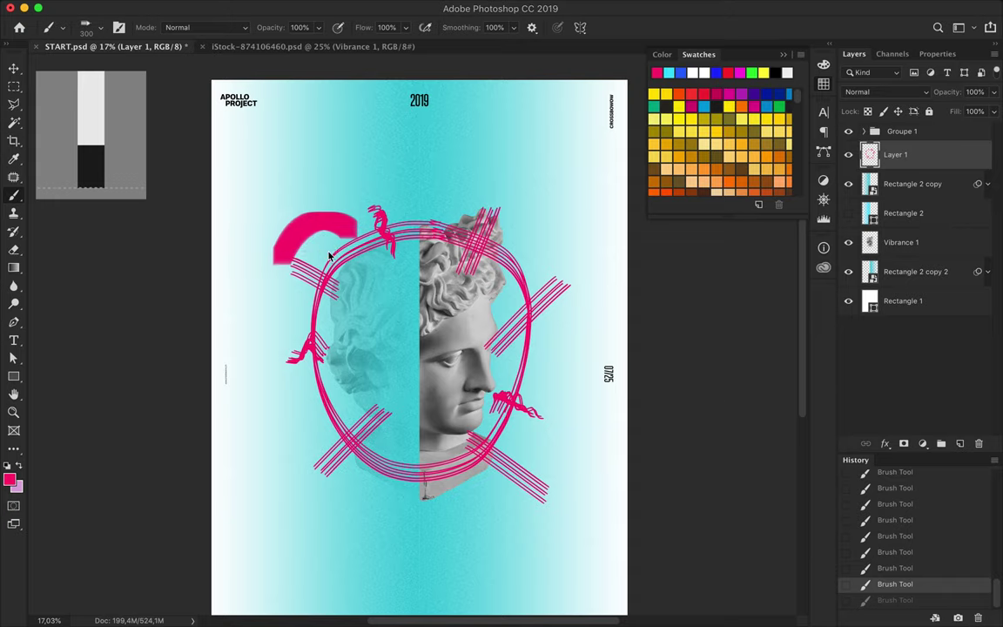
pyautogui.click(979, 443)
pyautogui.click(608, 219)
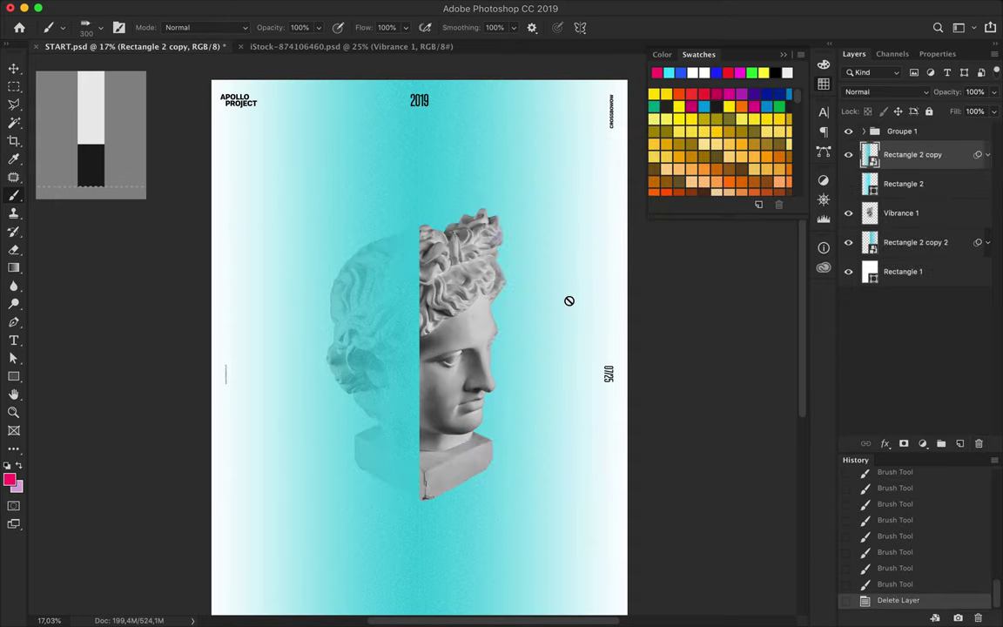
# Add the title text APOLLO and set its font style to Semibold.
pyautogui.press('t')
pyautogui.write('APOLLO')
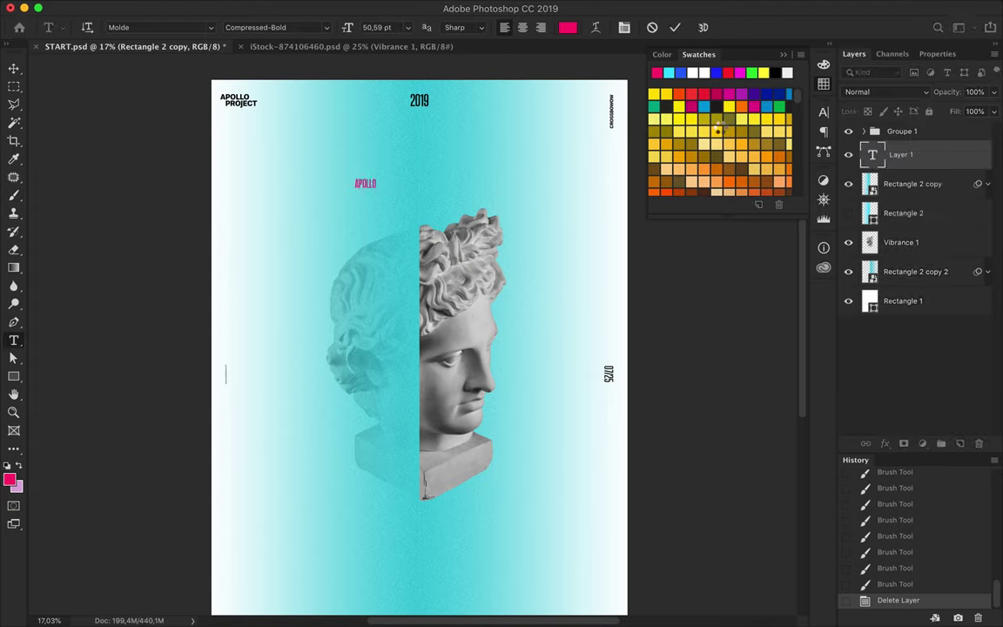
pyautogui.click(824, 113)
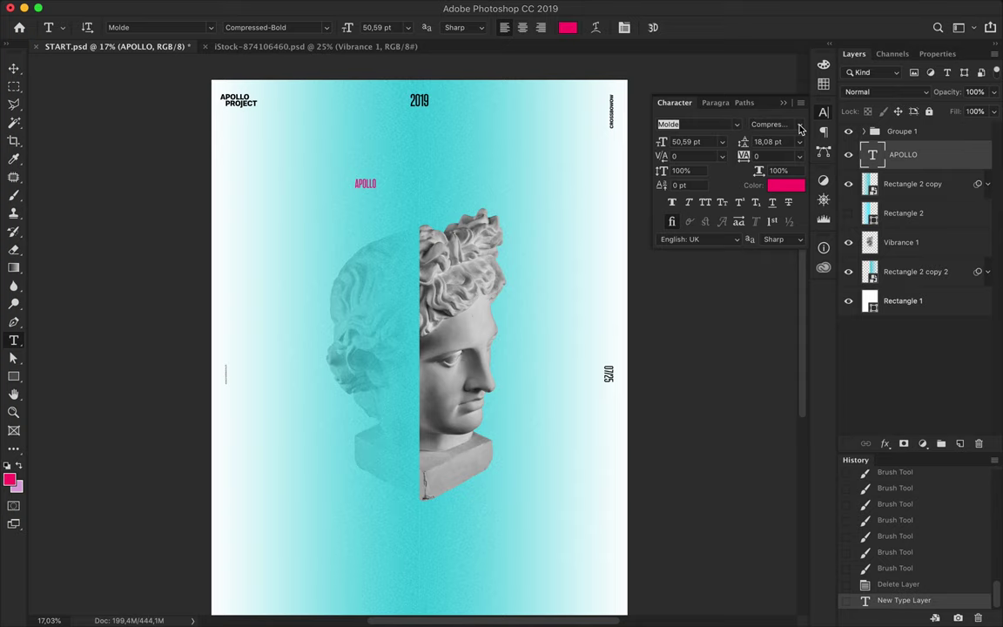
pyautogui.click(800, 129)
pyautogui.scroll(-3, 784, 405)
pyautogui.scroll(-3, 784, 436)
pyautogui.click(775, 467)
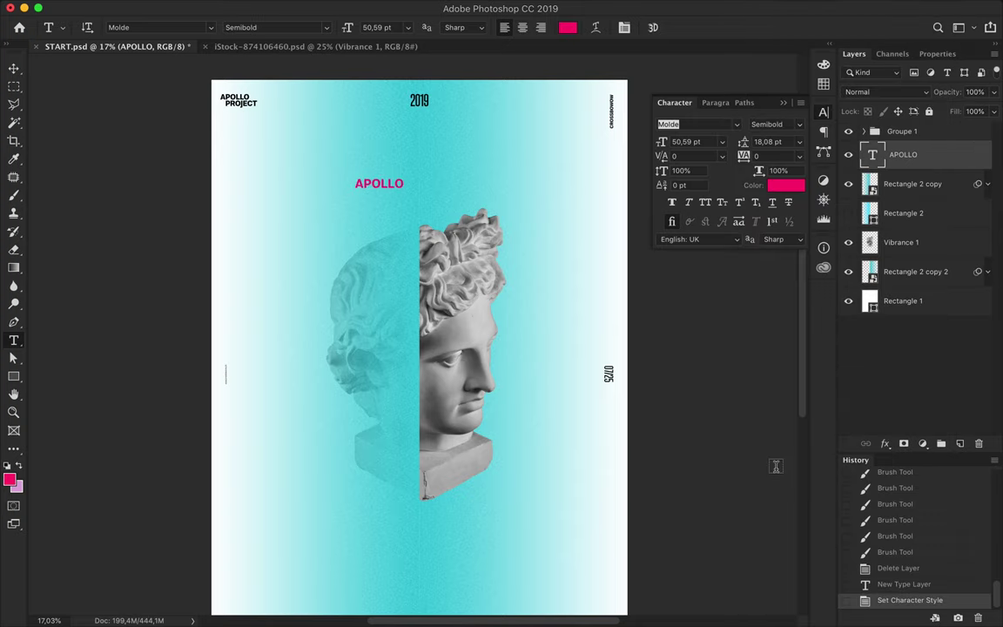
# Enlarge the APOLLO title to about 387% and bring up its text colour picker.
pyautogui.hotkey('ctrl', 't')
pyautogui.moveTo(403, 190); pyautogui.dragTo(534, 250)
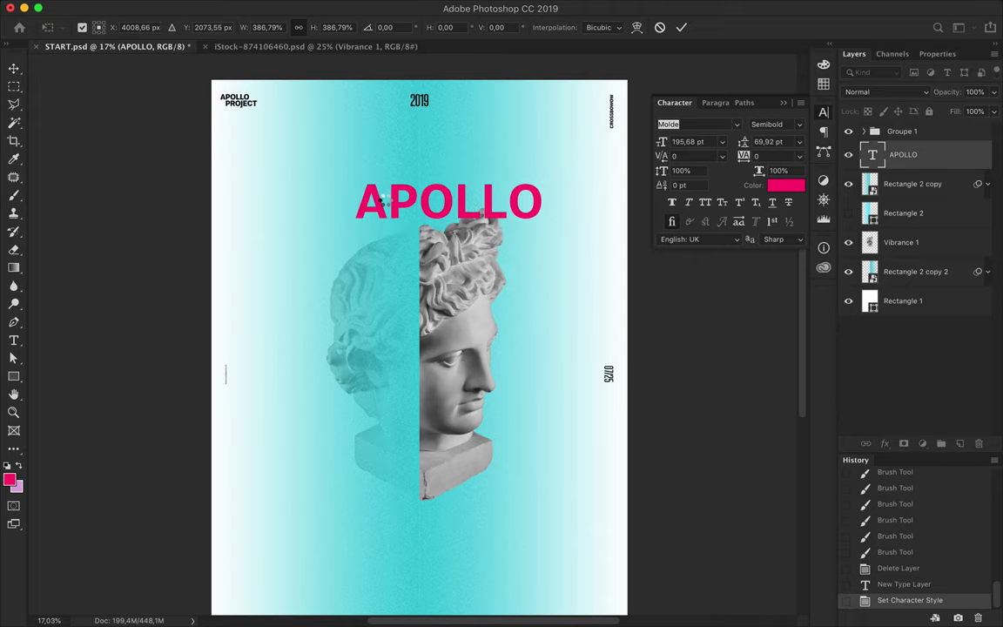
pyautogui.press('Return')
pyautogui.click(567, 27)
# Set the APOLLO title text colour to black (000000).
pyautogui.write('000000')
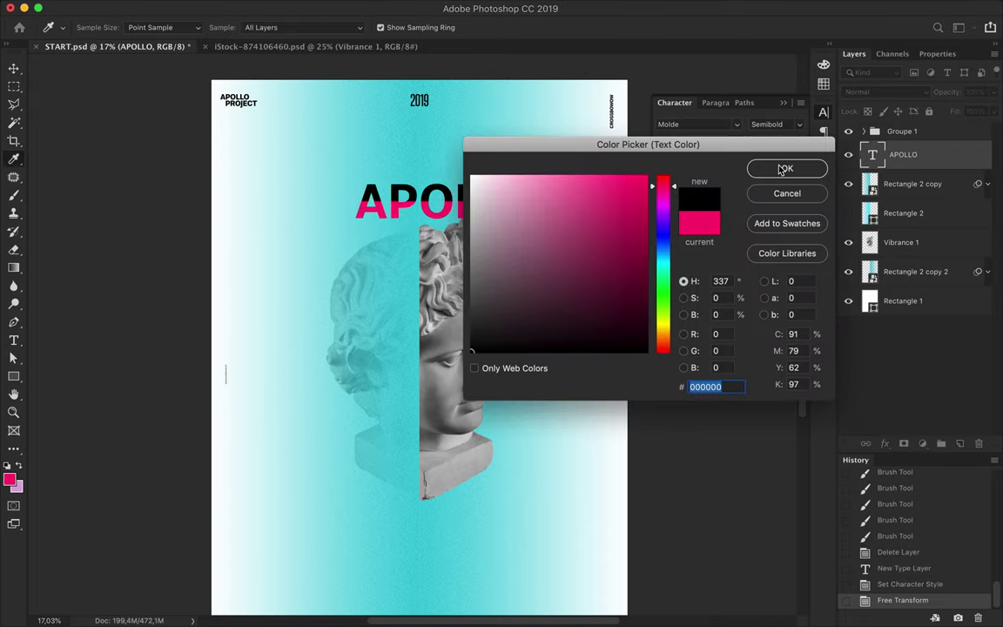
pyautogui.click(784, 167)
pyautogui.moveTo(389, 201)
pyautogui.mouseDown()
pyautogui.moveTo(353, 200)
pyautogui.moveTo(351, 162)
pyautogui.mouseUp()
pyautogui.hotkey('ctrl', 'Return')
pyautogui.press('v')
# Cut the title copy down to a single letter A and duplicate it below.
pyautogui.doubleClick(351, 161)
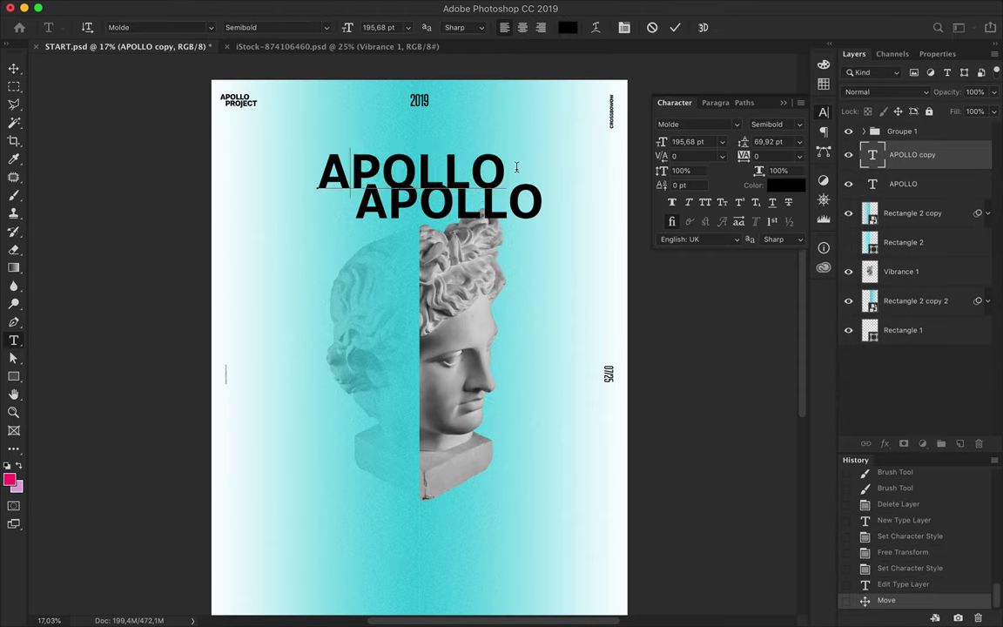
pyautogui.press('BackSpace')
pyautogui.press('BackSpace')
pyautogui.press('BackSpace')
pyautogui.hotkey('ctrl', 'Return')
pyautogui.moveTo(344, 183)
pyautogui.mouseDown()
pyautogui.moveTo(306, 175)
pyautogui.moveTo(345, 236)
pyautogui.mouseUp()
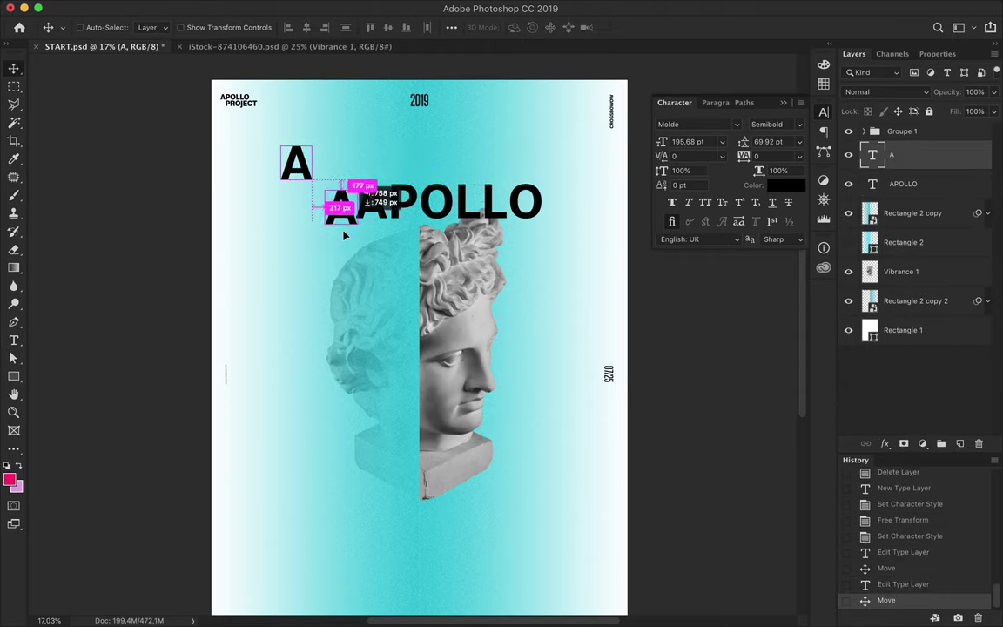
pyautogui.doubleClick(341, 229)
pyautogui.hotkey('ctrl', 'Return')
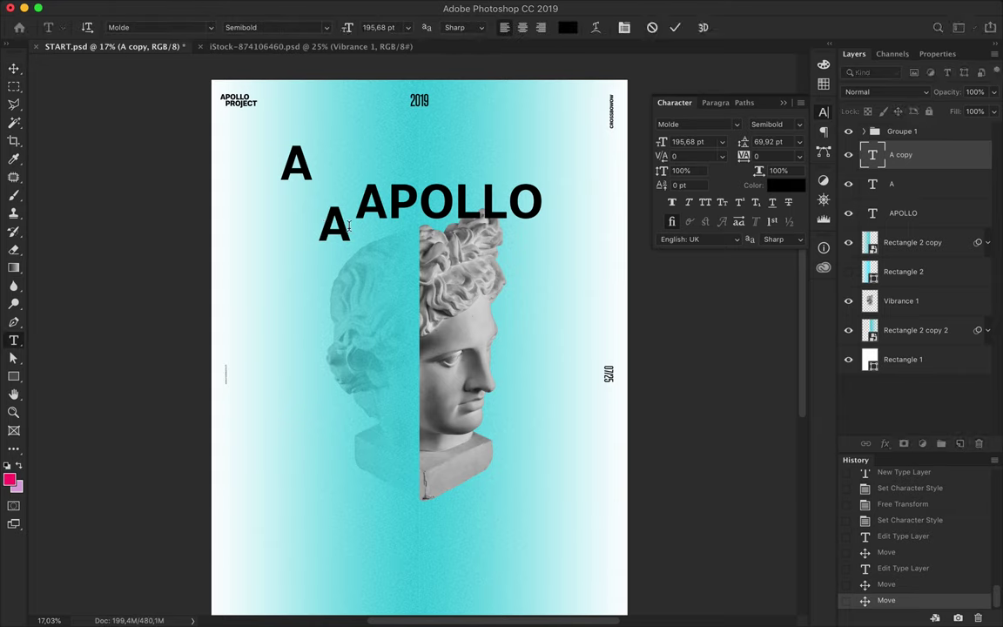
# Change the copied letter to P and place a copy lower left.
pyautogui.doubleClick(338, 225)
pyautogui.write('P')
pyautogui.hotkey('ctrl', 'Return')
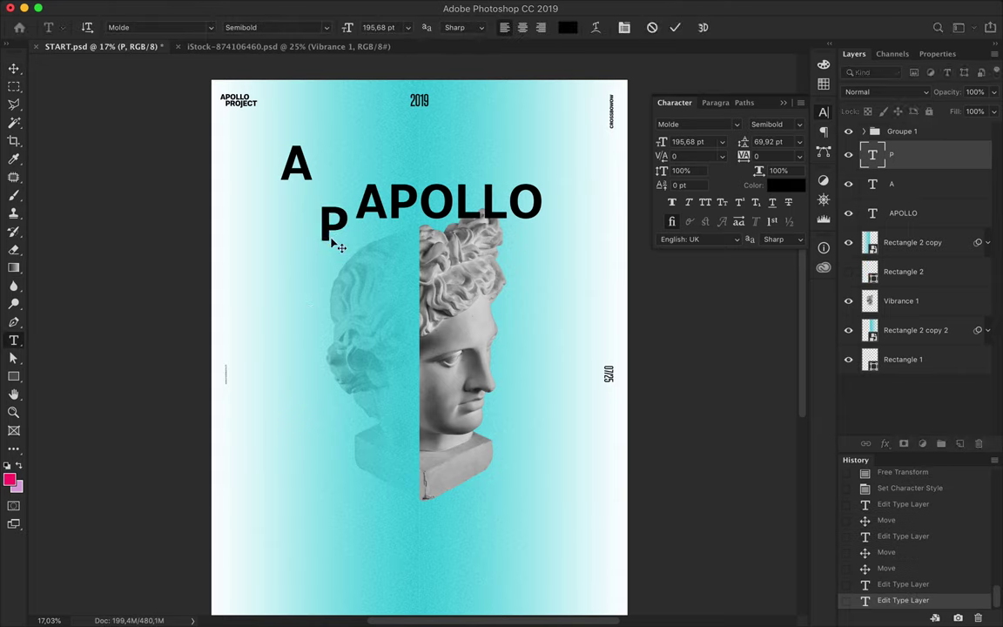
pyautogui.press('v')
pyautogui.moveTo(331, 225)
pyautogui.keyDown('alt'); pyautogui.mouseDown()
pyautogui.moveTo(293, 302)
pyautogui.moveTo(304, 300)
pyautogui.mouseUp(); pyautogui.keyUp('alt')
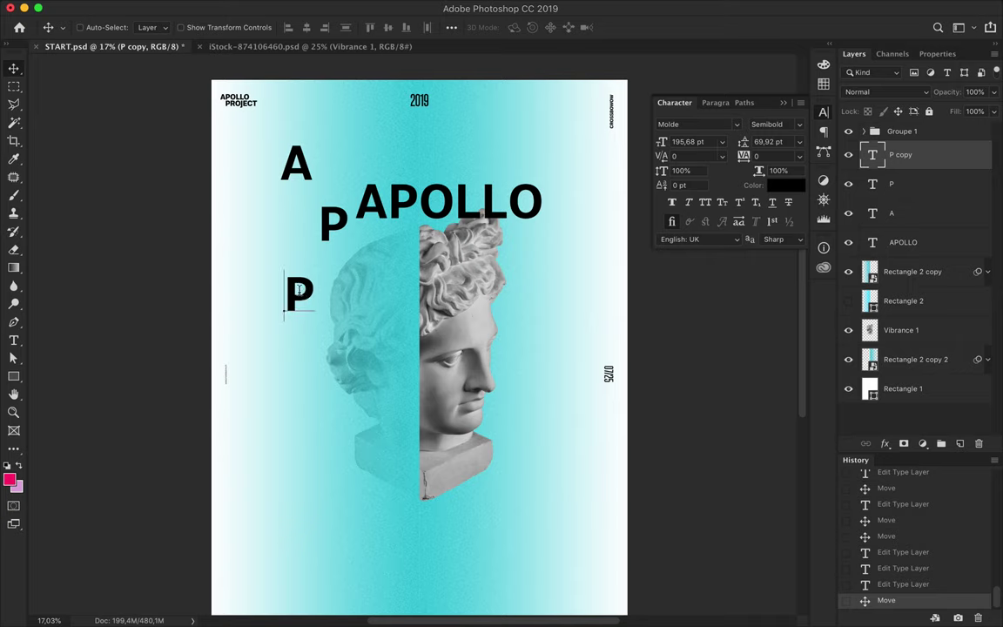
# Turn the lowest copy into O, then duplicate A, P and O further down.
pyautogui.doubleClick(298, 290)
pyautogui.click(321, 297)
pyautogui.write('O')
pyautogui.hotkey('ctrl', 'Return')
pyautogui.press('v')
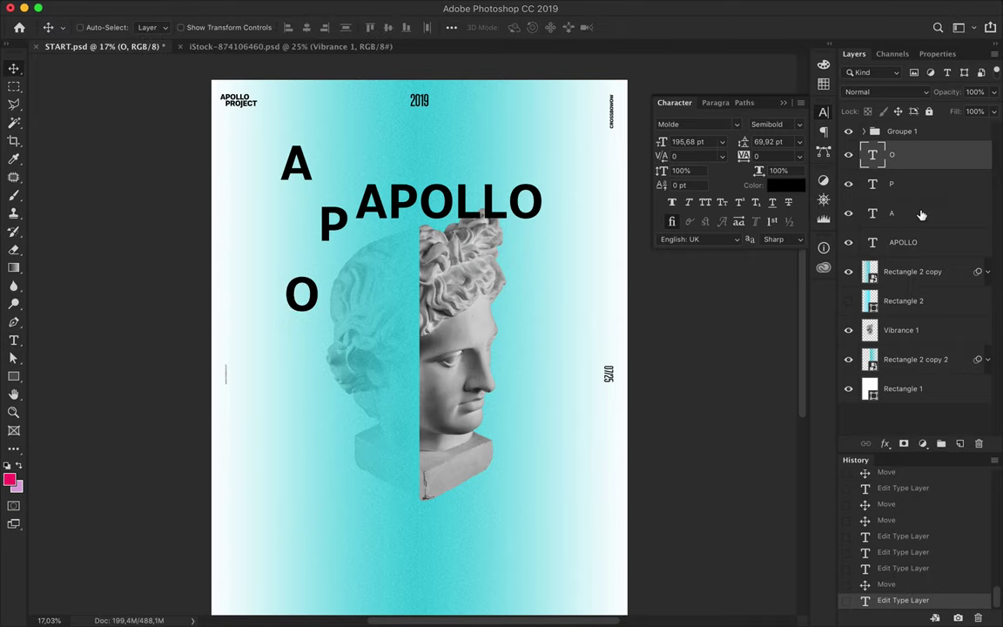
pyautogui.keyDown('shift'); pyautogui.click(922, 214); pyautogui.keyUp('shift')
pyautogui.moveTo(325, 199); pyautogui.dragTo(393, 333)
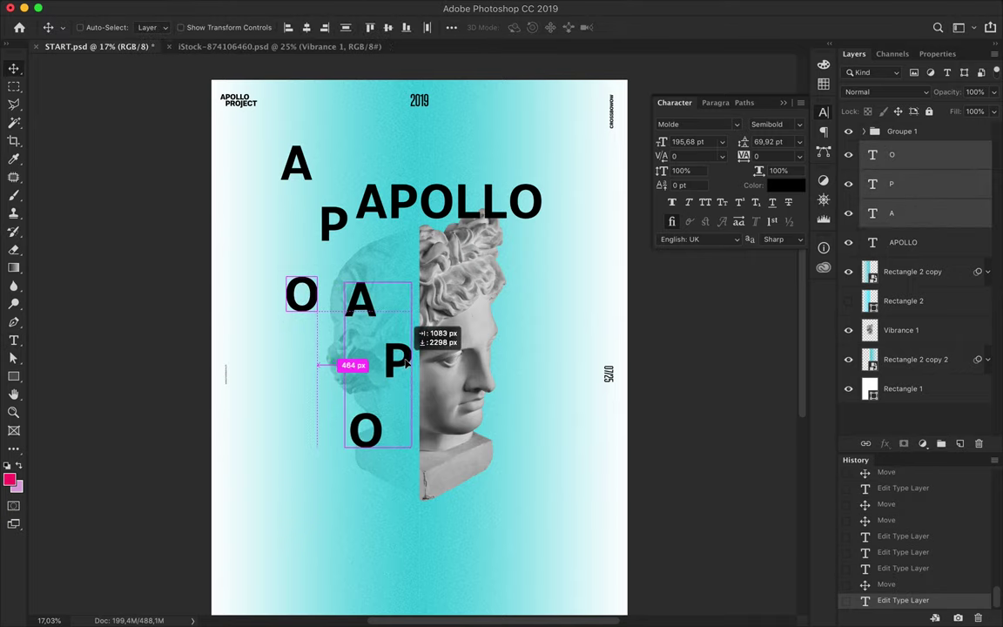
# Retype the copied A and P letters as L and L.
pyautogui.doubleClick(360, 301)
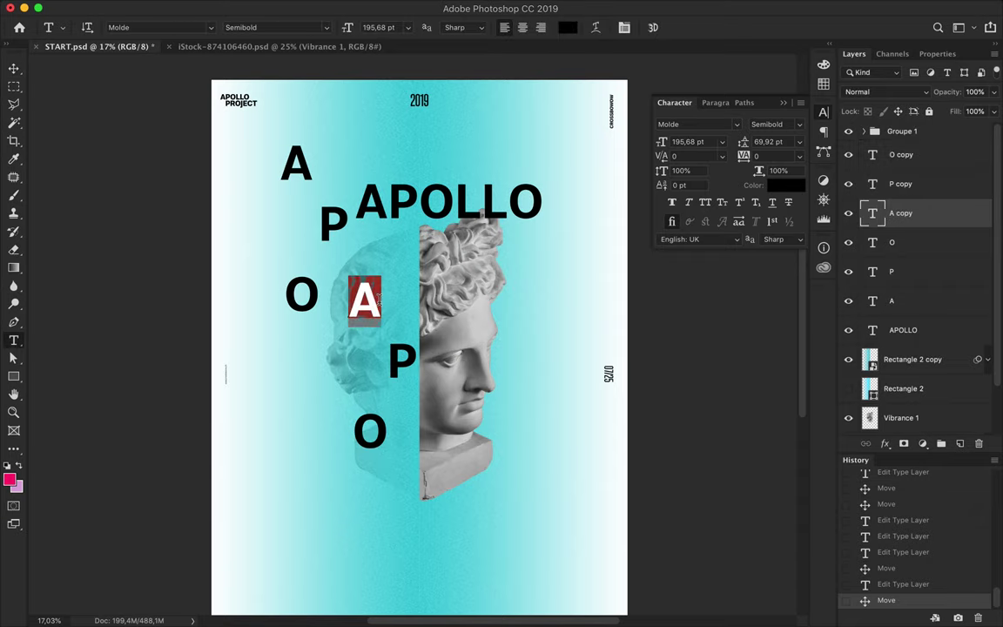
pyautogui.write('L')
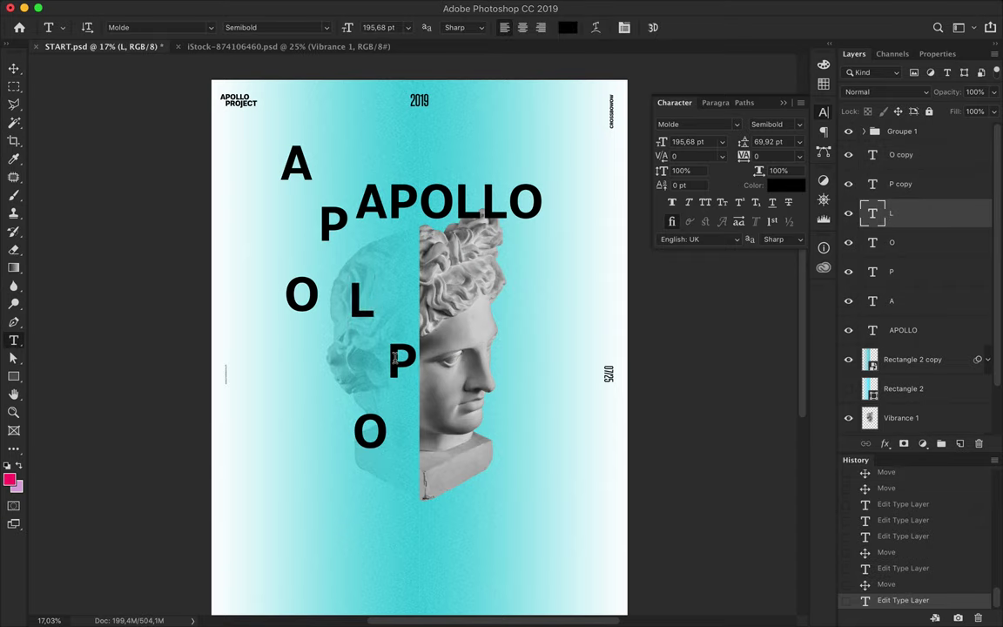
pyautogui.rightClick(348, 318)
pyautogui.doubleClick(403, 359)
pyautogui.write('L')
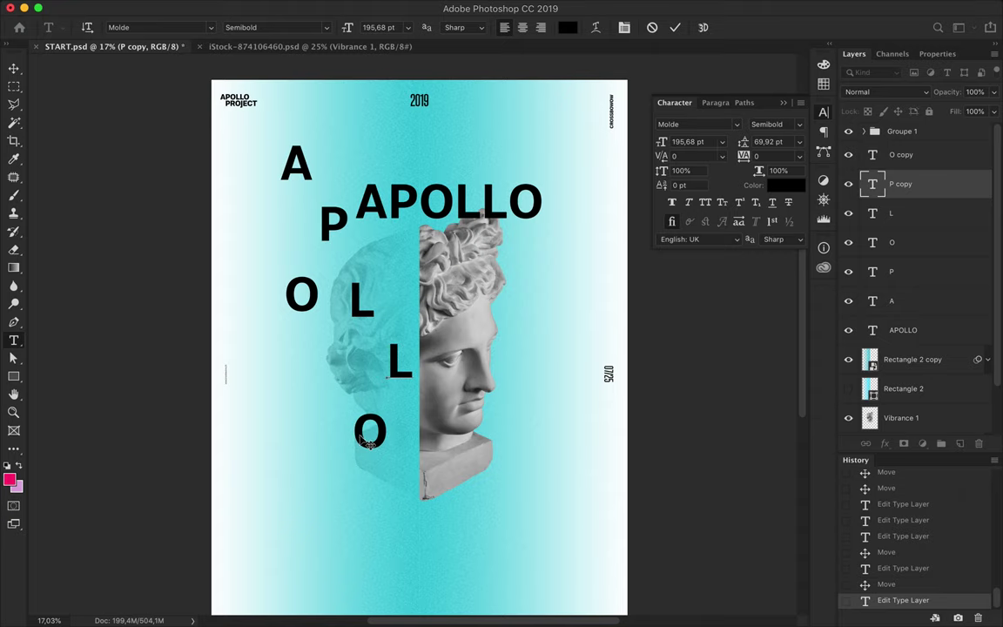
pyautogui.press('Escape')
# Delete the horizontal APOLLO word layer.
pyautogui.press('v')
pyautogui.keyDown('ctrl'); pyautogui.click(402, 197); pyautogui.keyUp('ctrl')
pyautogui.press('Delete')
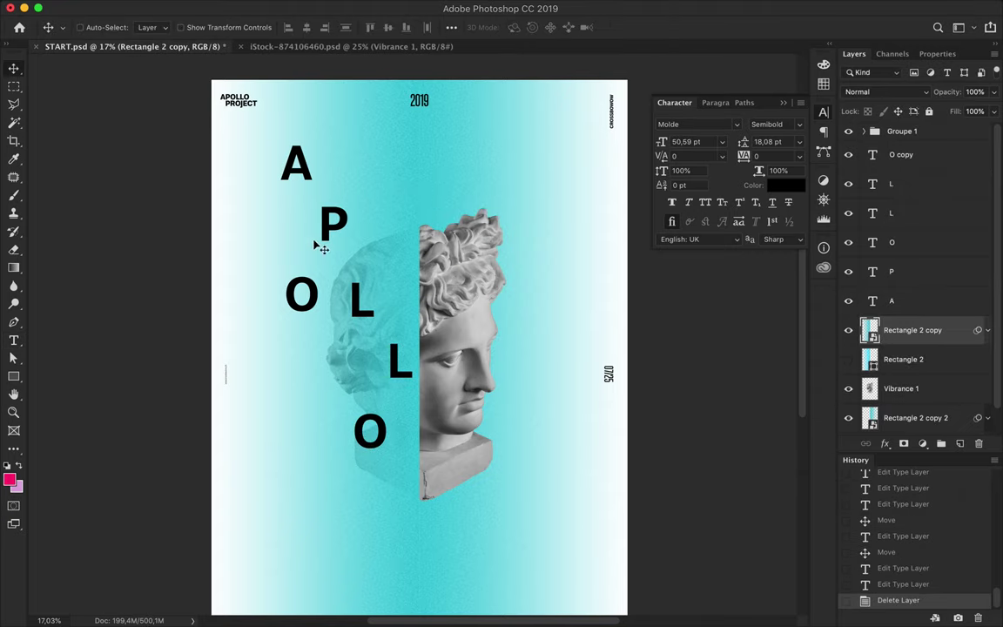
pyautogui.click(884, 300)
# Scale letters A through O copy to span the poster height, and raise Rectangle 2 copy to the top.
pyautogui.keyDown('shift'); pyautogui.click(896, 155); pyautogui.keyUp('shift')
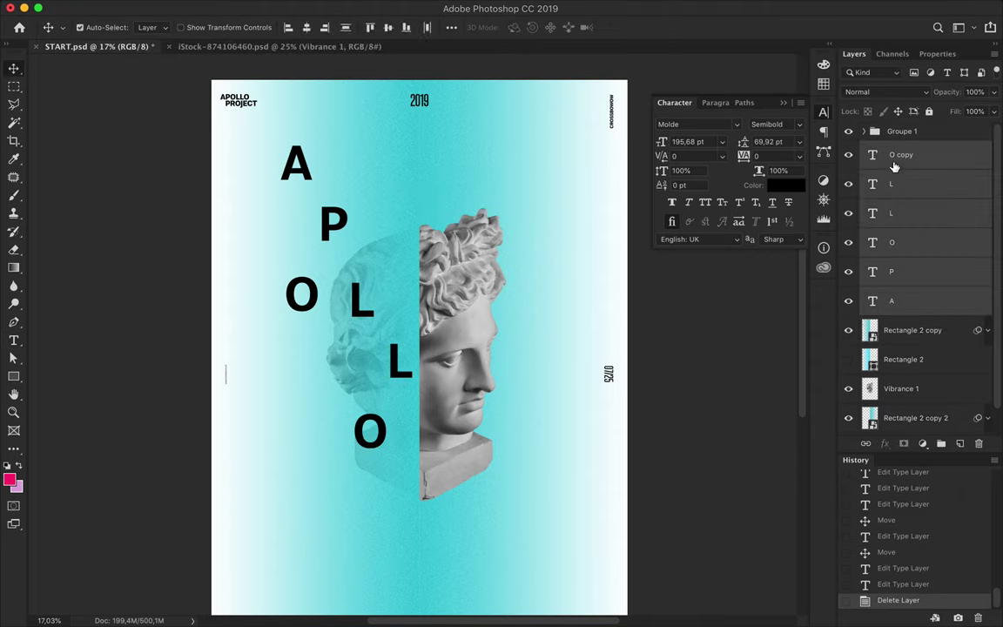
pyautogui.hotkey('ctrl', 't')
pyautogui.moveTo(419, 488); pyautogui.dragTo(494, 566)
pyautogui.moveTo(444, 513); pyautogui.dragTo(456, 524)
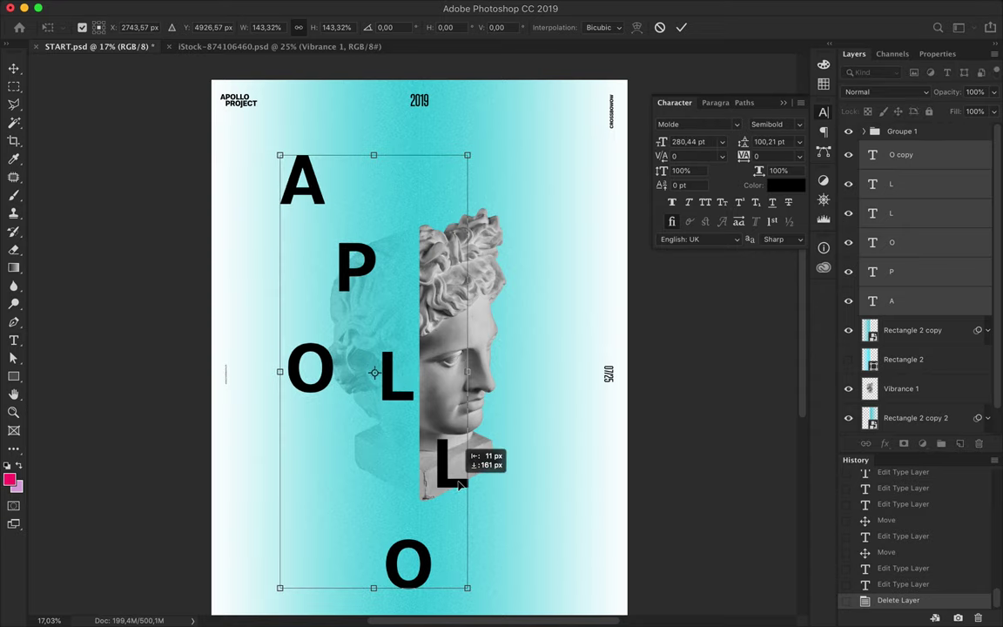
pyautogui.press('Return')
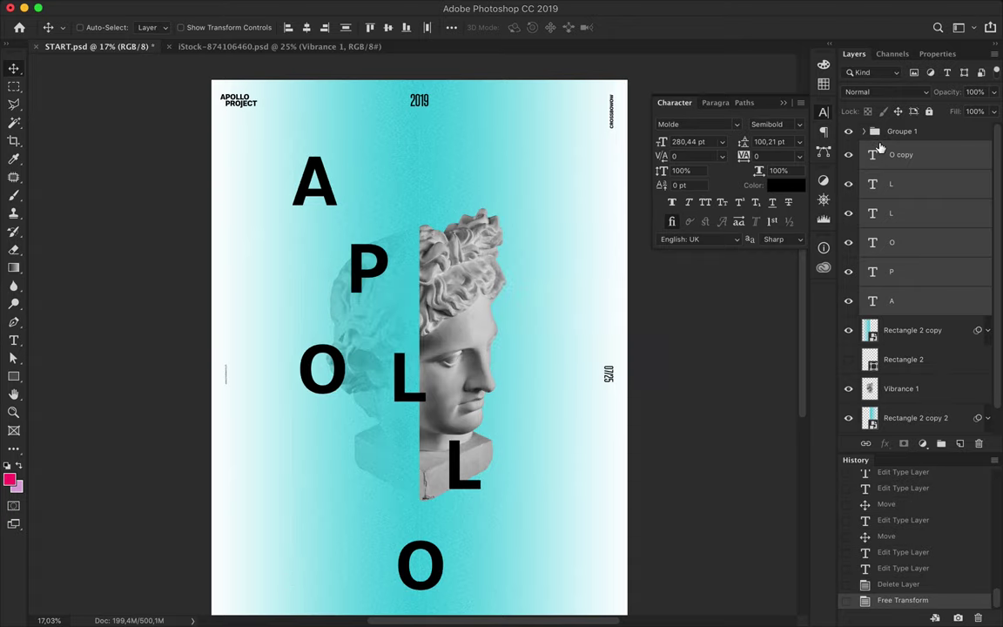
pyautogui.moveTo(869, 331); pyautogui.dragTo(869, 141)
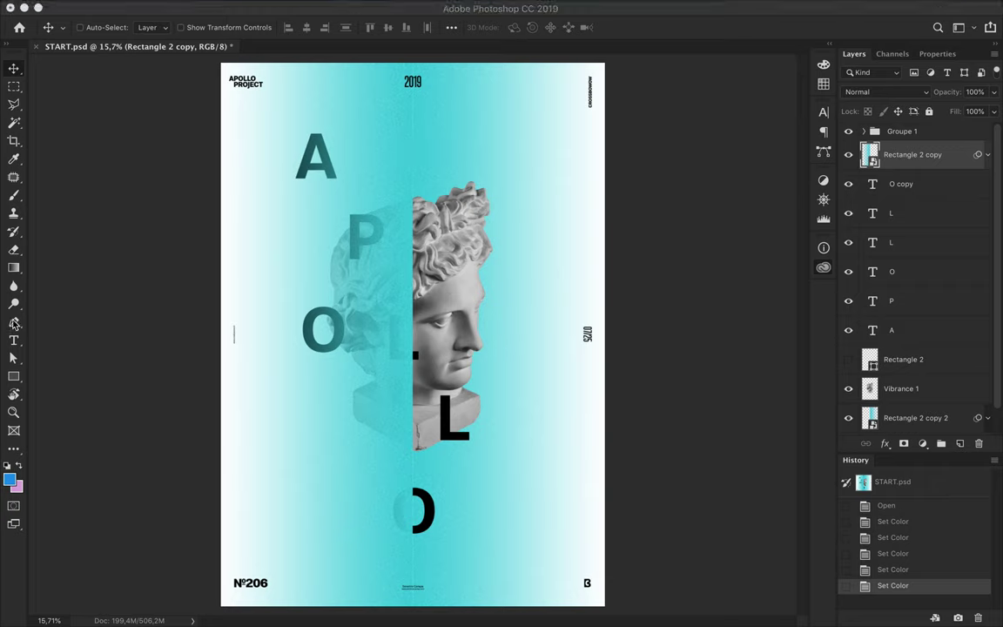
# Draw a large blue circle over the statue with the Ellipse Tool.
pyautogui.press('u')
pyautogui.moveTo(319, 431); pyautogui.dragTo(351, 458)
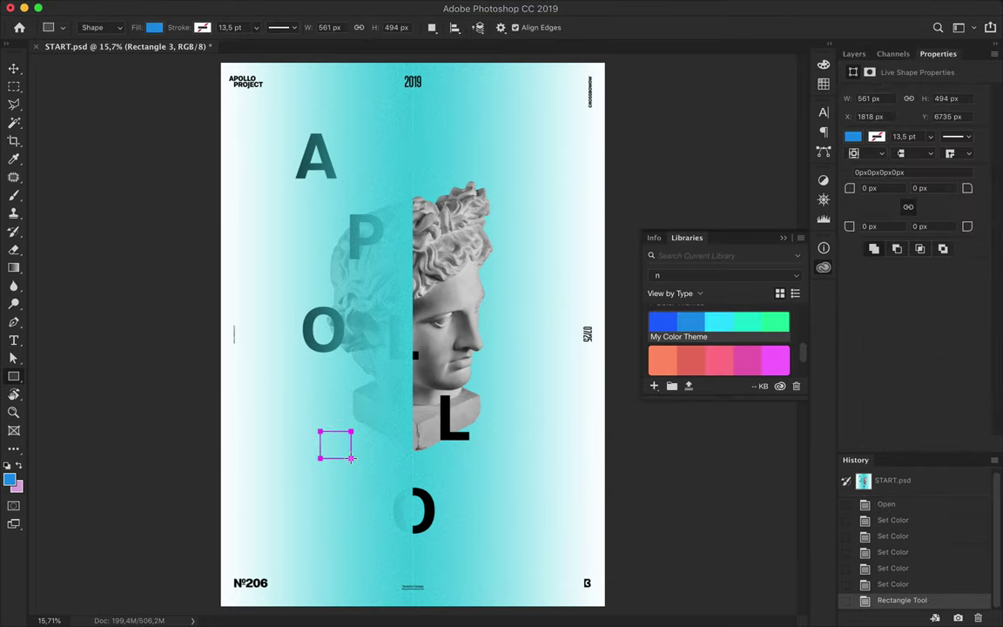
pyautogui.hotkey('ctrl', 'z')
pyautogui.rightClick(13, 376)
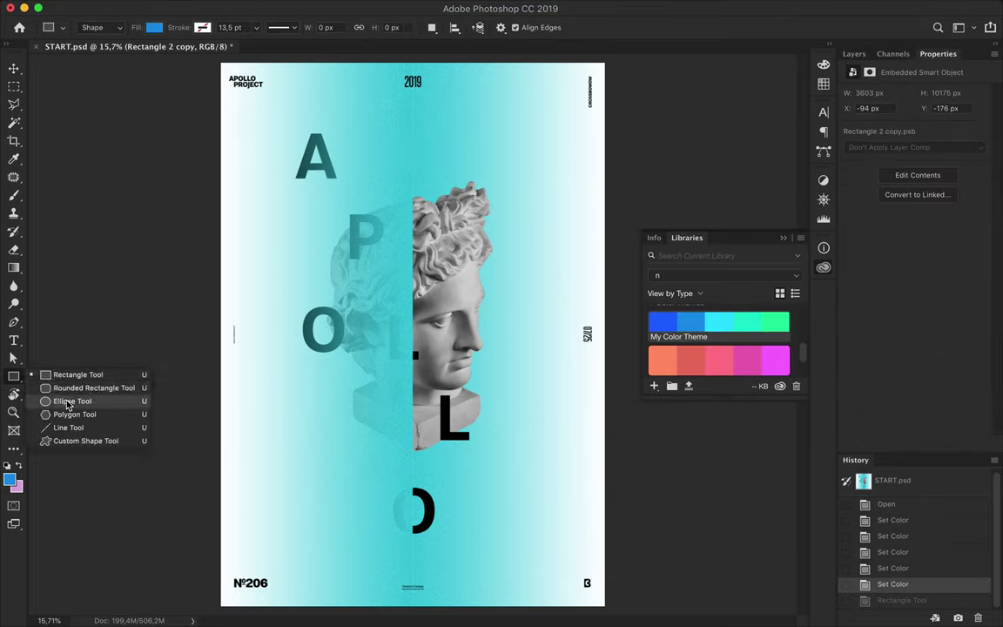
pyautogui.click(69, 404)
pyautogui.moveTo(413, 336); pyautogui.dragTo(566, 490)
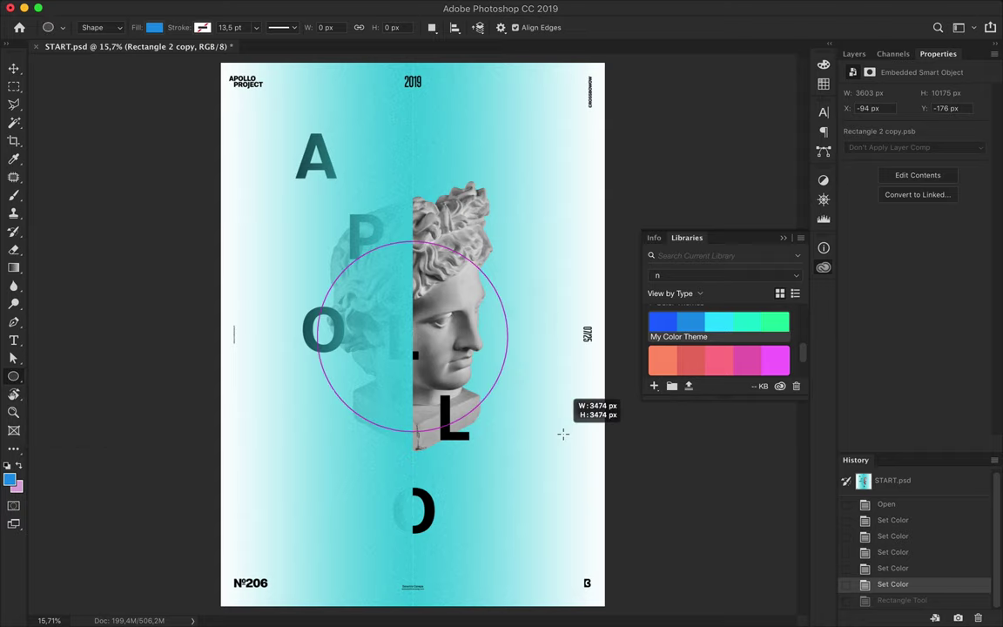
# Centre the circle horizontally and vertically on the canvas.
pyautogui.press('v')
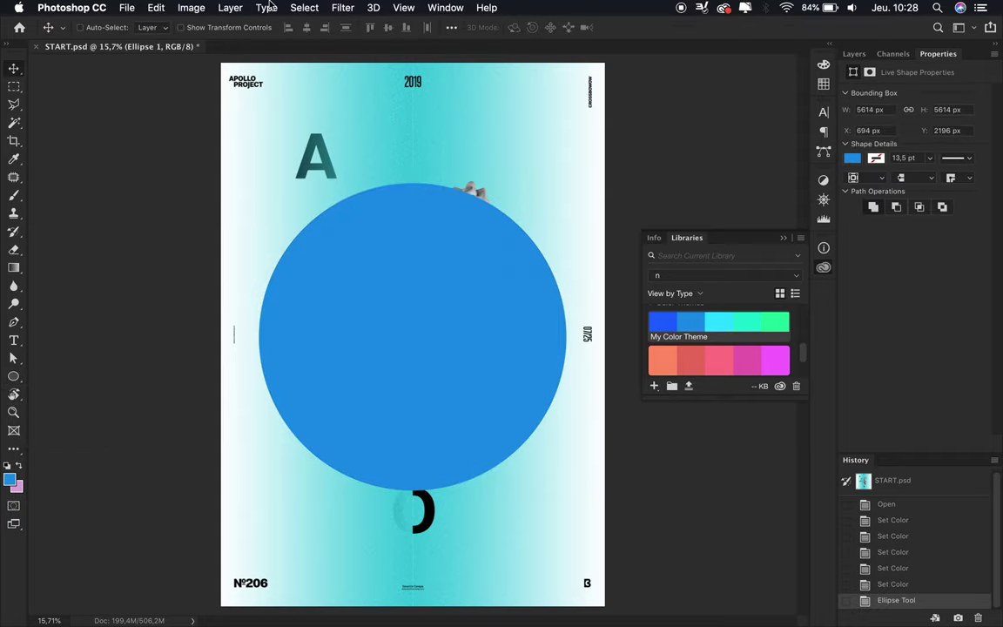
pyautogui.click(451, 27)
pyautogui.click(492, 155)
pyautogui.click(492, 67)
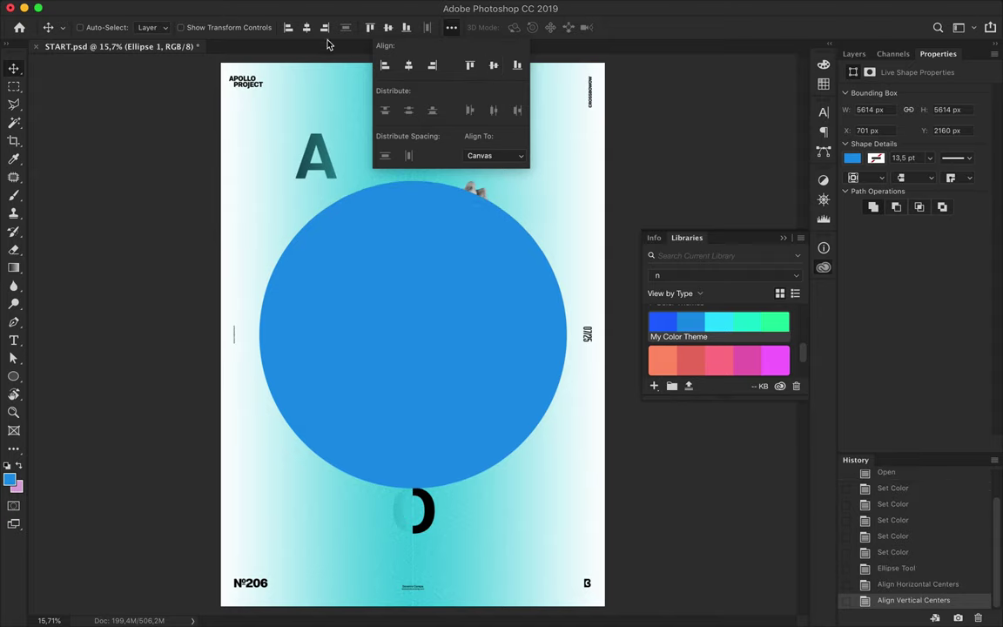
pyautogui.click(342, 7)
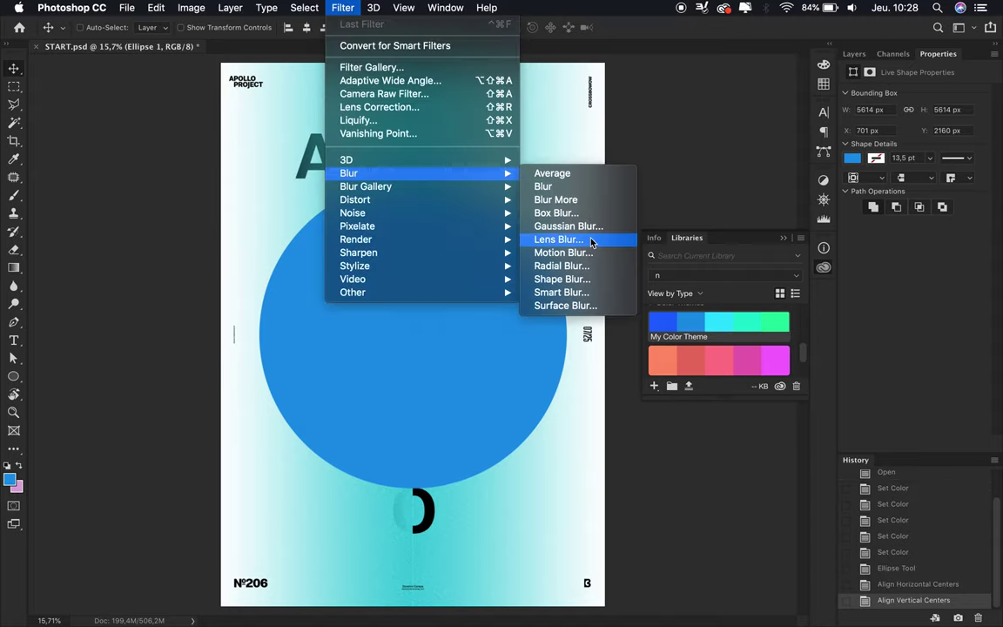
# Apply a Gaussian Blur of radius 170.7 to the blue circle.
pyautogui.click(574, 221)
pyautogui.click(605, 217)
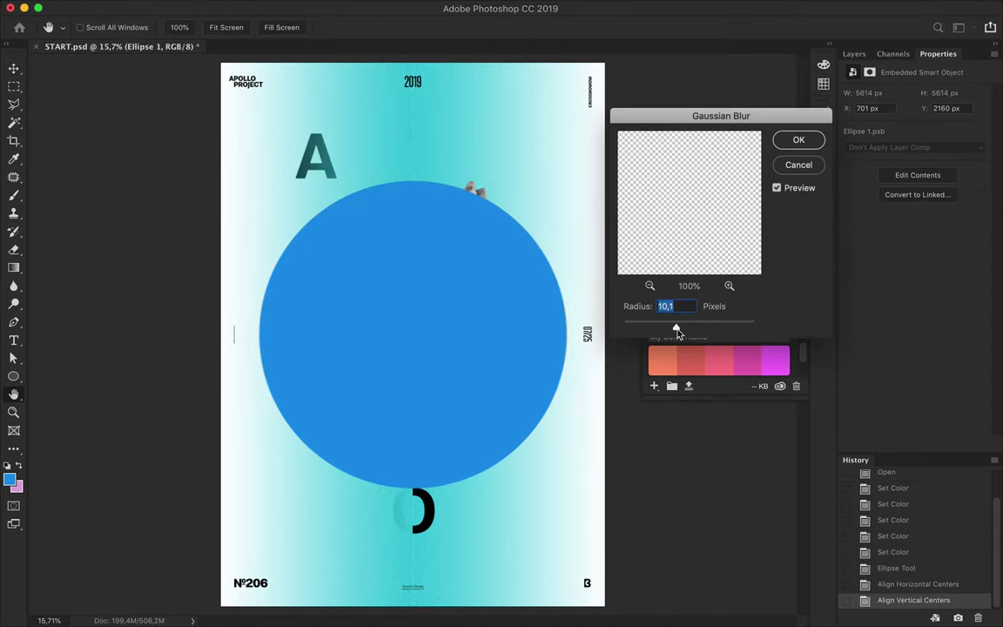
pyautogui.moveTo(677, 331); pyautogui.dragTo(724, 331)
pyautogui.click(803, 138)
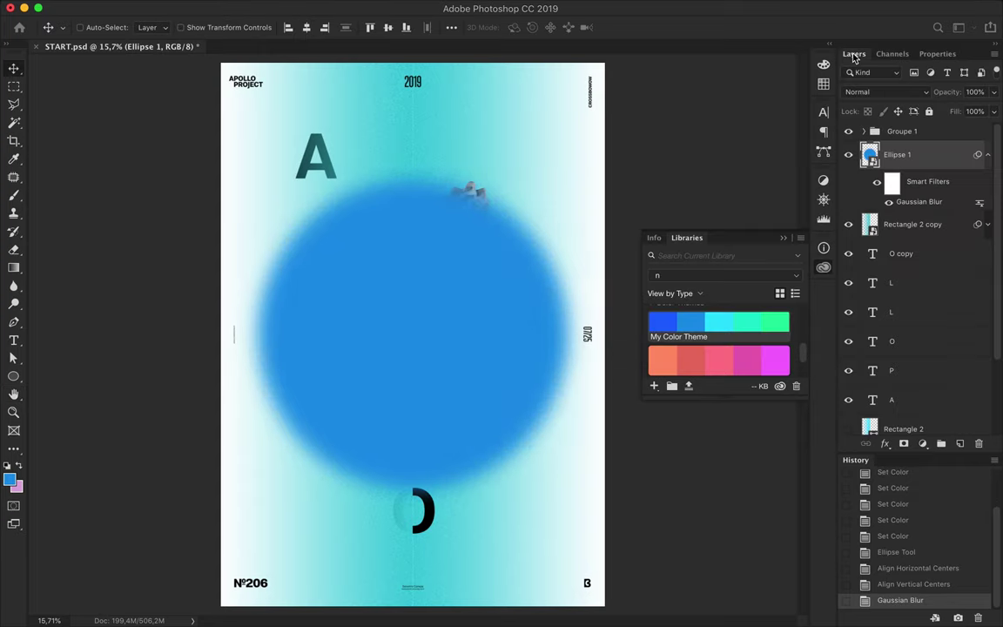
# Duplicate the blurred circle and add about 35% monochromatic noise to the copy.
pyautogui.click(987, 155)
pyautogui.press('super+j')
pyautogui.click(342, 7)
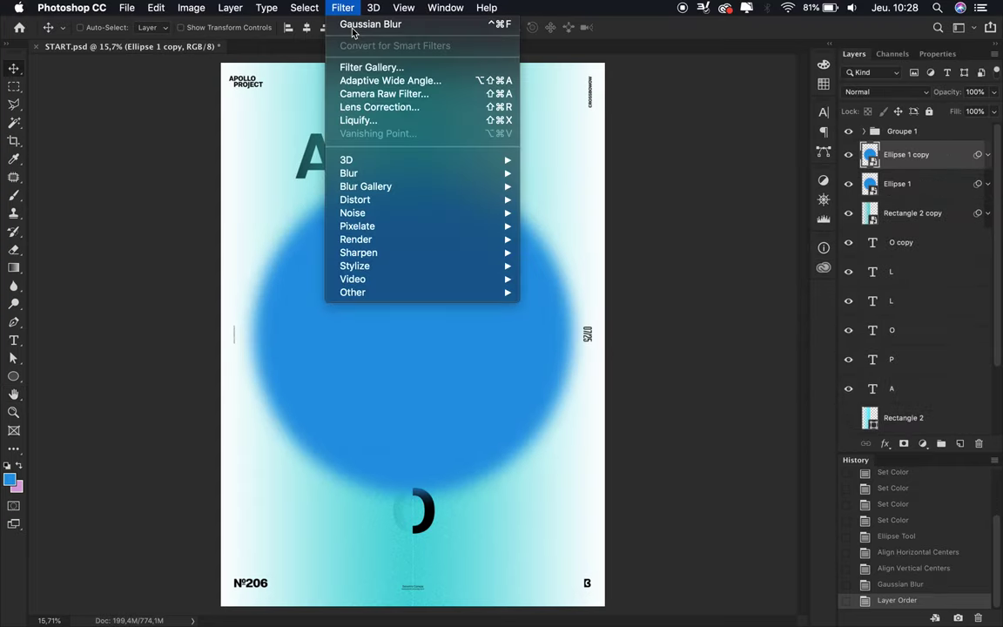
pyautogui.click(562, 213)
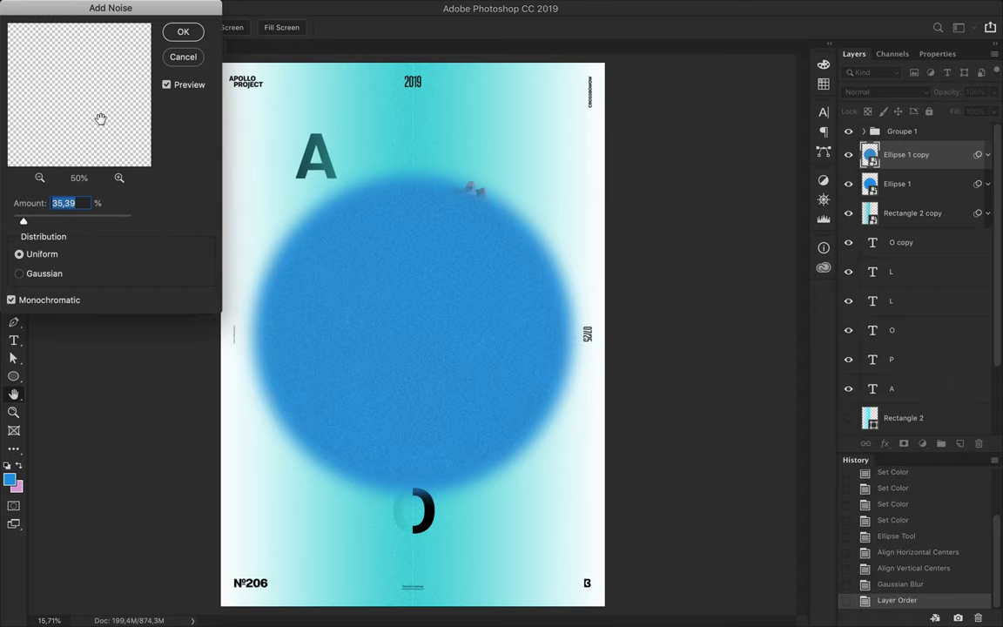
pyautogui.click(39, 177)
pyautogui.click(40, 177)
pyautogui.click(119, 177)
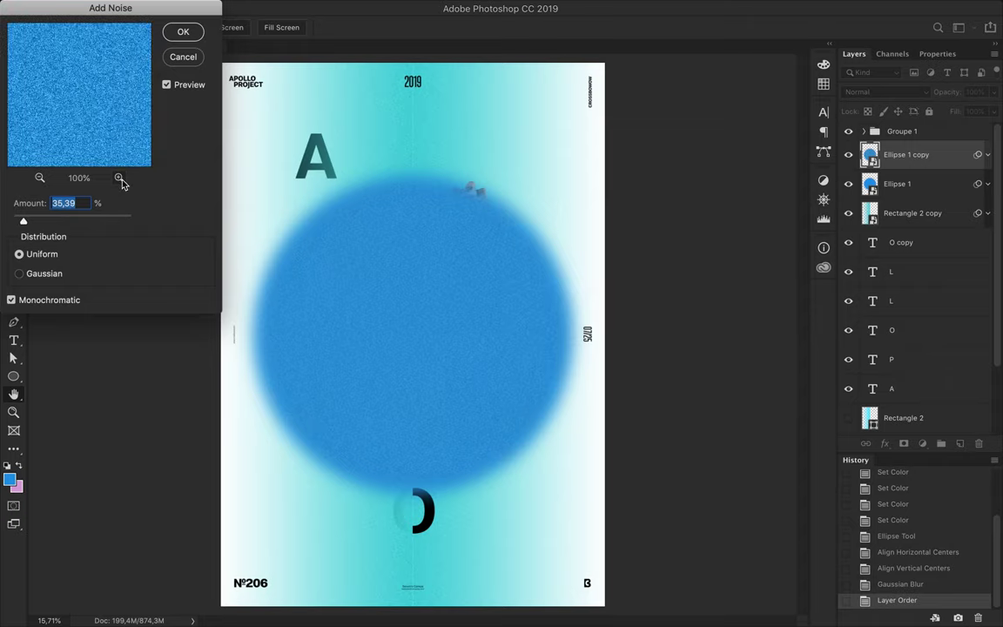
pyautogui.click(39, 177)
pyautogui.click(180, 37)
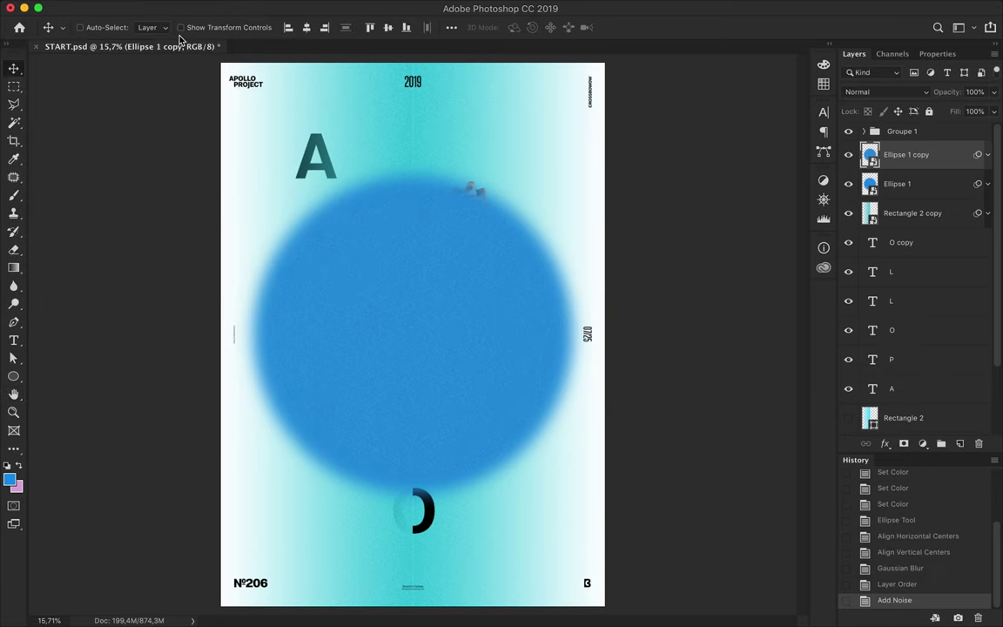
# Load Rectangle 2 copy as a selection, extend it over the right edge, and delete.
pyautogui.scroll(-3, 875, 223)
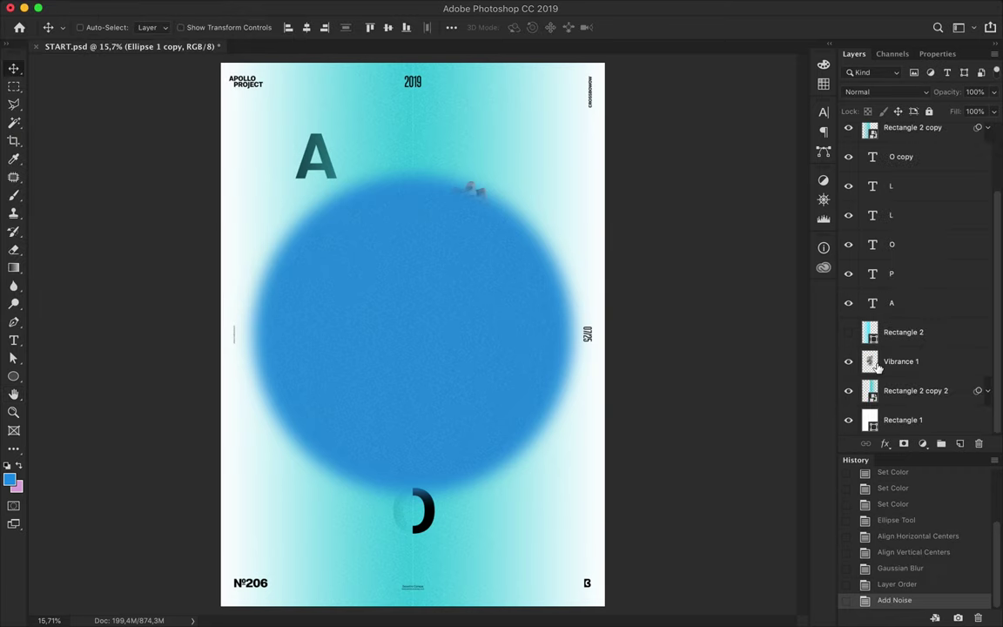
pyautogui.keyDown('ctrl'); pyautogui.click(870, 128); pyautogui.keyUp('ctrl')
pyautogui.press('m')
pyautogui.moveTo(454, 131); pyautogui.dragTo(601, 533)
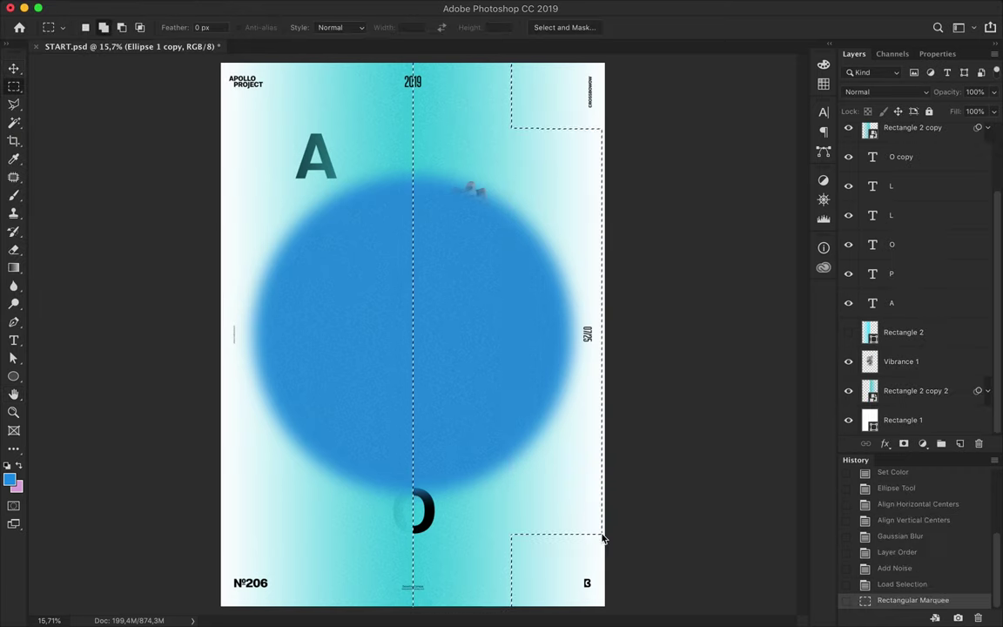
pyautogui.press('Delete')
# Rasterize Ellipse 1 copy, erase its right half, and move it below the statue layers.
pyautogui.click(606, 217)
pyautogui.rightClick(906, 154)
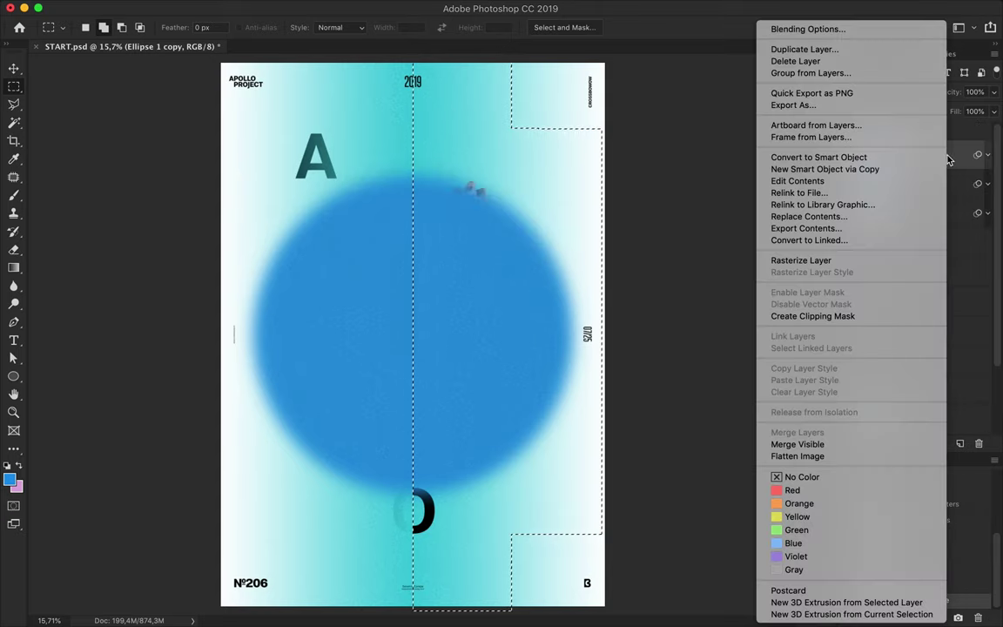
pyautogui.click(810, 259)
pyautogui.press('Delete')
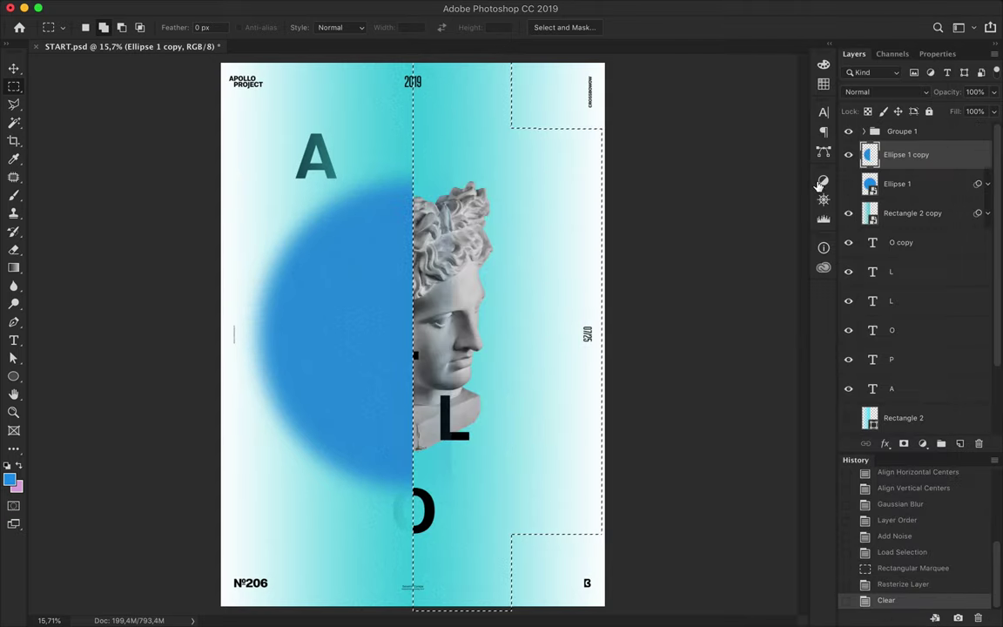
pyautogui.press('v')
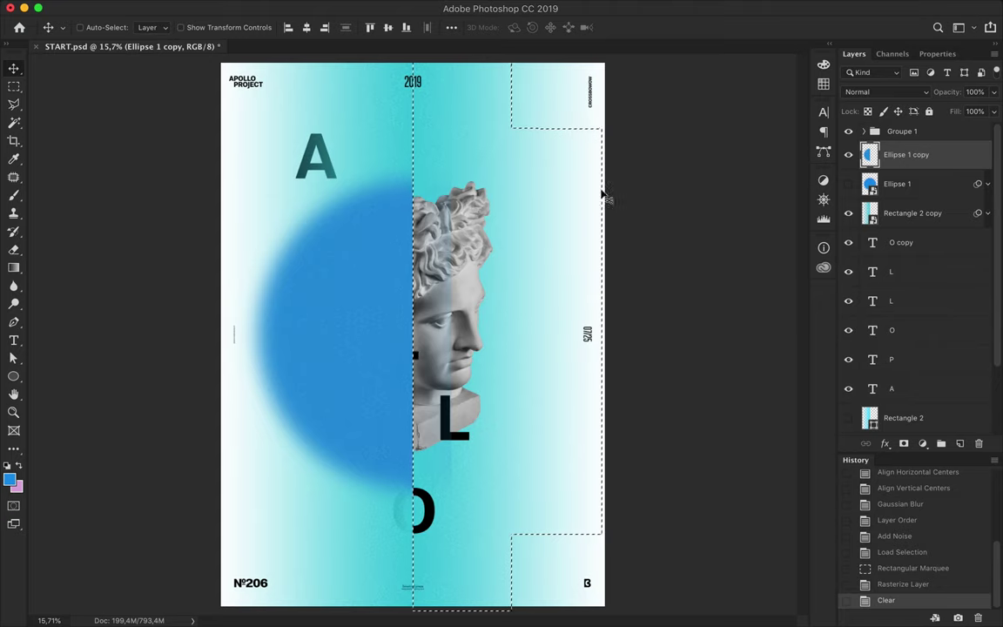
pyautogui.press('Delete')
pyautogui.press('m')
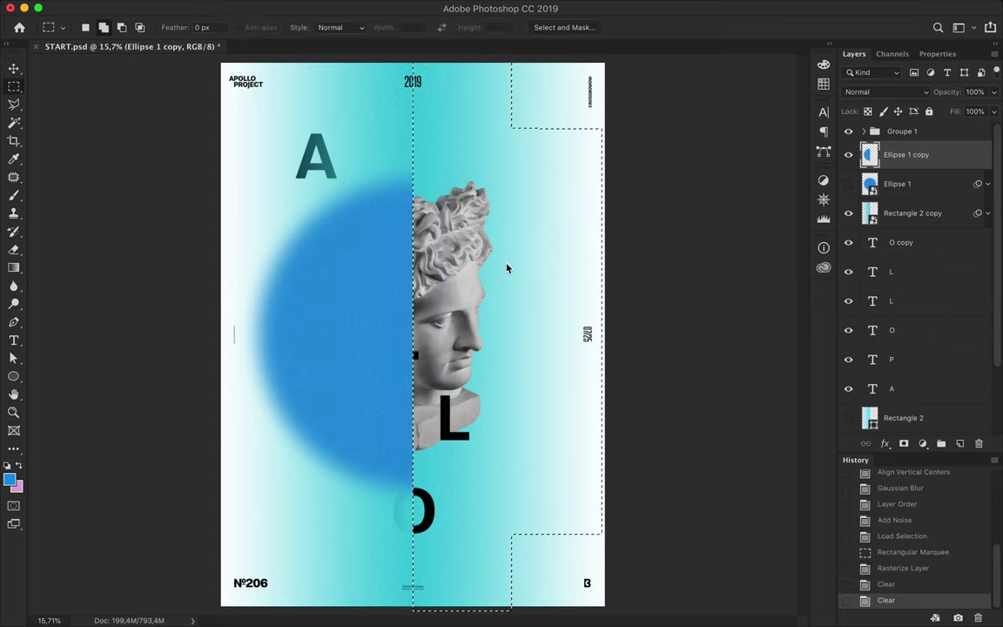
pyautogui.hotkey('ctrl', 'd')
pyautogui.press('v')
pyautogui.moveTo(906, 154)
pyautogui.mouseDown()
pyautogui.moveTo(896, 442)
pyautogui.moveTo(894, 388)
pyautogui.mouseUp()
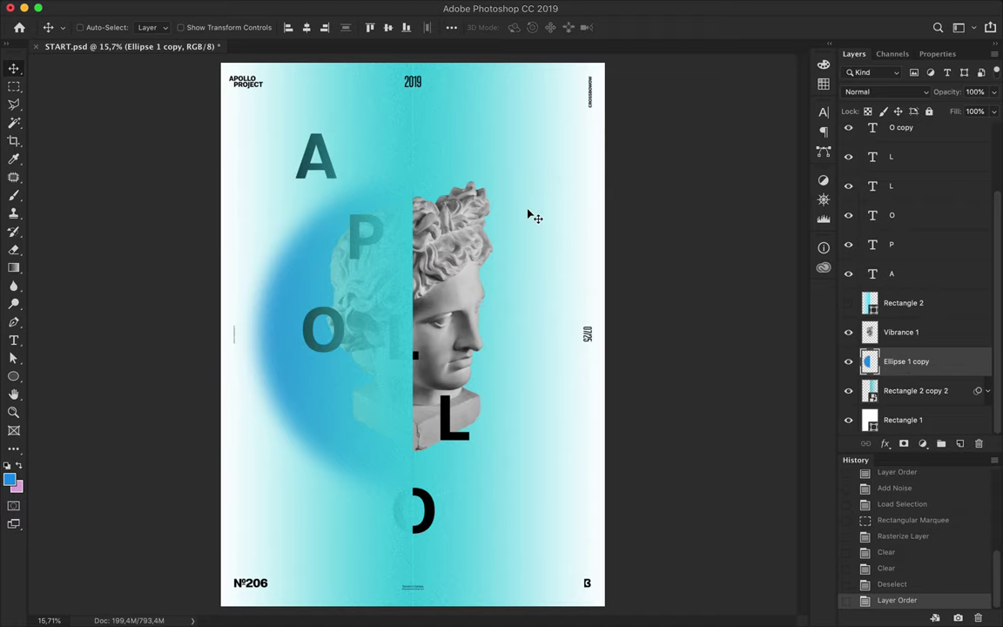
# Centre Vibrance 1 on the canvas and set the foreground to a teal-green Libraries swatch.
pyautogui.click(897, 332)
pyautogui.click(230, 8)
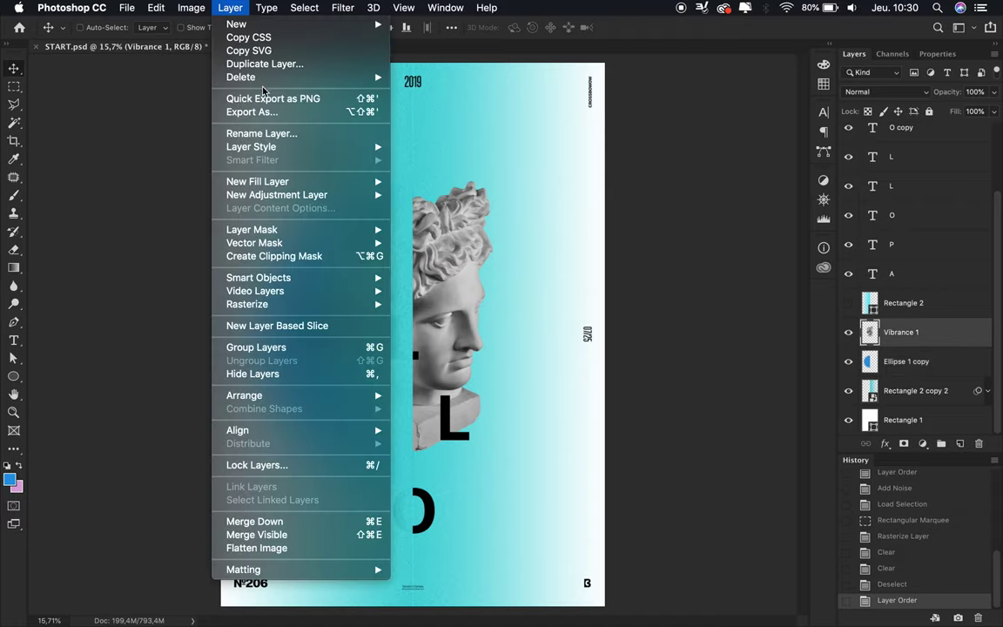
pyautogui.click(212, 8)
pyautogui.click(451, 27)
pyautogui.click(369, 61)
pyautogui.click(445, 61)
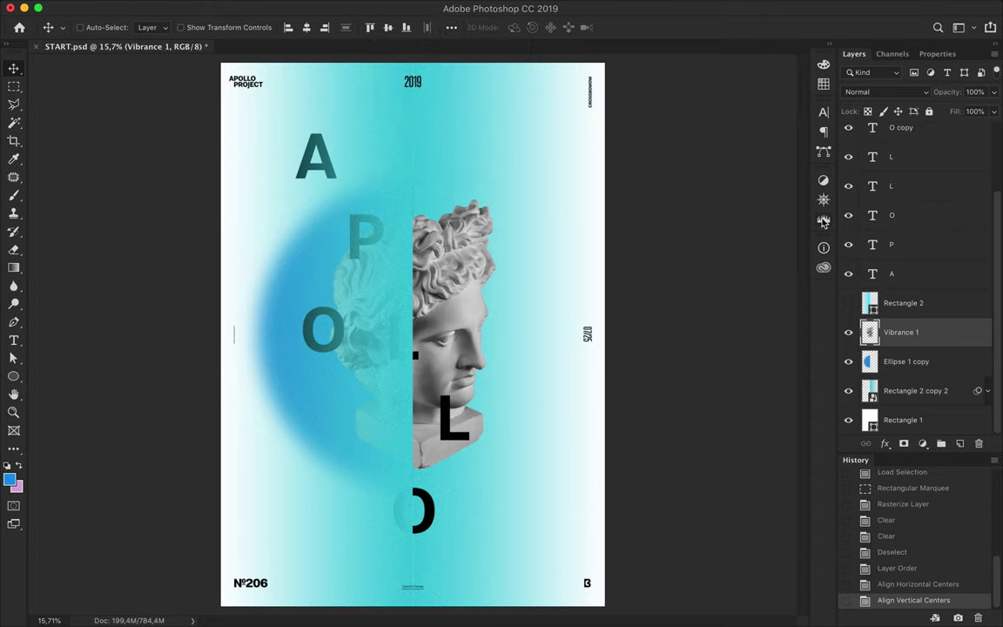
pyautogui.click(824, 267)
pyautogui.click(753, 324)
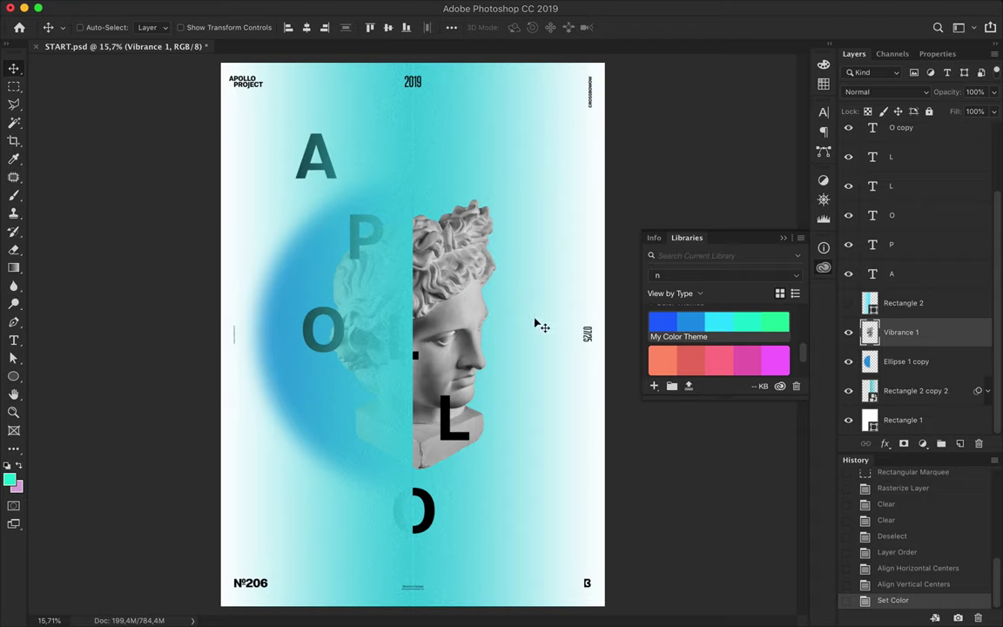
# Add a new layer and select the poster's lower-right quarter.
pyautogui.press('m')
pyautogui.click(961, 444)
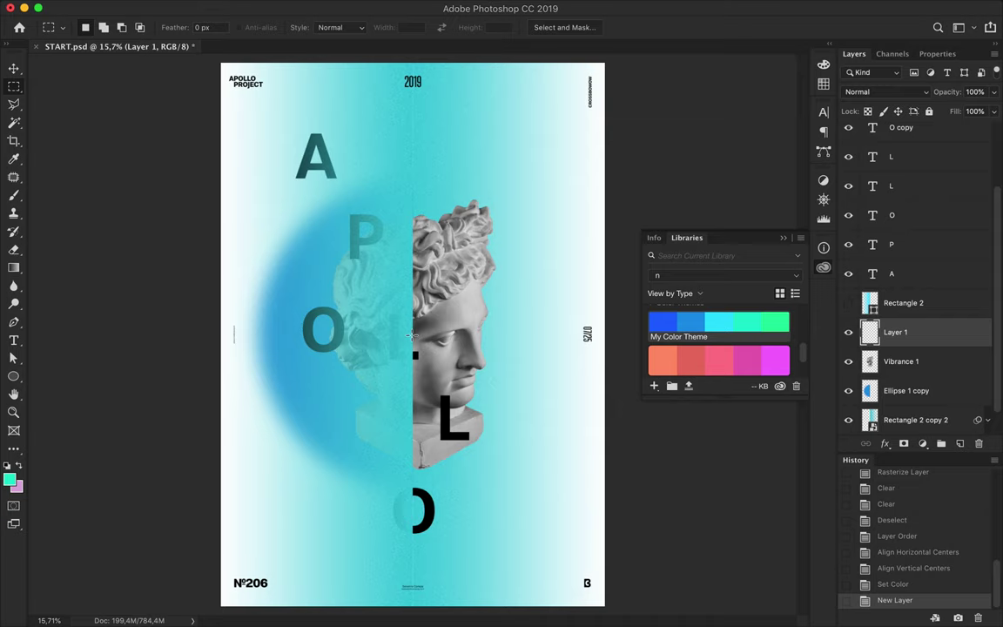
pyautogui.moveTo(413, 338); pyautogui.dragTo(610, 609)
pyautogui.press('g')
pyautogui.click(74, 27)
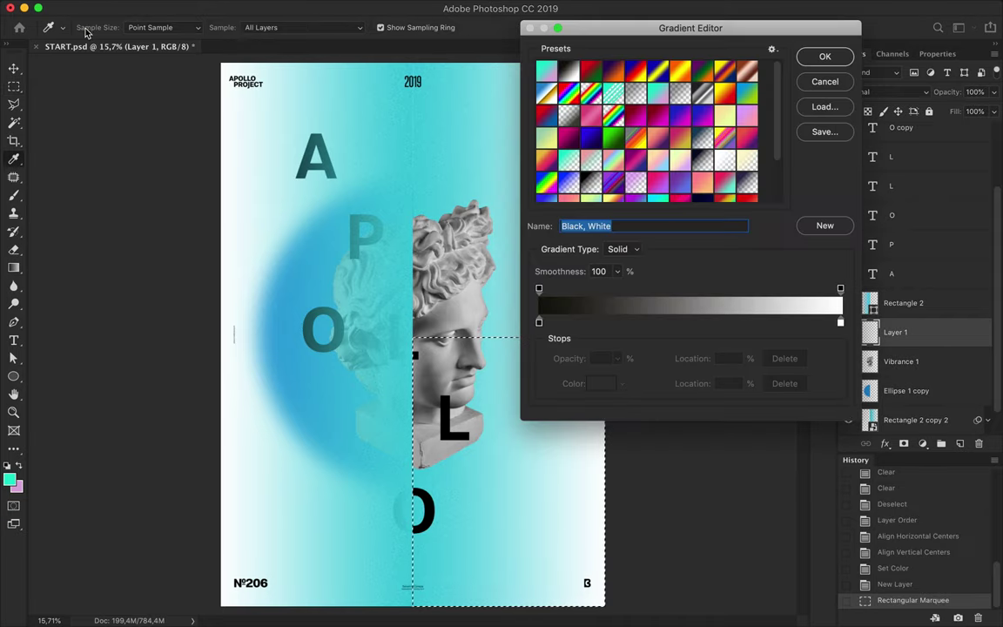
pyautogui.click(722, 163)
# Set both gradient stops to teal in the Gradient Editor.
pyautogui.moveTo(690, 28); pyautogui.dragTo(387, 34)
pyautogui.doubleClick(235, 328)
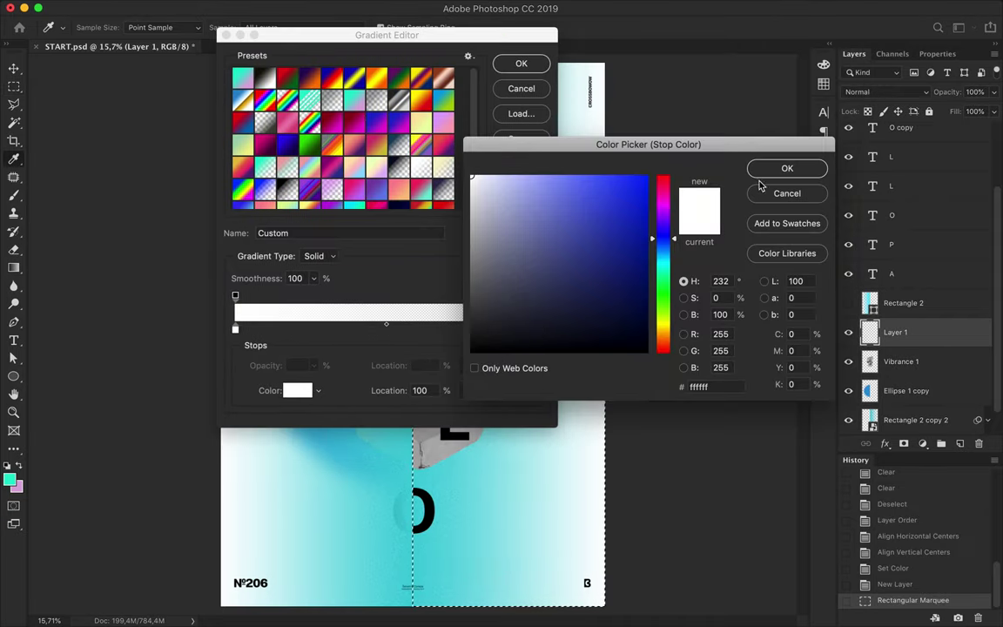
pyautogui.moveTo(648, 145); pyautogui.dragTo(494, 138)
pyautogui.click(470, 215)
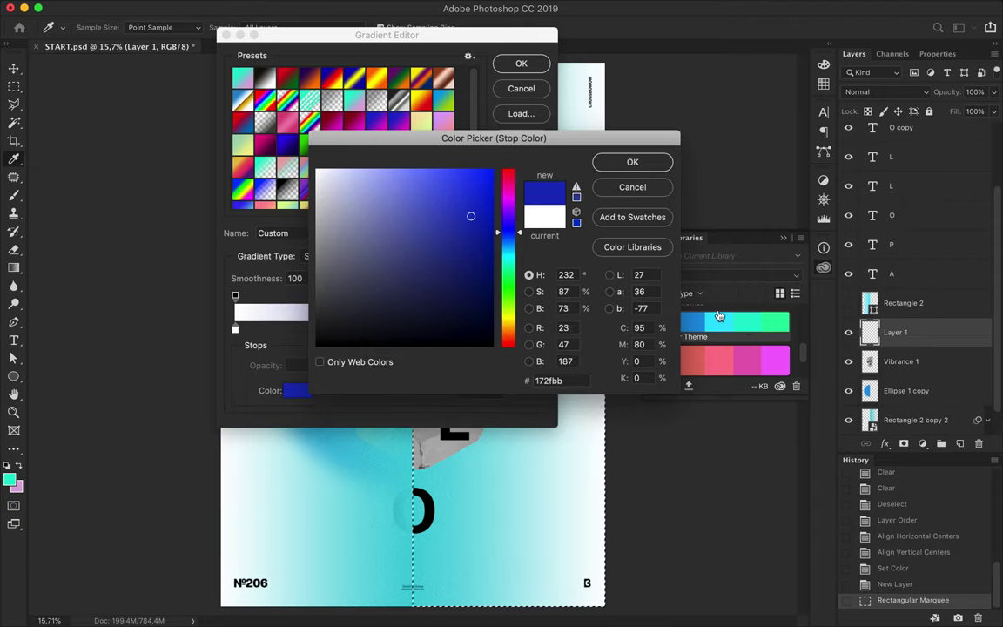
pyautogui.click(632, 162)
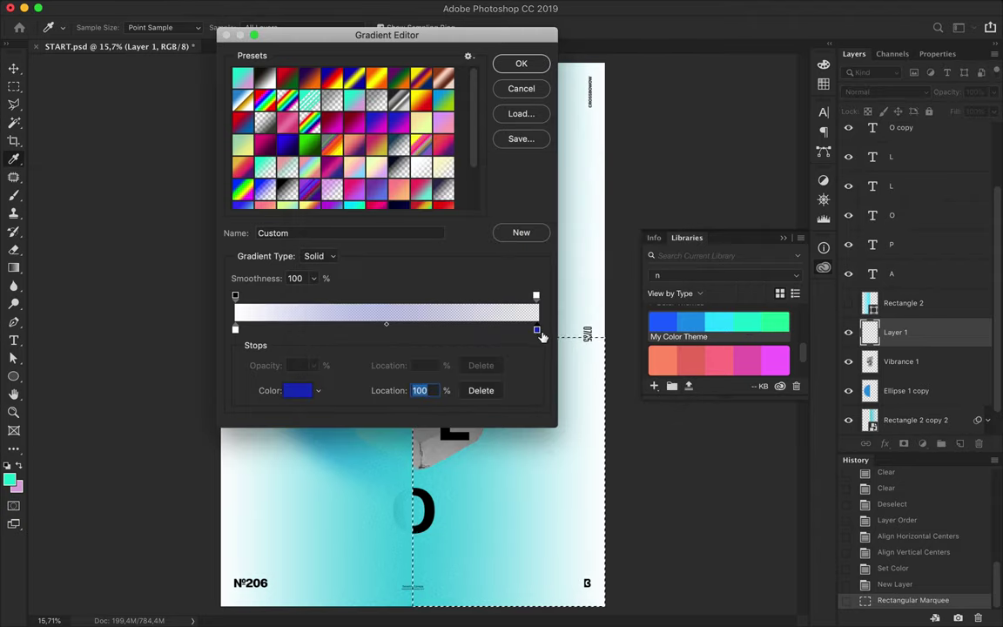
pyautogui.doubleClick(537, 329)
pyautogui.click(749, 323)
pyautogui.click(633, 162)
pyautogui.doubleClick(235, 329)
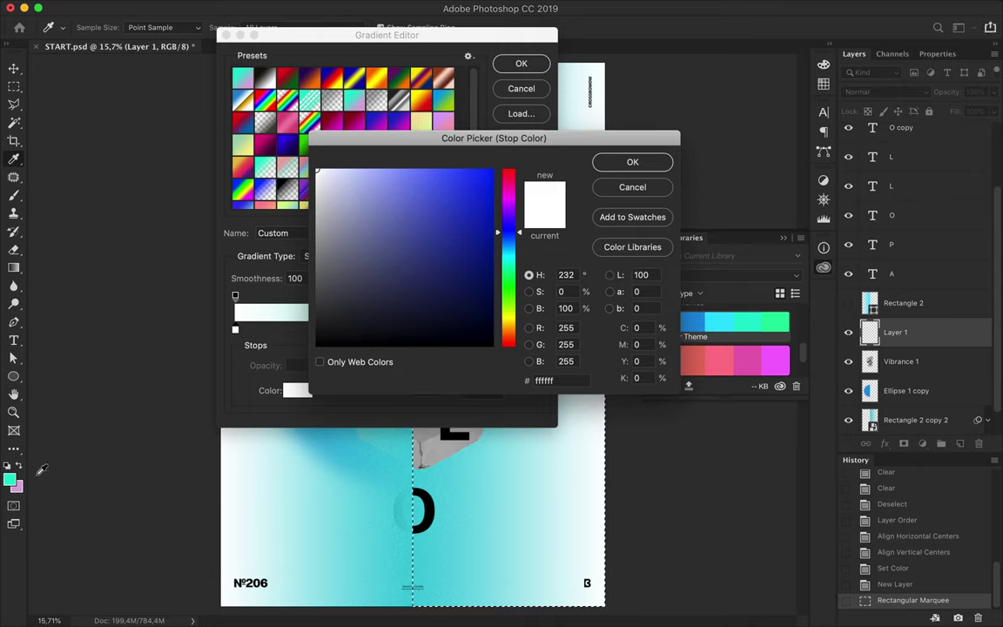
pyautogui.click(748, 323)
pyautogui.click(621, 162)
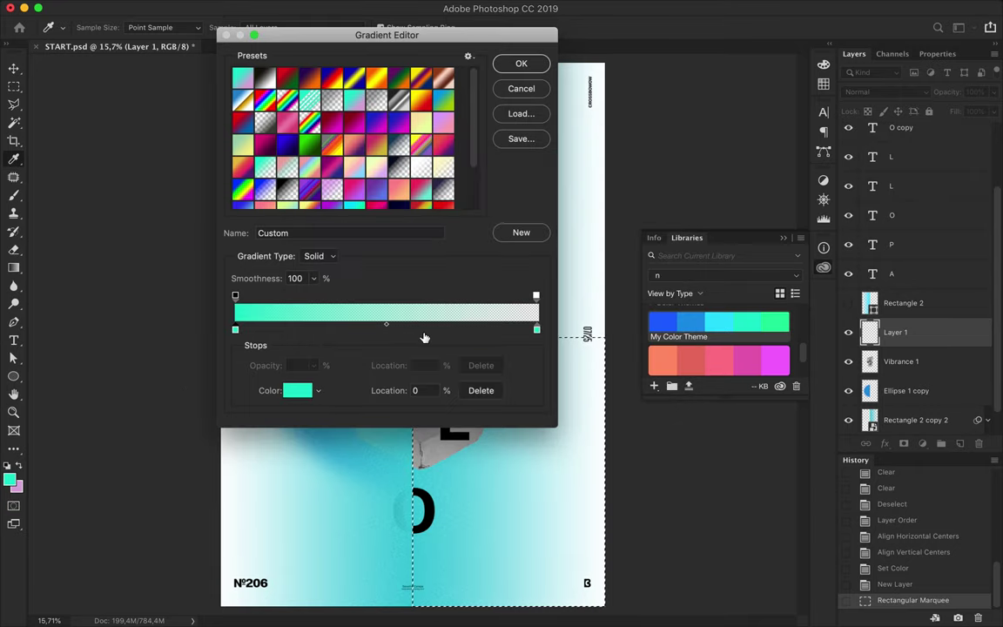
pyautogui.click(525, 67)
# Fill the selected quarter with the non-reversed teal gradient and deselect.
pyautogui.moveTo(501, 409); pyautogui.dragTo(567, 514)
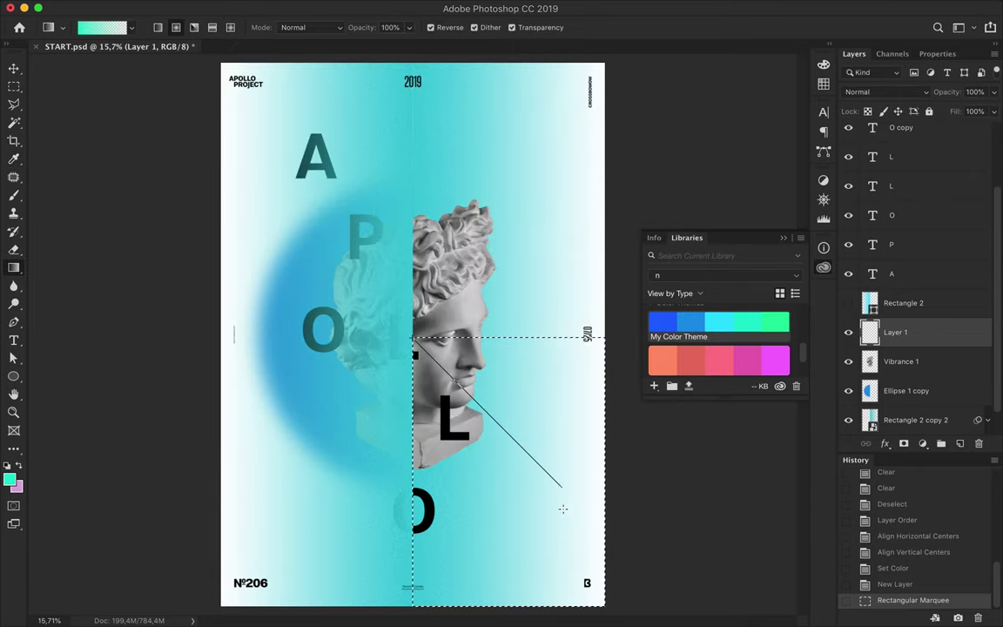
pyautogui.hotkey('ctrl', 'z')
pyautogui.click(431, 27)
pyautogui.moveTo(373, 304); pyautogui.dragTo(558, 517)
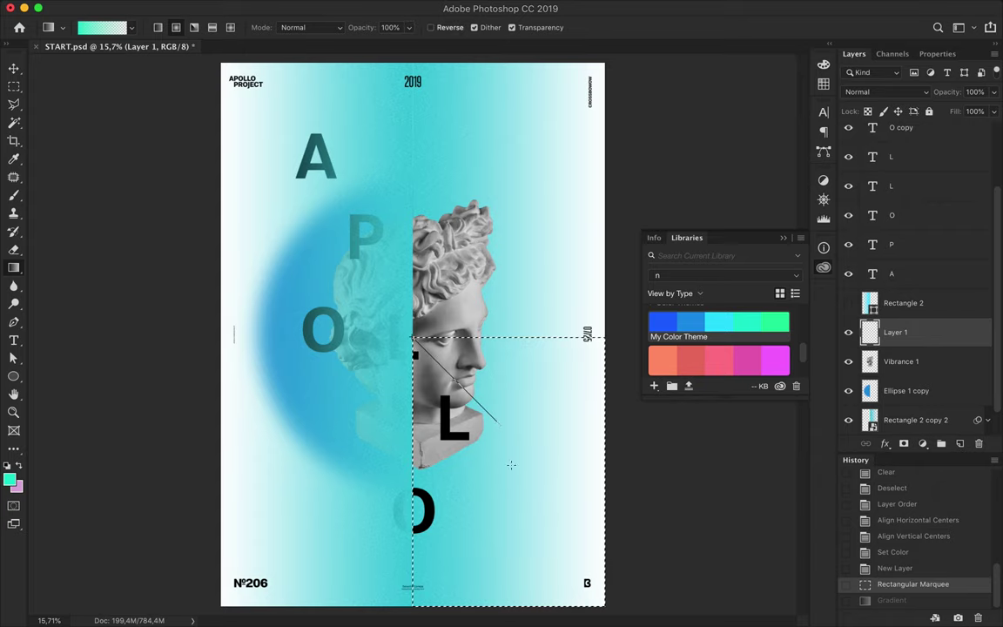
pyautogui.press('v')
pyautogui.hotkey('ctrl', 'd')
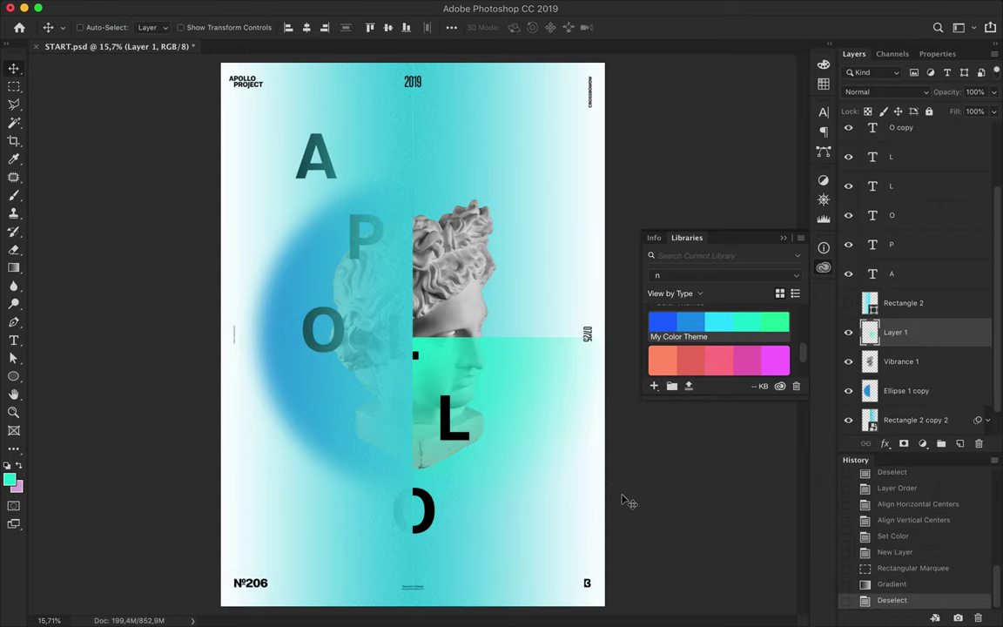
# Add noise to the teal gradient layer and move both L layers below Layer 1.
pyautogui.click(342, 7)
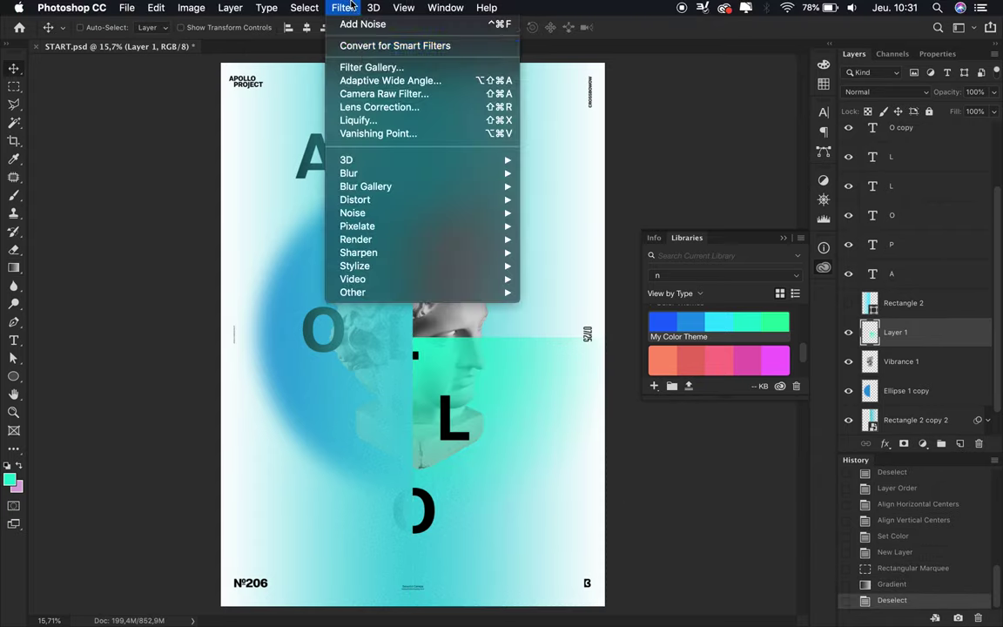
pyautogui.click(363, 24)
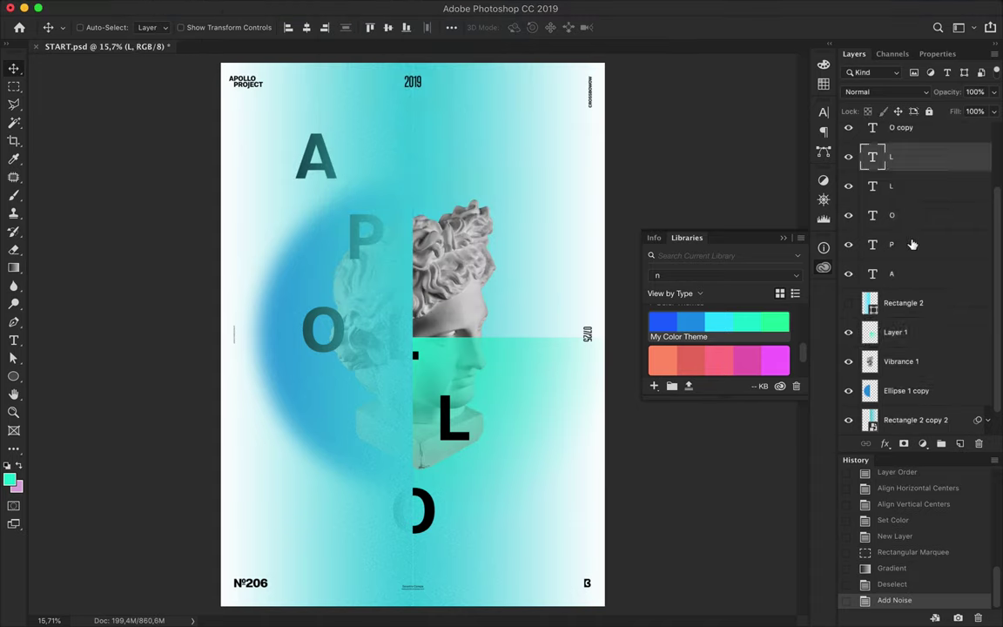
pyautogui.moveTo(891, 157); pyautogui.dragTo(905, 342)
pyautogui.moveTo(936, 156); pyautogui.dragTo(911, 304)
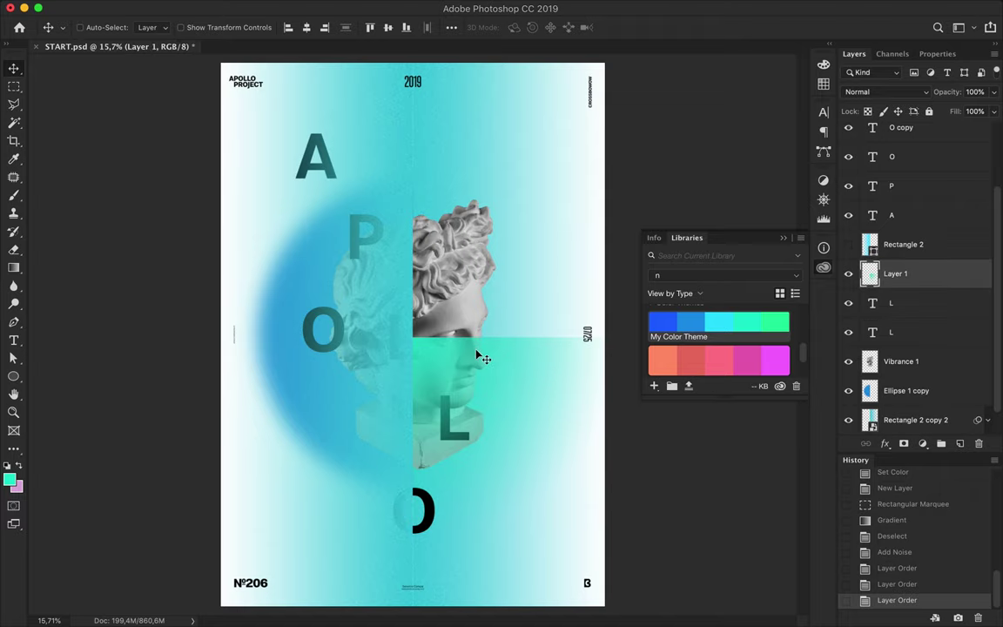
# Duplicate the teal layer, flip it vertically over the upper bust, and place it below Vibrance 1.
pyautogui.moveTo(480, 355); pyautogui.dragTo(479, 290)
pyautogui.click(157, 8)
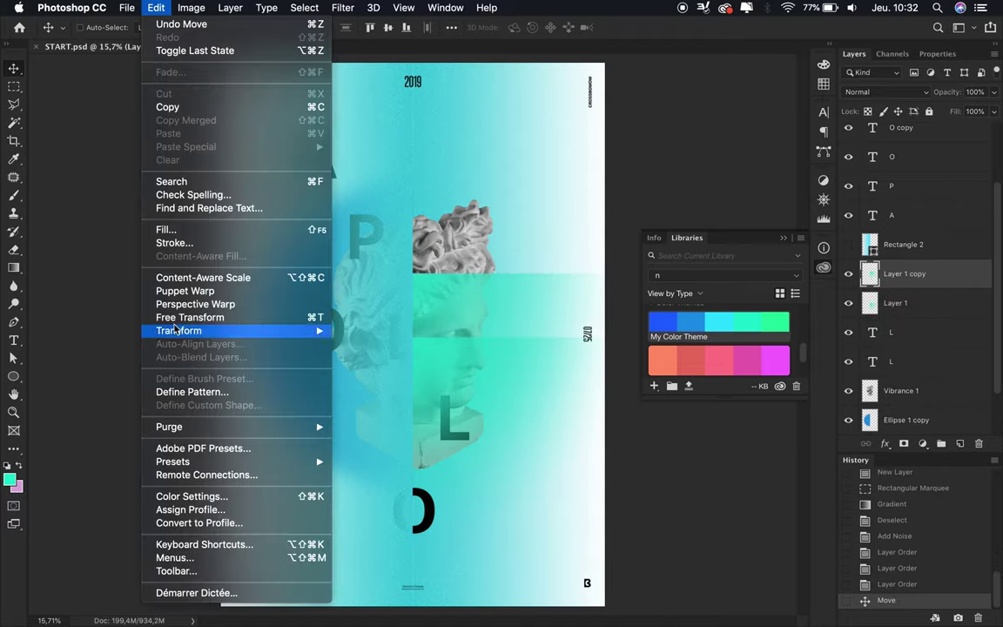
pyautogui.moveTo(179, 331)
pyautogui.click(394, 503)
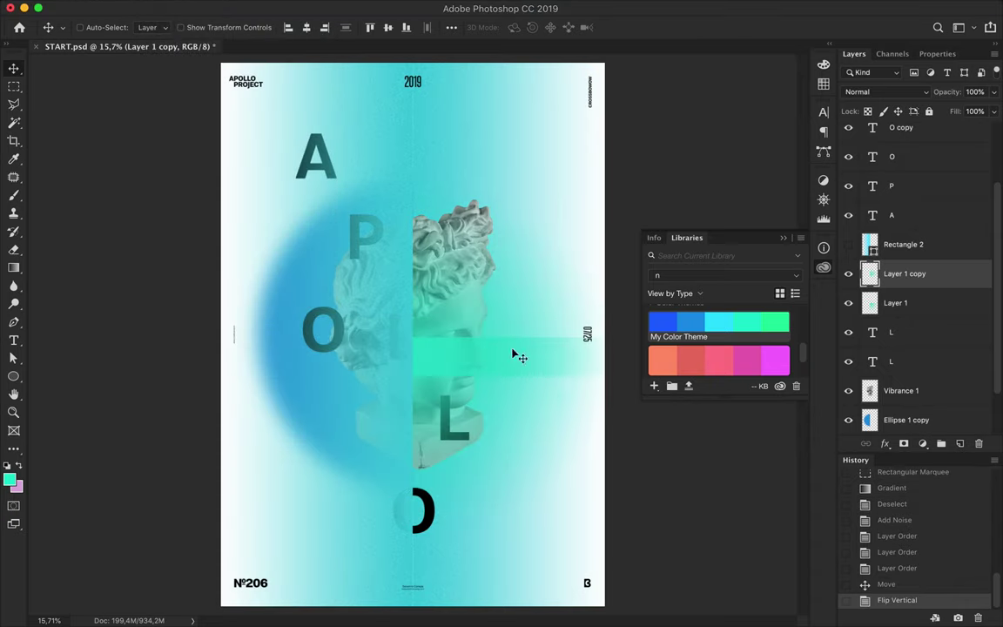
pyautogui.moveTo(514, 352); pyautogui.dragTo(527, 292)
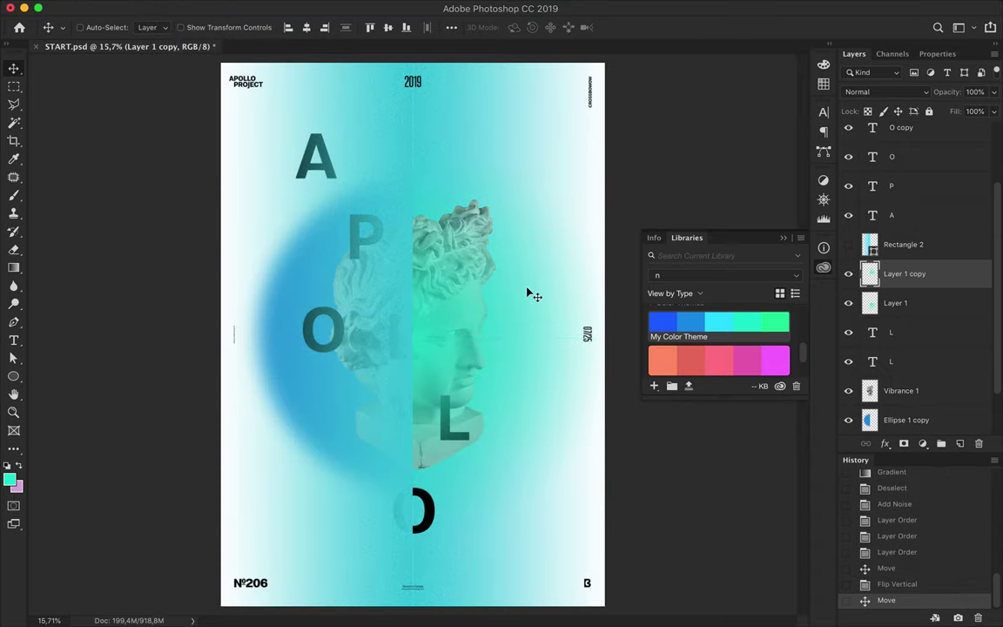
pyautogui.moveTo(937, 278); pyautogui.dragTo(871, 405)
# Move the O copy layer near the bottom and colour it with the blue Libraries swatch.
pyautogui.scroll(2, 488, 322)
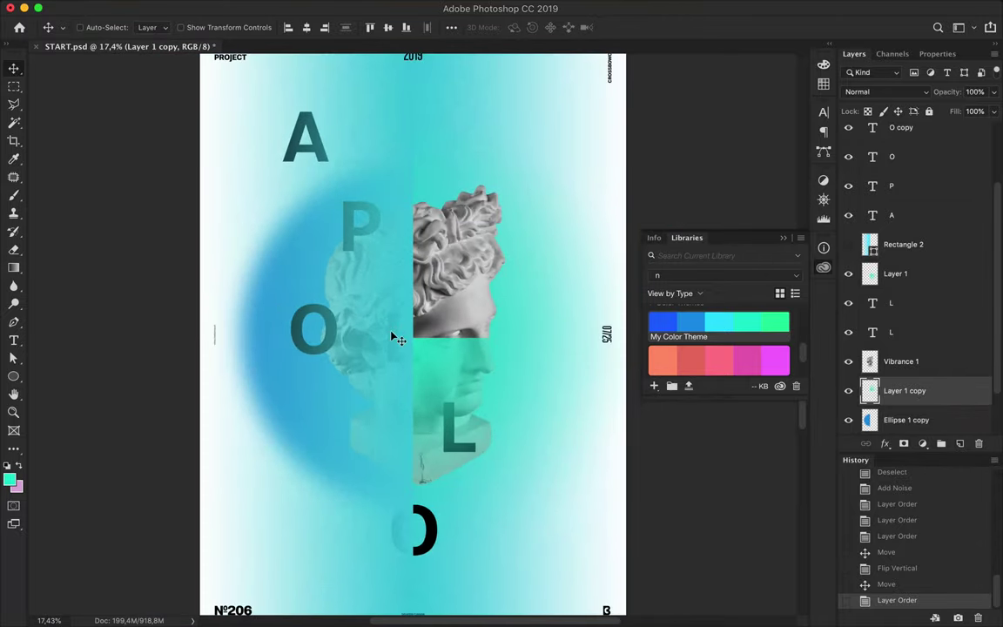
pyautogui.scroll(-2, 392, 336)
pyautogui.keyDown('ctrl'); pyautogui.click(427, 481); pyautogui.keyUp('ctrl')
pyautogui.moveTo(896, 136)
pyautogui.mouseDown()
pyautogui.moveTo(906, 309)
pyautogui.moveTo(874, 376)
pyautogui.moveTo(906, 395)
pyautogui.mouseUp()
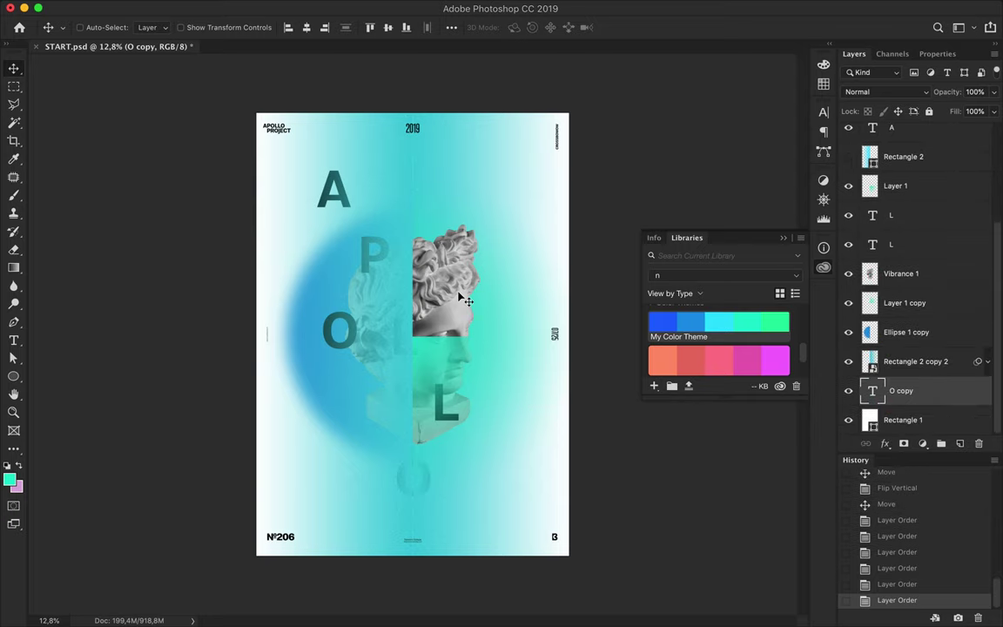
pyautogui.scroll(2, 462, 298)
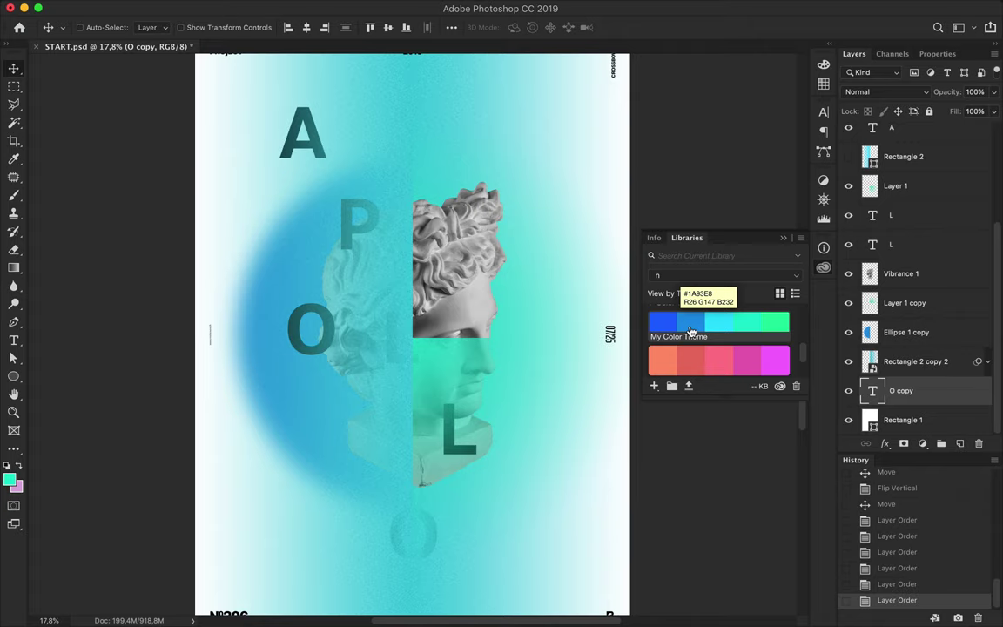
pyautogui.click(690, 331)
pyautogui.scroll(-1, 473, 187)
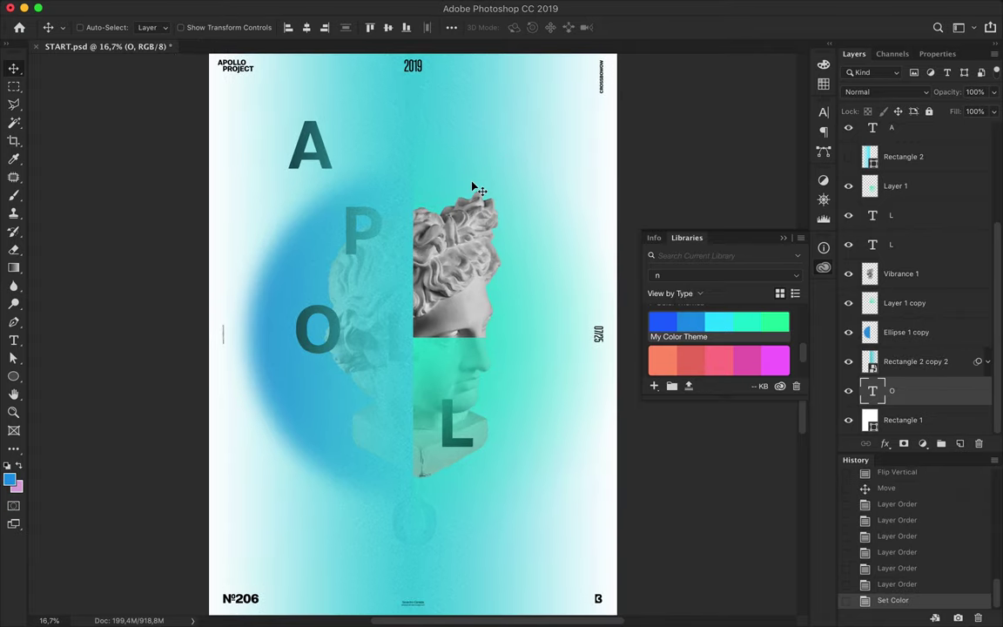
pyautogui.scroll(2, 478, 189)
pyautogui.scroll(-1, 515, 217)
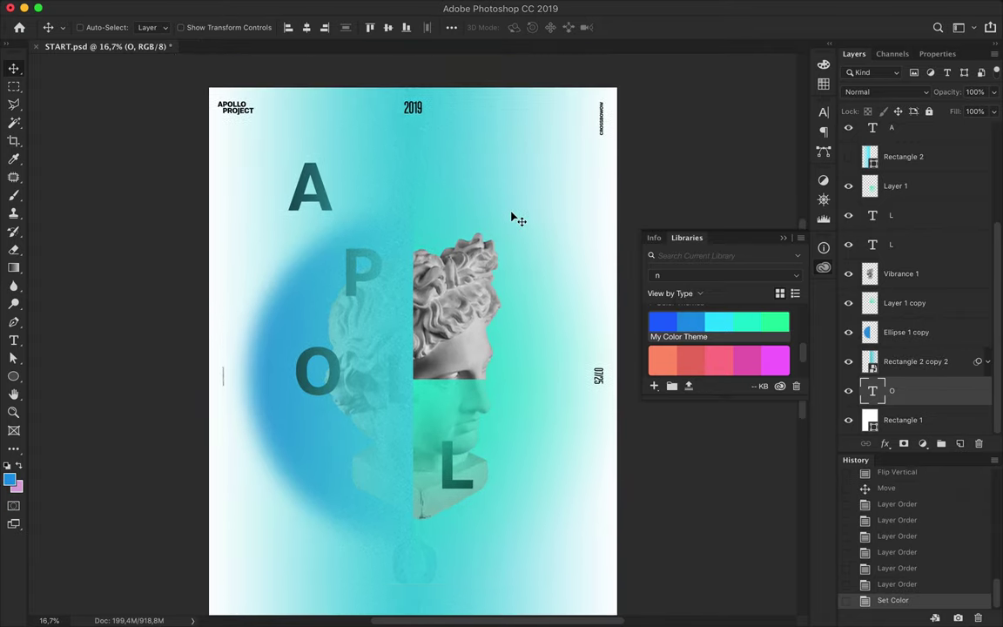
pyautogui.press('p')
pyautogui.click(527, 167)
# Draw a five-point zigzag path from the top of the poster down through the bust.
pyautogui.click(450, 283)
pyautogui.click(499, 338)
pyautogui.click(410, 437)
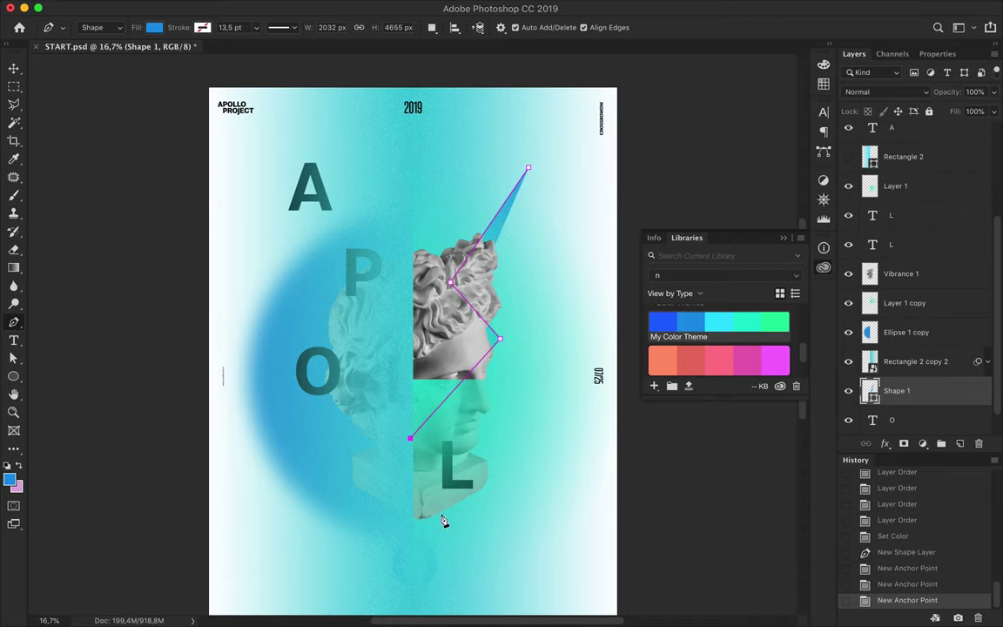
pyautogui.click(461, 552)
pyautogui.scroll(-3, 525, 498)
pyautogui.click(523, 496)
pyautogui.scroll(5, 522, 497)
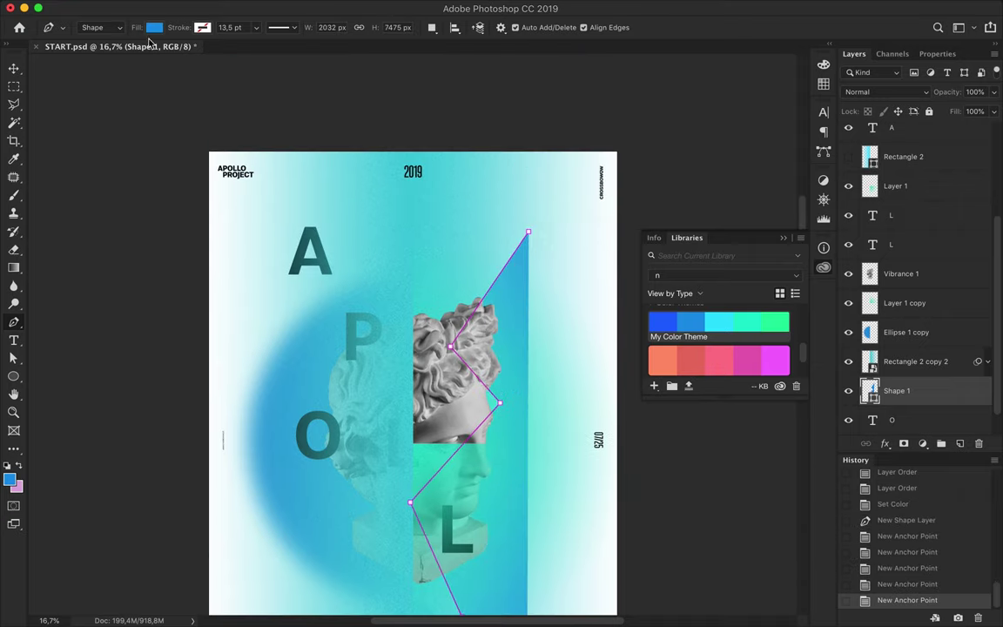
# Give the zigzag no fill and a blue 43.5 pt stroke.
pyautogui.click(155, 27)
pyautogui.click(142, 55)
pyautogui.click(202, 27)
pyautogui.click(134, 101)
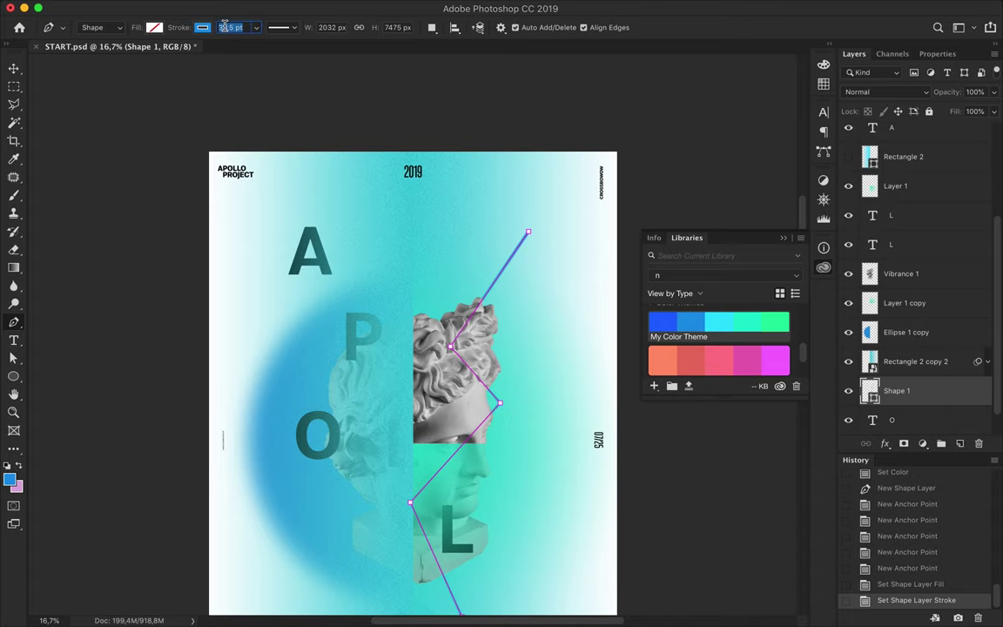
pyautogui.moveTo(218, 27); pyautogui.dragTo(270, 27)
# Reshape the zigzag's middle corners and bottom end with Direct Selection.
pyautogui.press('a')
pyautogui.scroll(-3, 589, 318)
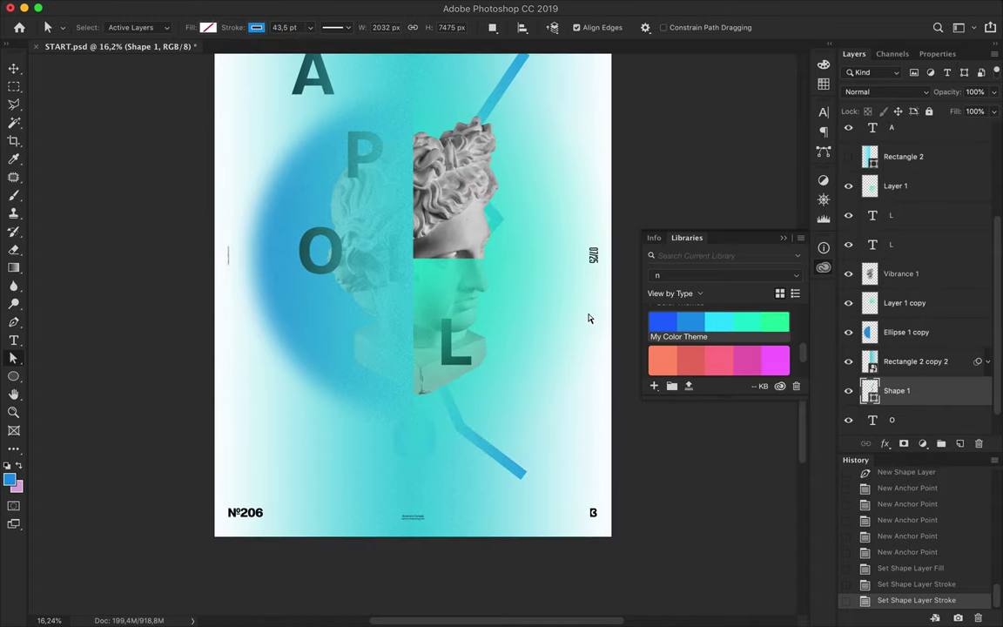
pyautogui.moveTo(406, 361); pyautogui.dragTo(315, 420)
pyautogui.moveTo(460, 475); pyautogui.dragTo(477, 441)
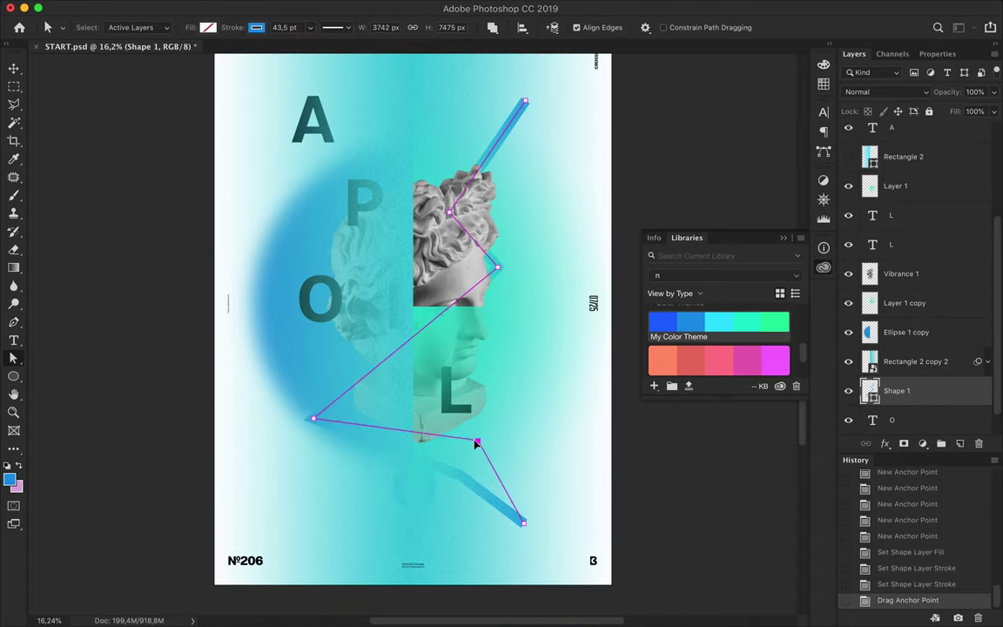
pyautogui.moveTo(523, 523); pyautogui.dragTo(511, 540)
# Raise Shape 1 above Vibrance 1 and fine-tune the zigzag's corners, ends and stroke width.
pyautogui.moveTo(896, 391); pyautogui.dragTo(907, 257)
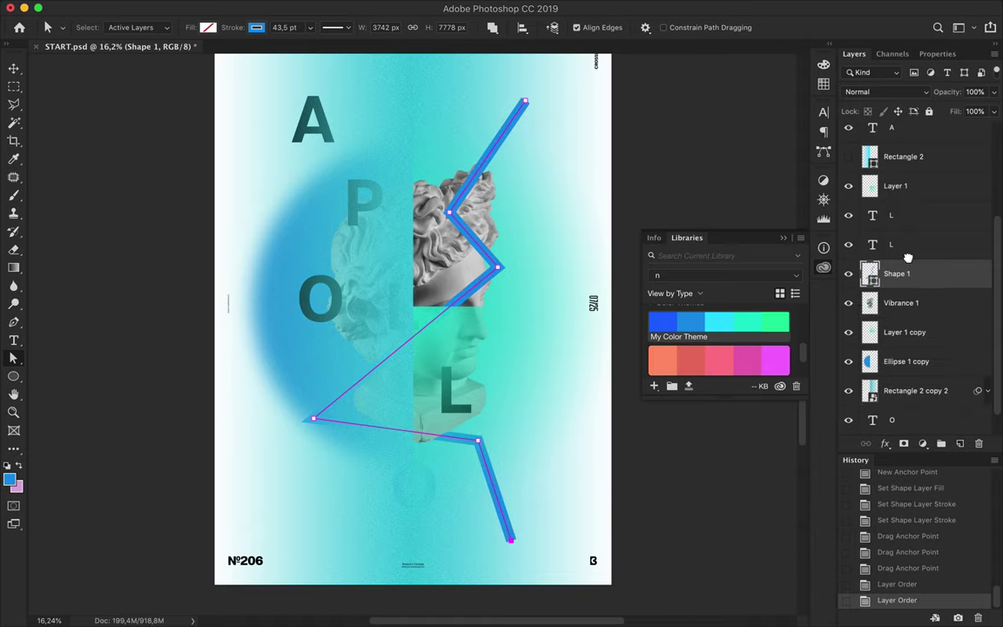
pyautogui.moveTo(495, 271)
pyautogui.mouseDown()
pyautogui.moveTo(461, 289)
pyautogui.moveTo(547, 299)
pyautogui.mouseUp()
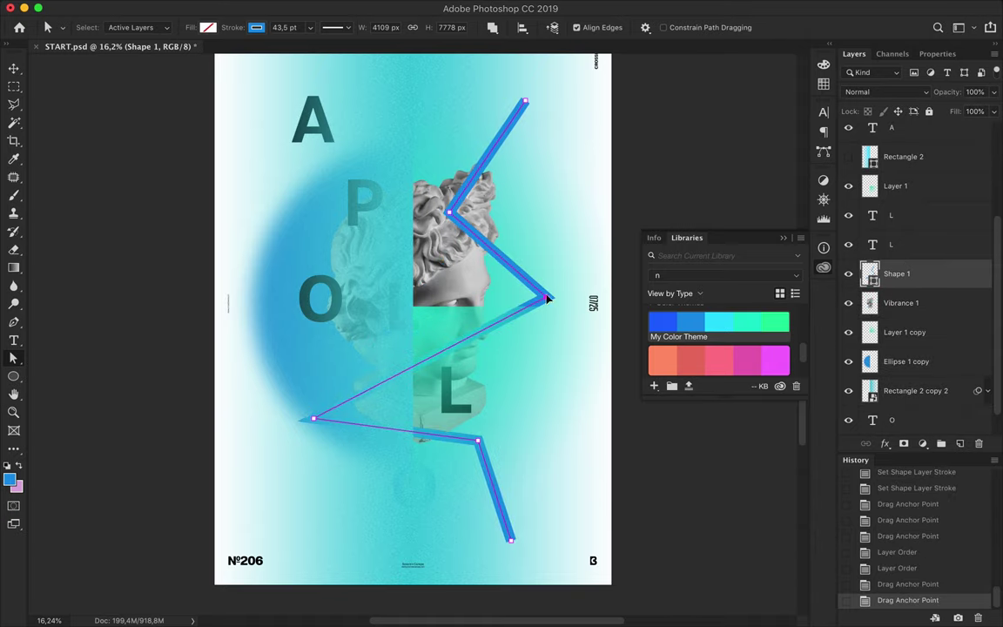
pyautogui.moveTo(511, 103); pyautogui.dragTo(431, 86)
pyautogui.scroll(-1, 432, 87)
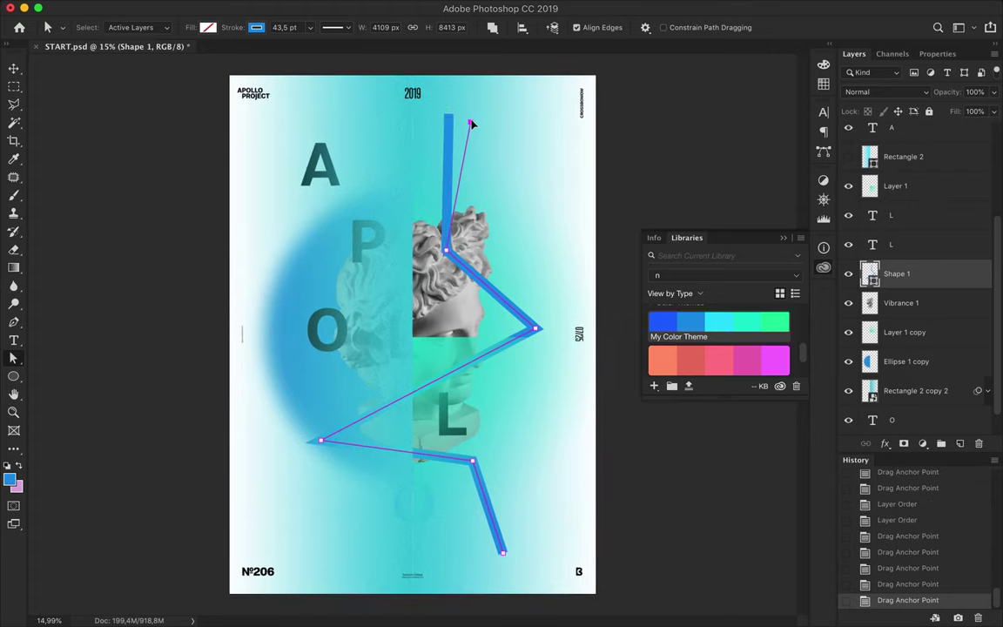
pyautogui.moveTo(442, 109); pyautogui.dragTo(470, 122)
pyautogui.moveTo(321, 440); pyautogui.dragTo(403, 425)
pyautogui.click(537, 362)
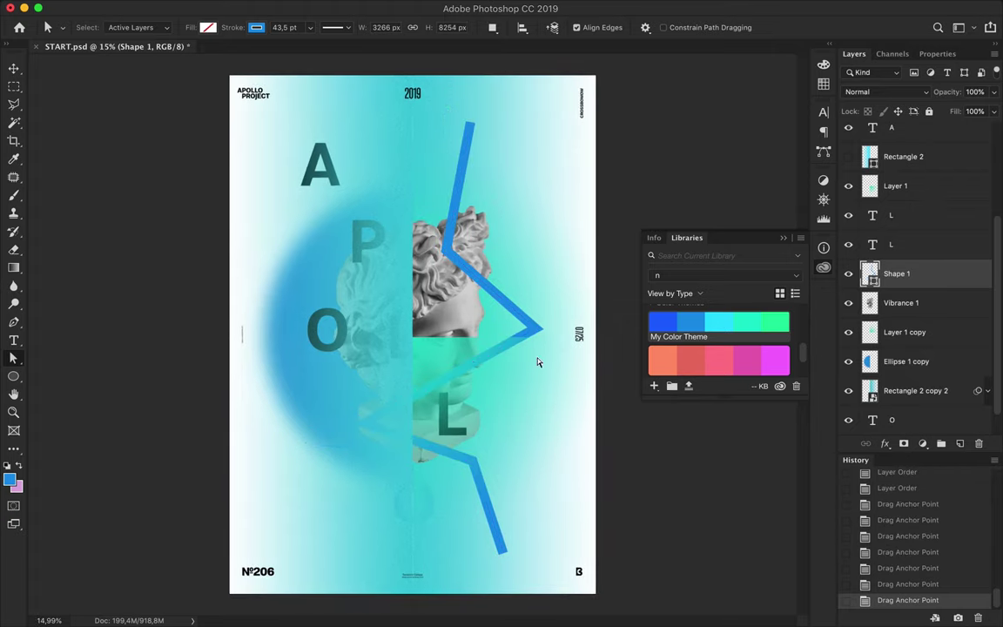
pyautogui.moveTo(277, 27); pyautogui.dragTo(288, 27)
# Duplicate the zigzag layer and apply a 94.2 px Gaussian Blur as a smart object.
pyautogui.press('v')
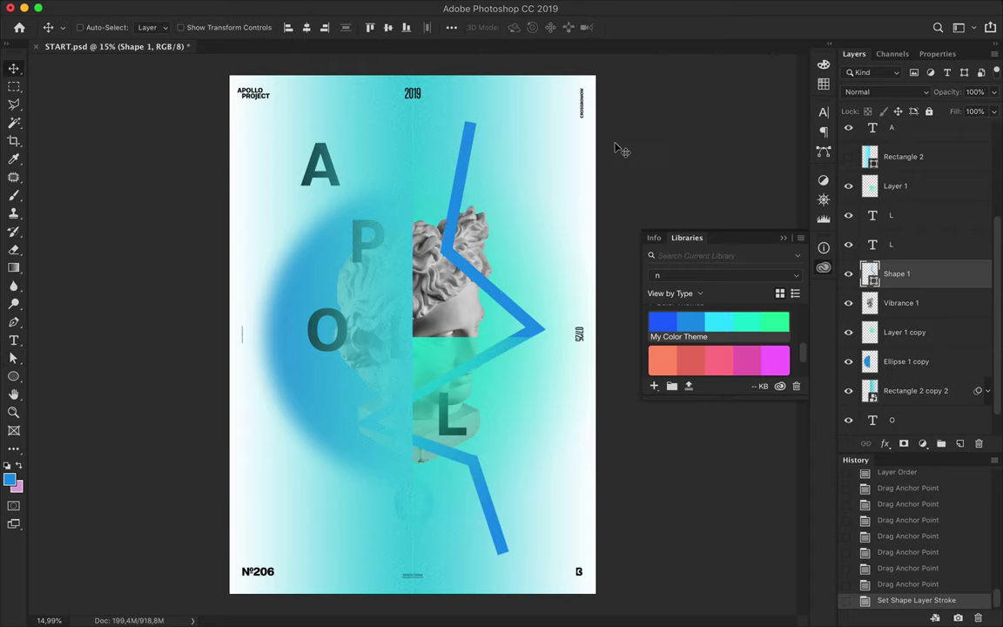
pyautogui.hotkey('ctrl', 'j')
pyautogui.click(342, 7)
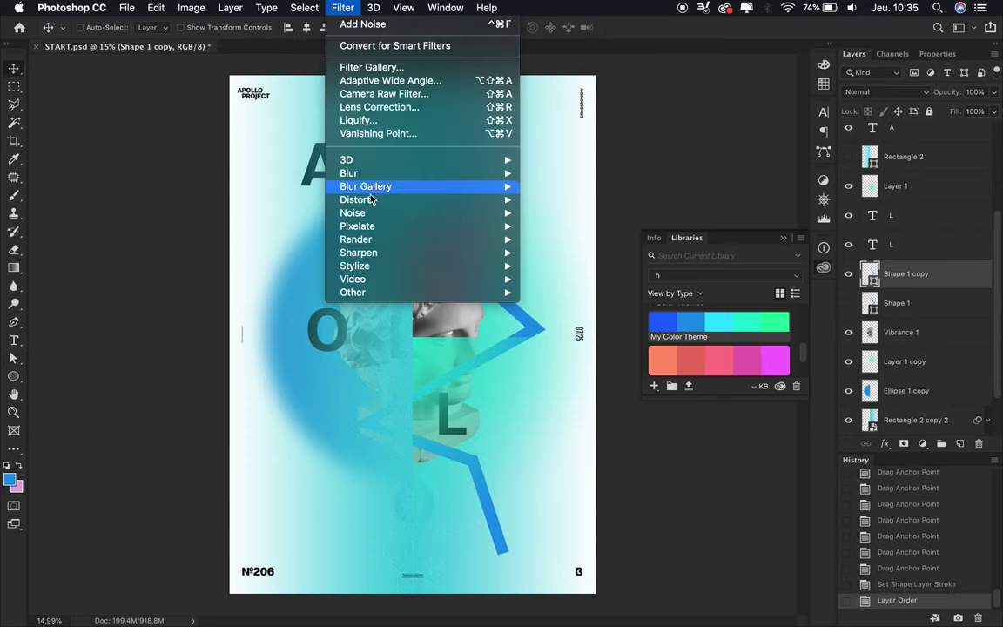
pyautogui.moveTo(366, 173)
pyautogui.click(558, 226)
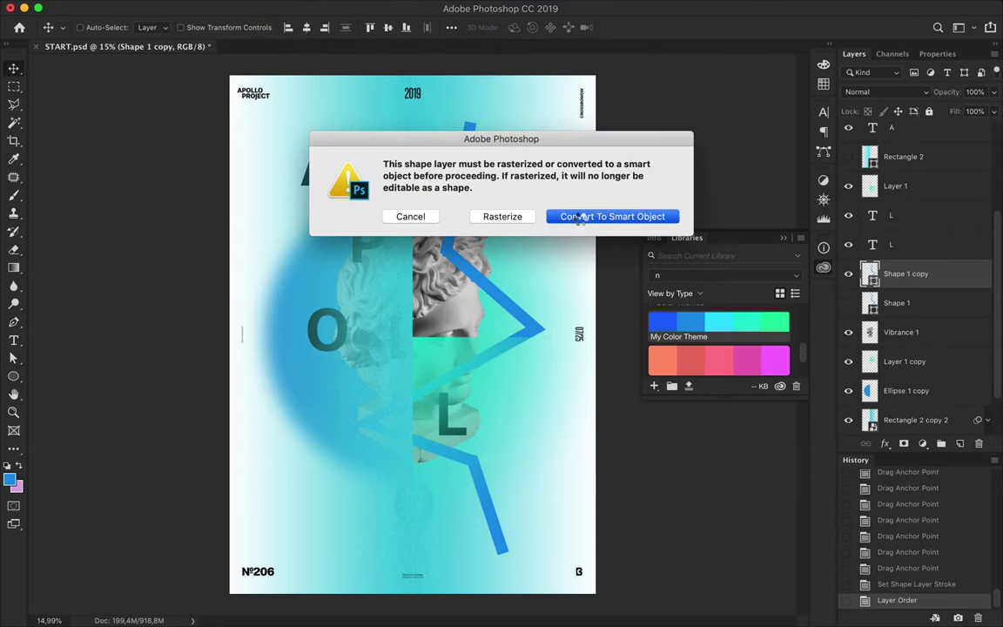
pyautogui.click(582, 219)
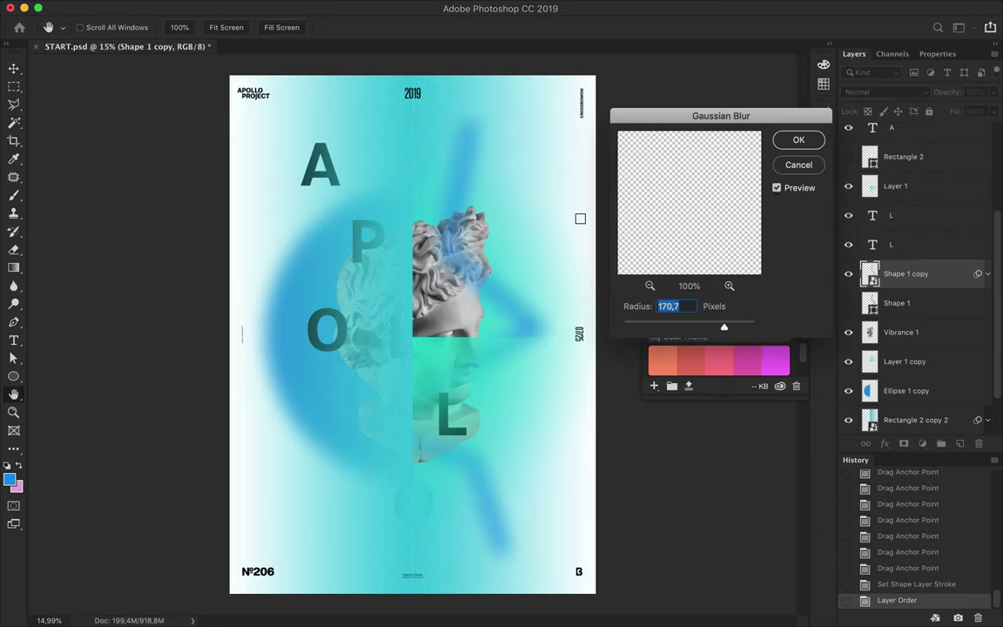
pyautogui.click(799, 140)
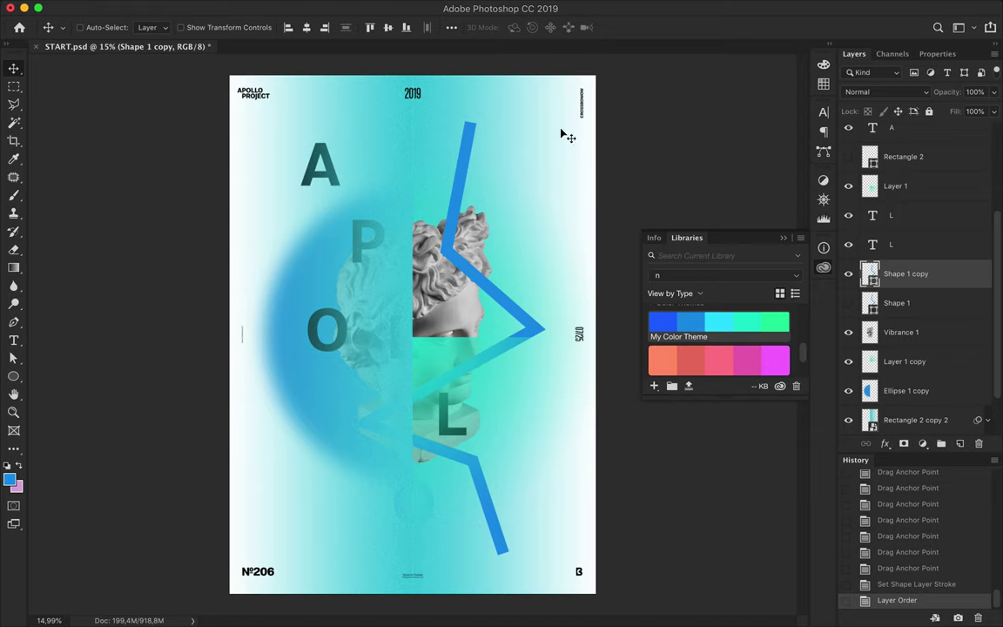
# Extend the zigzag's ends past the poster and close the path around the right edge.
pyautogui.press('a')
pyautogui.moveTo(471, 125); pyautogui.dragTo(475, 65)
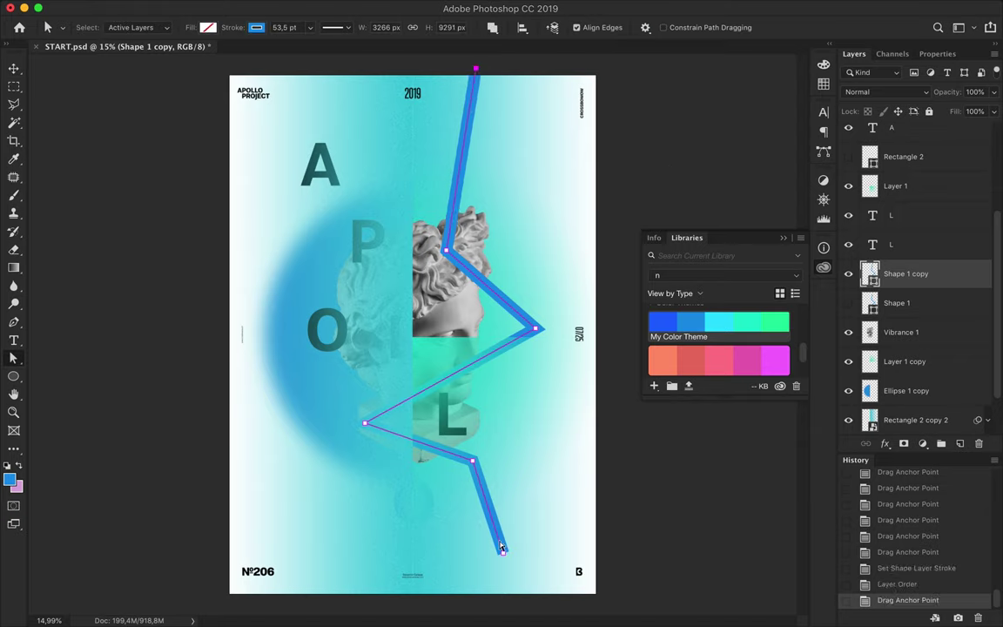
pyautogui.moveTo(501, 550); pyautogui.dragTo(513, 597)
pyautogui.click(606, 522)
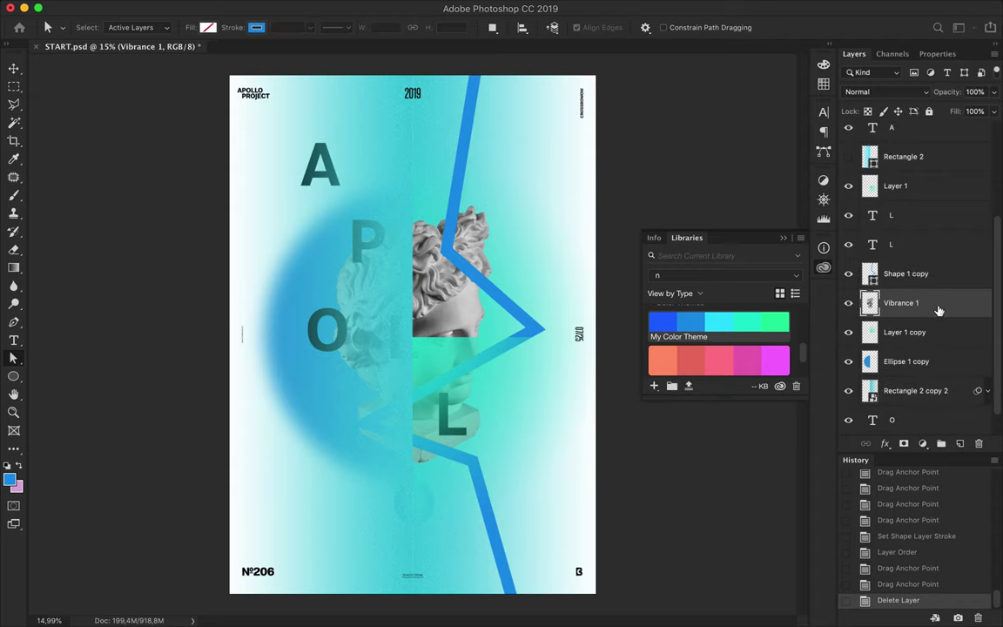
pyautogui.click(476, 69)
pyautogui.click(615, 67)
pyautogui.click(613, 596)
pyautogui.click(513, 601)
# Fill the closed shape blue with no stroke and place it below Rectangle 2 copy 2.
pyautogui.click(155, 26)
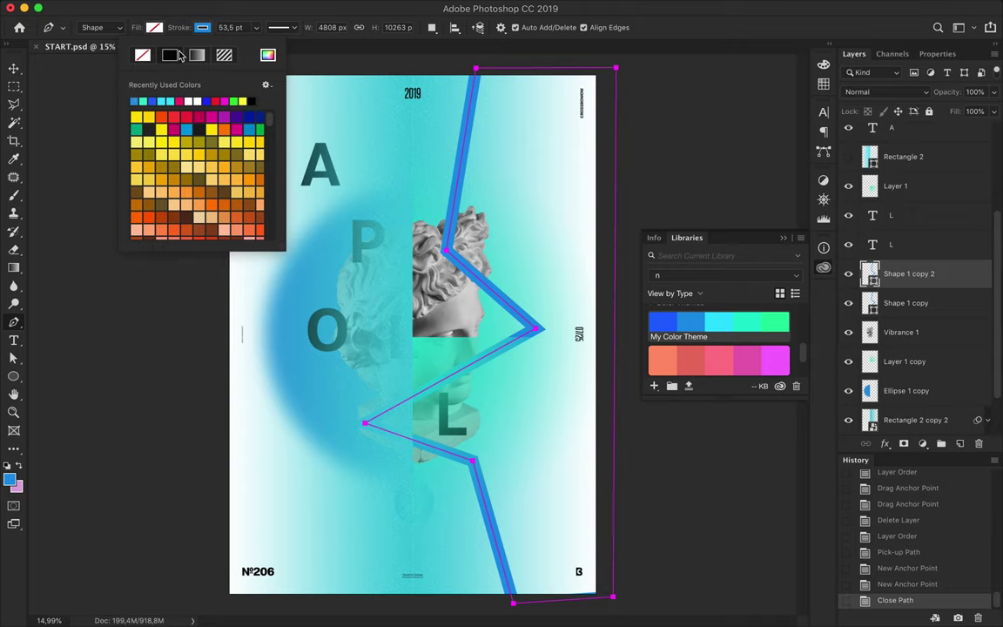
pyautogui.click(179, 56)
pyautogui.click(187, 129)
pyautogui.press('v')
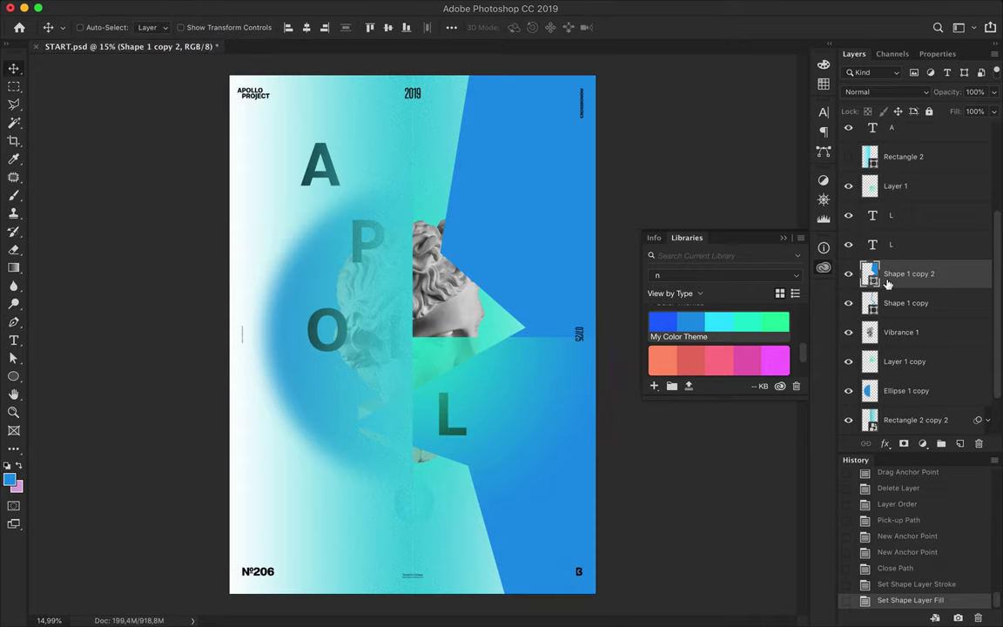
pyautogui.moveTo(888, 285); pyautogui.dragTo(927, 393)
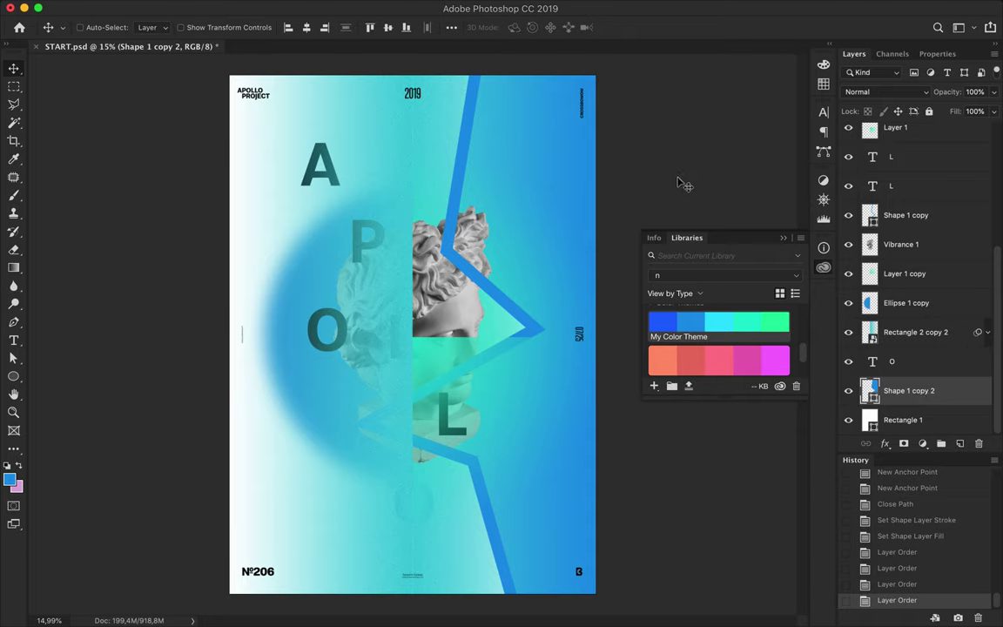
# Try a pink fill on the blue shape, then undo it back to blue.
pyautogui.click(617, 173)
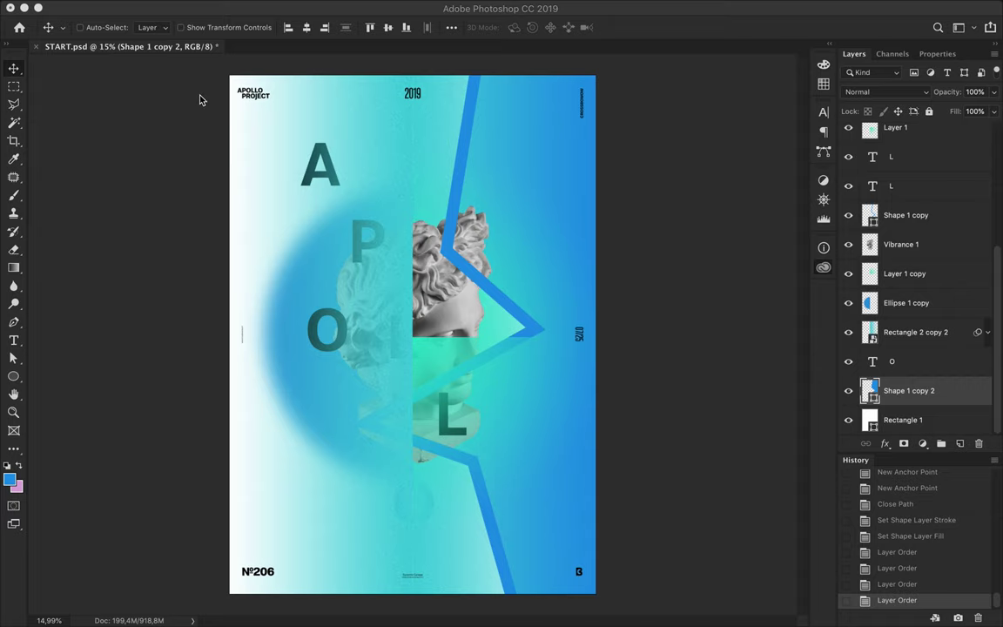
pyautogui.press('a')
pyautogui.click(191, 28)
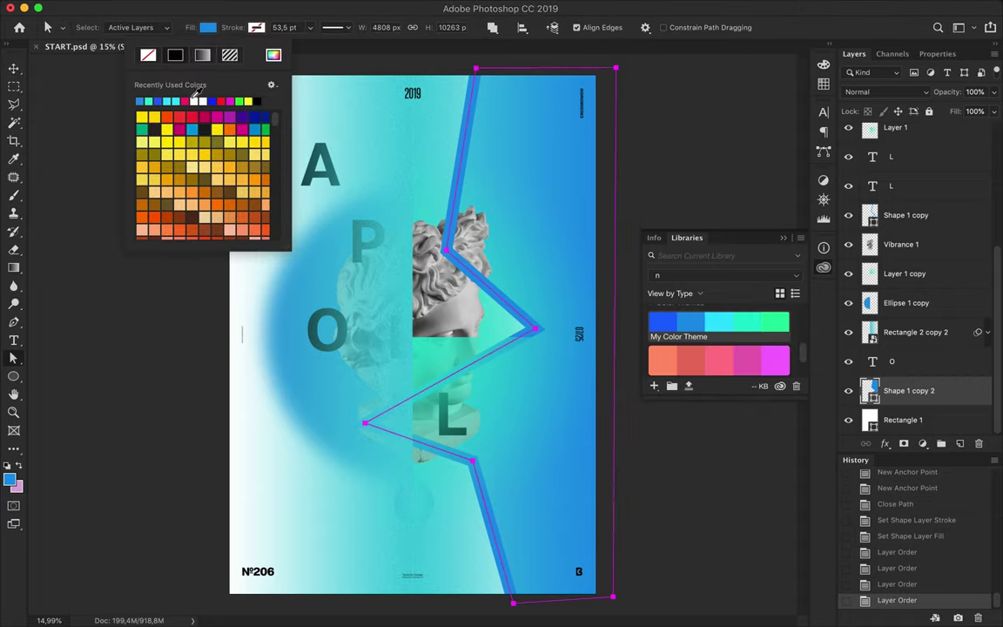
pyautogui.click(274, 55)
pyautogui.click(633, 162)
pyautogui.press('v')
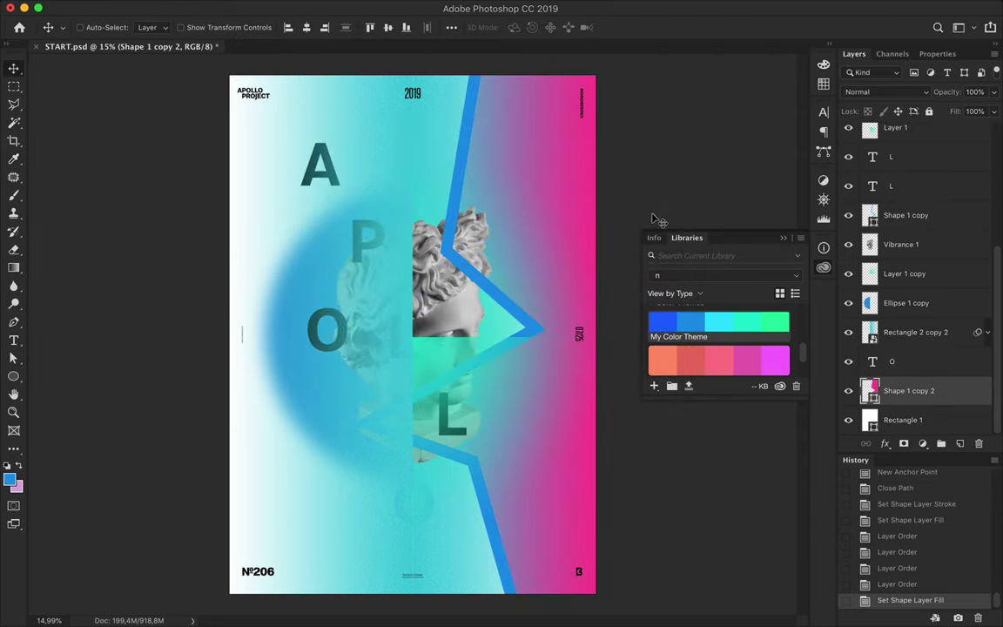
pyautogui.scroll(3, 561, 349)
pyautogui.scroll(-5, 562, 351)
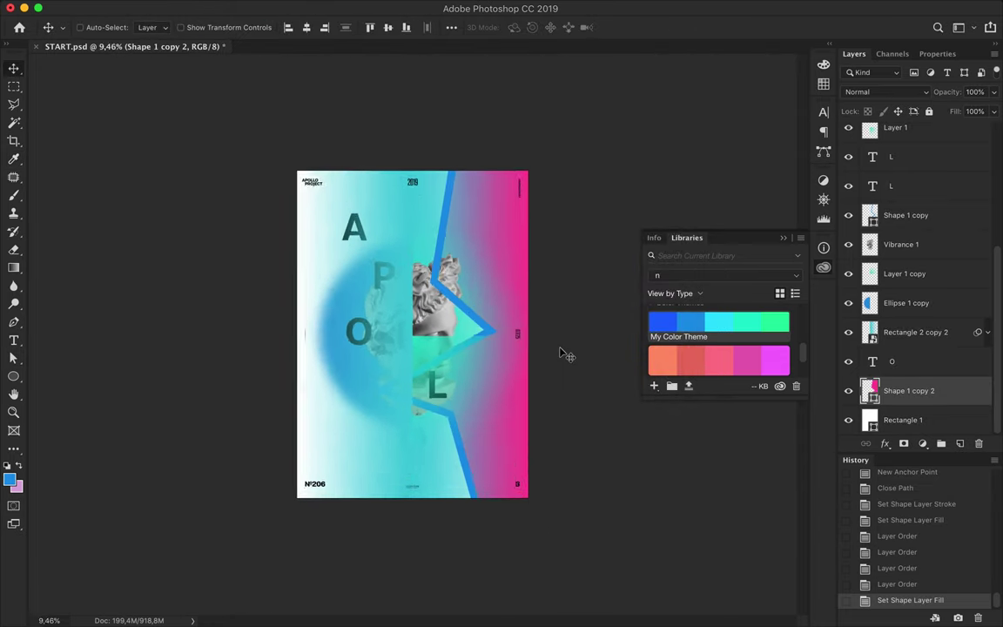
pyautogui.scroll(4, 562, 354)
pyautogui.hotkey('ctrl', 'z')
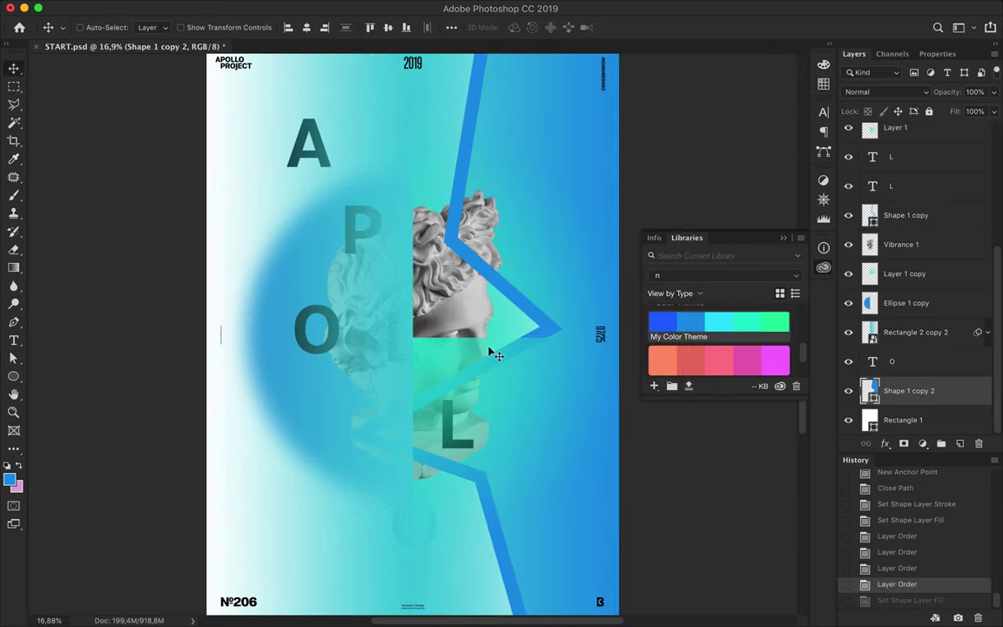
pyautogui.scroll(-2, 278, 436)
# Preview a pink fill with the Ellipse tool active, then discard it.
pyautogui.click(13, 377)
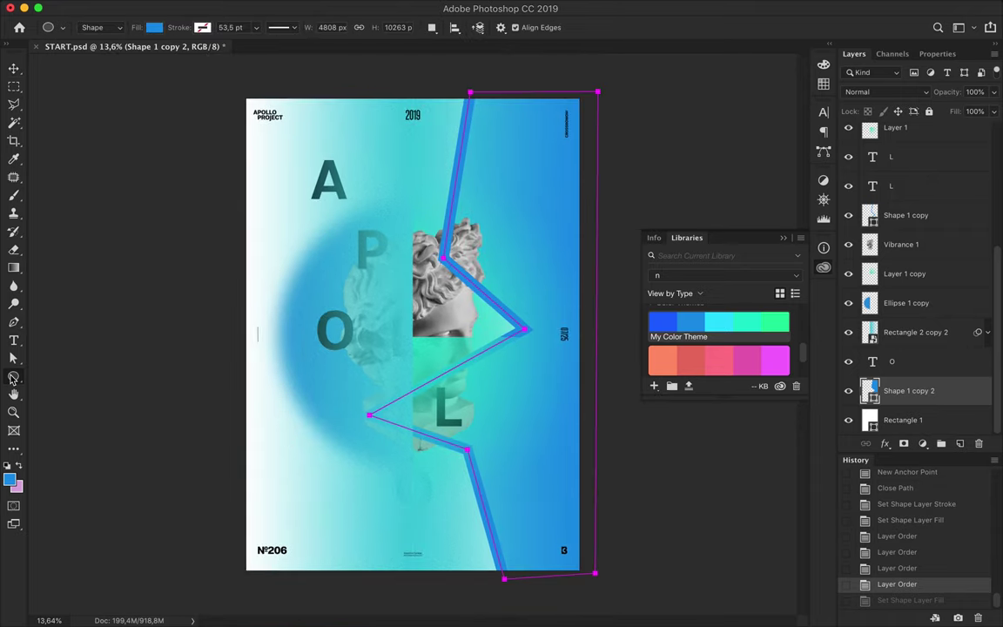
pyautogui.click(154, 28)
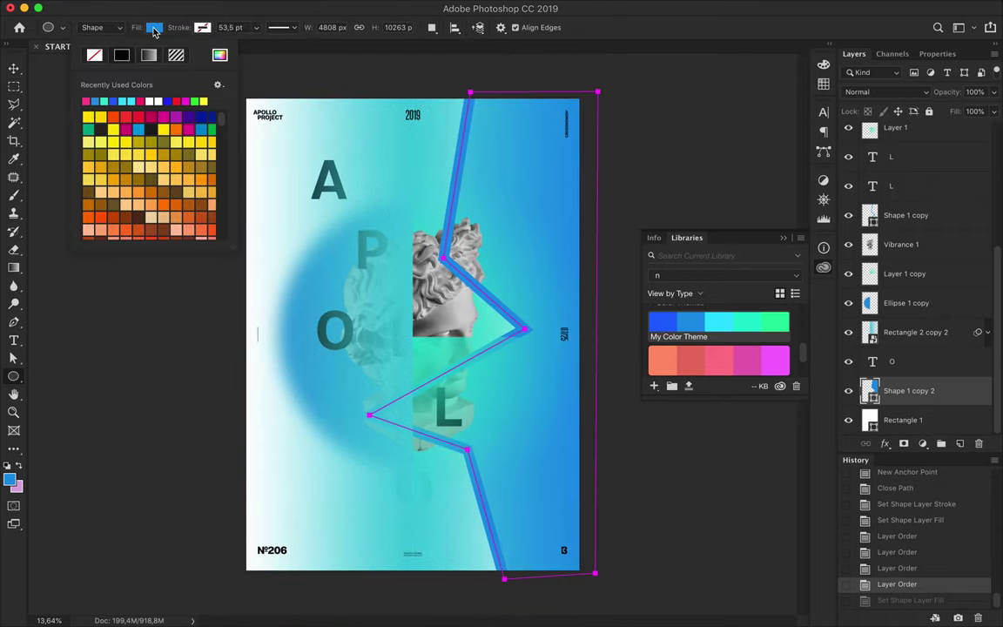
pyautogui.click(87, 101)
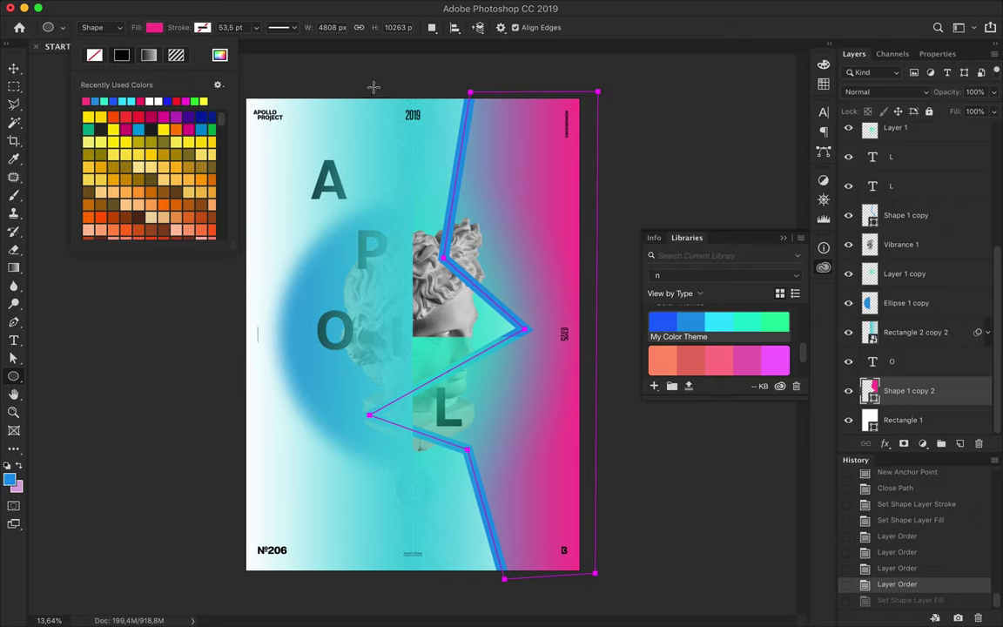
pyautogui.press('Escape')
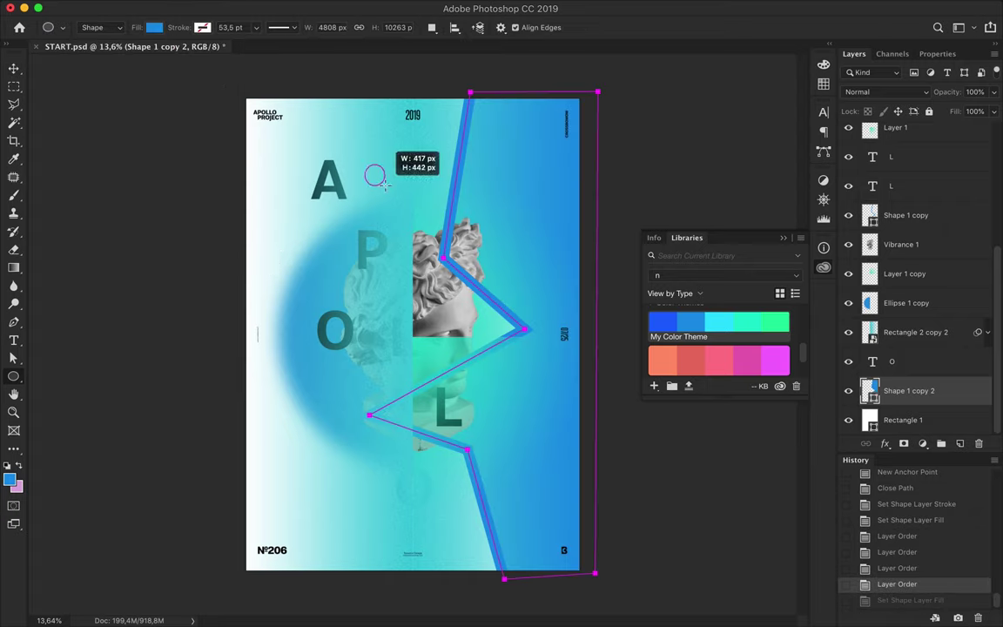
# Draw a small circle beside the A with no fill and a pink 15 pt outline.
pyautogui.moveTo(375, 177); pyautogui.dragTo(374, 174)
pyautogui.click(154, 27)
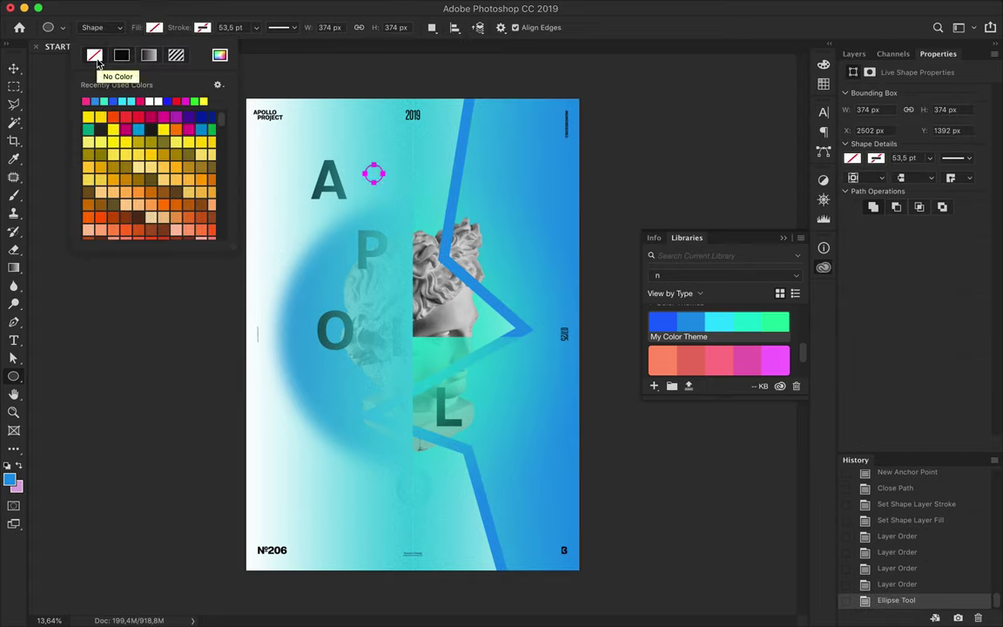
pyautogui.click(95, 56)
pyautogui.click(202, 27)
pyautogui.click(245, 28)
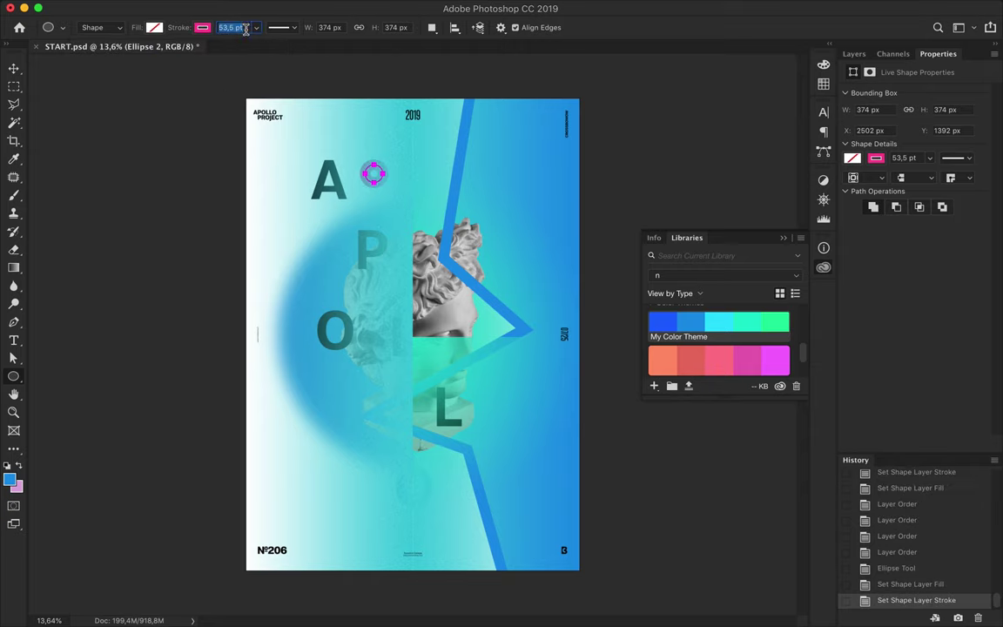
pyautogui.press('Return')
# Move the ring layer below Rectangle 2 copy and Alt-drag two more copies of the ring.
pyautogui.press('v')
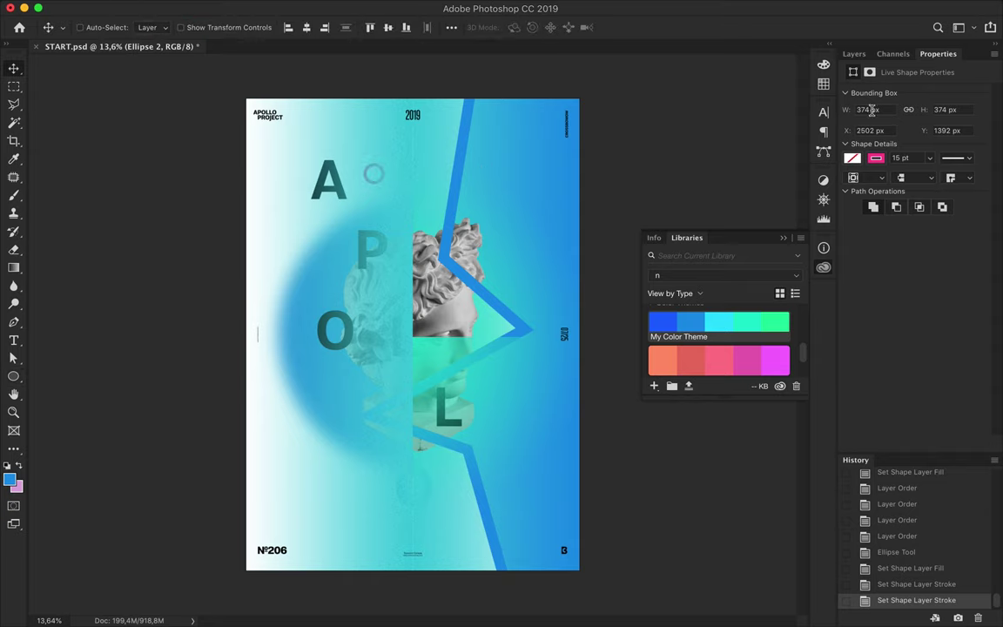
pyautogui.click(854, 53)
pyautogui.moveTo(897, 391)
pyautogui.mouseDown()
pyautogui.moveTo(915, 93)
pyautogui.moveTo(908, 140)
pyautogui.mouseUp()
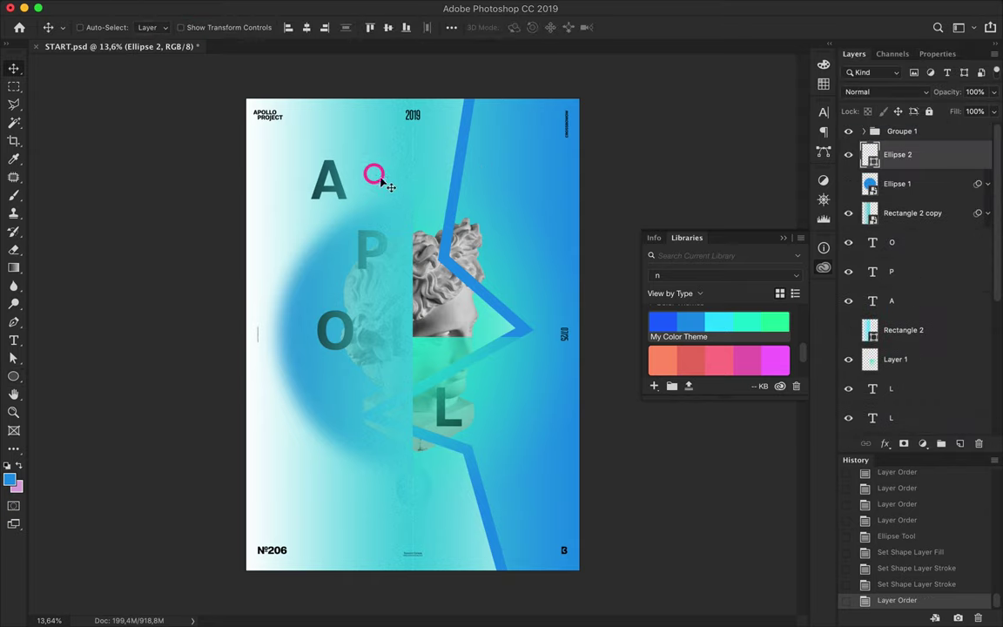
pyautogui.moveTo(382, 178); pyautogui.dragTo(399, 167)
pyautogui.moveTo(897, 155); pyautogui.dragTo(906, 224)
pyautogui.moveTo(392, 176)
pyautogui.mouseDown()
pyautogui.moveTo(351, 147)
pyautogui.moveTo(281, 248)
pyautogui.moveTo(343, 284)
pyautogui.mouseUp()
# Enlarge one ring copy, thicken its outline and move it down toward the P.
pyautogui.hotkey('ctrl', 't')
pyautogui.press('Return')
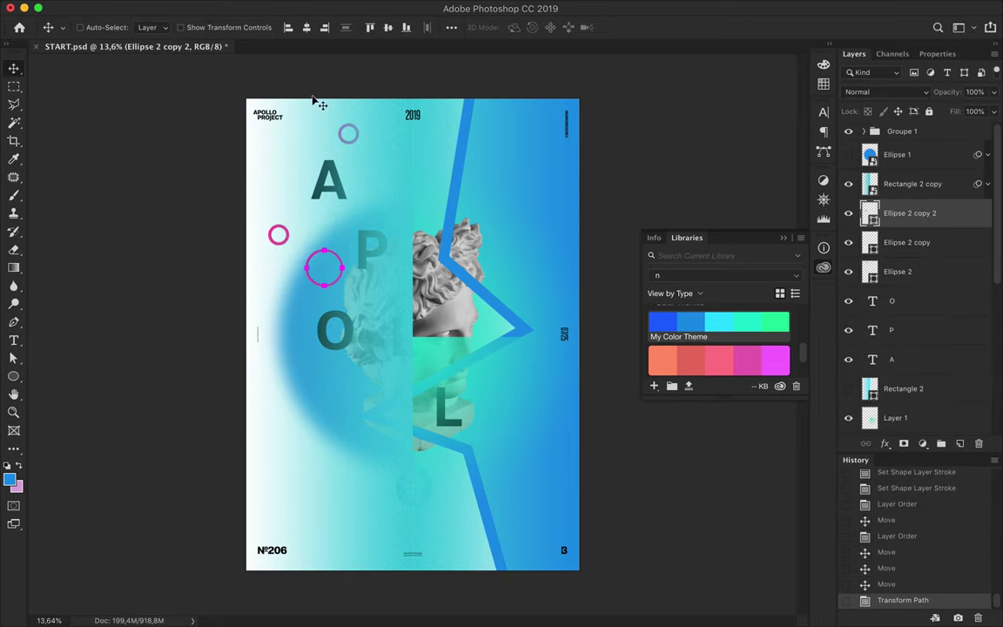
pyautogui.press('a')
pyautogui.moveTo(282, 27); pyautogui.dragTo(296, 27)
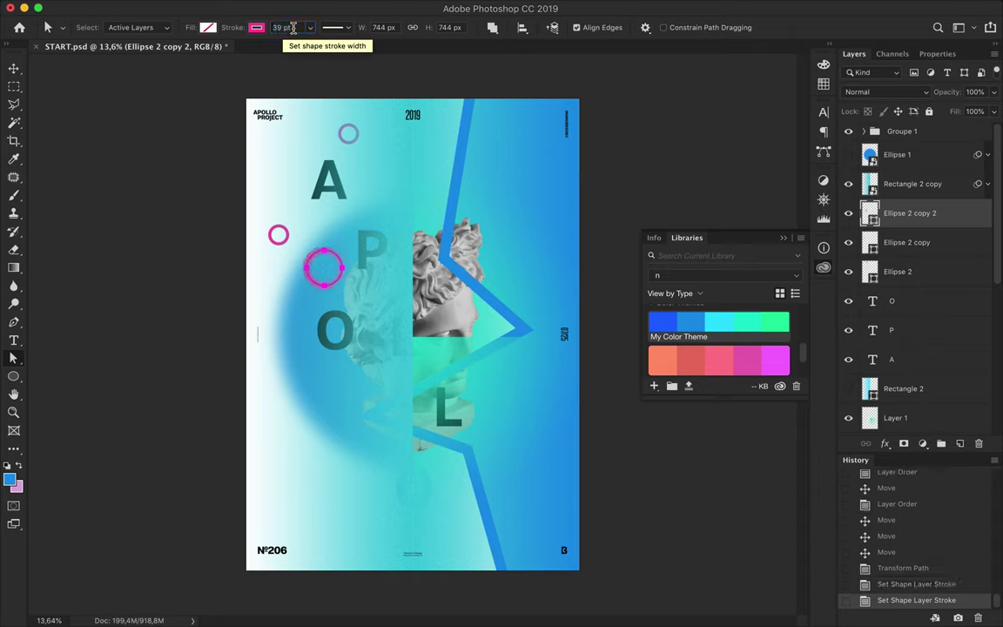
pyautogui.press('v')
pyautogui.moveTo(336, 288); pyautogui.dragTo(330, 298)
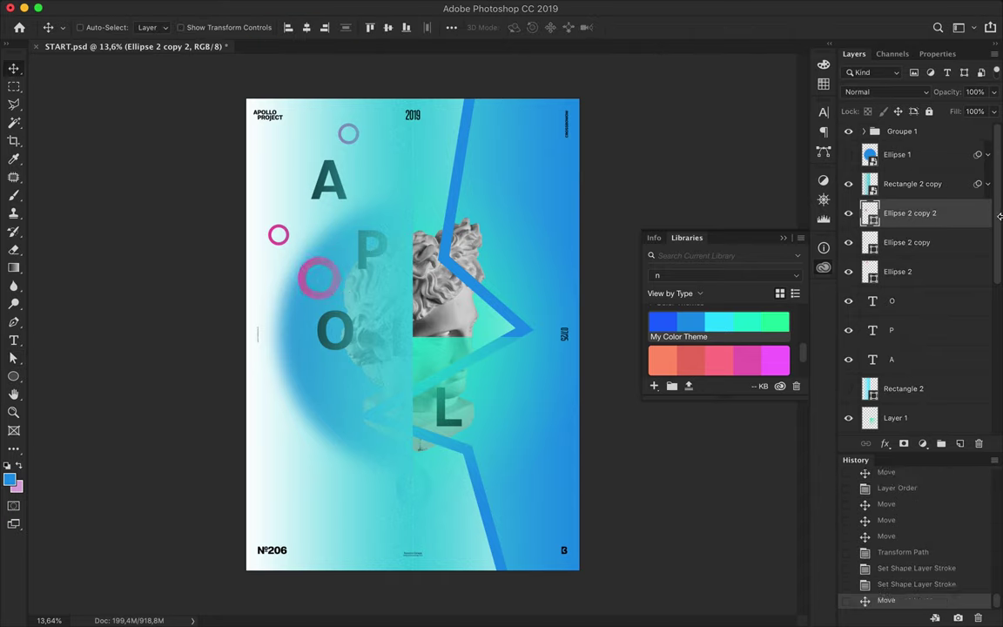
pyautogui.click(915, 300)
pyautogui.keyDown('shift'); pyautogui.click(916, 359); pyautogui.keyUp('shift')
# Enlarge the A, P and O letters to about 173% and reposition the A and O.
pyautogui.hotkey('ctrl', 't')
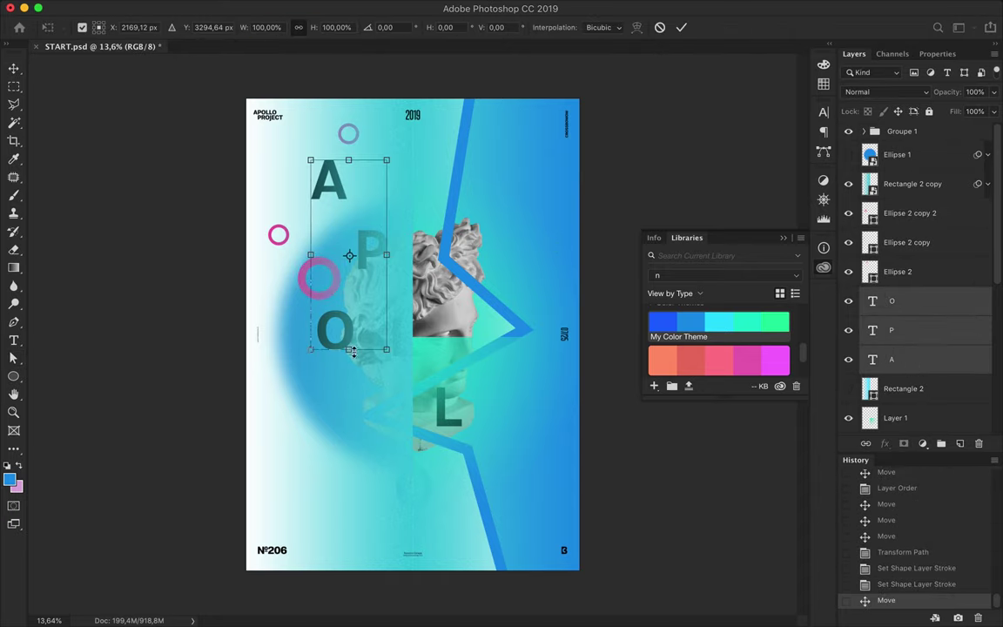
pyautogui.moveTo(387, 348); pyautogui.dragTo(419, 471)
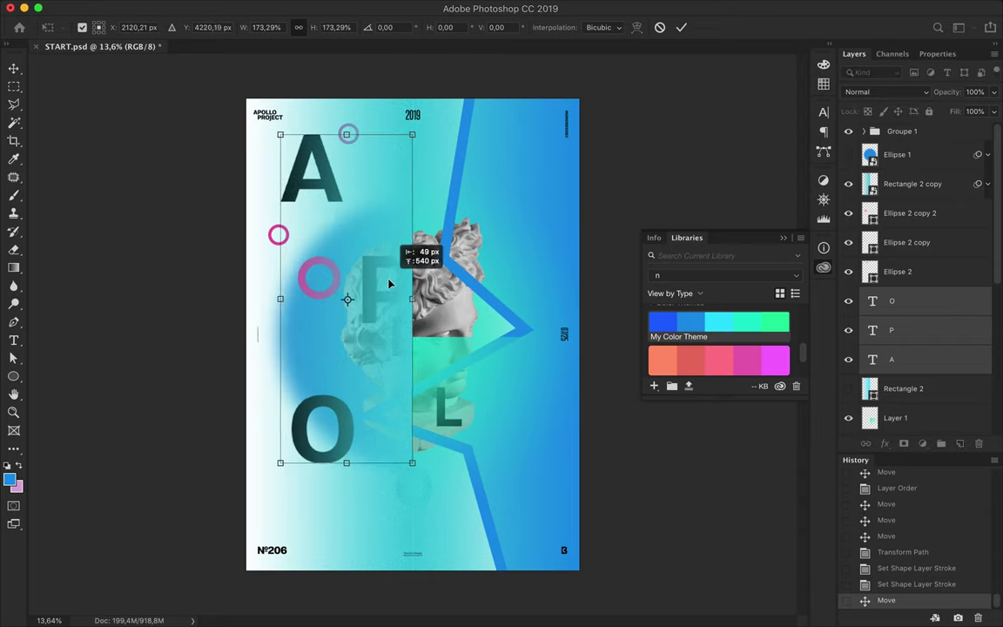
pyautogui.moveTo(398, 284); pyautogui.dragTo(389, 280)
pyautogui.press('Return')
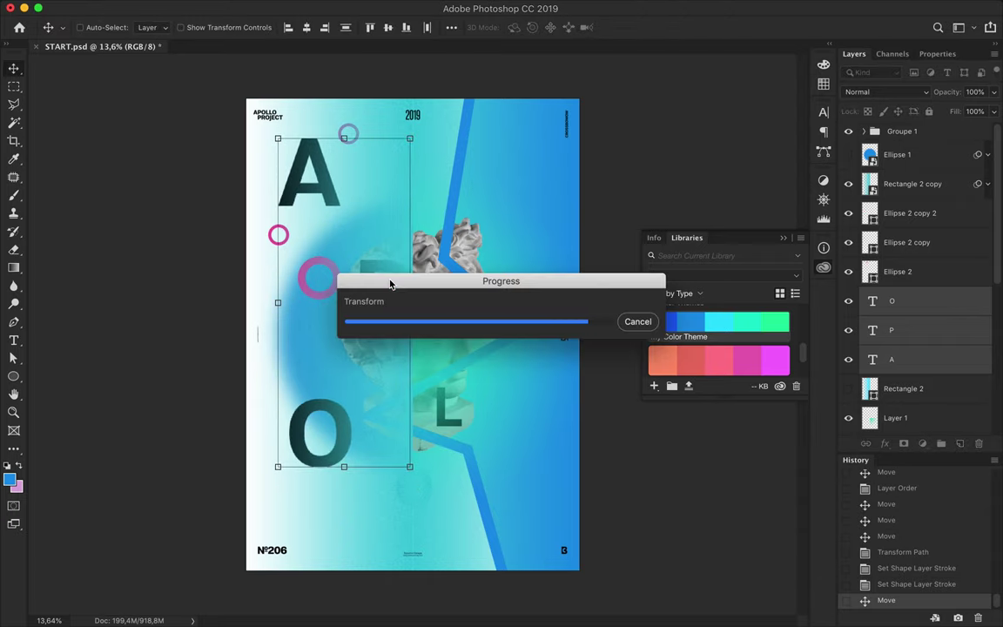
pyautogui.moveTo(315, 179); pyautogui.dragTo(344, 204)
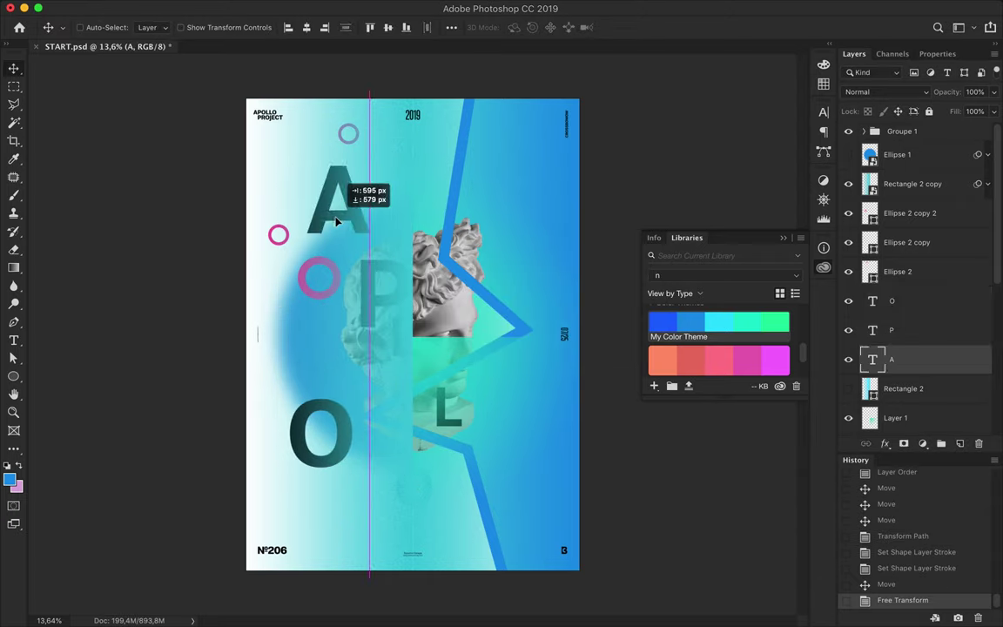
pyautogui.moveTo(334, 468); pyautogui.dragTo(349, 503)
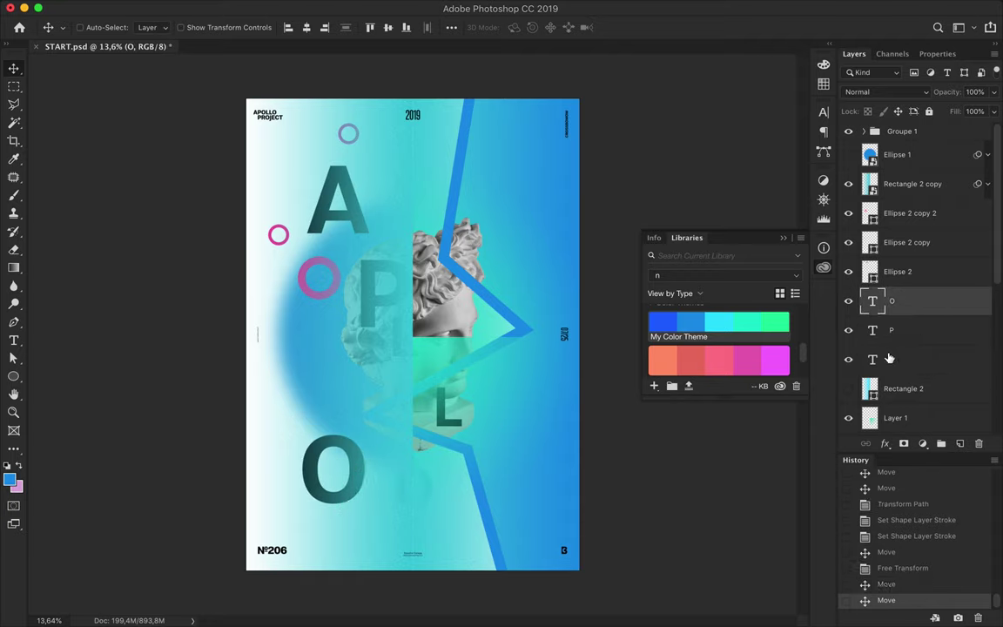
pyautogui.moveTo(303, 458); pyautogui.dragTo(311, 373)
pyautogui.scroll(-3, 930, 356)
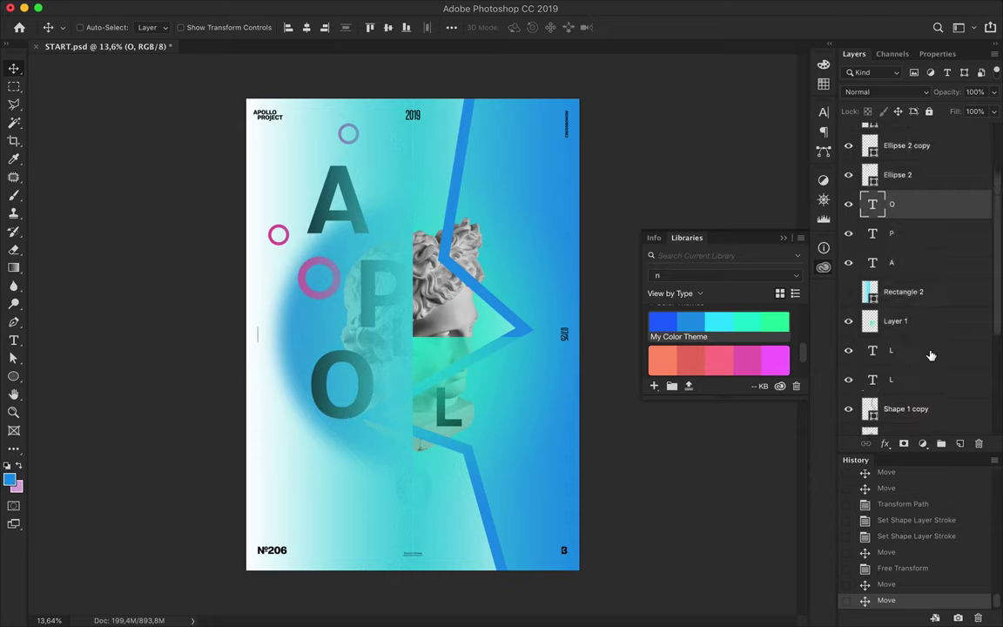
pyautogui.scroll(-3, 930, 356)
# Move both L letters downward and add the O to the selection.
pyautogui.click(923, 228)
pyautogui.keyDown('shift'); pyautogui.click(923, 257); pyautogui.keyUp('shift')
pyautogui.moveTo(446, 383); pyautogui.dragTo(446, 466)
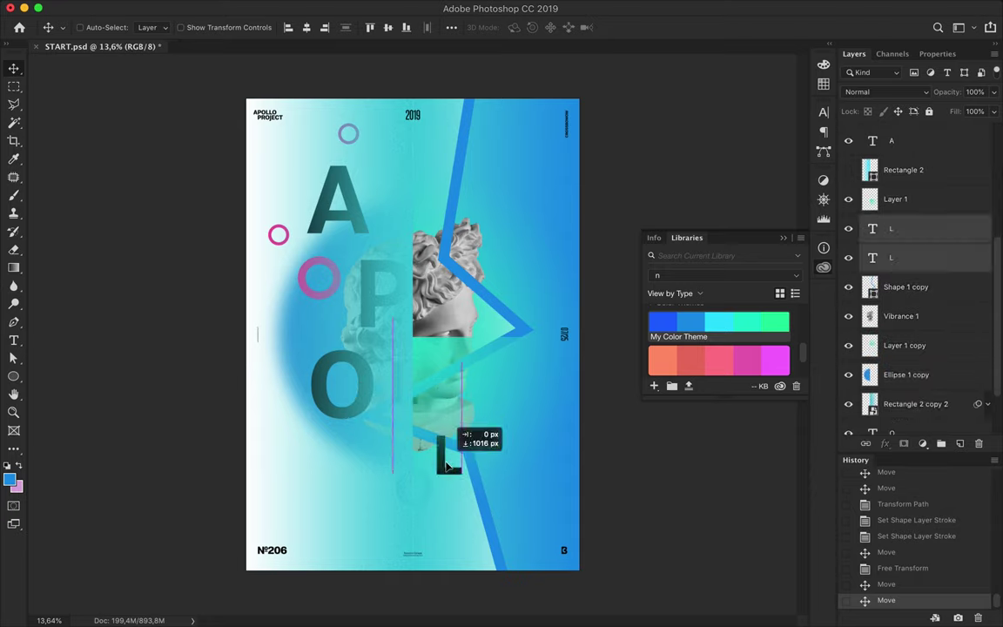
pyautogui.scroll(-2, 923, 348)
pyautogui.keyDown('ctrl'); pyautogui.click(923, 361); pyautogui.keyUp('ctrl')
# Enlarge the L and O letters and arrange them into the vertical column.
pyautogui.hotkey('ctrl', 't')
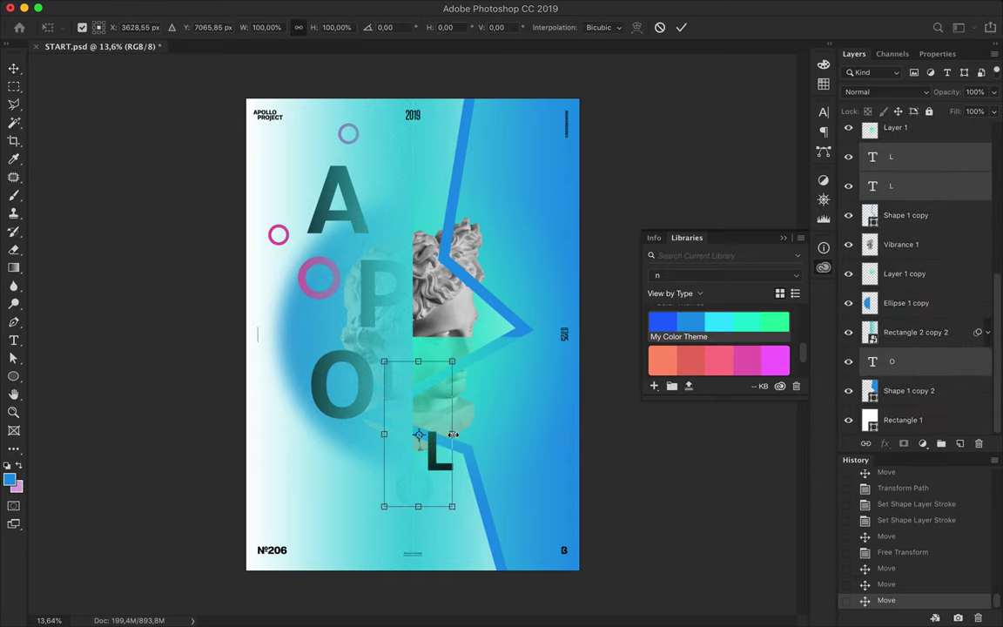
pyautogui.moveTo(453, 434); pyautogui.dragTo(505, 433)
pyautogui.press('Return')
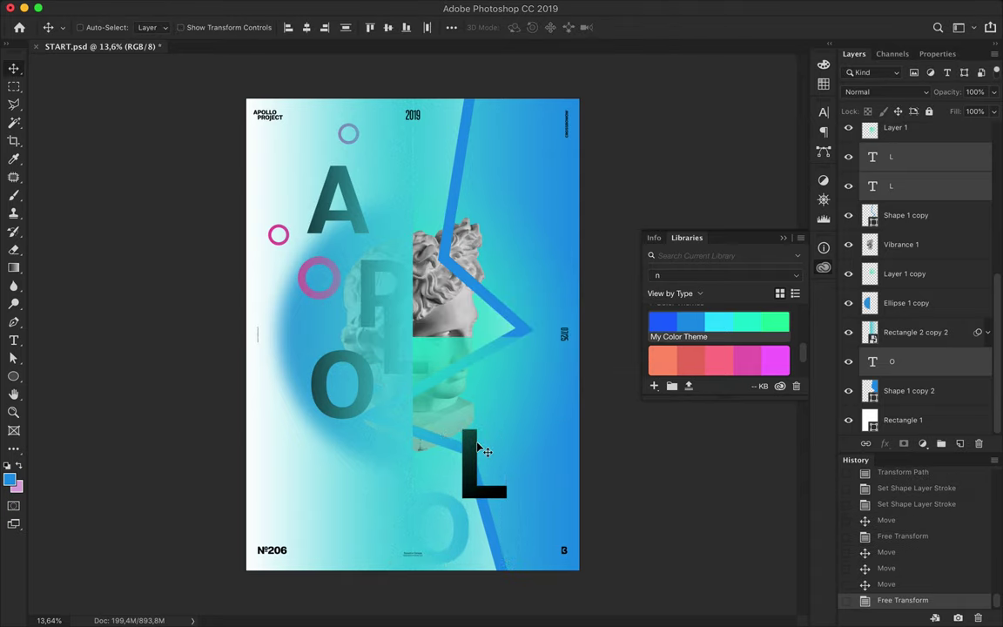
pyautogui.moveTo(453, 448)
pyautogui.mouseDown()
pyautogui.moveTo(418, 401)
pyautogui.moveTo(434, 419)
pyautogui.moveTo(392, 448)
pyautogui.moveTo(384, 479)
pyautogui.mouseUp()
pyautogui.click(434, 420)
pyautogui.moveTo(477, 516); pyautogui.dragTo(433, 484)
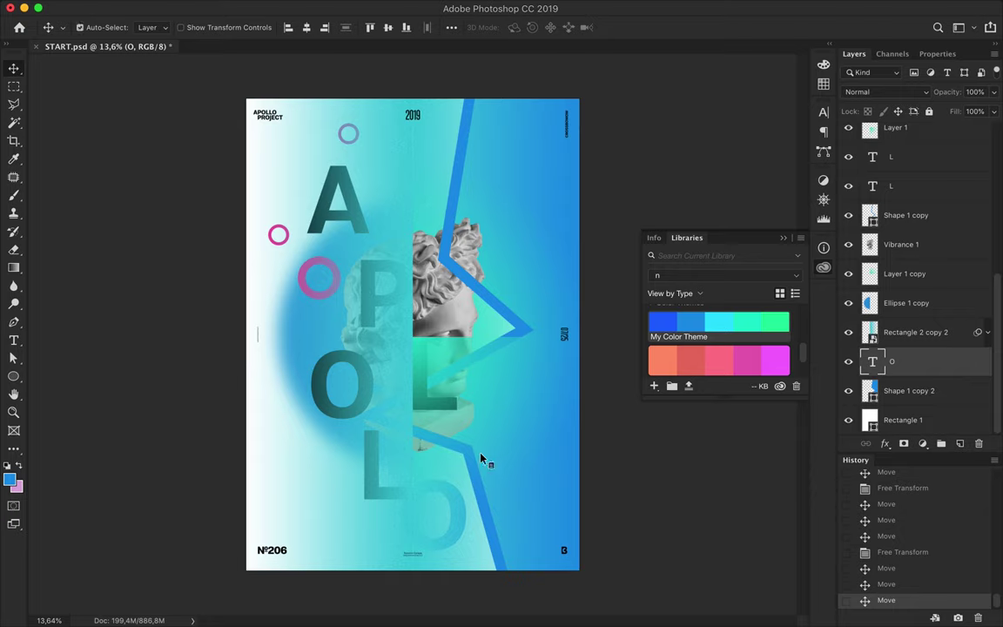
# Hide the green Layer 1 overlay and shift the L letter left.
pyautogui.click(455, 356)
pyautogui.click(848, 137)
pyautogui.moveTo(438, 408)
pyautogui.mouseDown()
pyautogui.moveTo(377, 417)
pyautogui.moveTo(310, 366)
pyautogui.moveTo(310, 386)
pyautogui.mouseUp()
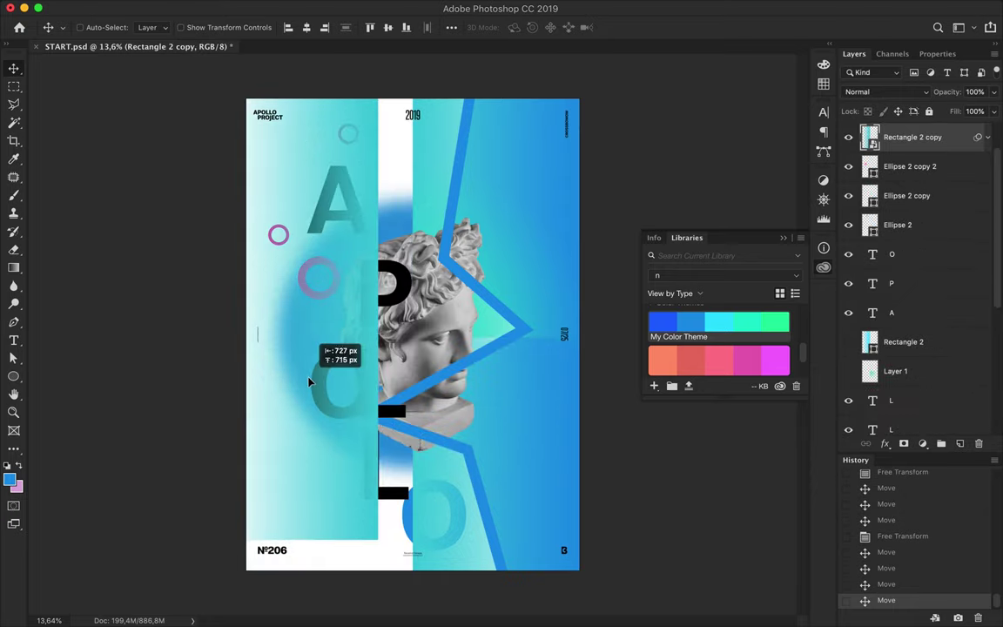
pyautogui.click(908, 255)
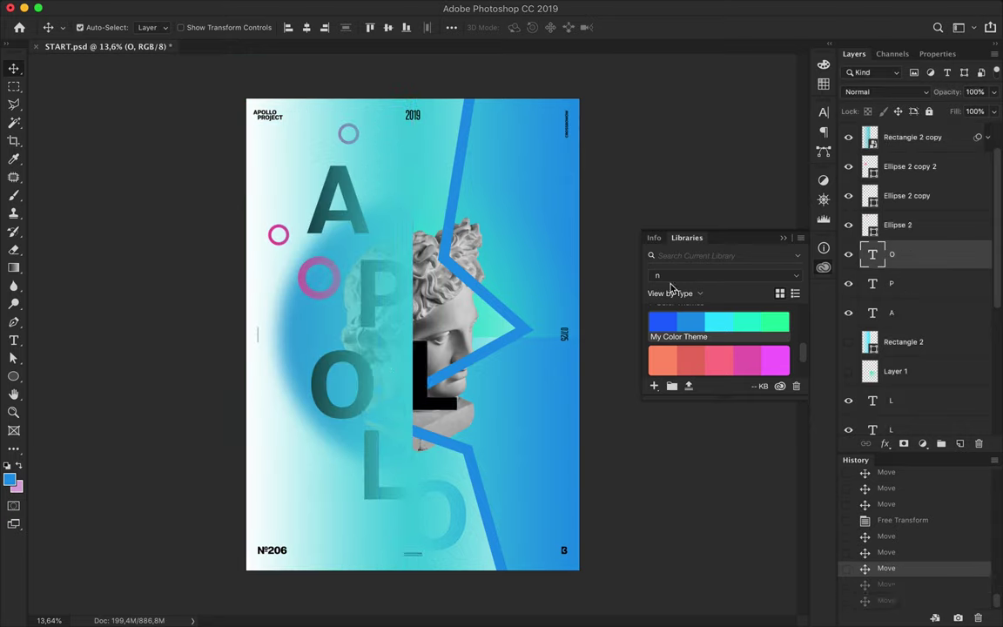
# Revert to an earlier Move history state and drag the teal rectangle to the poster bottom.
pyautogui.hotkey('ctrl', 'alt', 'z')
pyautogui.hotkey('ctrl', 'alt', 'z')
pyautogui.hotkey('ctrl', 'alt', 'z')
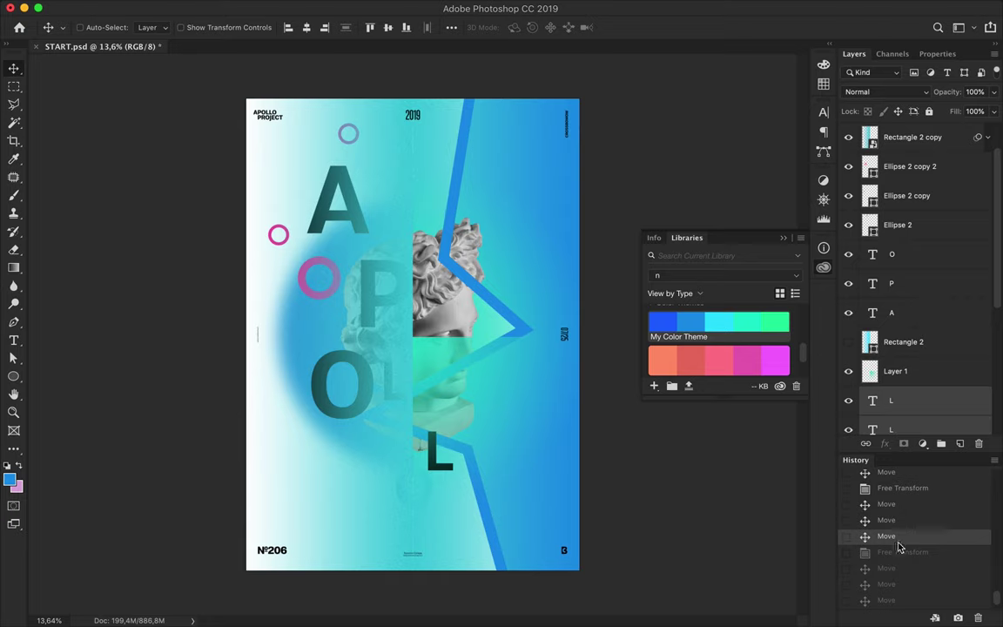
pyautogui.click(886, 517)
pyautogui.moveTo(444, 354); pyautogui.dragTo(445, 538)
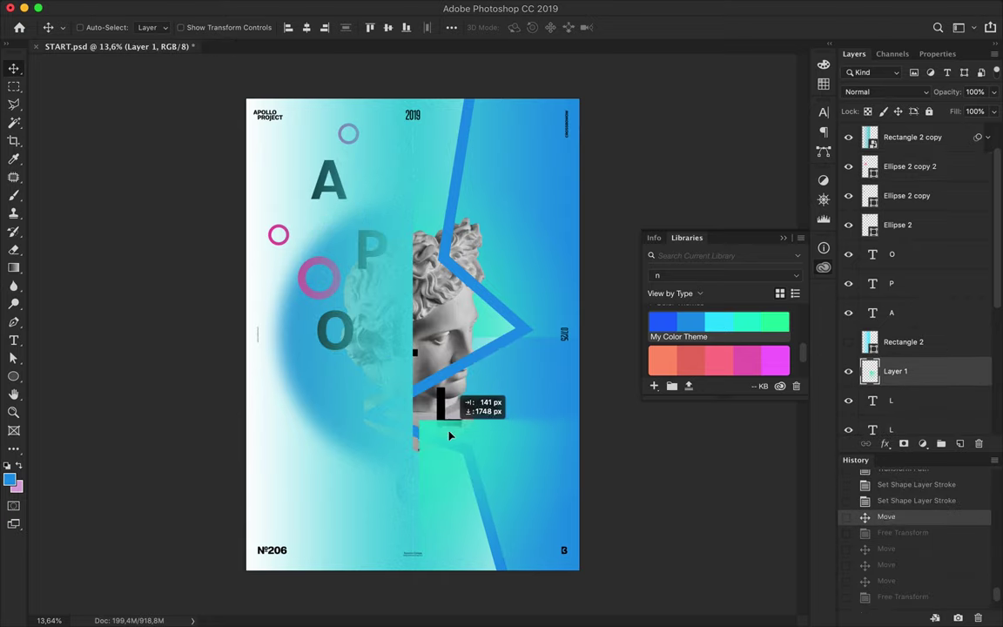
pyautogui.moveTo(391, 516); pyautogui.dragTo(391, 526)
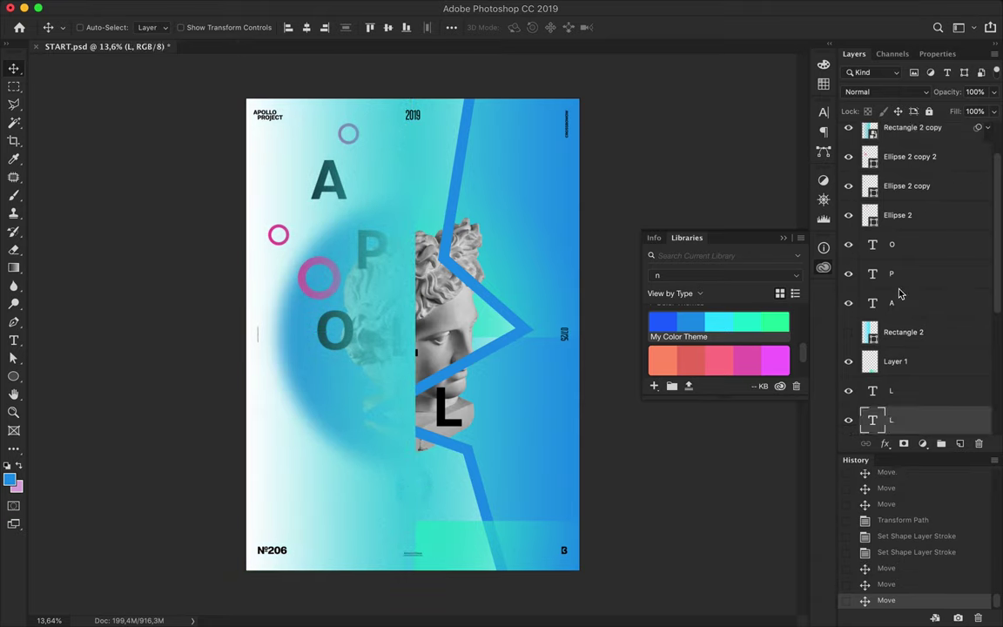
pyautogui.scroll(-3, 941, 367)
# Try a blue text colour on the L layers, then undo it and step back in history.
pyautogui.keyDown('super'); pyautogui.click(908, 351); pyautogui.keyUp('super')
pyautogui.keyDown('super'); pyautogui.click(908, 322); pyautogui.keyUp('super')
pyautogui.press('t')
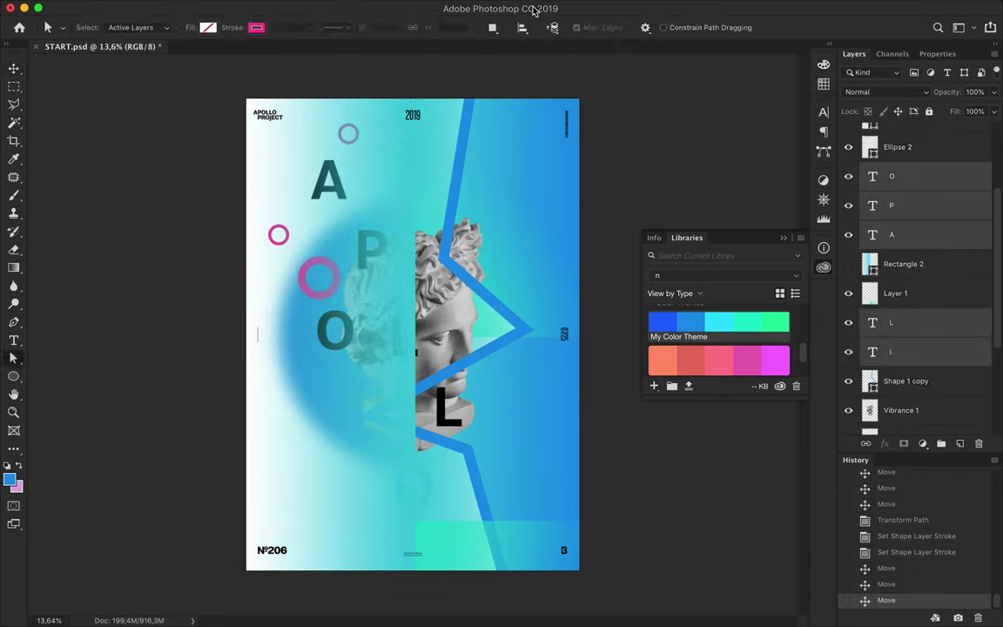
pyautogui.click(566, 27)
pyautogui.press('super+v')
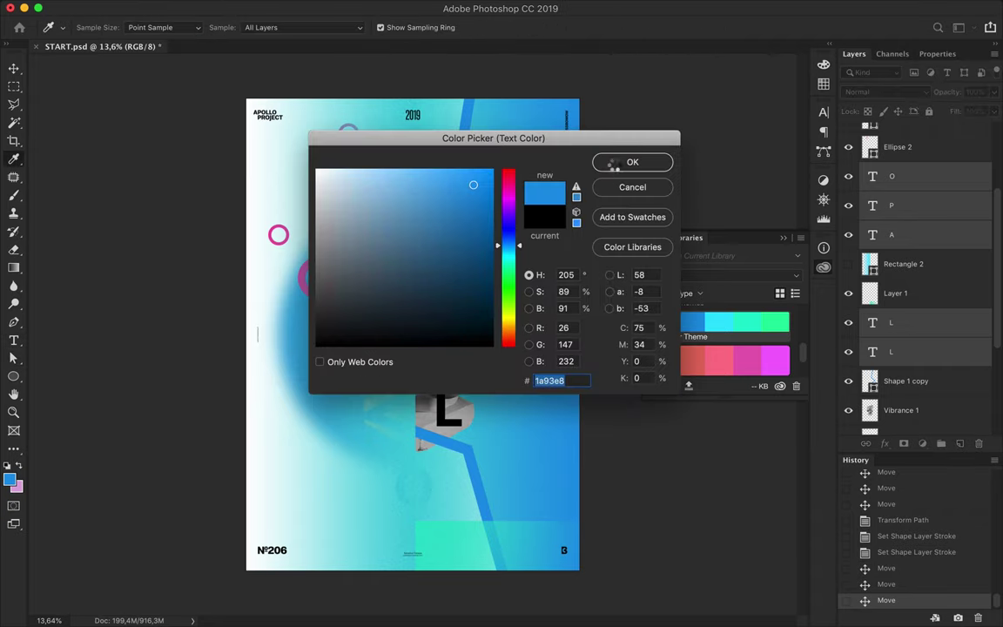
pyautogui.click(614, 164)
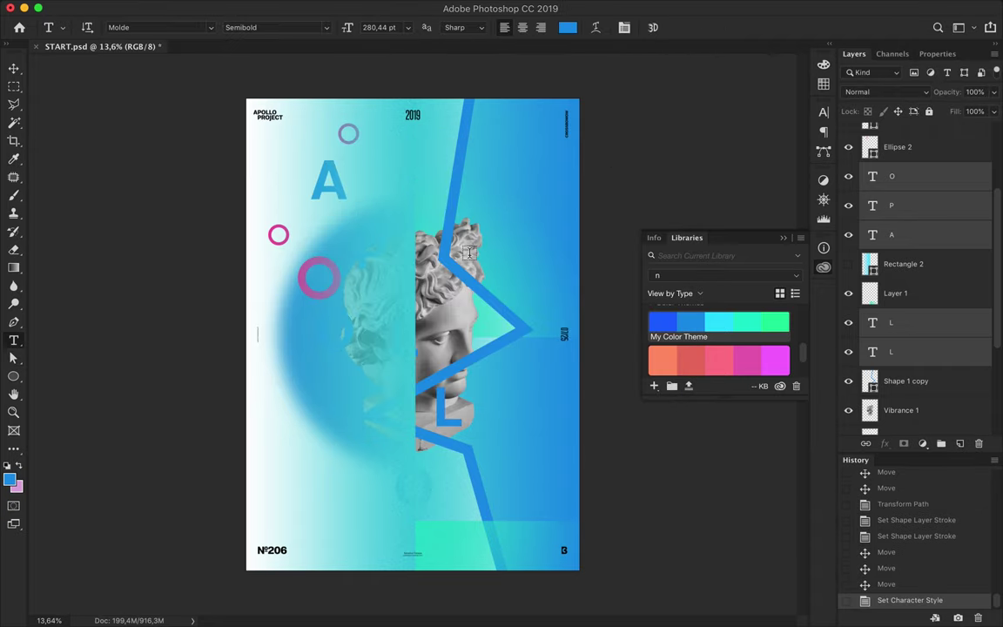
pyautogui.press('super+z')
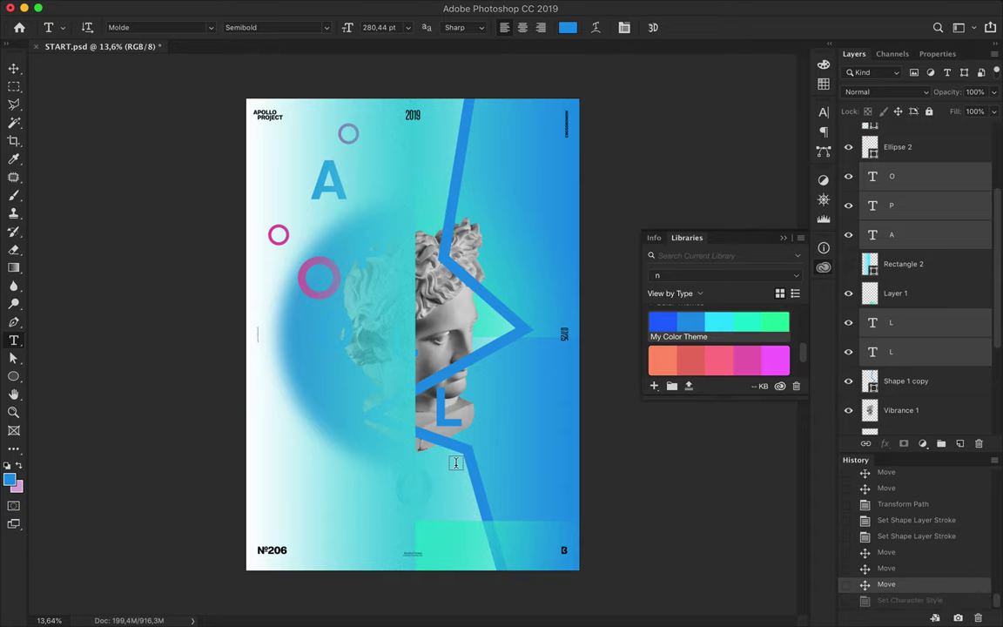
pyautogui.click(885, 568)
pyautogui.press('v')
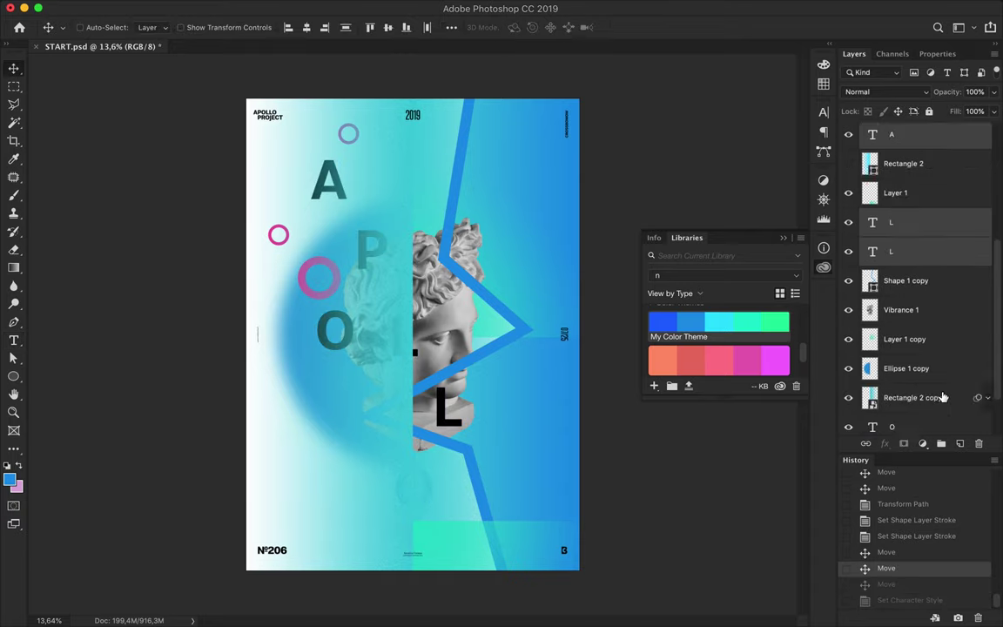
# Set the O letter's text colour to black and save the document.
pyautogui.press('t')
pyautogui.click(566, 27)
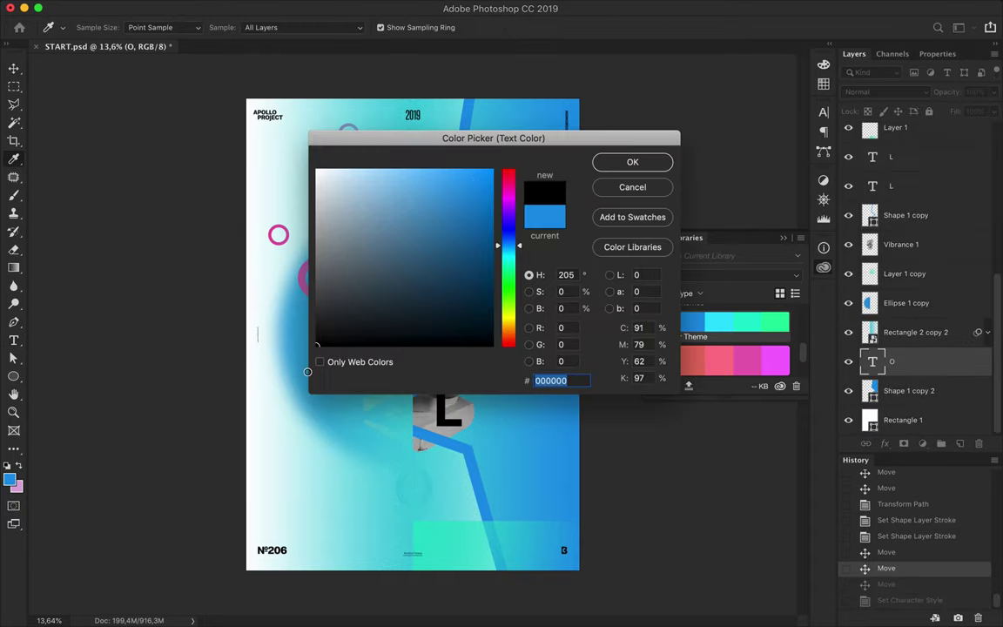
pyautogui.click(634, 164)
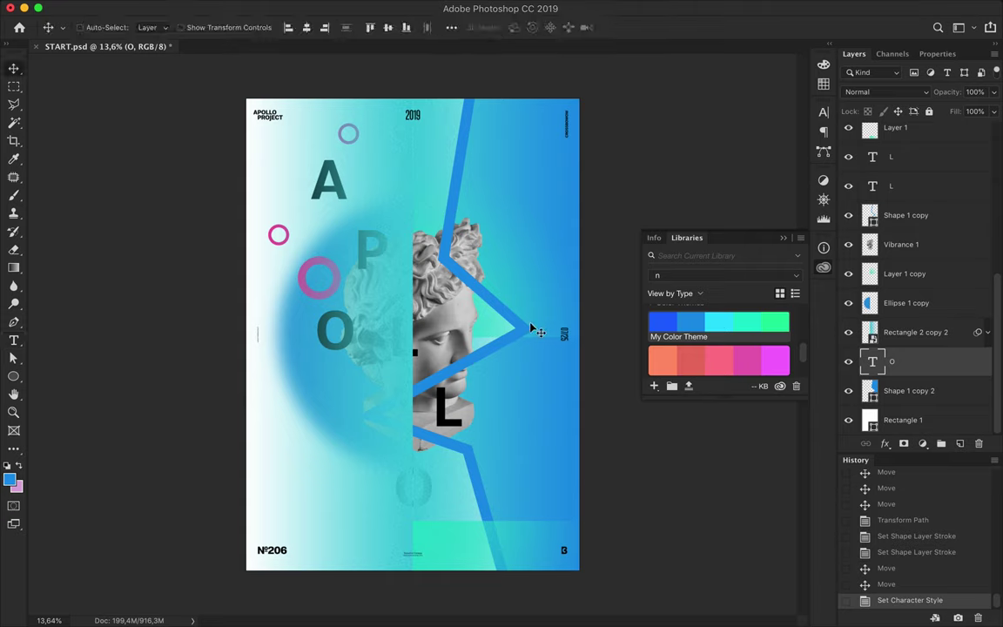
pyautogui.hotkey('ctrl', 's')
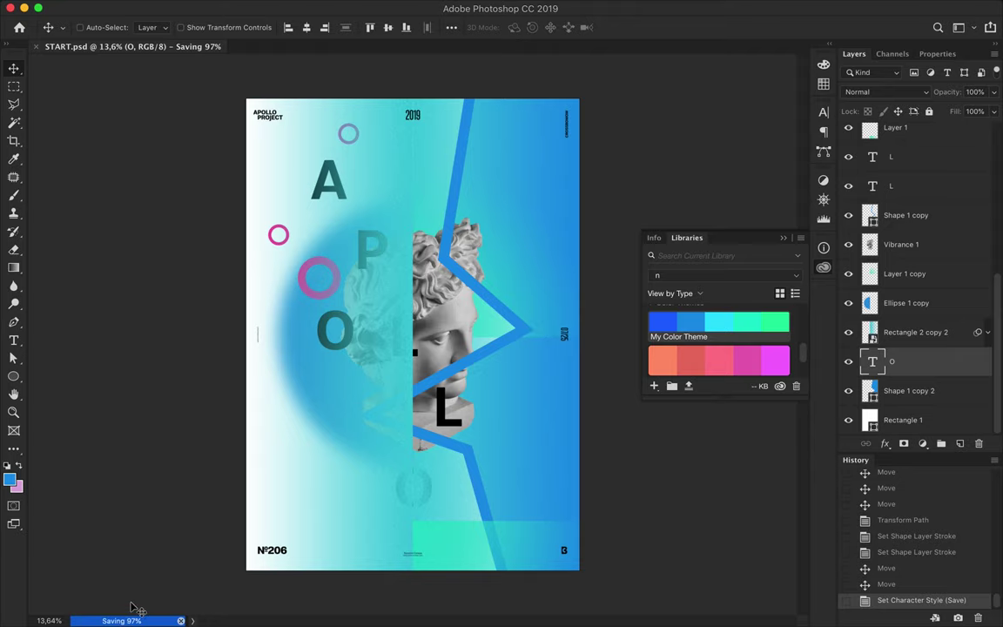
# Save the poster as START-2.psd in Photoshop format.
pyautogui.hotkey('ctrl', 'shift', 's')
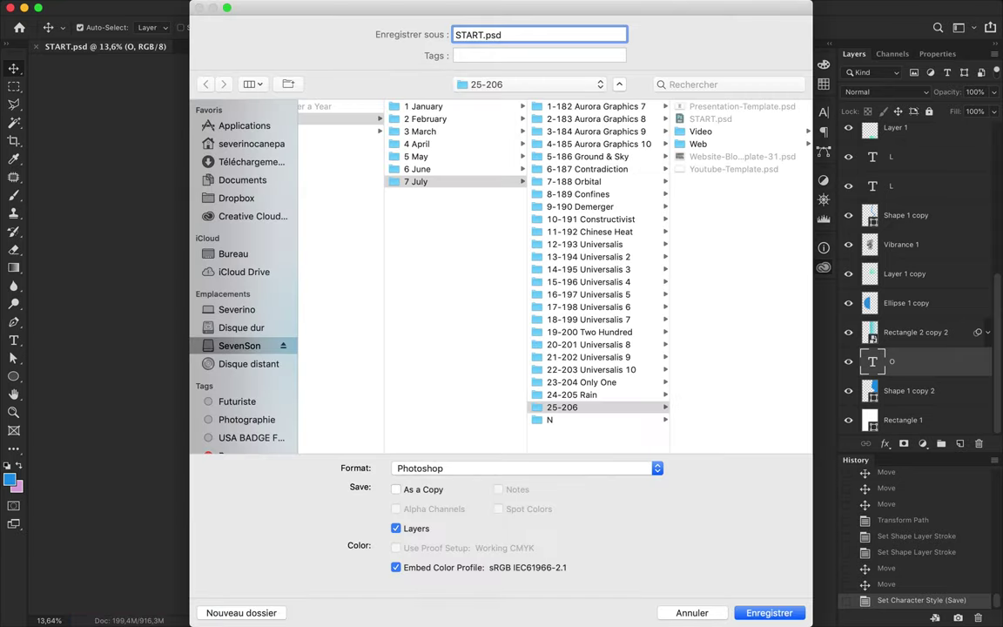
pyautogui.write('START-2')
pyautogui.press('Return')
pyautogui.click(613, 269)
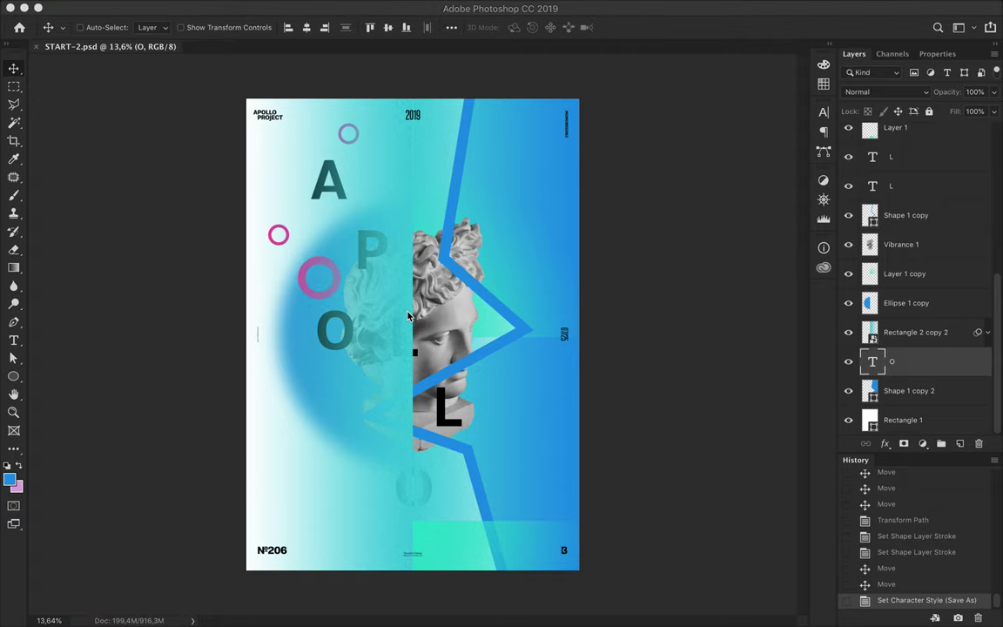
# Delete the cyan overlays, Shape 1 copy 2 and blue circle, and raise Vibrance 1 above Shape 1 copy.
pyautogui.keyDown('super'); pyautogui.click(450, 305); pyautogui.keyUp('super')
pyautogui.press('BackSpace')
pyautogui.keyDown('super'); pyautogui.click(556, 221); pyautogui.keyUp('super')
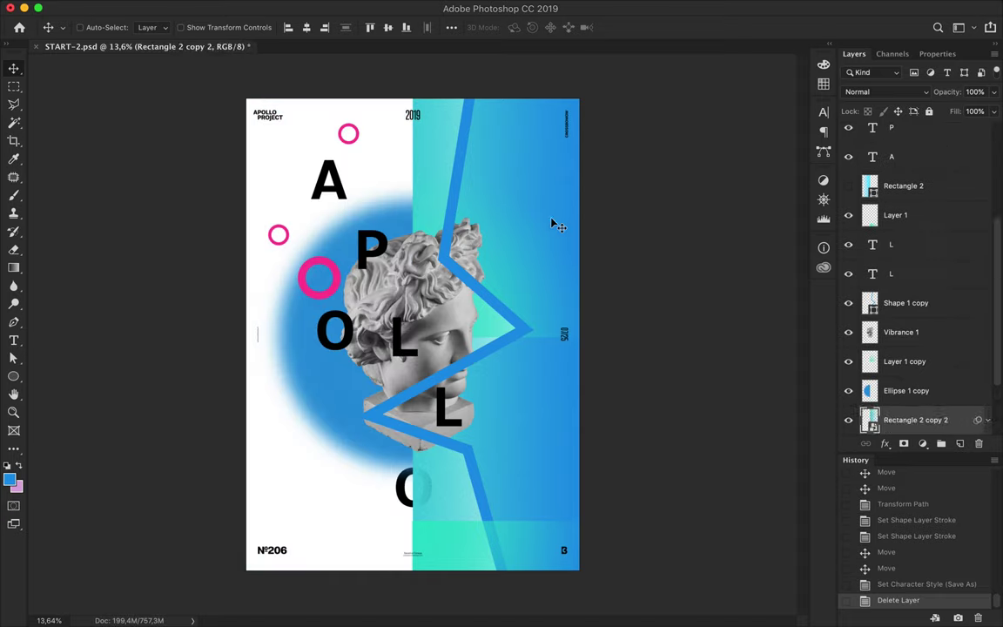
pyautogui.press('BackSpace')
pyautogui.keyDown('super'); pyautogui.click(521, 417); pyautogui.keyUp('super')
pyautogui.press('BackSpace')
pyautogui.keyDown('super'); pyautogui.click(523, 298); pyautogui.keyUp('super')
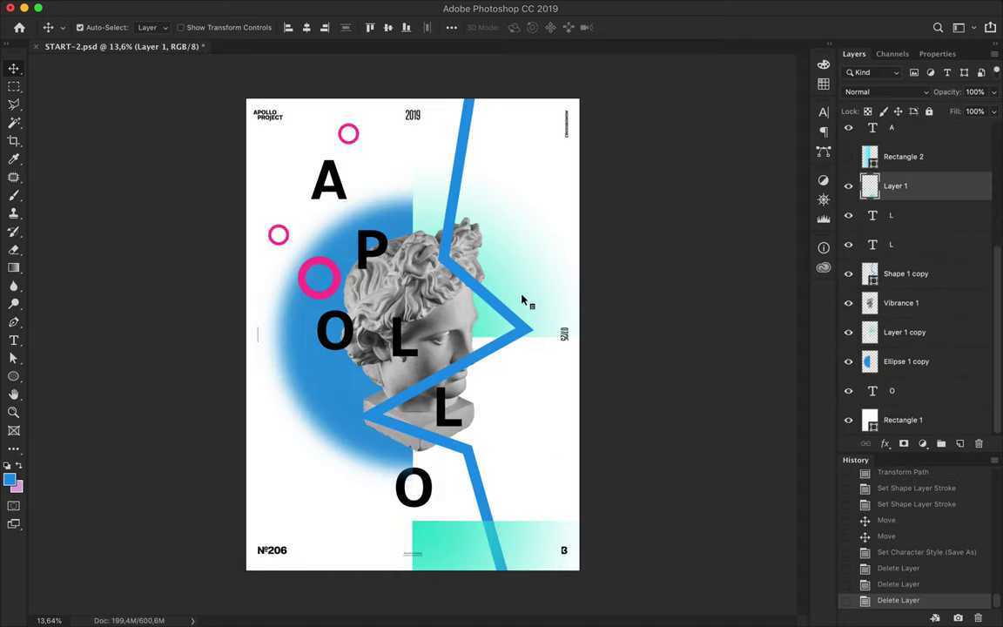
pyautogui.keyDown('shift'); pyautogui.keyDown('super'); pyautogui.click(310, 352); pyautogui.keyUp('super'); pyautogui.keyUp('shift')
pyautogui.press('BackSpace')
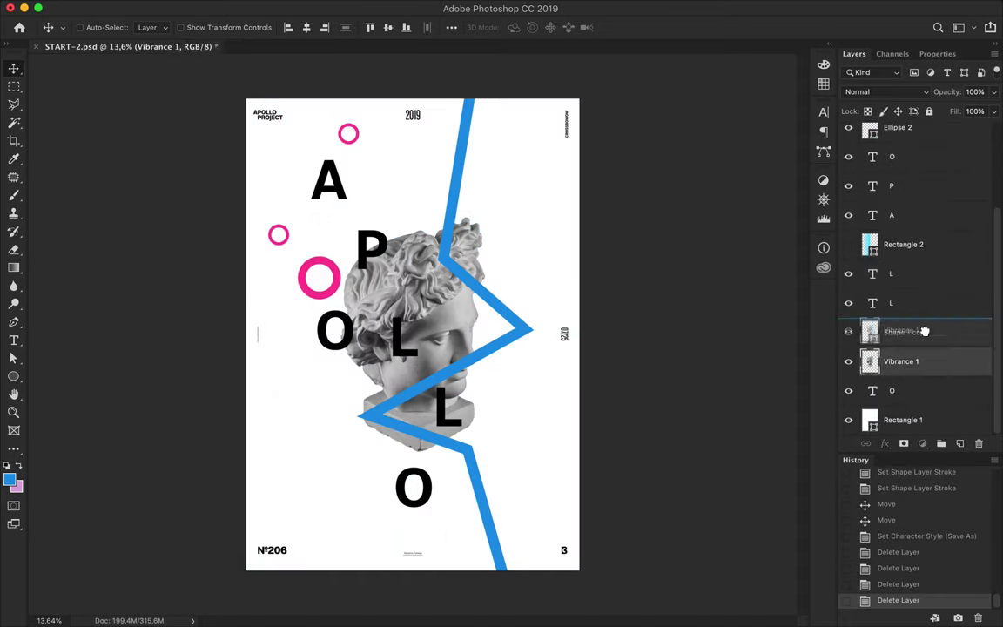
pyautogui.moveTo(901, 362); pyautogui.dragTo(901, 328)
pyautogui.click(342, 8)
# Try the Add Noise filter at 122.42%, then cancel it.
pyautogui.click(561, 213)
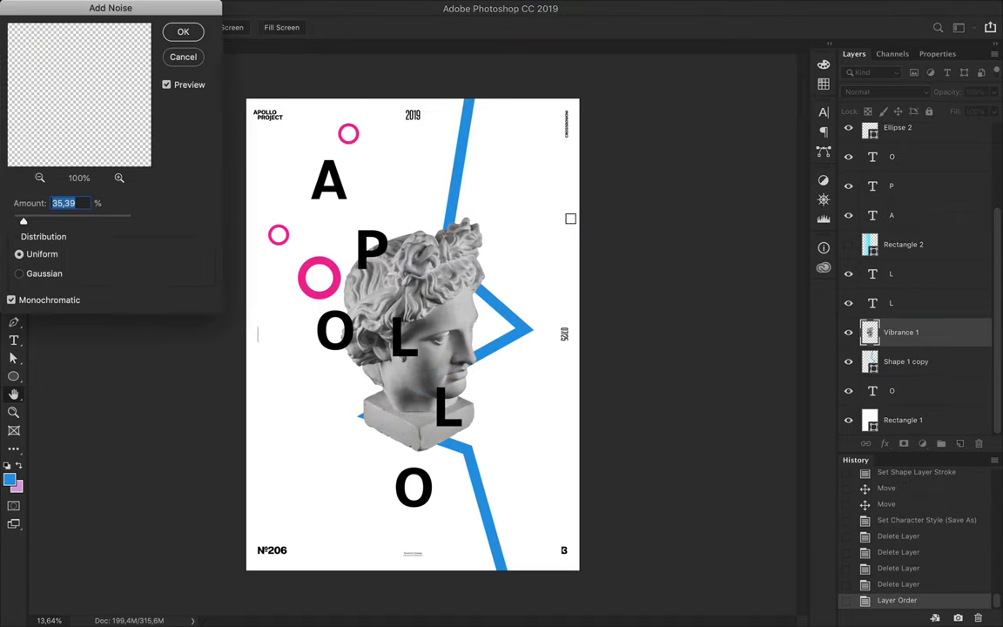
pyautogui.moveTo(50, 220); pyautogui.dragTo(49, 225)
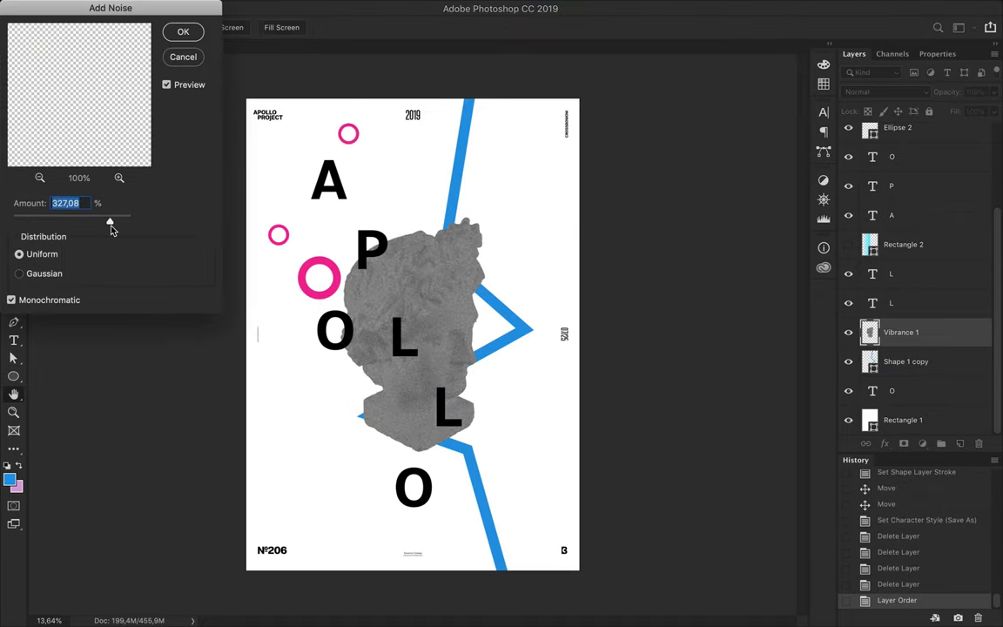
pyautogui.click(180, 58)
# Add a Levels adjustment to the statue set to 41 / 1.64 / 229.
pyautogui.click(922, 443)
pyautogui.click(907, 508)
pyautogui.moveTo(867, 198); pyautogui.dragTo(886, 199)
pyautogui.moveTo(983, 198); pyautogui.dragTo(916, 204)
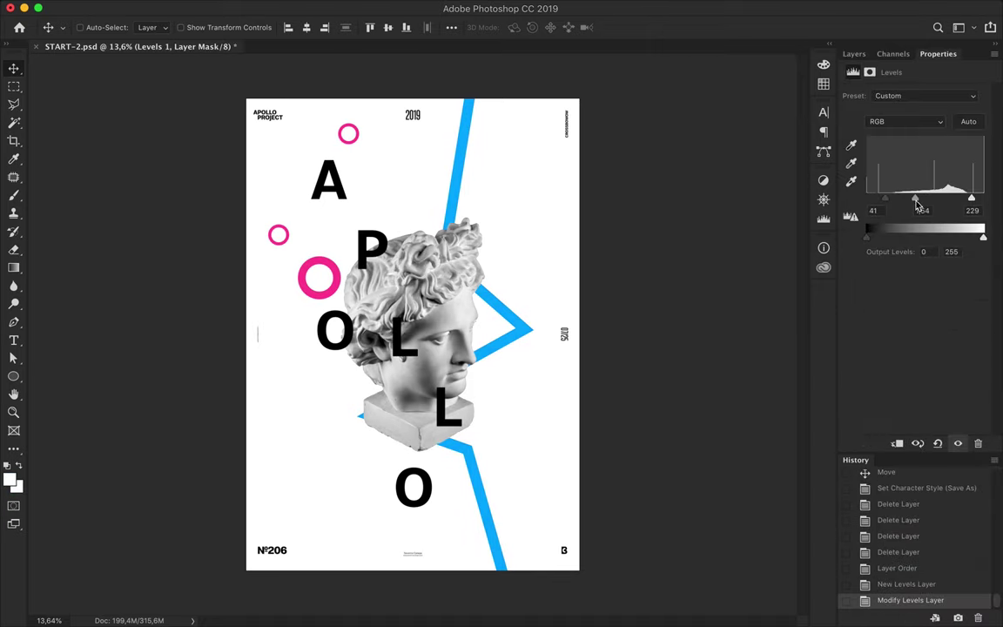
# Merge Levels 1 together with Vibrance 1.
pyautogui.click(854, 54)
pyautogui.keyDown('ctrl'); pyautogui.click(898, 362); pyautogui.keyUp('ctrl')
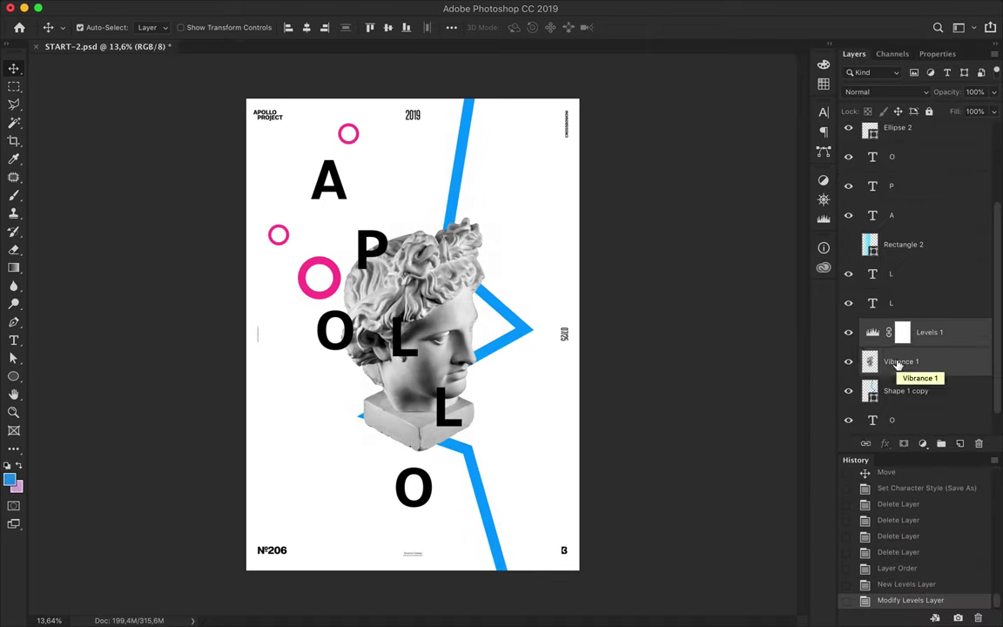
pyautogui.hotkey('ctrl', 'e')
# Draw a blue ellipse covering the statue head.
pyautogui.press('m')
pyautogui.moveTo(314, 207); pyautogui.dragTo(509, 454)
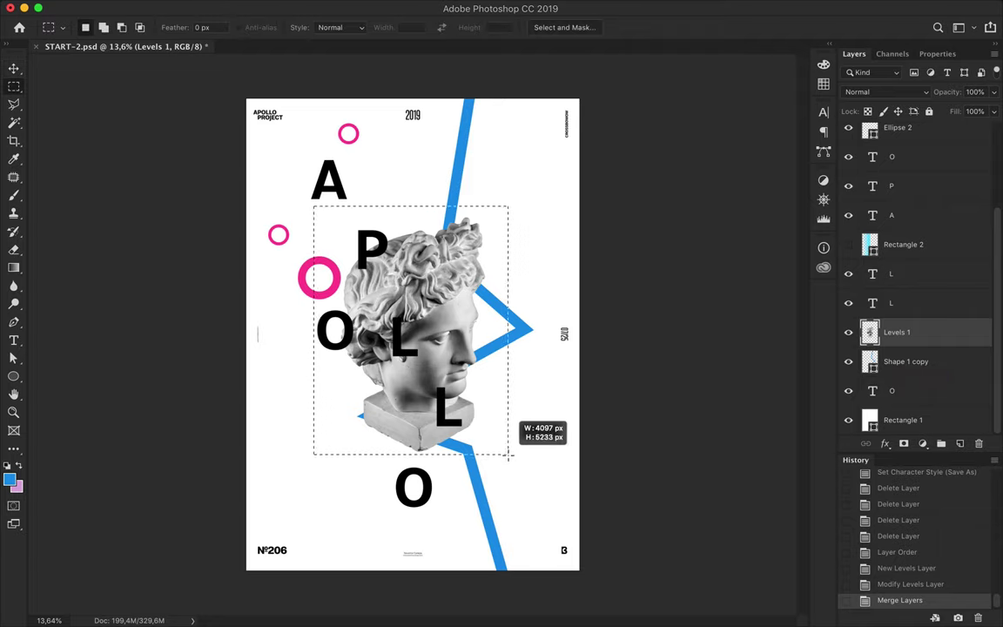
pyautogui.press('u')
pyautogui.moveTo(316, 209)
pyautogui.mouseDown()
pyautogui.moveTo(526, 473)
pyautogui.moveTo(529, 464)
pyautogui.mouseUp()
pyautogui.click(854, 54)
# Clip the blue ellipse to the head, lower its fill and set Color Burn blending.
pyautogui.keyDown('alt'); pyautogui.click(897, 347); pyautogui.keyUp('alt')
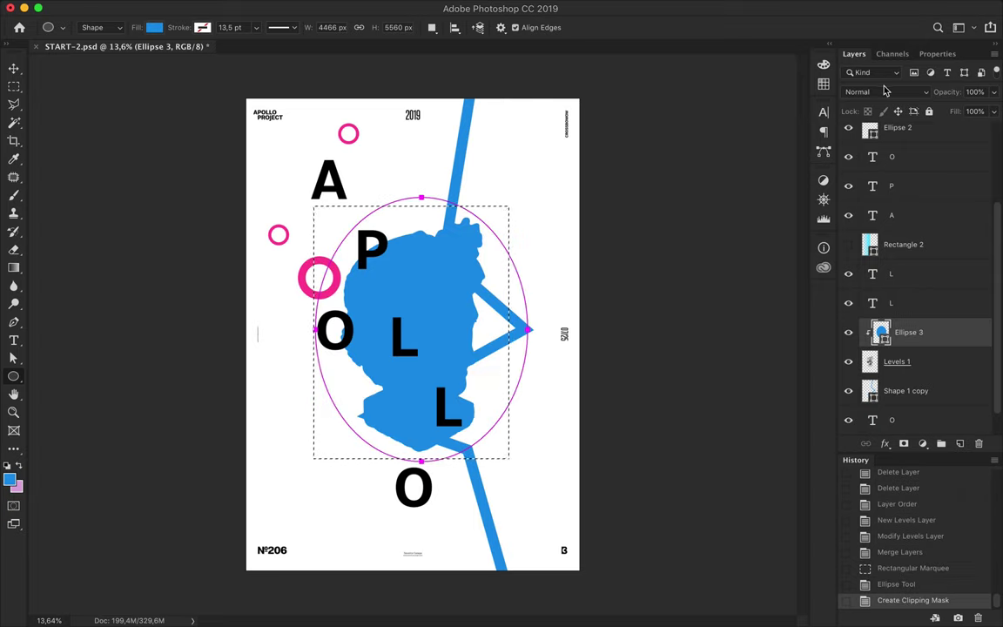
pyautogui.press('m')
pyautogui.click(403, 165)
pyautogui.press('v')
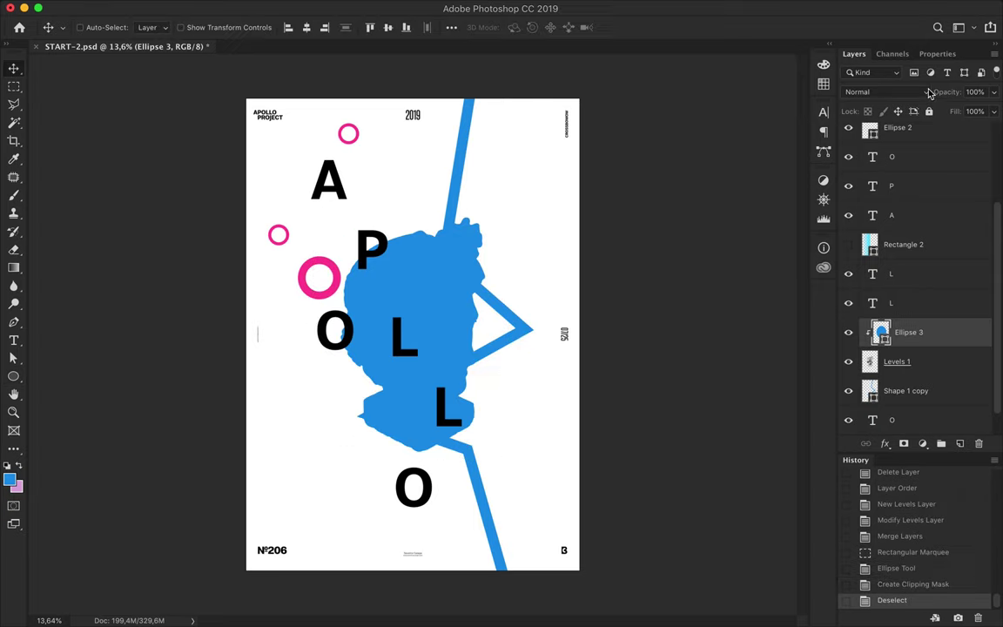
pyautogui.hotkey('shift', '0')
pyautogui.click(923, 92)
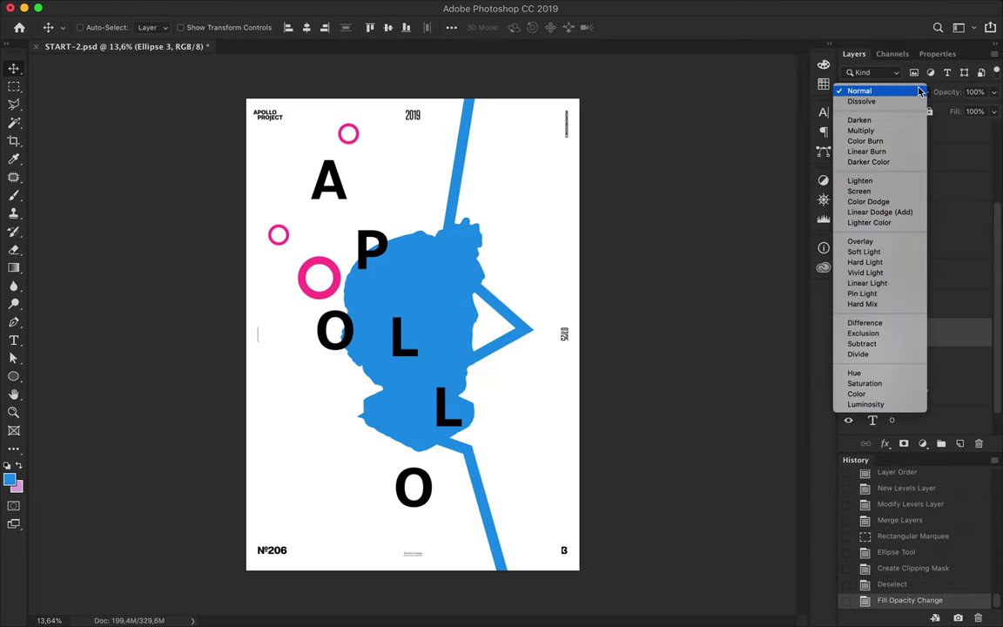
pyautogui.click(907, 141)
# Duplicate the head and its ellipse, shifting the copy to the right.
pyautogui.hotkey('ctrl', 'z')
pyautogui.keyDown('shift'); pyautogui.click(912, 362); pyautogui.keyUp('shift')
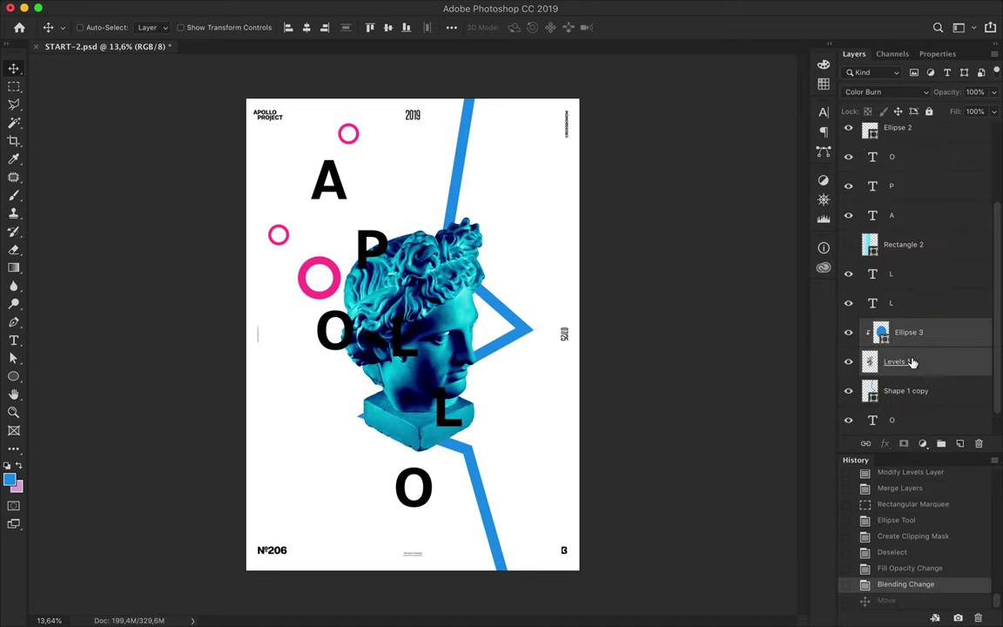
pyautogui.moveTo(424, 336); pyautogui.dragTo(509, 335)
pyautogui.click(127, 7)
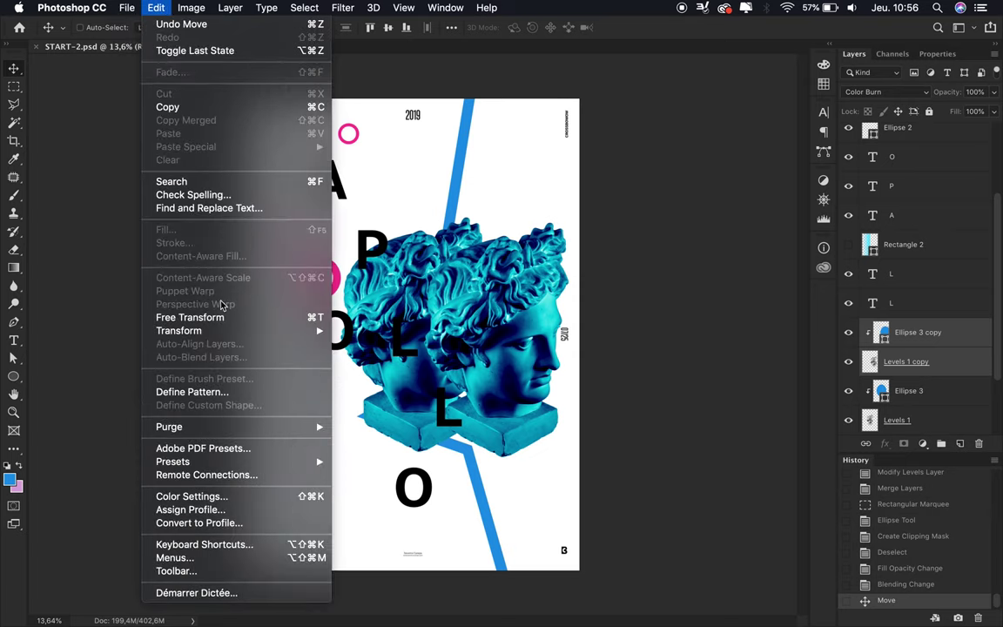
# Flip the head copy horizontally and make its ellipse fill pink.
pyautogui.click(378, 487)
pyautogui.moveTo(505, 366)
pyautogui.mouseDown()
pyautogui.moveTo(557, 375)
pyautogui.moveTo(470, 372)
pyautogui.mouseUp()
pyautogui.press('a')
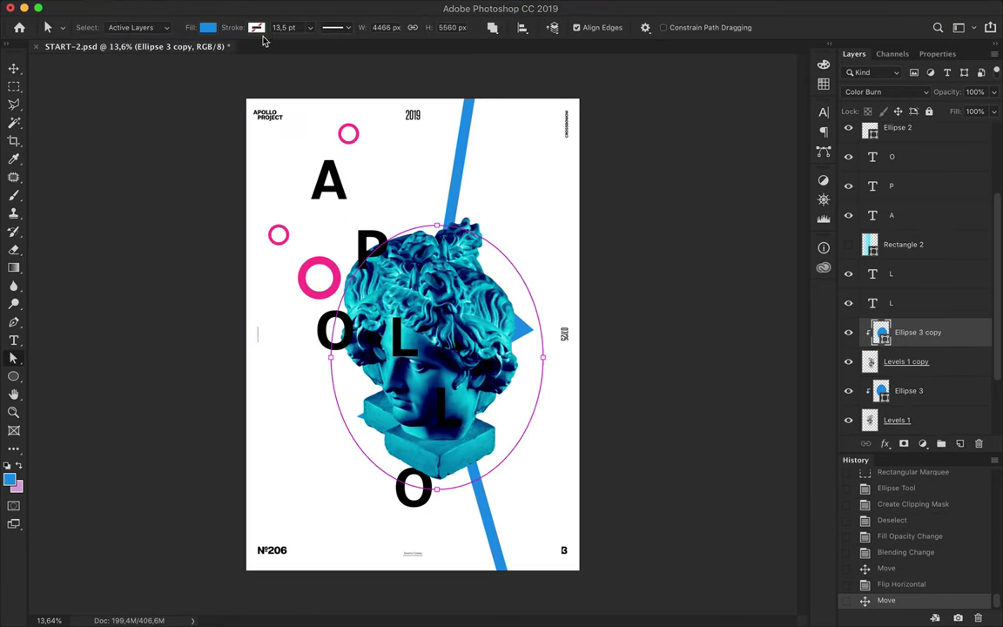
pyautogui.click(207, 27)
pyautogui.click(140, 101)
pyautogui.press('v')
# Position the cyan head on the left and the magenta head on the right.
pyautogui.moveTo(435, 287); pyautogui.dragTo(492, 266)
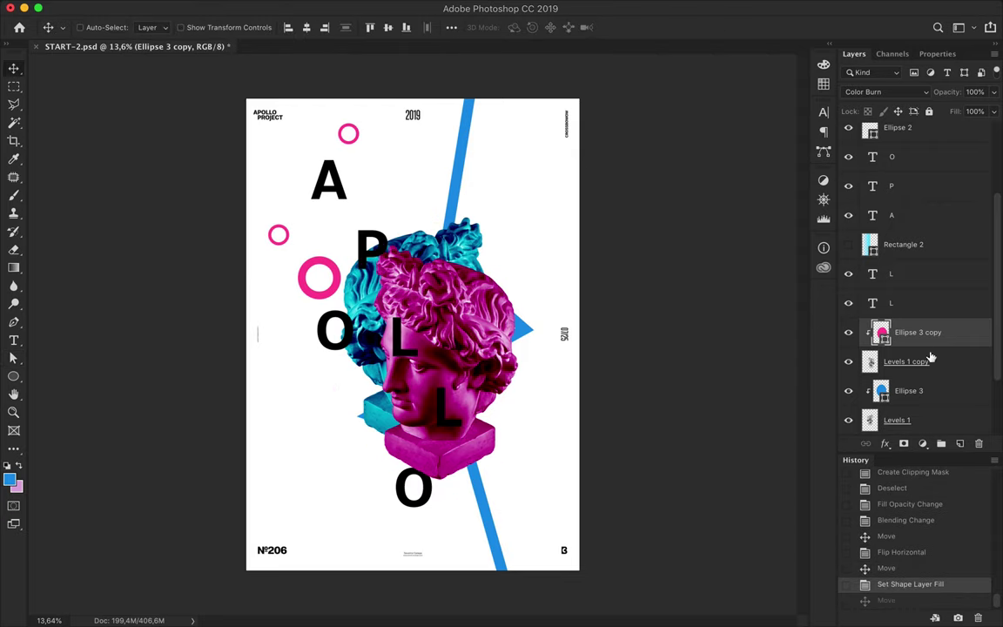
pyautogui.click(908, 391)
pyautogui.moveTo(380, 312); pyautogui.dragTo(340, 350)
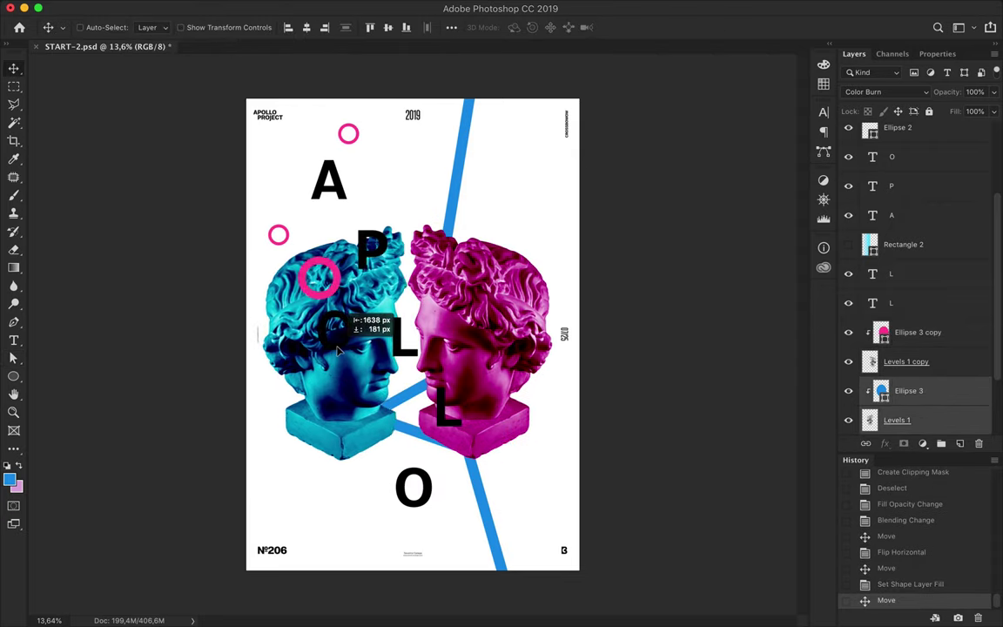
pyautogui.click(918, 332)
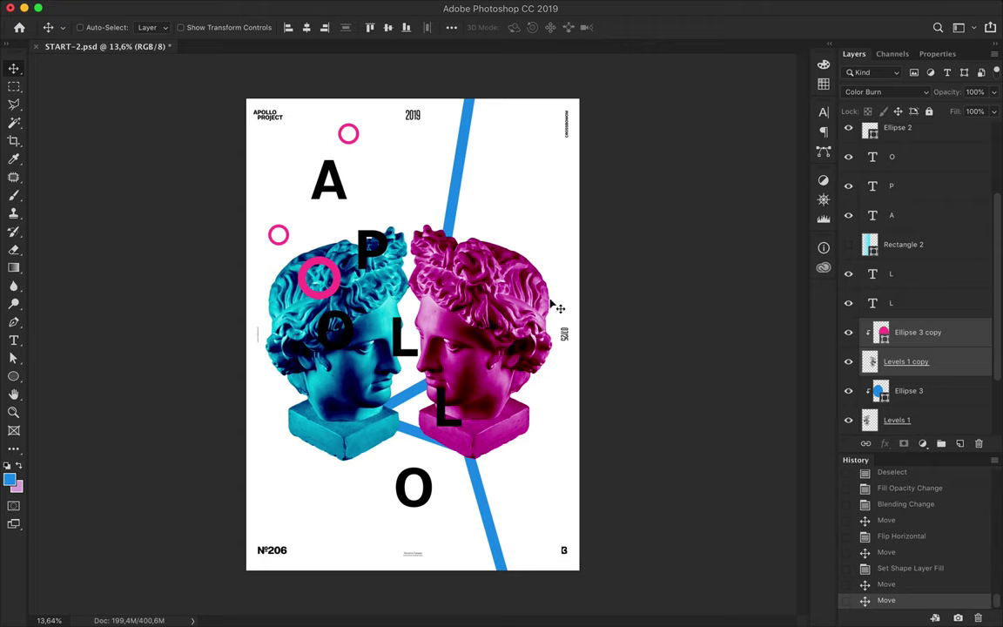
pyautogui.moveTo(551, 304); pyautogui.dragTo(560, 303)
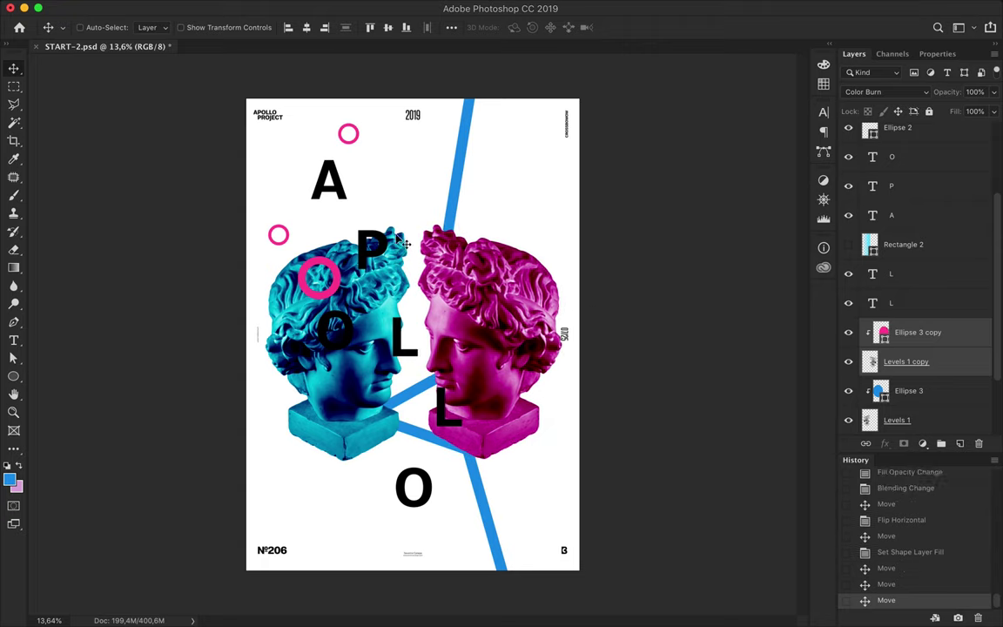
# Delete the A, P, O and L letters, the circles, the small o and the blue line.
pyautogui.press('Delete')
pyautogui.press('Delete')
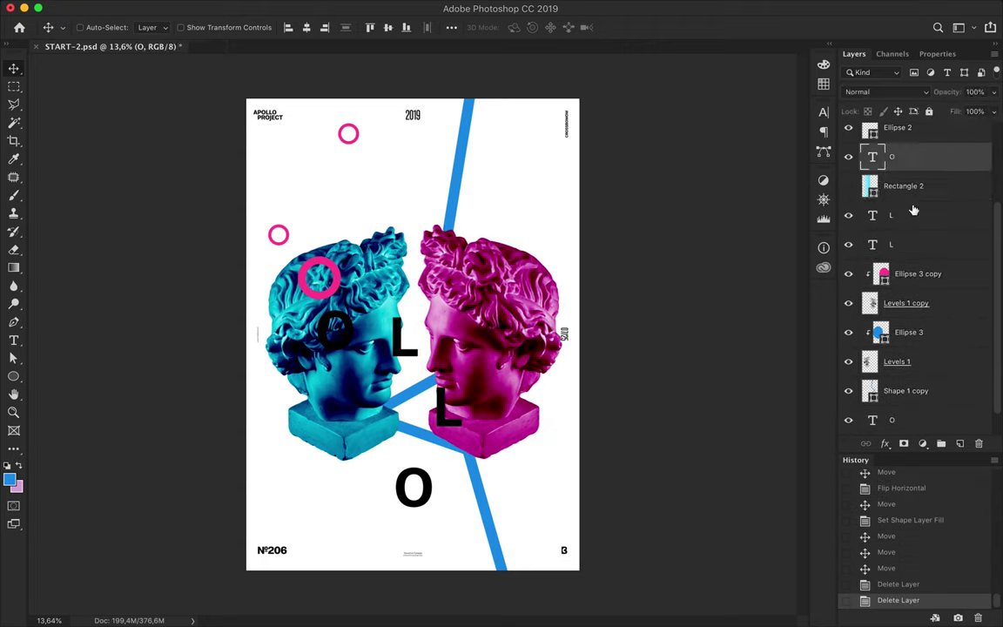
pyautogui.press('Delete')
pyautogui.press('Delete')
pyautogui.press('Delete')
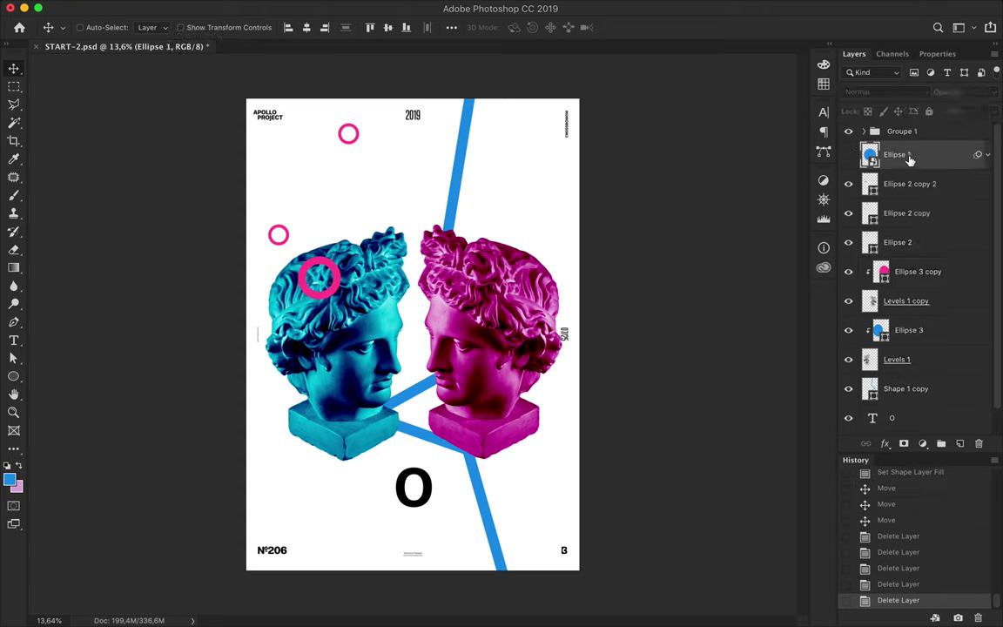
pyautogui.press('Delete')
pyautogui.press('Delete')
pyautogui.press('Delete')
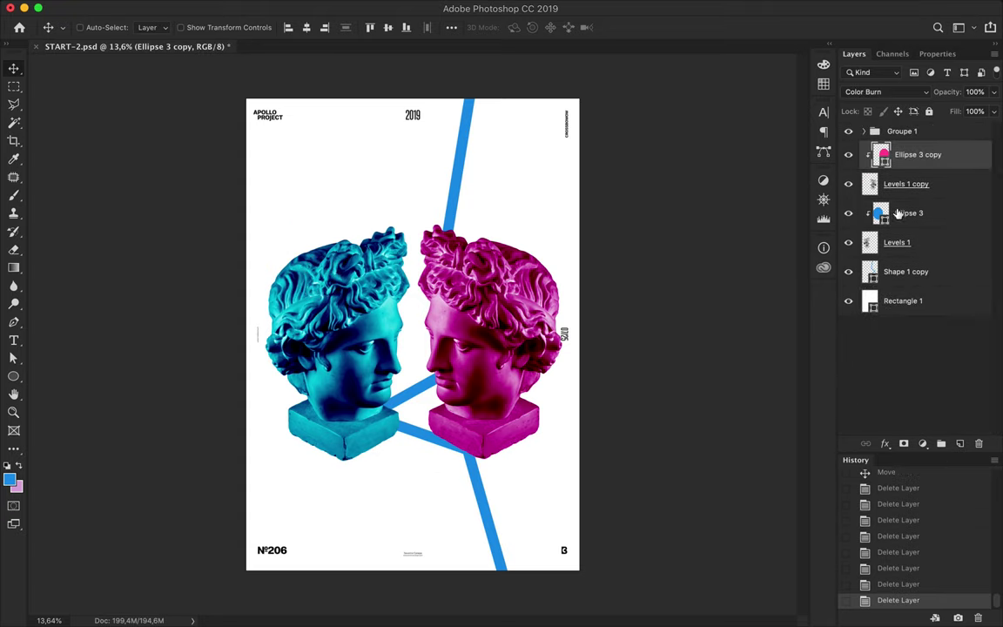
pyautogui.keyDown('super'); pyautogui.click(459, 212); pyautogui.keyUp('super')
pyautogui.press('Delete')
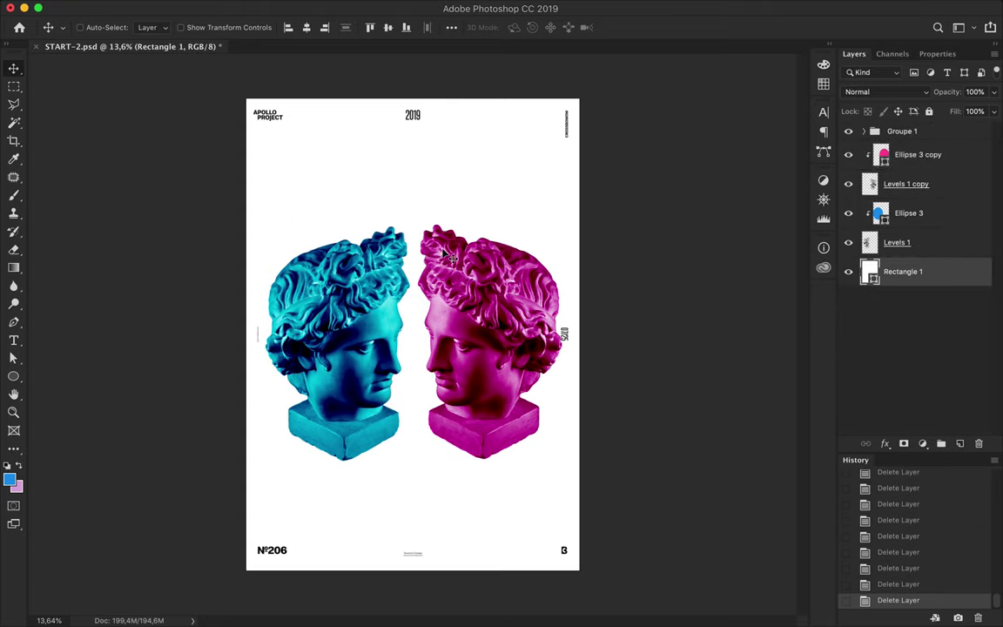
# Select both heads, try a -45° rotation, undo it, and move them lower.
pyautogui.click(918, 155)
pyautogui.keyDown('shift'); pyautogui.click(913, 243); pyautogui.keyUp('shift')
pyautogui.press('super+t')
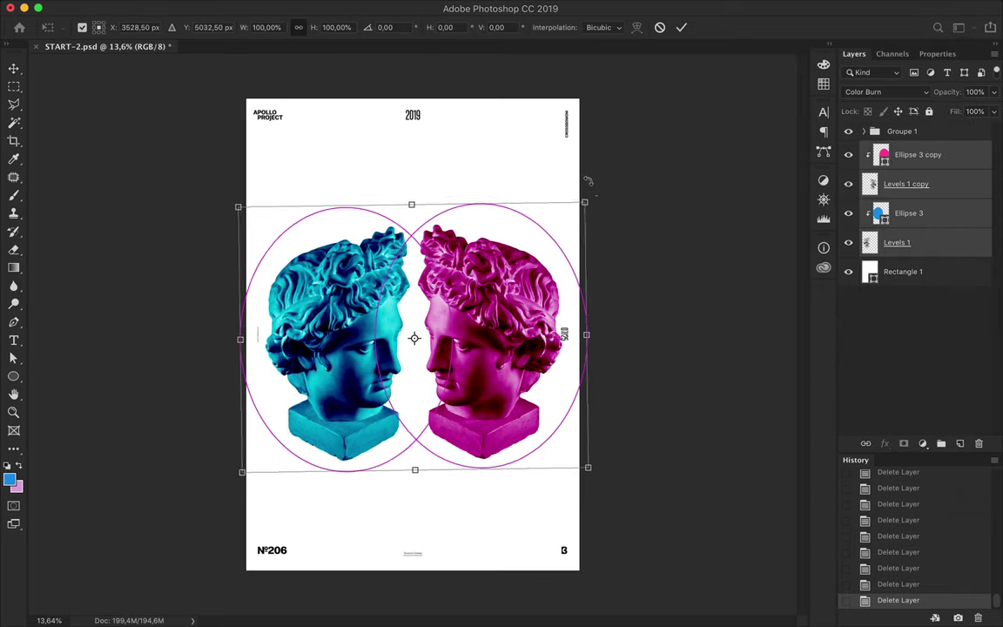
pyautogui.moveTo(601, 279); pyautogui.dragTo(497, 230)
pyautogui.press('Return')
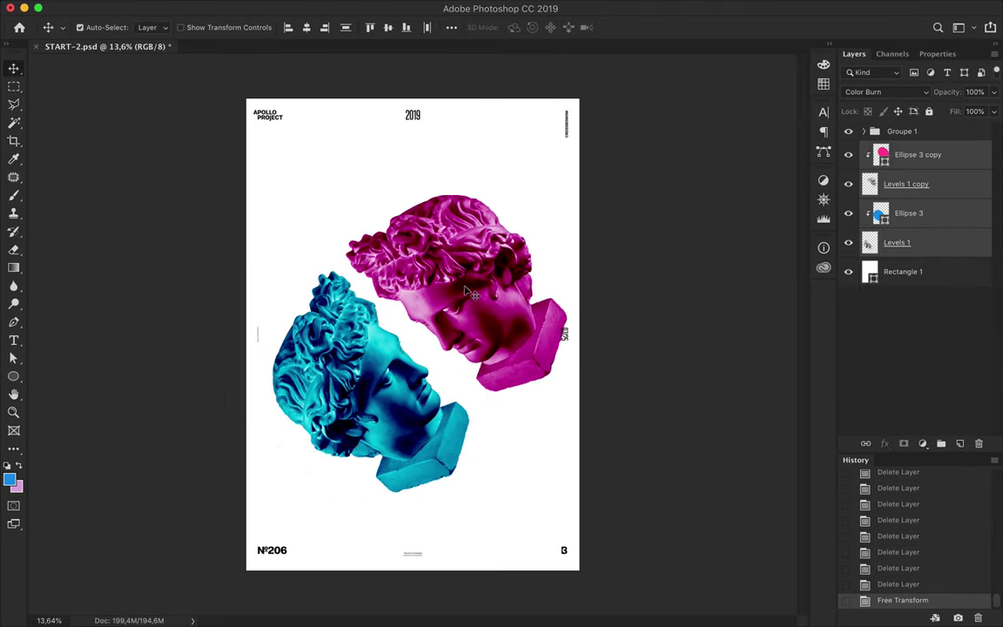
pyautogui.press('super+z')
pyautogui.moveTo(465, 440)
pyautogui.mouseDown()
pyautogui.moveTo(466, 215)
pyautogui.moveTo(466, 375)
pyautogui.mouseUp()
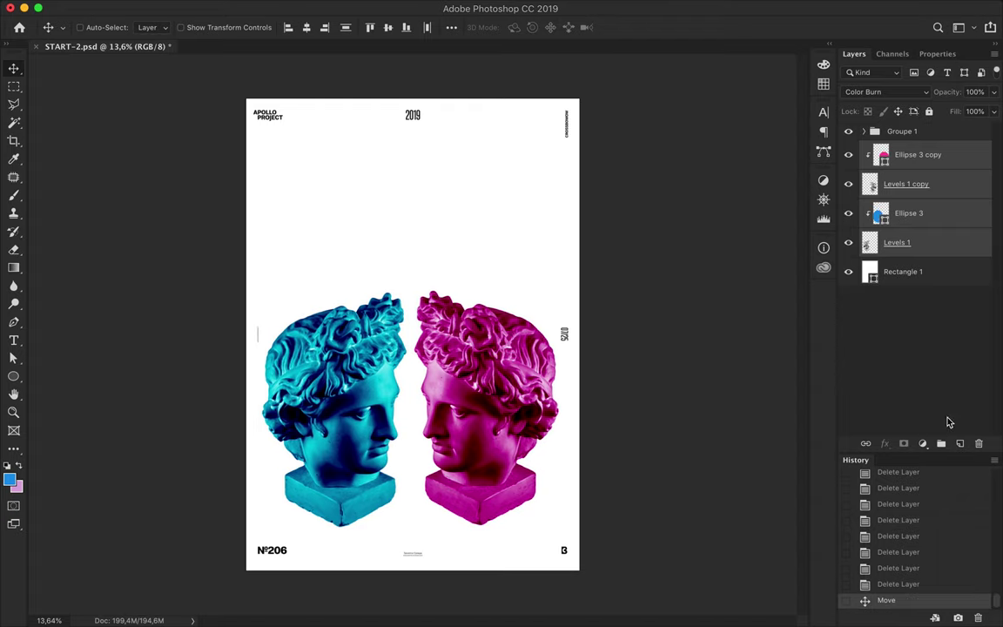
# Group the heads as 'Apollo', rename the other group 'Layout', and centre Apollo horizontally.
pyautogui.press('super+g')
pyautogui.doubleClick(895, 148)
pyautogui.write('Apollo')
pyautogui.doubleClick(902, 131)
pyautogui.write('Layout')
pyautogui.press('Return')
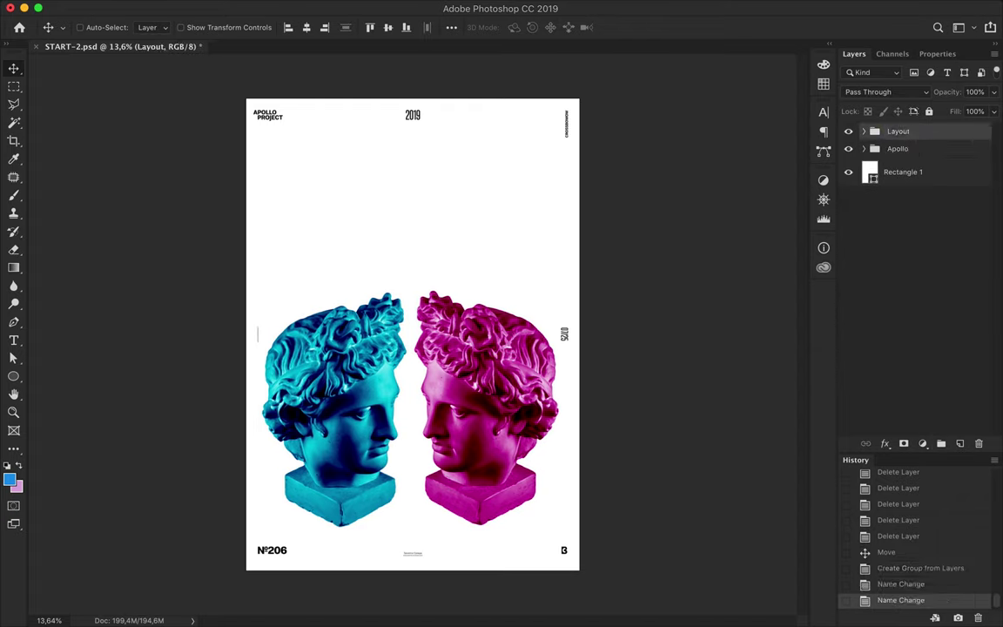
pyautogui.click(932, 148)
pyautogui.click(307, 27)
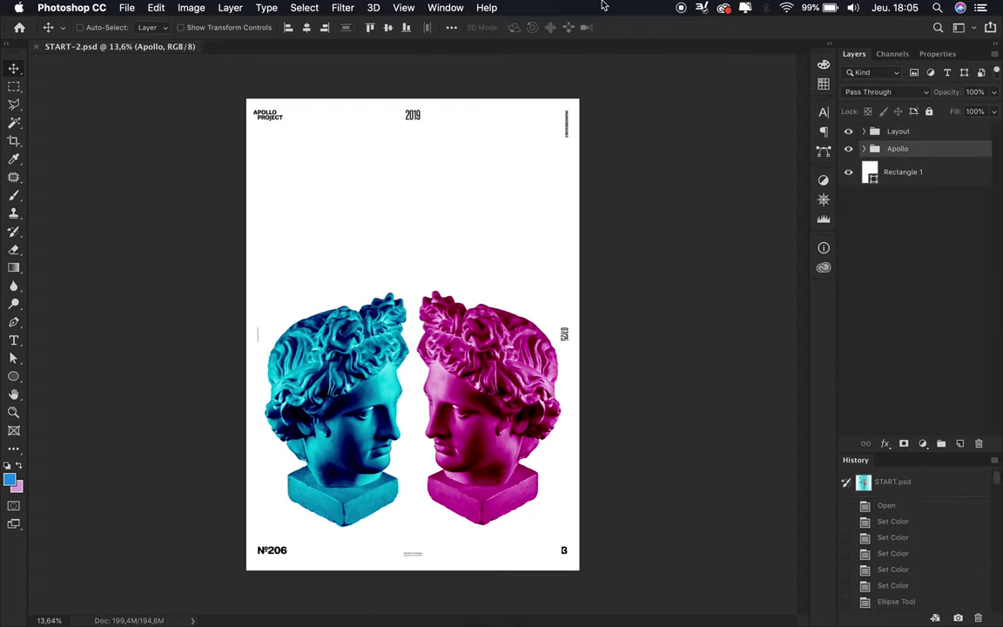
# Add the text 'A P O L L O' on the poster.
pyautogui.press('t')
pyautogui.click(413, 174)
pyautogui.write('A')
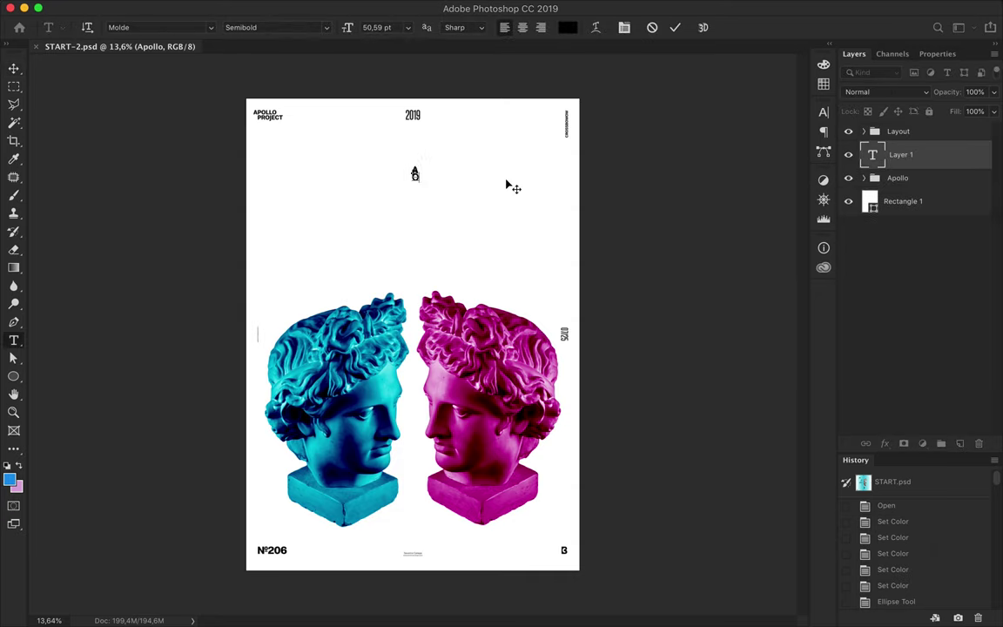
pyautogui.write(' P O L L O')
pyautogui.press('Escape')
# Centre-align the title and set its leading to 128.
pyautogui.press('super+t')
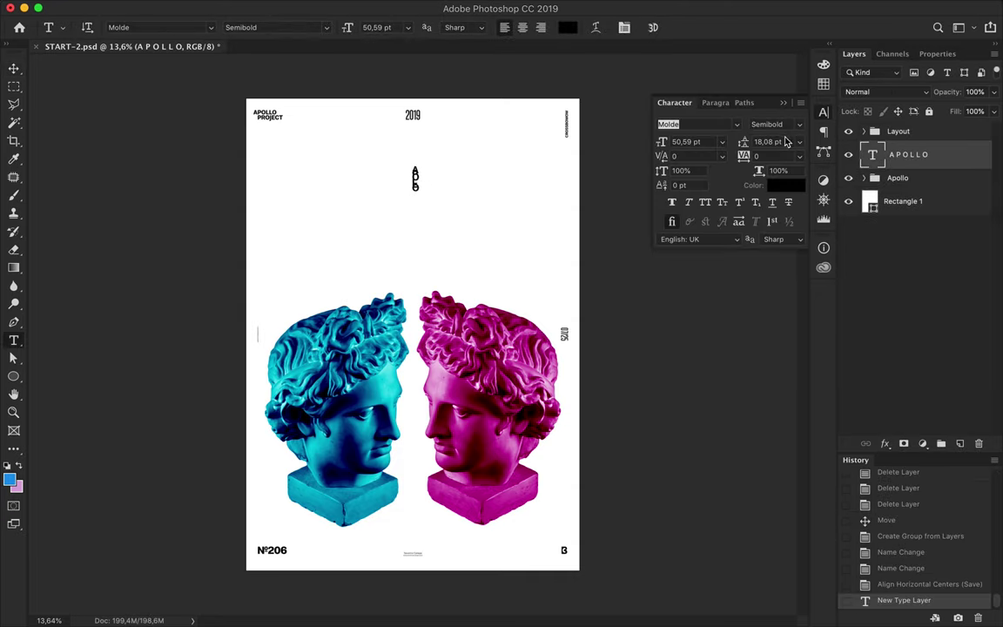
pyautogui.click(786, 141)
pyautogui.write('80')
pyautogui.press('Return')
pyautogui.click(707, 102)
pyautogui.click(690, 125)
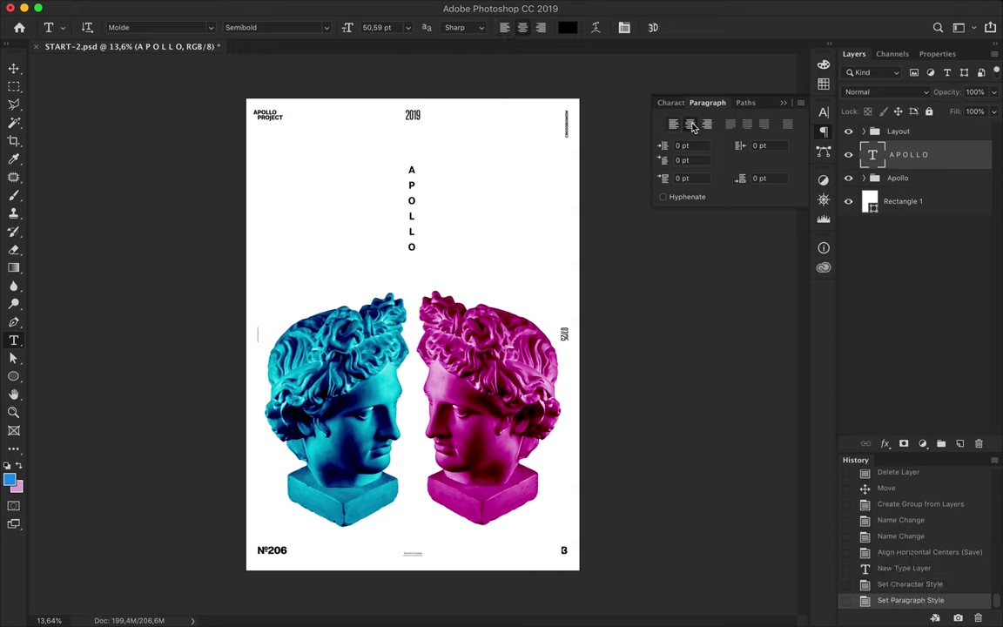
pyautogui.click(674, 124)
pyautogui.click(671, 103)
pyautogui.click(767, 142)
pyautogui.write('128')
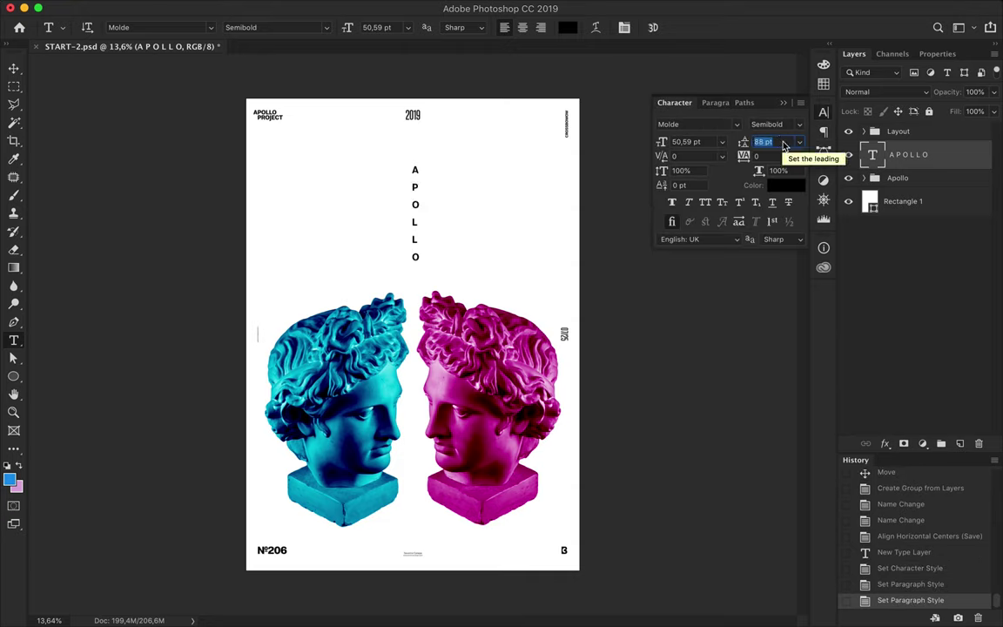
pyautogui.press('Return')
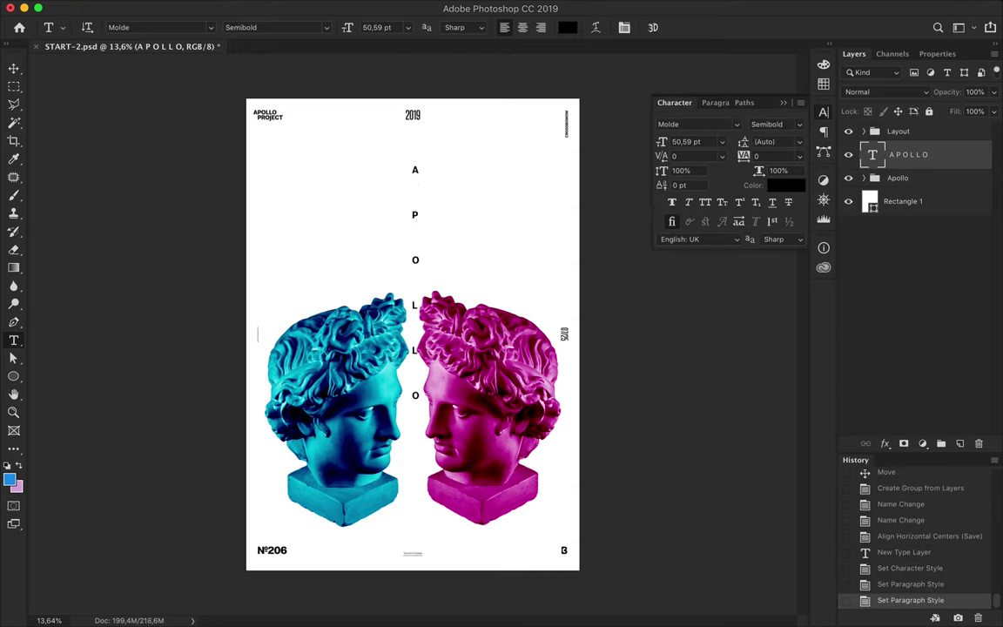
# Move the title down and horizontally centre both the title and the heads group.
pyautogui.press('v')
pyautogui.moveTo(415, 207); pyautogui.dragTo(415, 225)
pyautogui.click(307, 28)
pyautogui.hotkey('alt', '[')
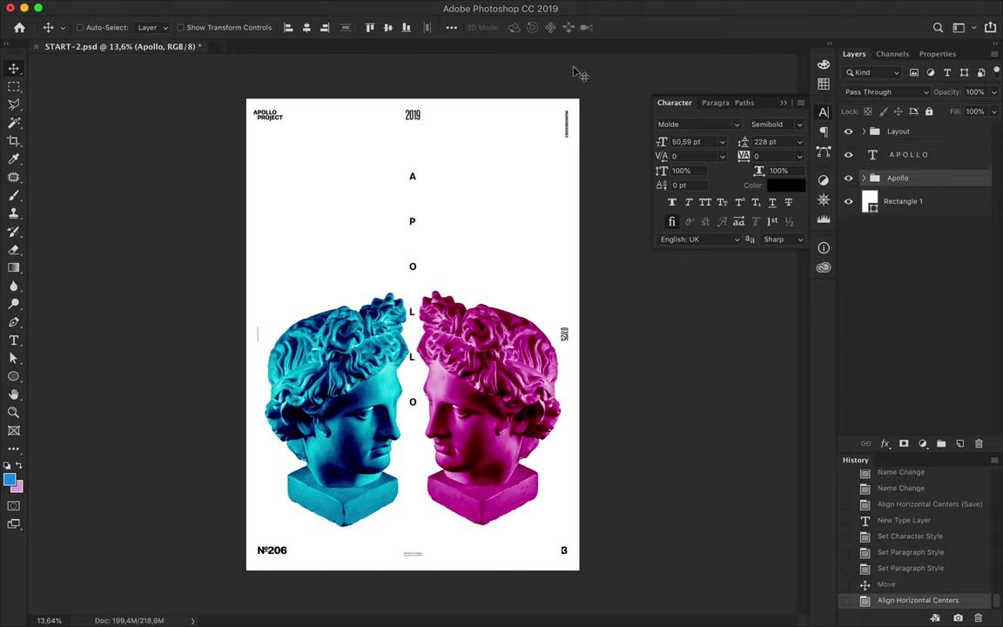
pyautogui.click(306, 27)
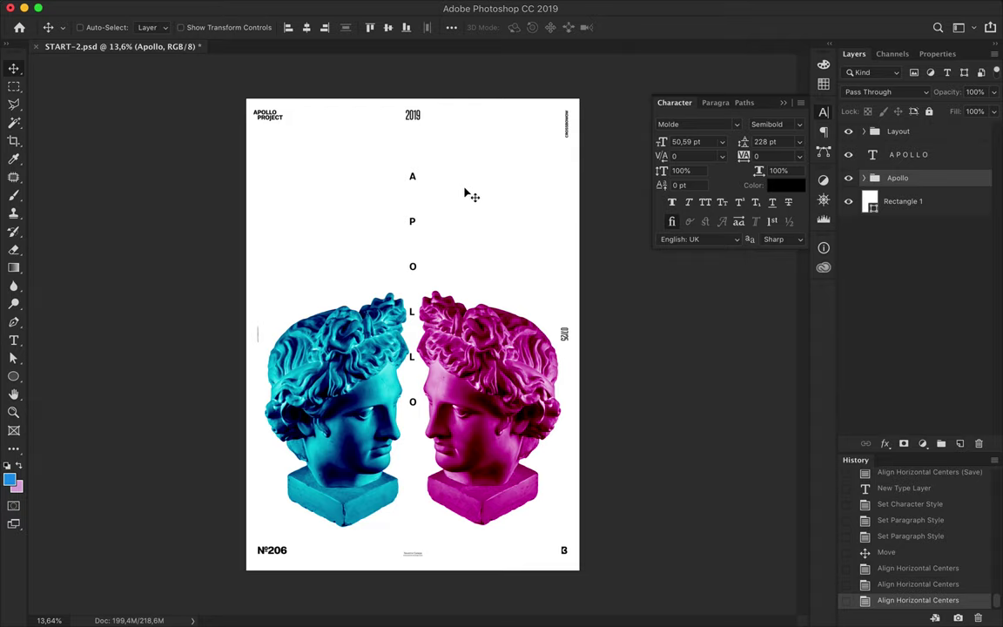
pyautogui.scroll(2, 466, 194)
pyautogui.scroll(-2, 461, 216)
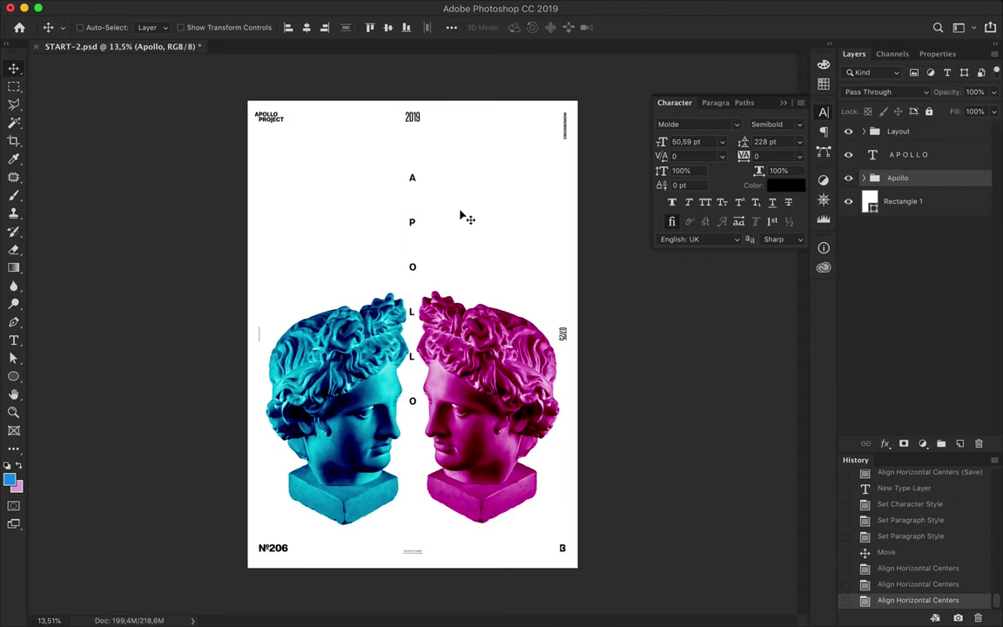
# Create and save a transparent-to-blue gradient preset with 0% start opacity.
pyautogui.press('m')
pyautogui.press('u')
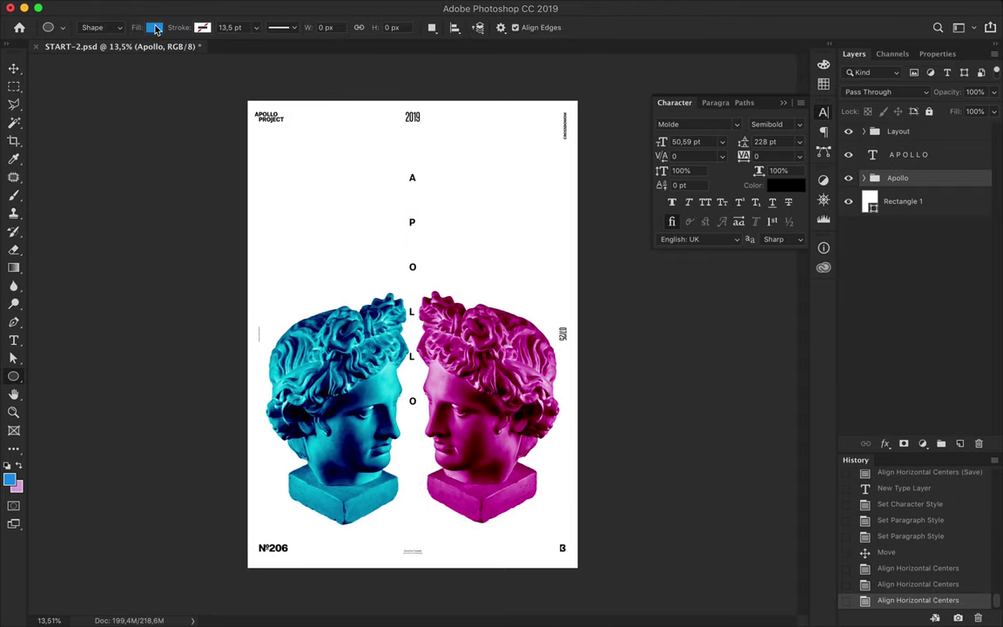
pyautogui.click(154, 27)
pyautogui.click(137, 109)
pyautogui.doubleClick(86, 199)
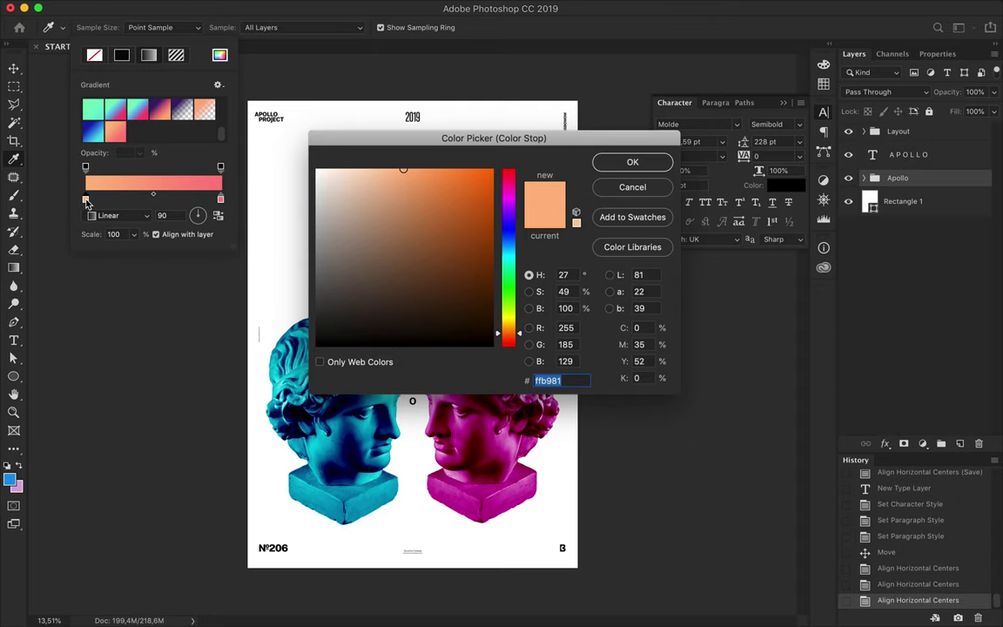
pyautogui.click(632, 161)
pyautogui.doubleClick(221, 198)
pyautogui.press('Return')
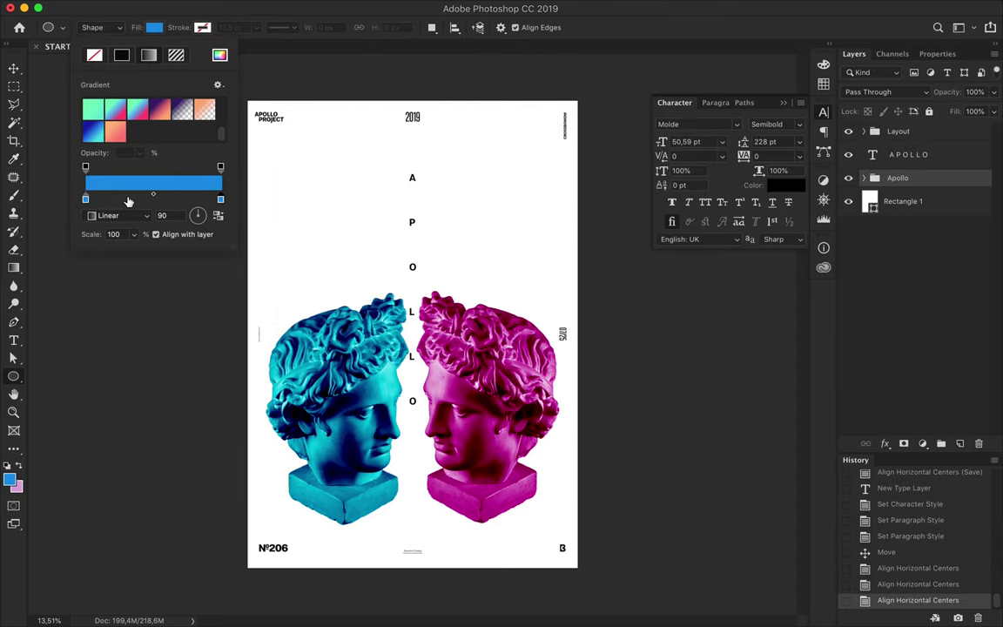
pyautogui.click(85, 167)
pyautogui.write('0')
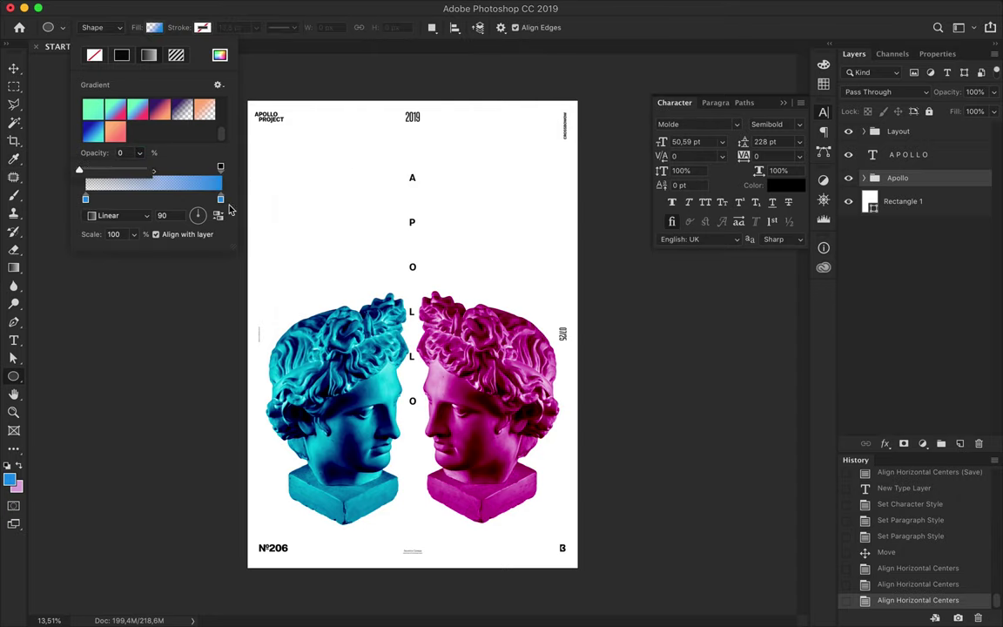
pyautogui.click(218, 84)
pyautogui.click(262, 88)
pyautogui.press('Return')
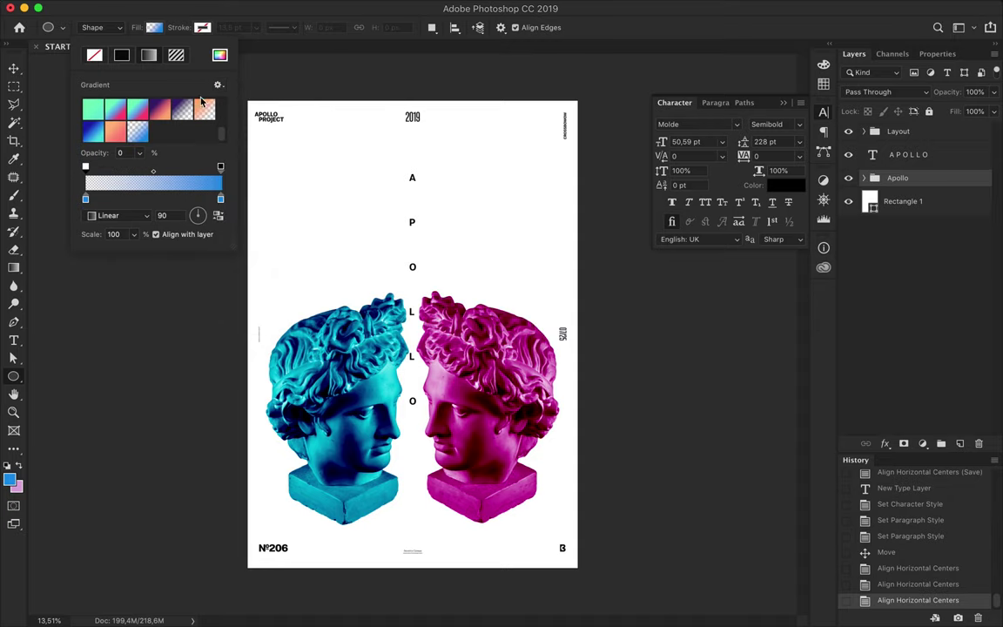
# Draw the blue gradient upward from the bottom on a new layer below the Apollo group.
pyautogui.click(153, 27)
pyautogui.press('g')
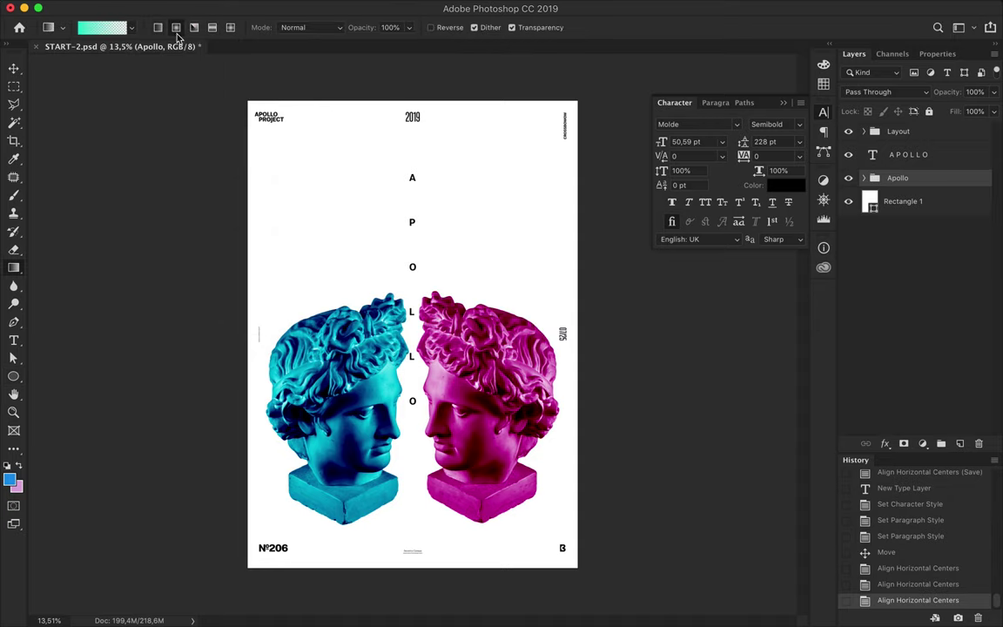
pyautogui.click(157, 27)
pyautogui.press('Return')
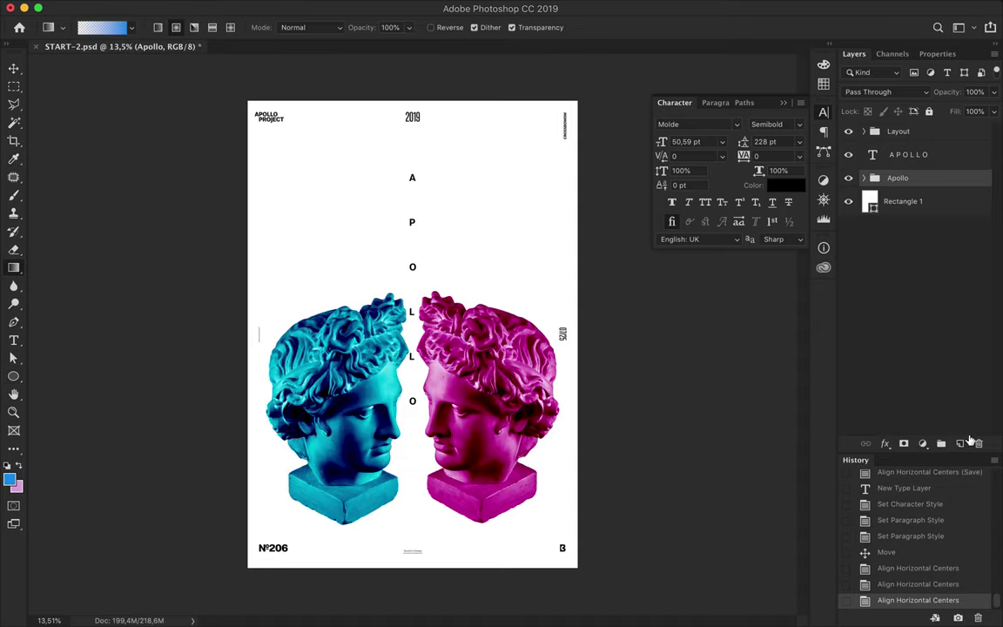
pyautogui.click(961, 443)
pyautogui.moveTo(413, 568); pyautogui.dragTo(412, 228)
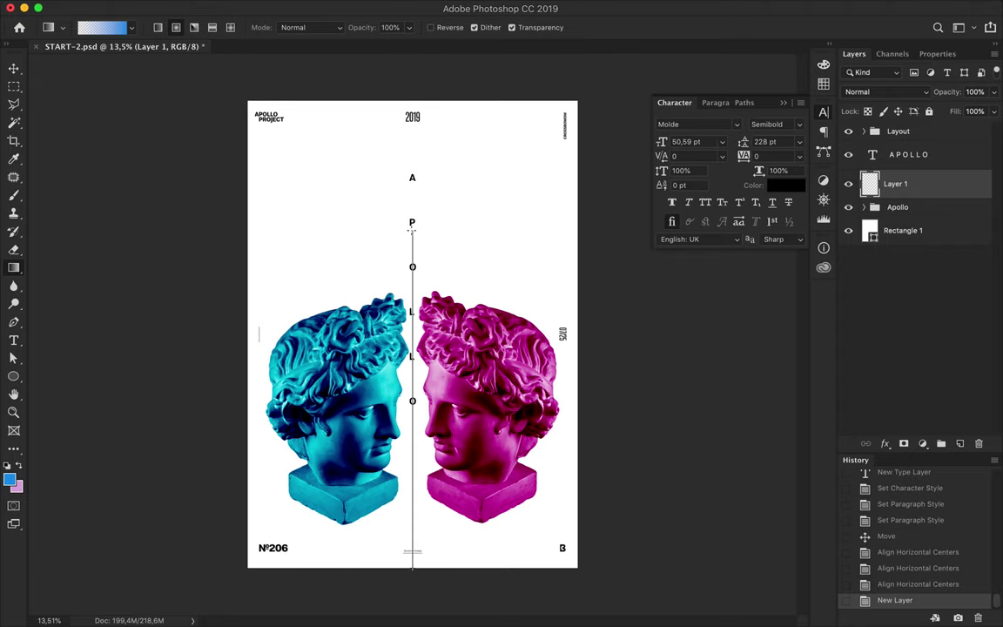
pyautogui.moveTo(410, 180); pyautogui.dragTo(412, 179)
pyautogui.hotkey('ctrl', 'z')
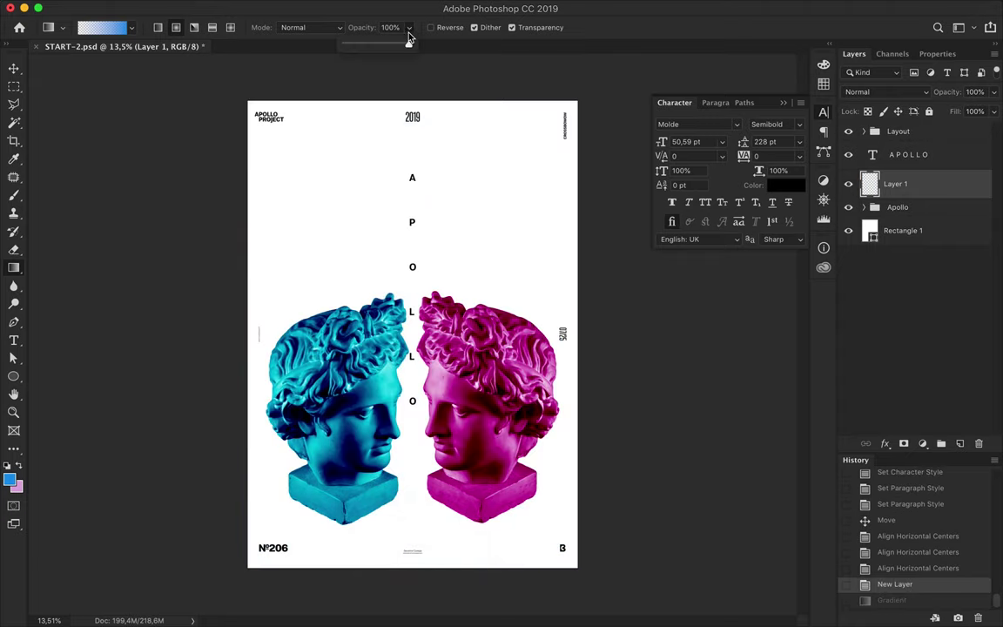
pyautogui.click(431, 27)
pyautogui.moveTo(412, 570); pyautogui.dragTo(410, 224)
pyautogui.press('v')
pyautogui.moveTo(903, 192); pyautogui.dragTo(906, 220)
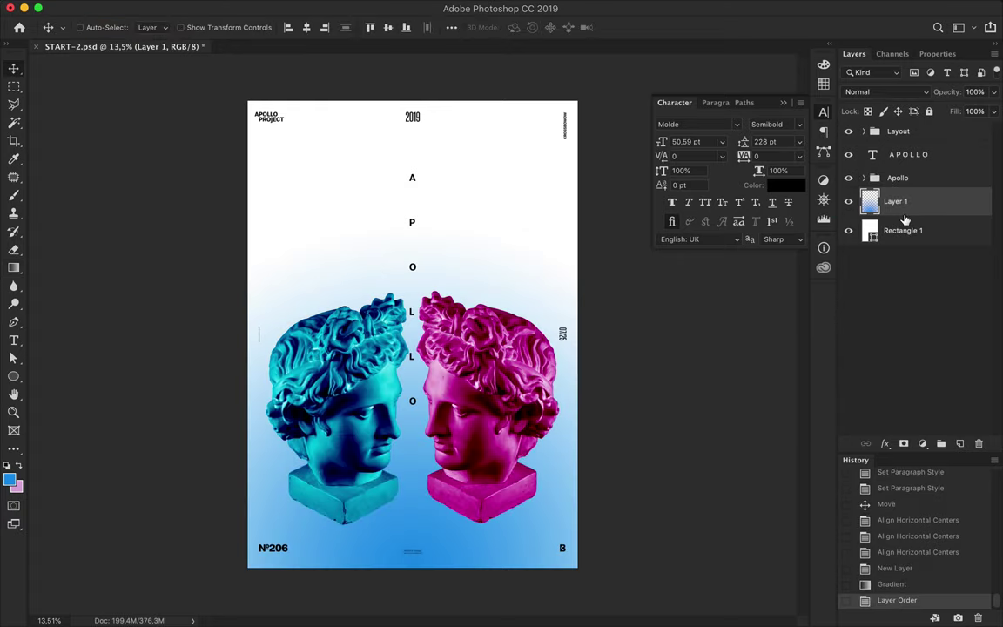
# Add a new empty layer and trial a pink gradient ellipse fill, undoing the ellipse.
pyautogui.press('a')
pyautogui.click(823, 83)
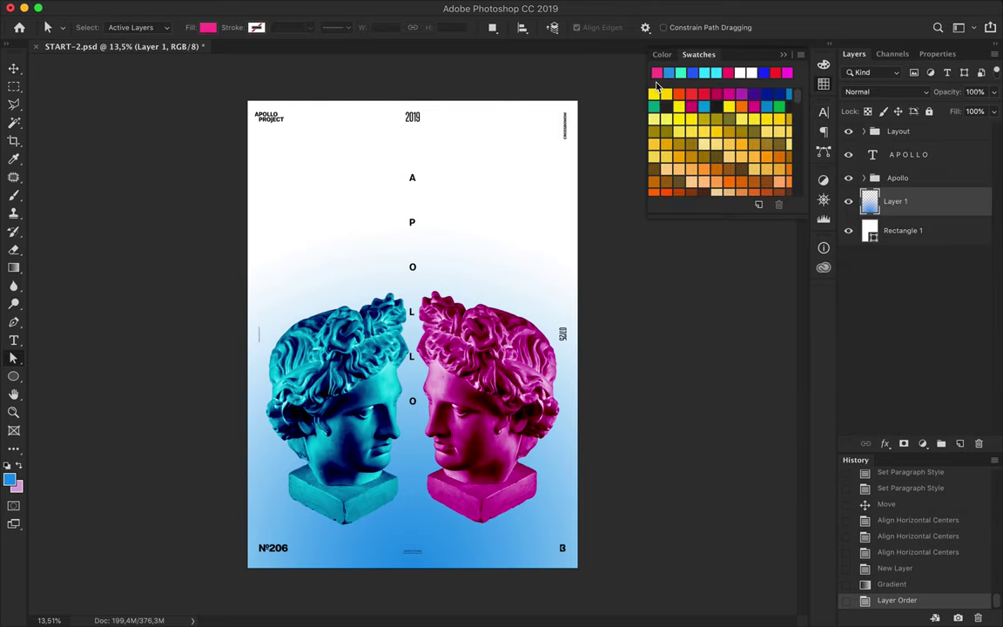
pyautogui.click(959, 443)
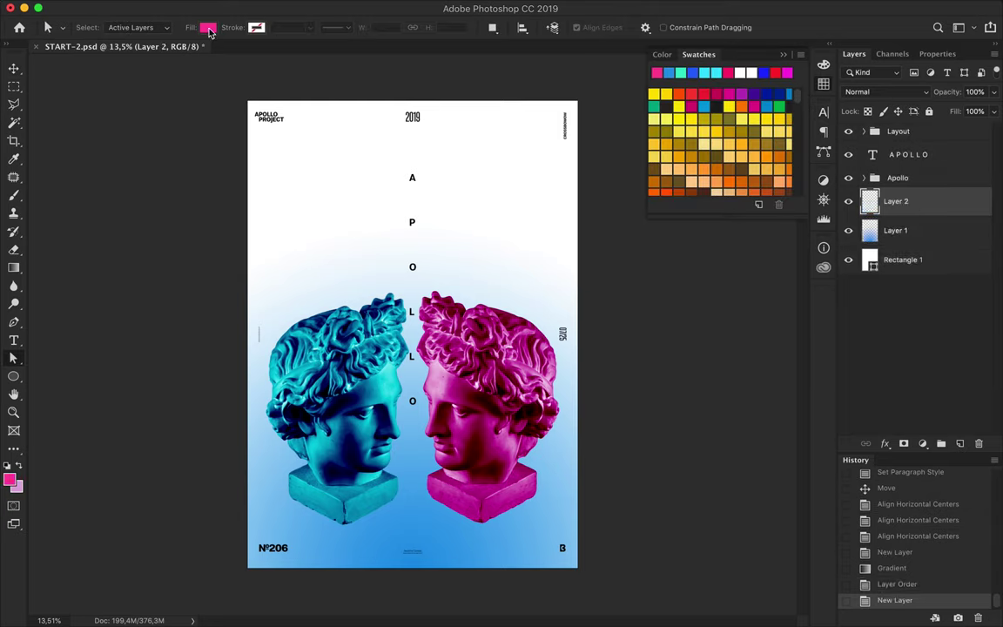
pyautogui.press('u')
pyautogui.click(154, 27)
pyautogui.click(149, 55)
pyautogui.click(138, 109)
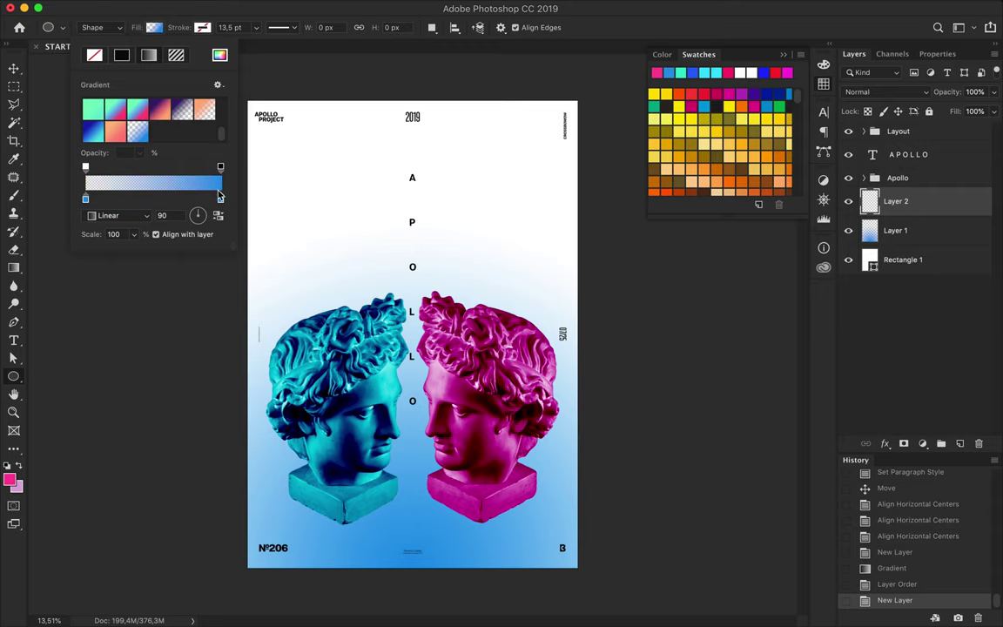
pyautogui.doubleClick(219, 200)
pyautogui.click(13, 433)
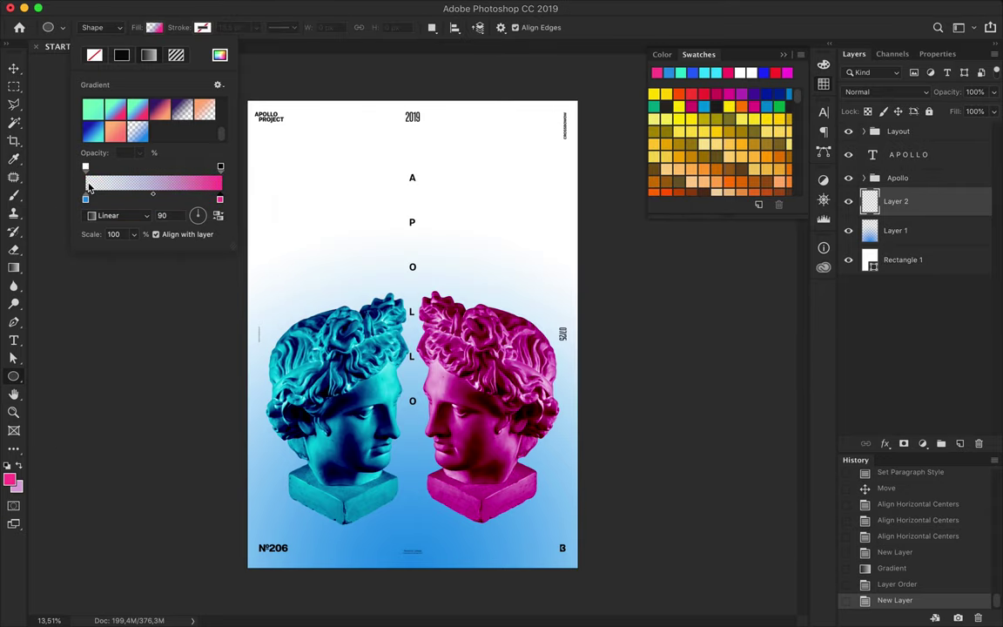
pyautogui.press('Return')
pyautogui.click(412, 566)
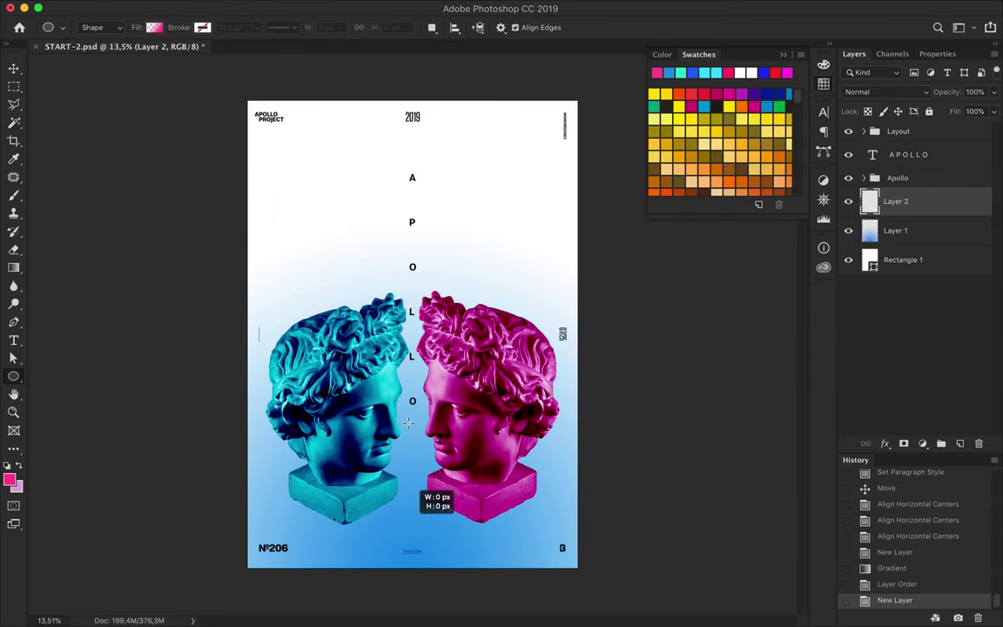
pyautogui.moveTo(412, 566); pyautogui.dragTo(412, 224)
pyautogui.hotkey('ctrl', 'z')
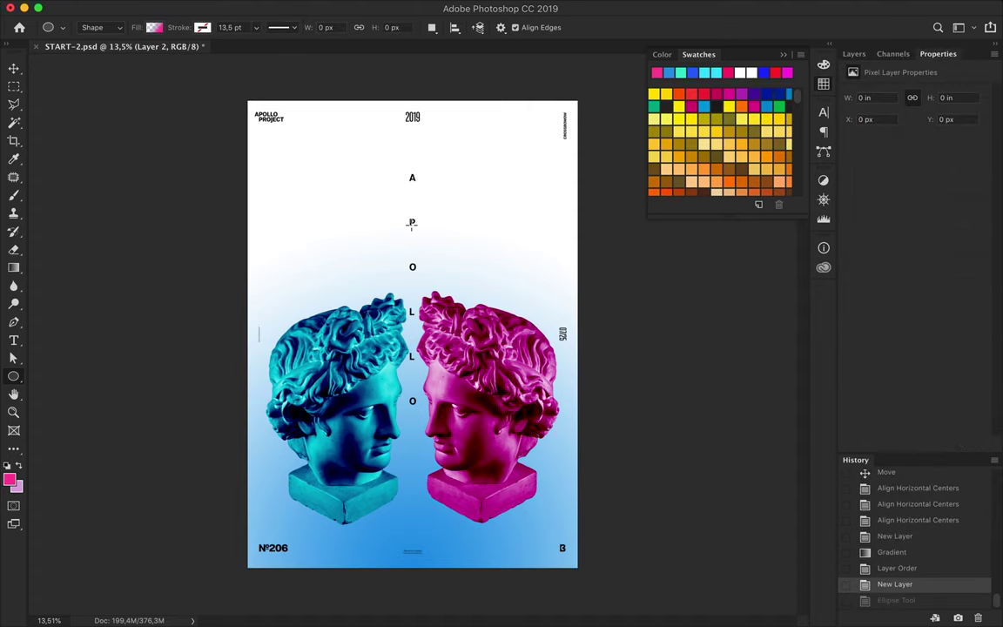
# Switch to the Gradient tool and step back in history to the empty layer.
pyautogui.press('g')
pyautogui.click(102, 27)
pyautogui.click(520, 87)
pyautogui.hotkey('ctrl', 'z')
pyautogui.hotkey('ctrl', 'z')
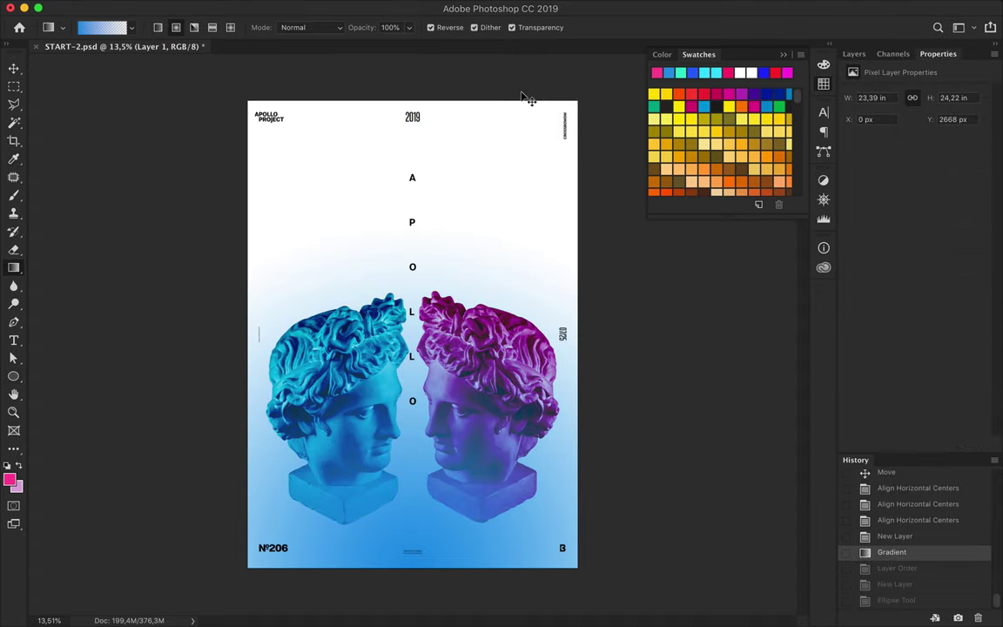
pyautogui.hotkey('ctrl', 'shift', 'z')
pyautogui.hotkey('ctrl', 'shift', 'z')
pyautogui.hotkey('ctrl', 'shift', 'z')
pyautogui.hotkey('ctrl', 'z')
pyautogui.click(102, 27)
# Set a white-to-pink gradient, save it as a preset, and draw it up from the bottom.
pyautogui.doubleClick(236, 328)
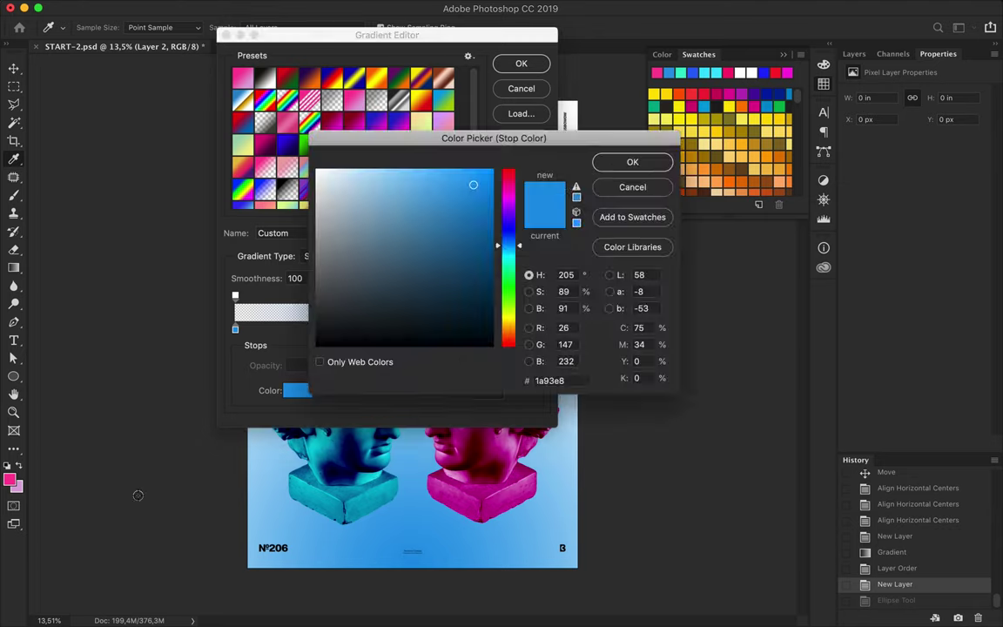
pyautogui.click(10, 478)
pyautogui.press('Return')
pyautogui.doubleClick(235, 328)
pyautogui.press('Return')
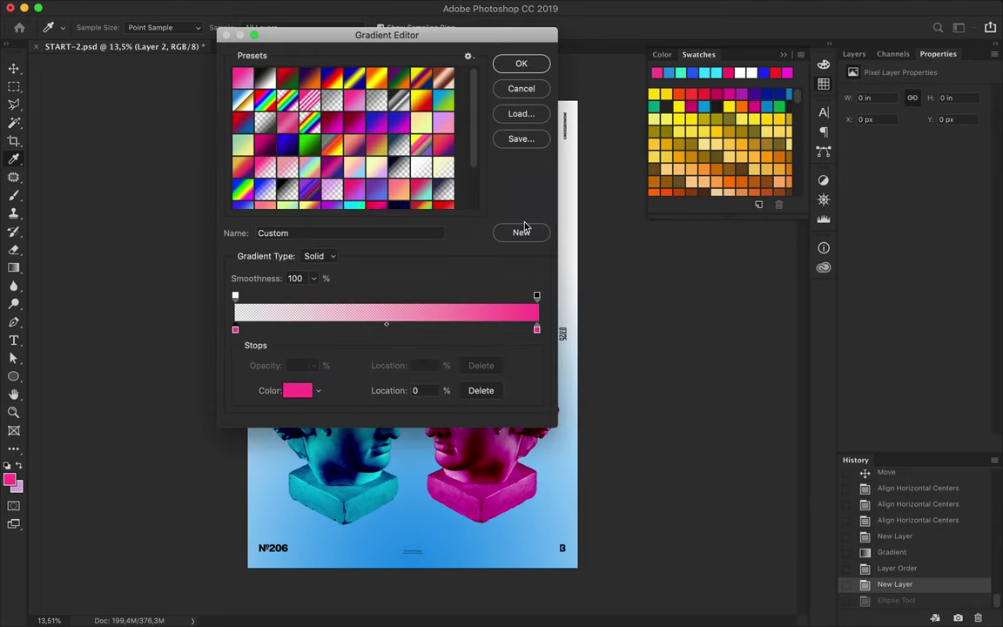
pyautogui.click(521, 232)
pyautogui.click(518, 64)
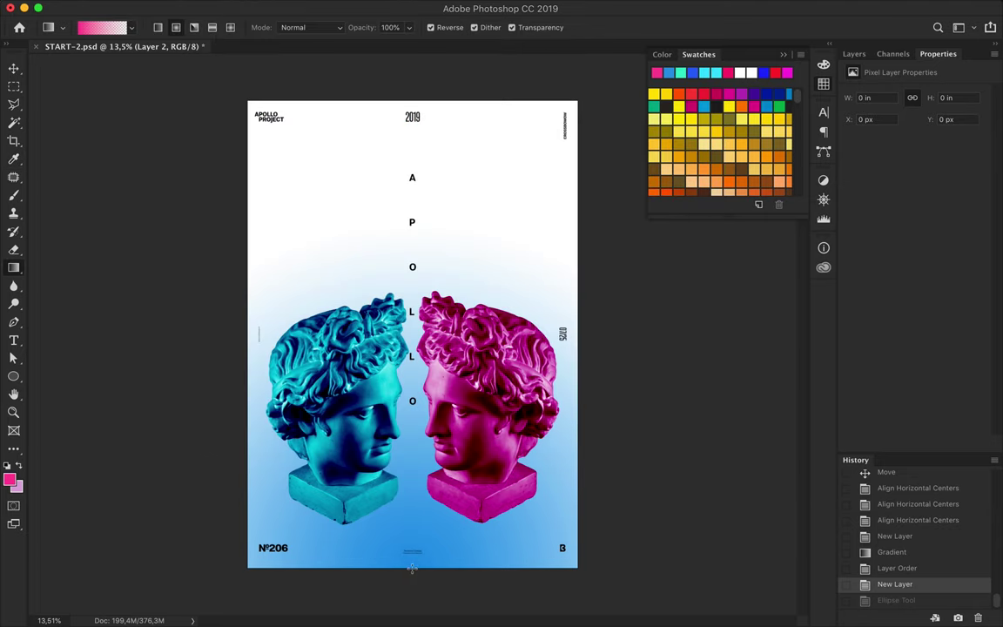
pyautogui.moveTo(412, 567); pyautogui.dragTo(418, 228)
# Add layer masks to both Layer 2 and Layer 1.
pyautogui.press('v')
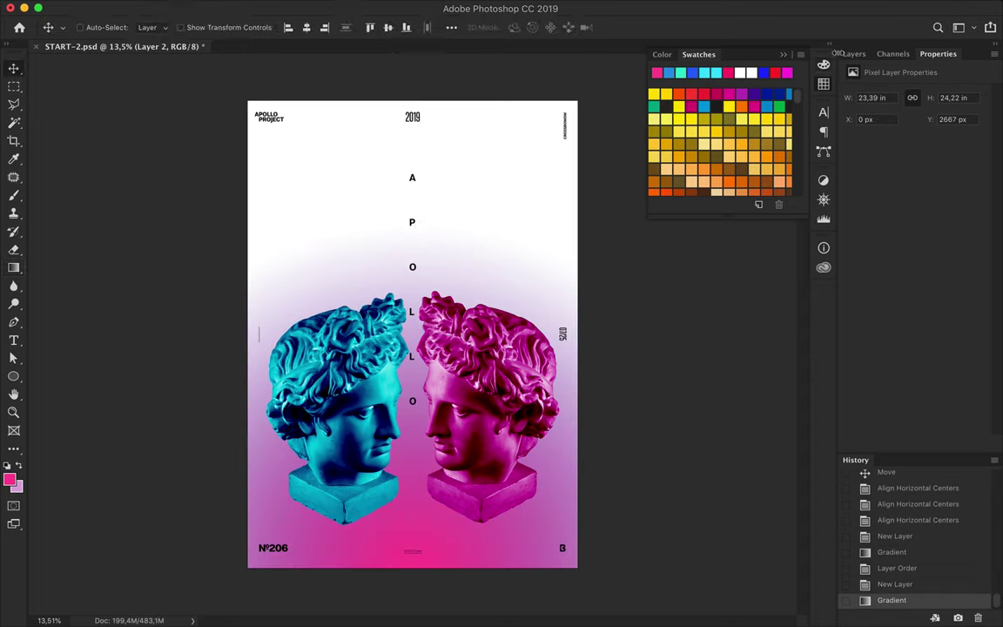
pyautogui.click(904, 444)
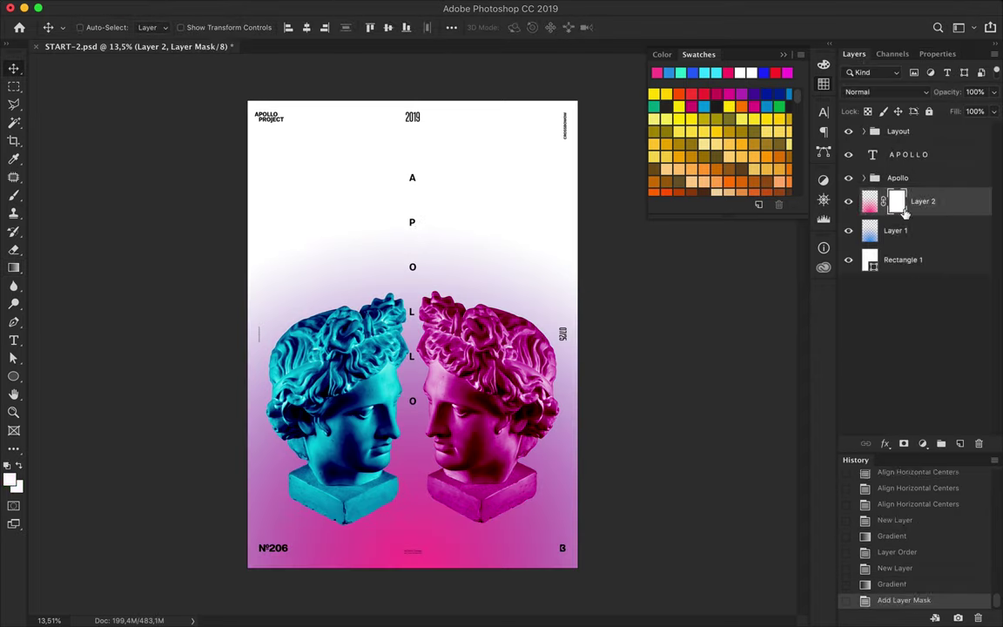
pyautogui.click(895, 231)
pyautogui.click(904, 444)
# Try a rectangular selection and a solid-fill ellipse over the right bust, then discard both.
pyautogui.press('m')
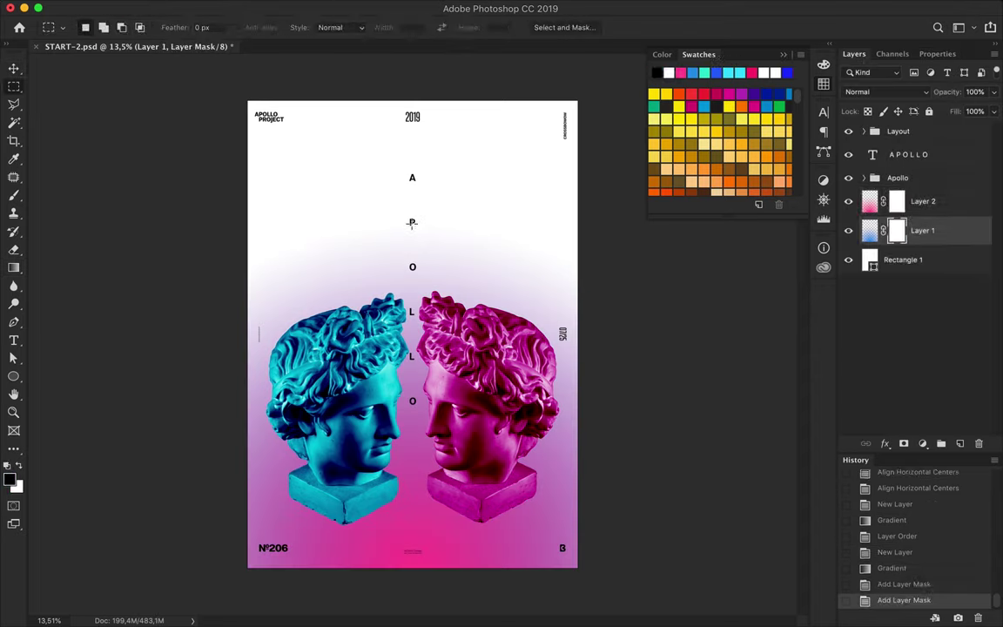
pyautogui.moveTo(412, 222); pyautogui.dragTo(600, 531)
pyautogui.hotkey('ctrl', 'd')
pyautogui.click(9, 478)
pyautogui.press('Escape')
pyautogui.press('u')
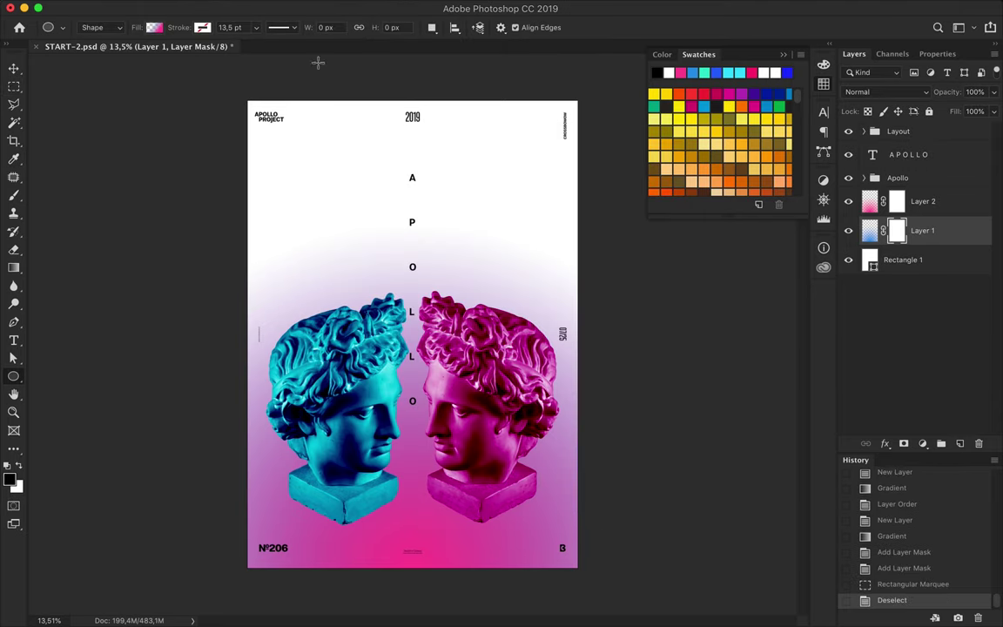
pyautogui.click(154, 27)
pyautogui.click(121, 55)
pyautogui.moveTo(412, 180); pyautogui.dragTo(641, 530)
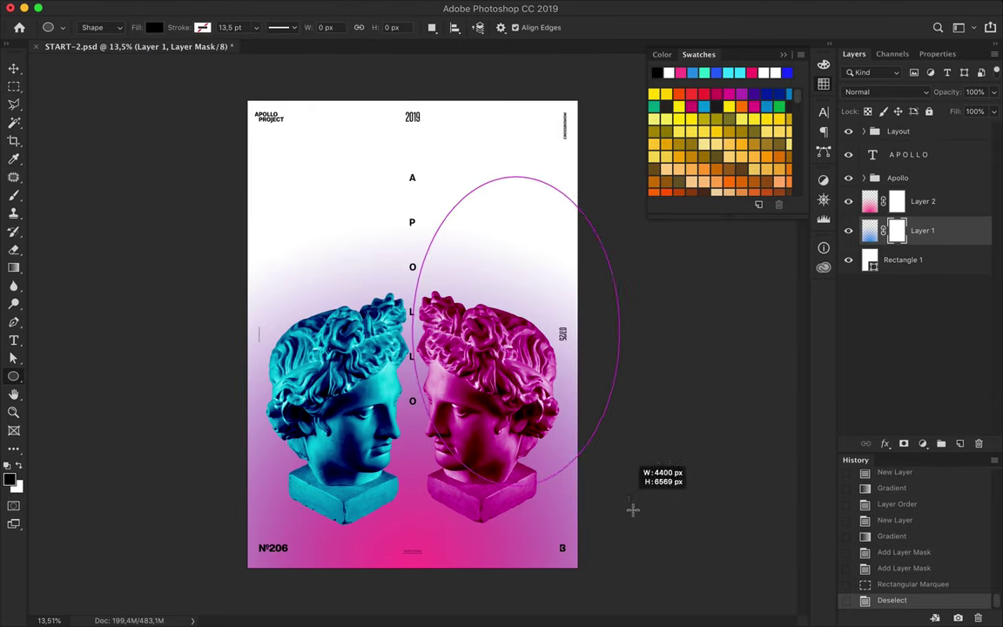
pyautogui.hotkey('ctrl', 'z')
# Draw a rectangle (Rectangle 2) covering the poster's right half and reorder it in the layer stack.
pyautogui.hotkey('shift', 'u')
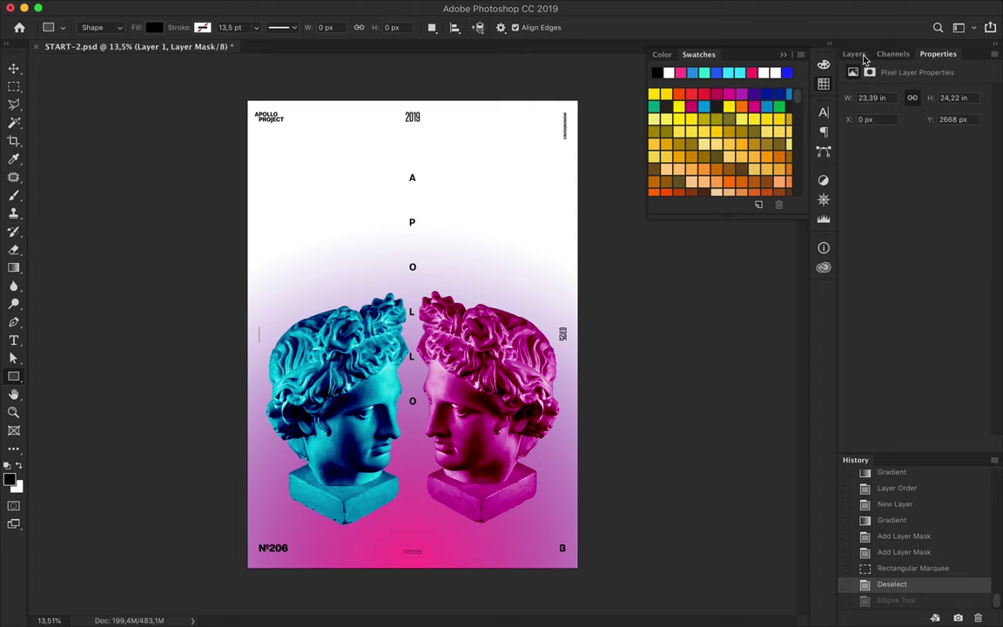
pyautogui.click(854, 53)
pyautogui.moveTo(411, 221); pyautogui.dragTo(606, 583)
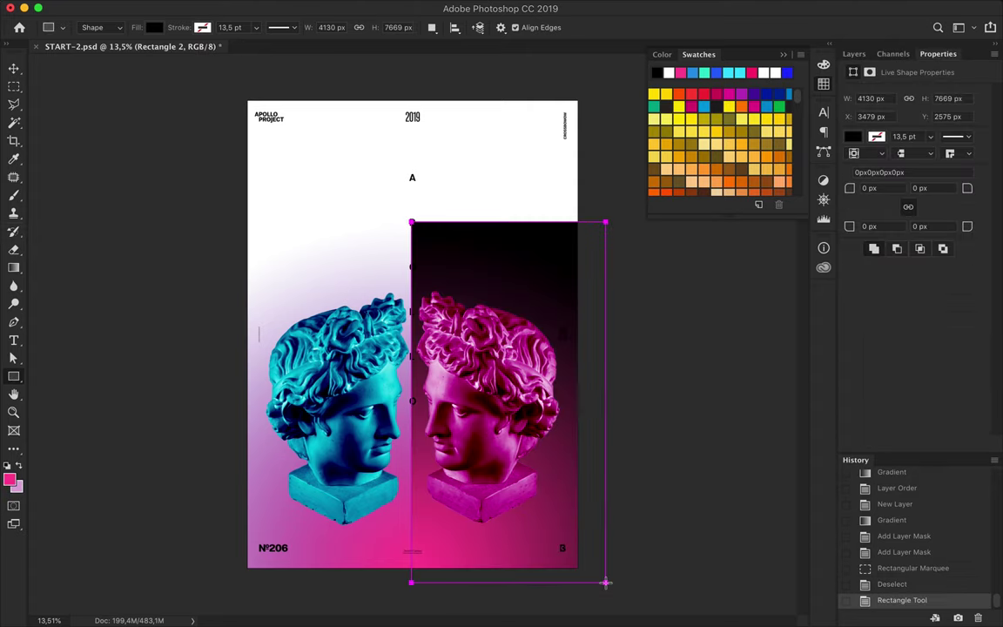
pyautogui.click(855, 54)
pyautogui.press('Delete')
pyautogui.click(896, 230)
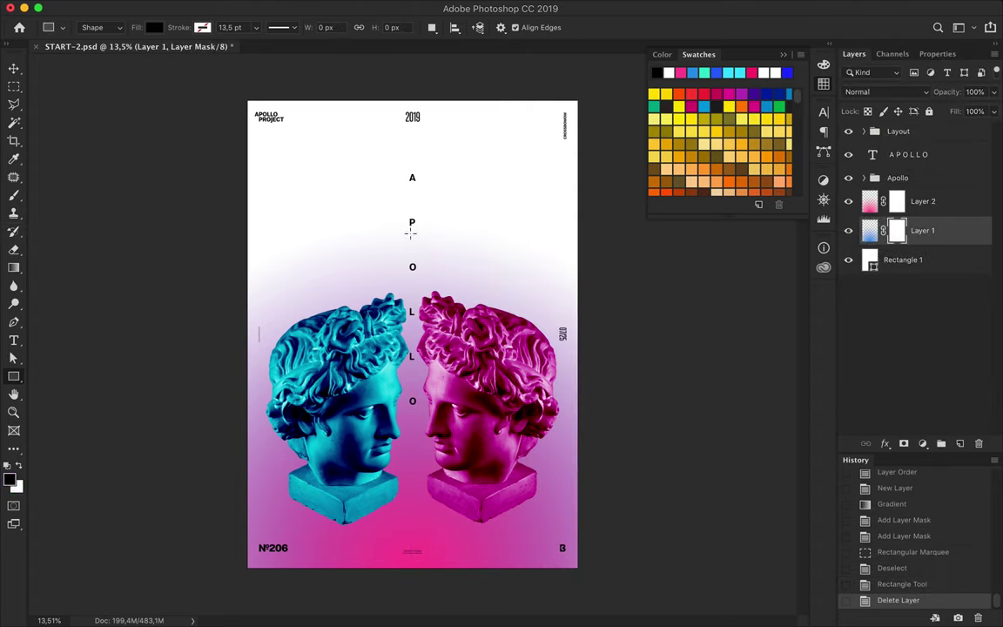
pyautogui.moveTo(412, 224)
pyautogui.mouseDown()
pyautogui.moveTo(570, 578)
pyautogui.moveTo(582, 577)
pyautogui.mouseUp()
pyautogui.click(854, 54)
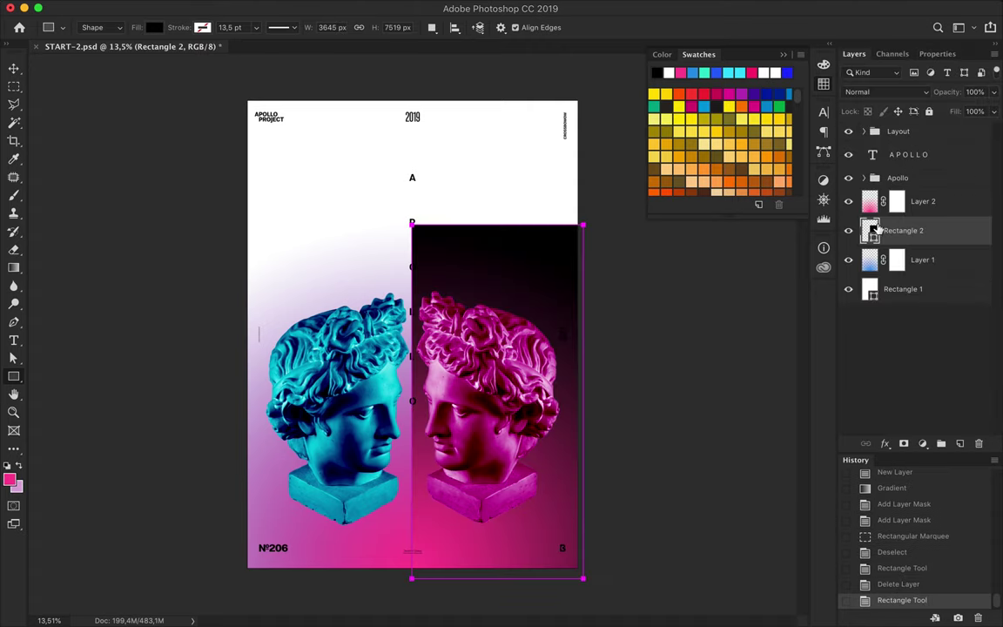
pyautogui.moveTo(903, 230); pyautogui.dragTo(885, 247)
# Copy the rectangle's path and paste it as Layer 1's vector mask.
pyautogui.press('v')
pyautogui.press('a')
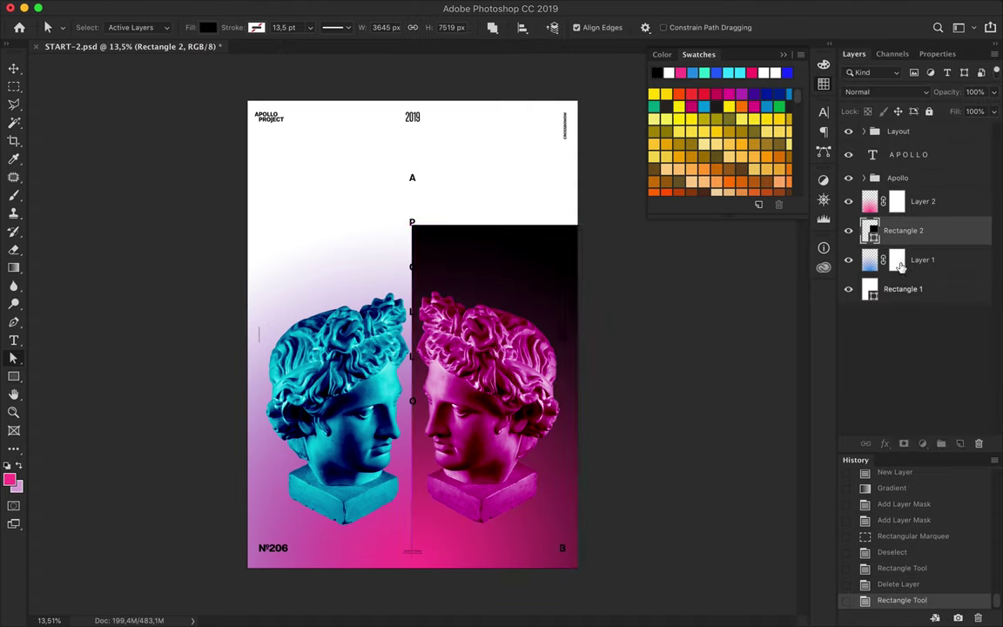
pyautogui.rightClick(899, 265)
pyautogui.press('Escape')
pyautogui.hotkey('ctrl', 'v')
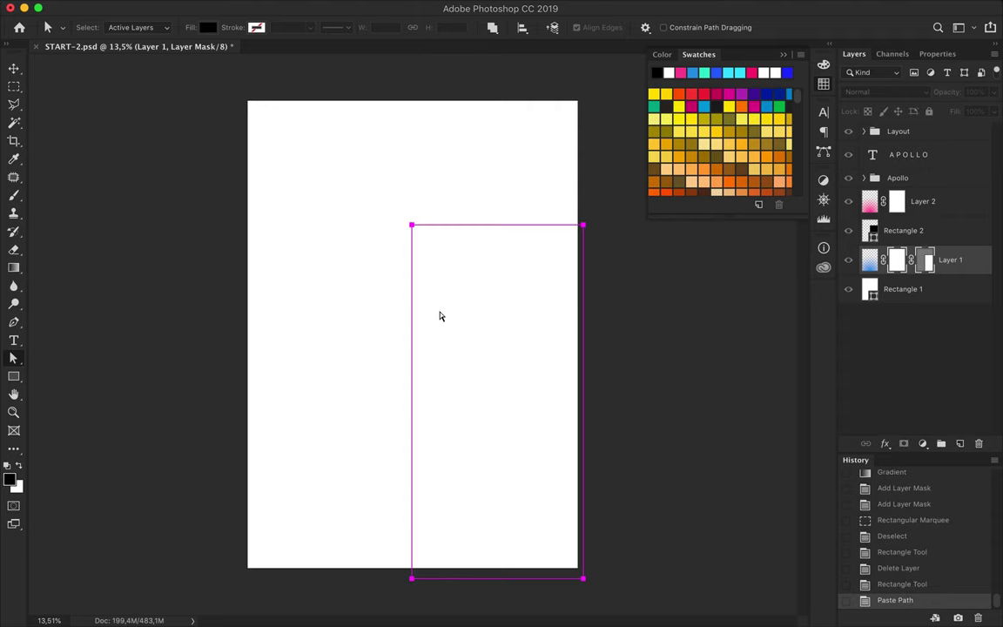
# Delete the Rectangle 2 layer and copy Layer 1's vector mask onto Layer 2.
pyautogui.press('v')
pyautogui.click(897, 230)
pyautogui.press('Delete')
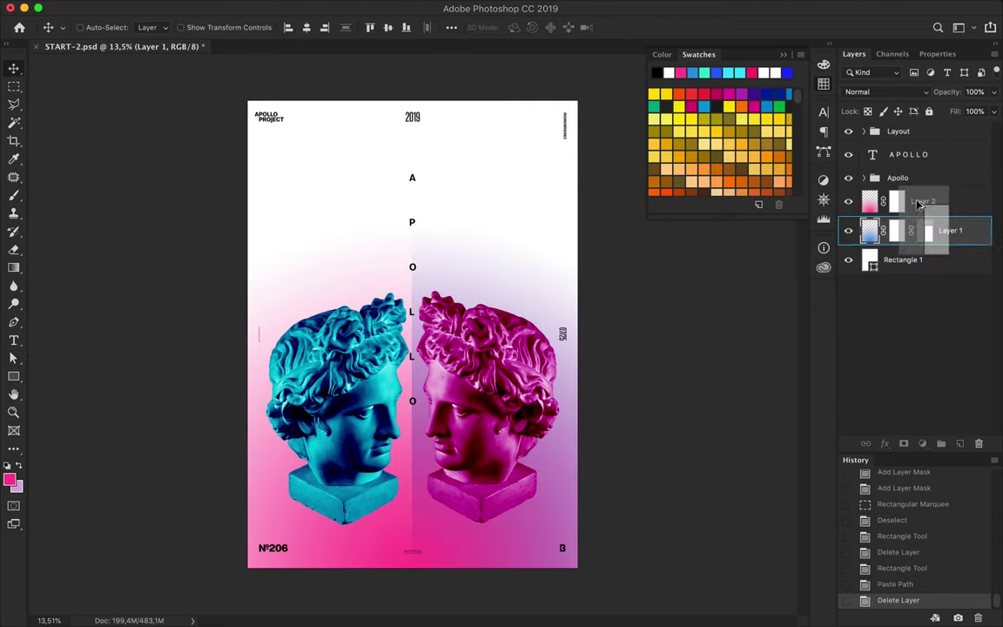
pyautogui.moveTo(932, 220); pyautogui.dragTo(911, 201)
# Slide the pink gradient on Layer 2 onto the poster's left half and zoom into the seam.
pyautogui.click(871, 202)
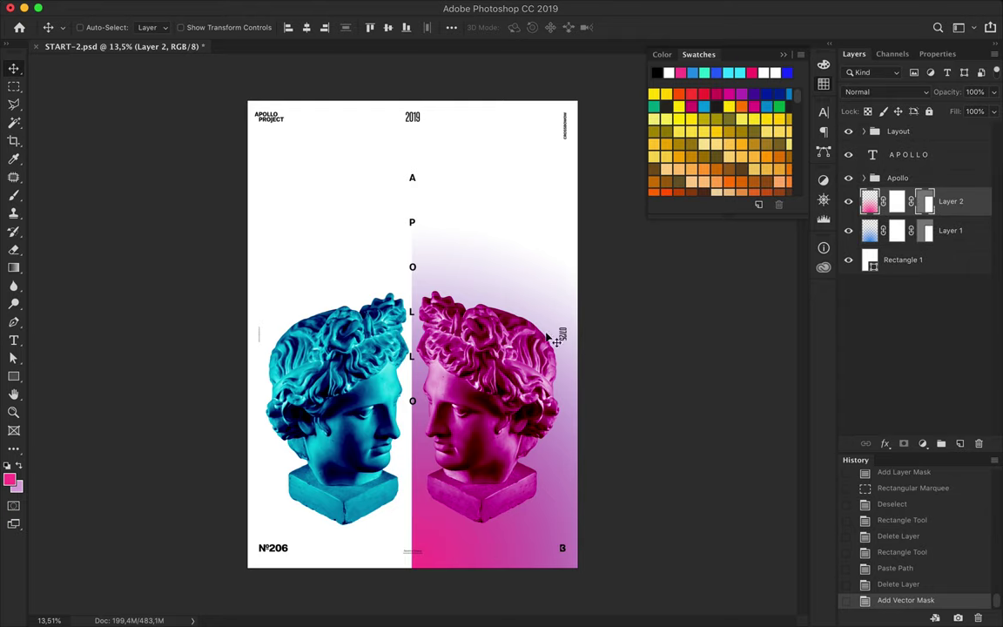
pyautogui.moveTo(514, 383); pyautogui.dragTo(350, 384)
pyautogui.scroll(3, 413, 340)
pyautogui.scroll(2, 415, 477)
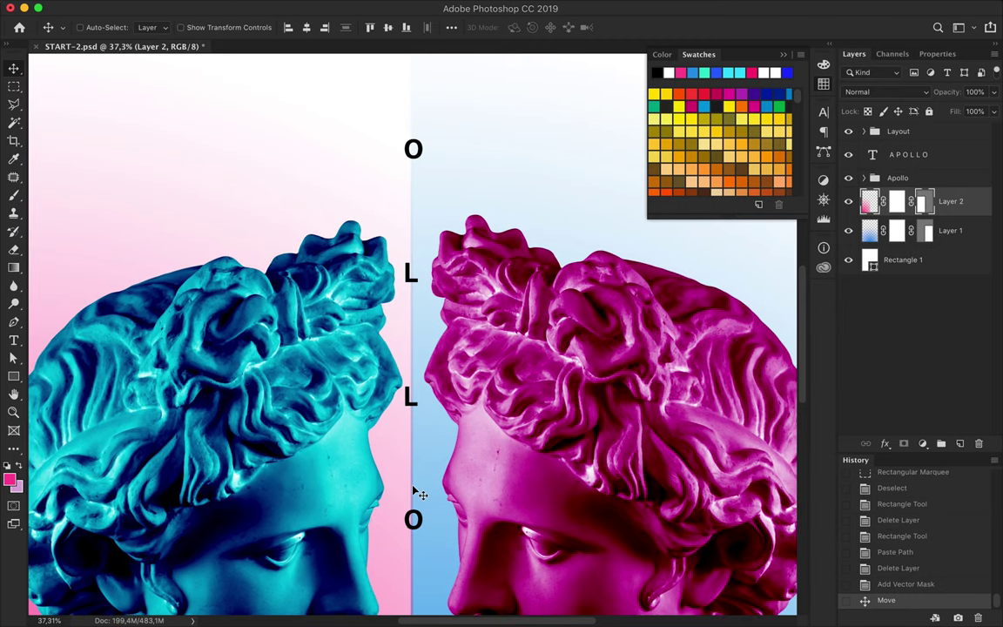
pyautogui.scroll(2, 414, 483)
pyautogui.scroll(2, 414, 488)
pyautogui.scroll(2, 415, 490)
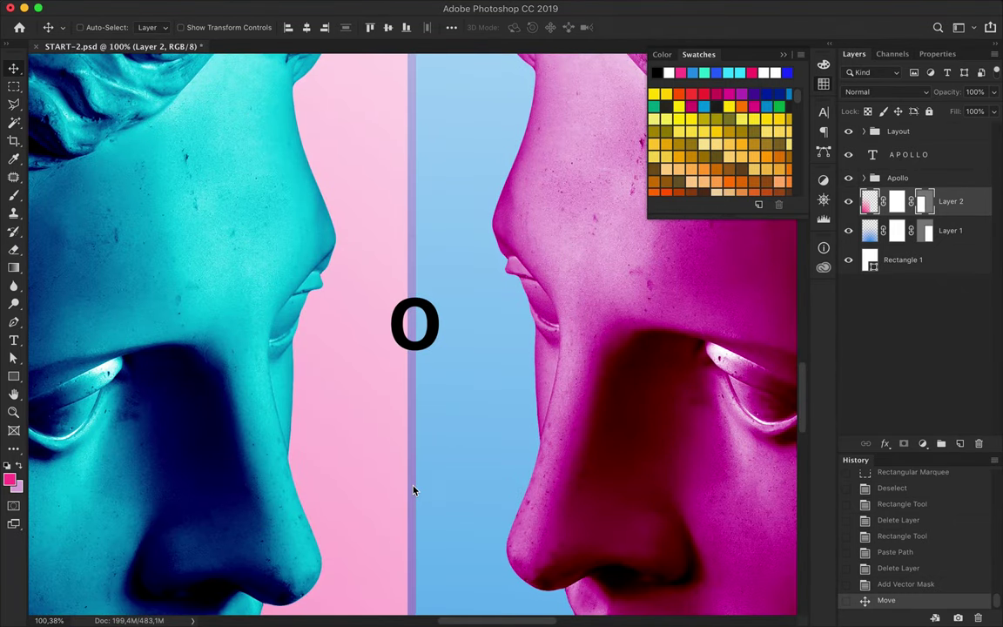
# Nudge Layer 1 and Layer 2 until the blue and pink halves meet cleanly, then fit the poster in view.
pyautogui.click(925, 231)
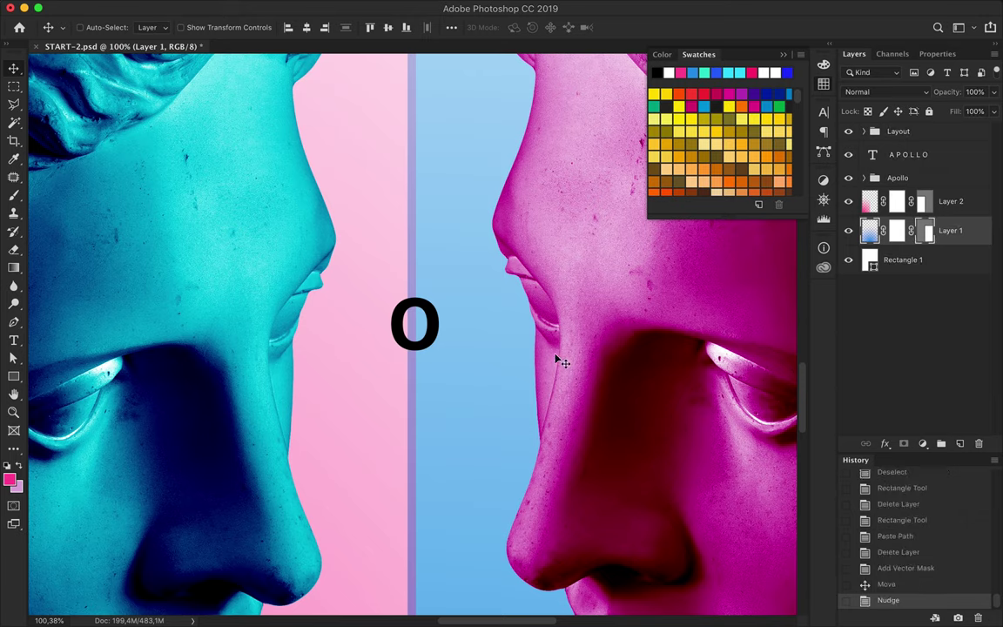
pyautogui.hotkey('shift', 'Right')
pyautogui.moveTo(485, 376); pyautogui.dragTo(477, 378)
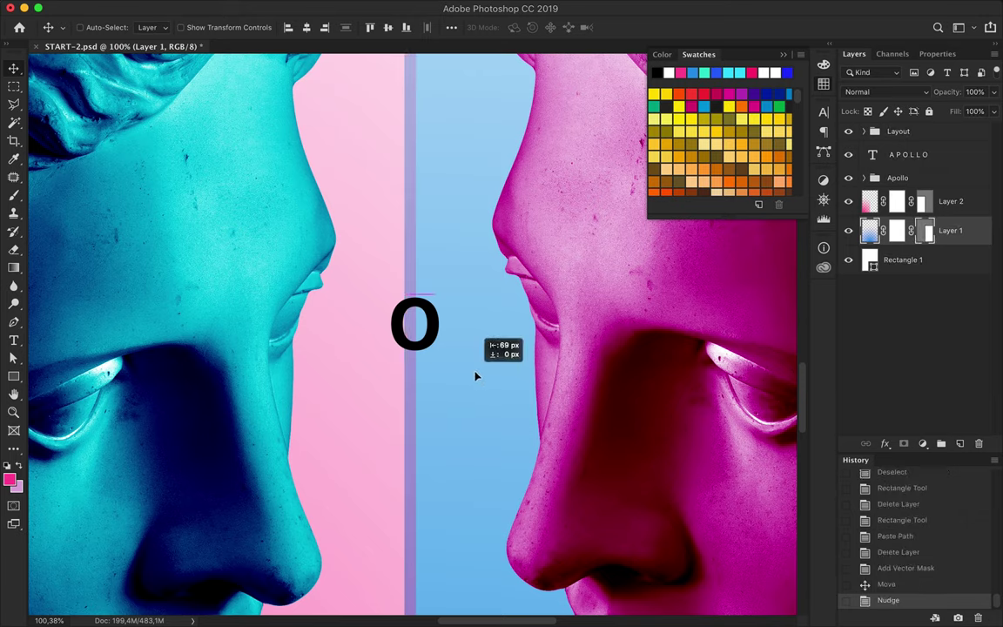
pyautogui.press('Right')
pyautogui.press('Right')
pyautogui.press('Right')
pyautogui.press('Right')
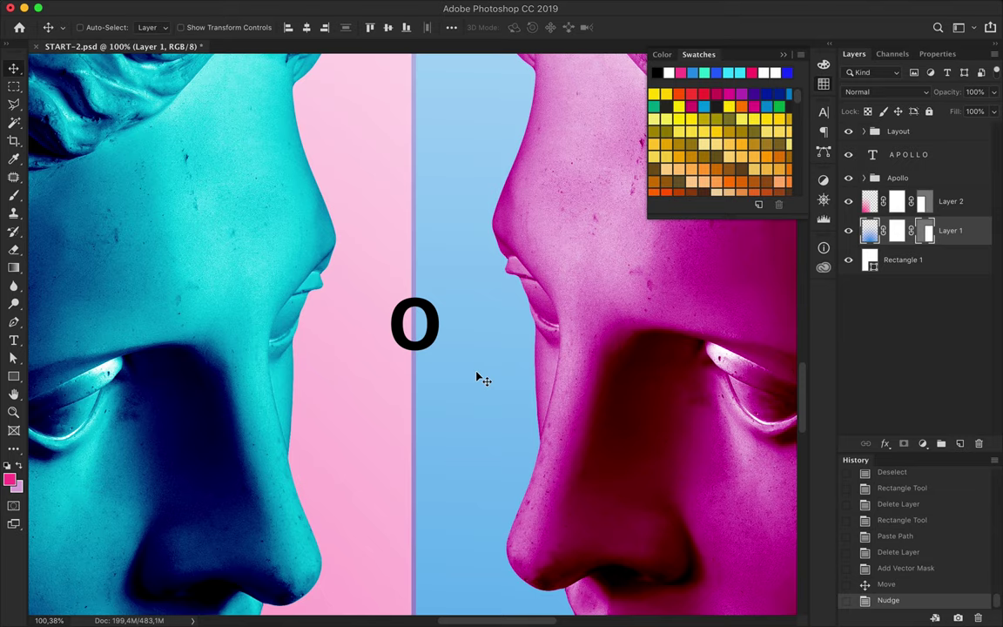
pyautogui.press('Right')
pyautogui.press('Right')
pyautogui.press('Right')
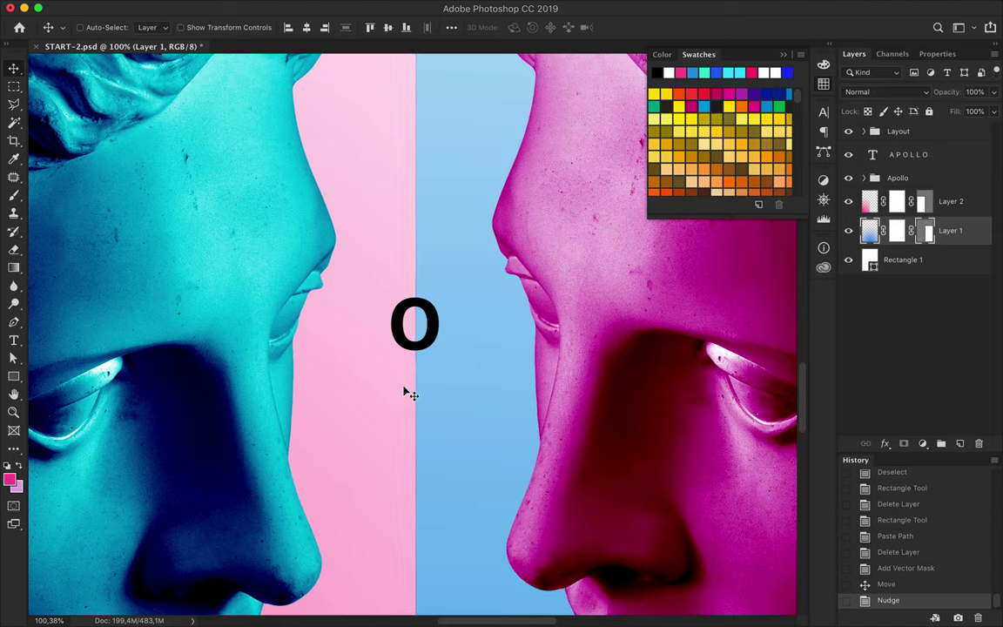
pyautogui.click(950, 201)
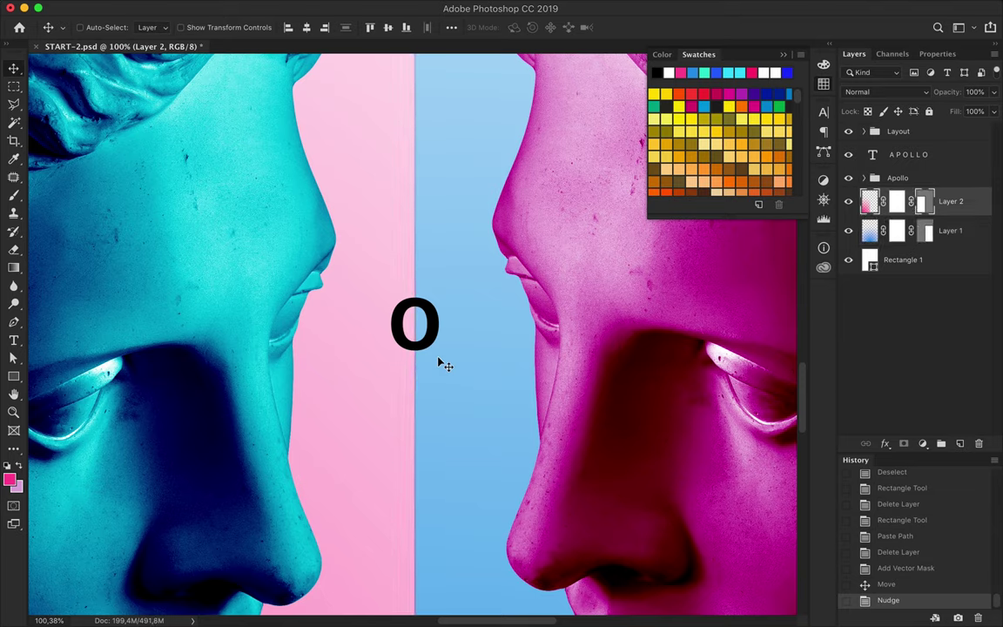
pyautogui.press('Right')
pyautogui.hotkey('ctrl', '0')
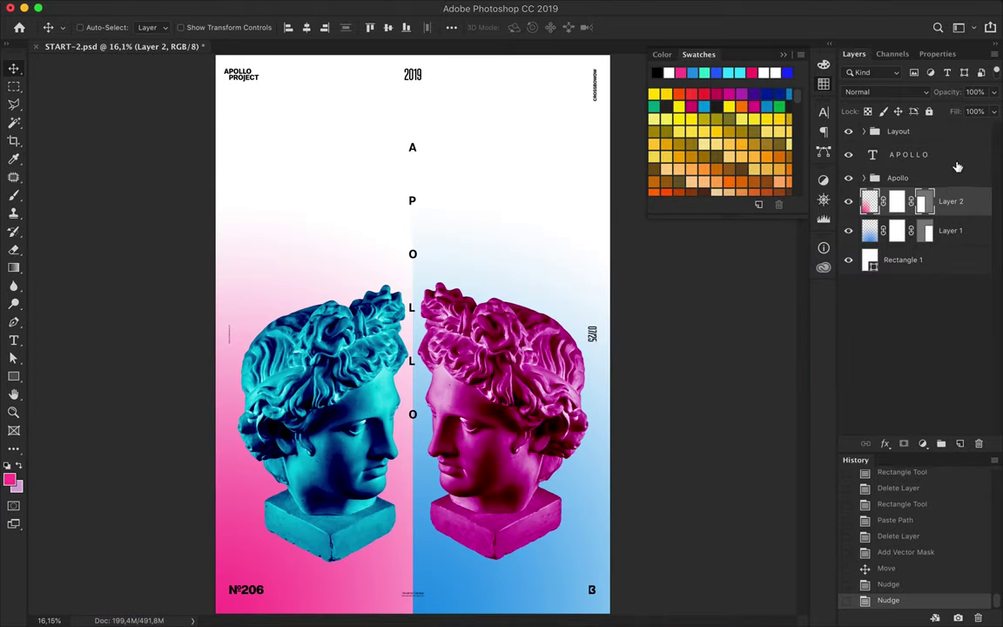
# Duplicate Layer 2 and Layer 1 above the Apollo group and merge the two copies.
pyautogui.moveTo(949, 201); pyautogui.dragTo(958, 178)
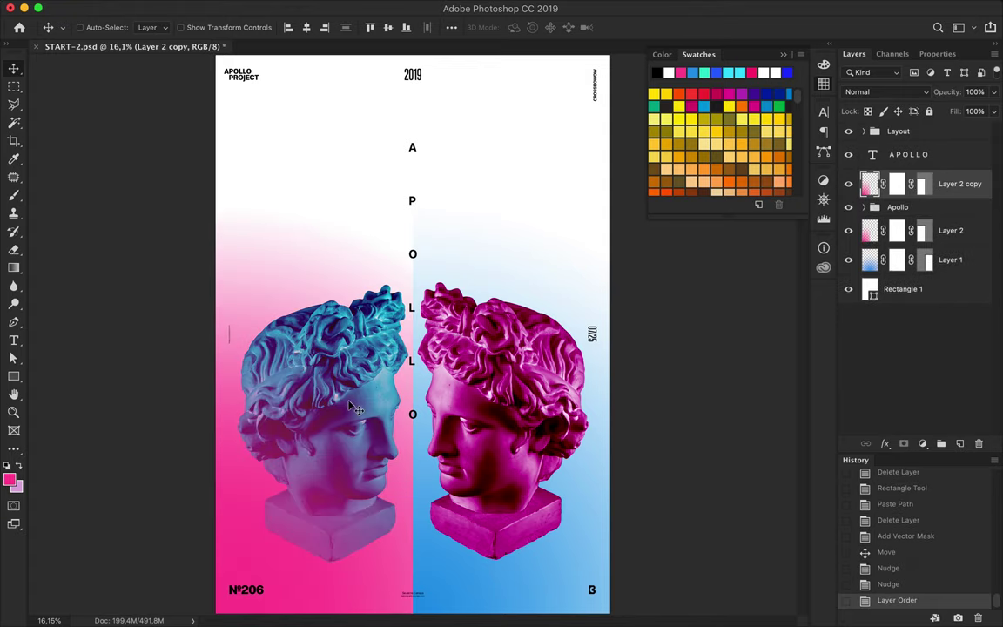
pyautogui.moveTo(972, 260); pyautogui.dragTo(955, 171)
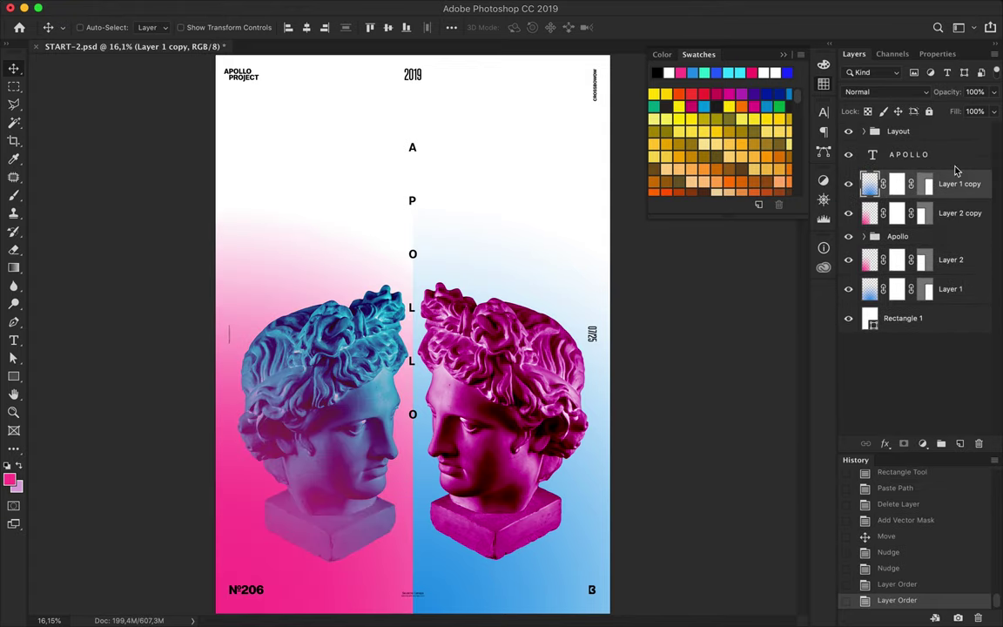
pyautogui.keyDown('ctrl'); pyautogui.click(958, 214); pyautogui.keyUp('ctrl')
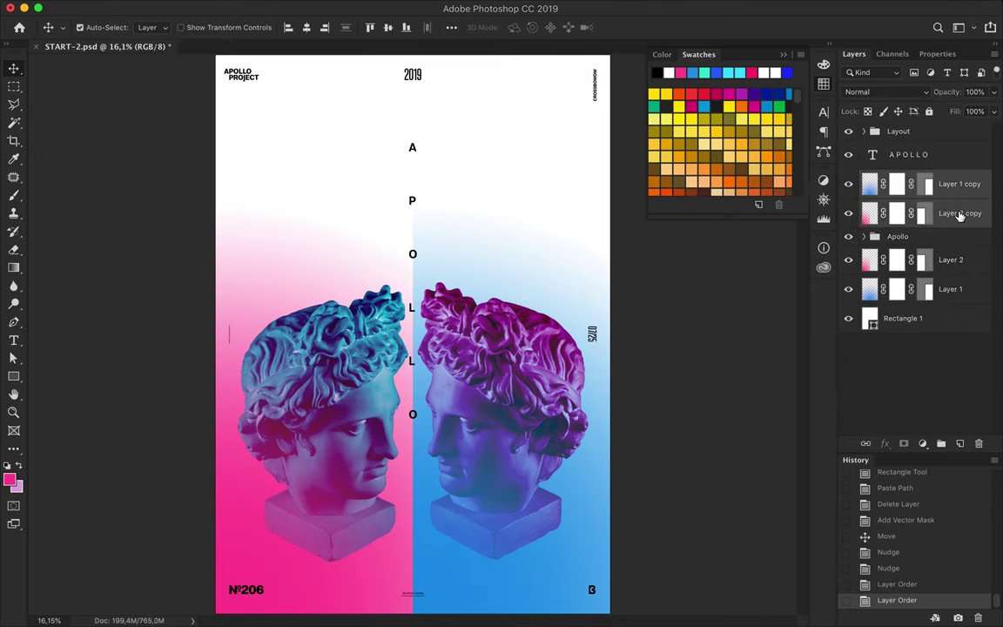
pyautogui.hotkey('ctrl', 'e')
# Warp the merged copy so its top curves and its middle sags downward.
pyautogui.hotkey('ctrl', 't')
pyautogui.rightClick(376, 245)
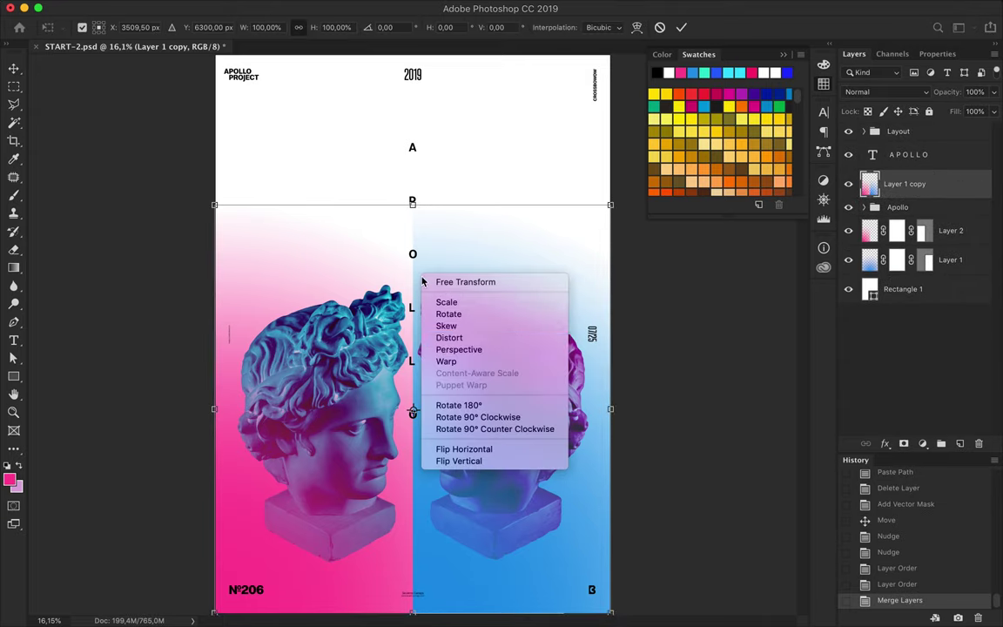
pyautogui.click(387, 366)
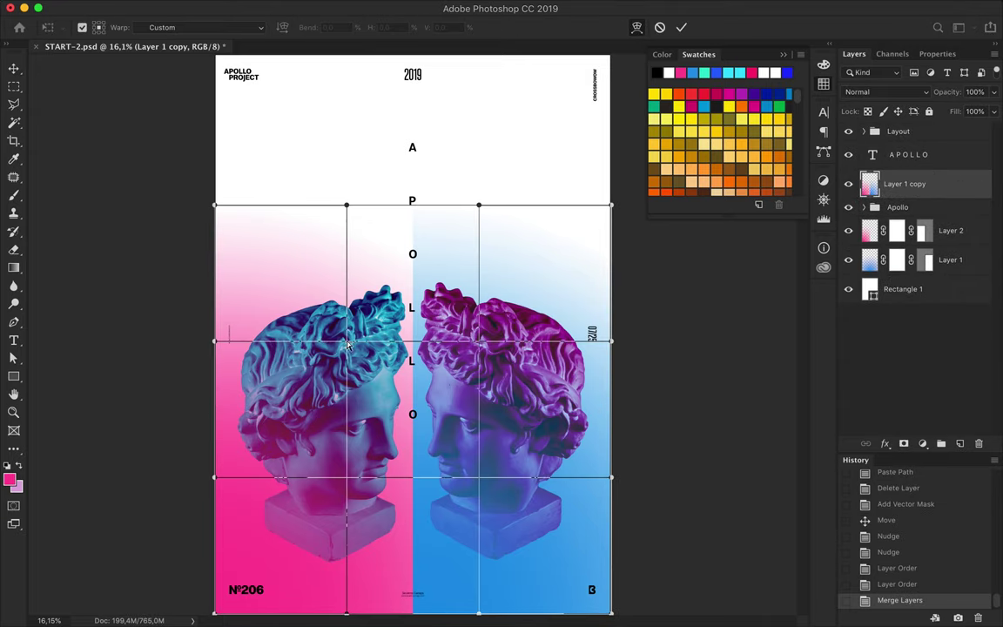
pyautogui.moveTo(396, 300); pyautogui.dragTo(485, 326)
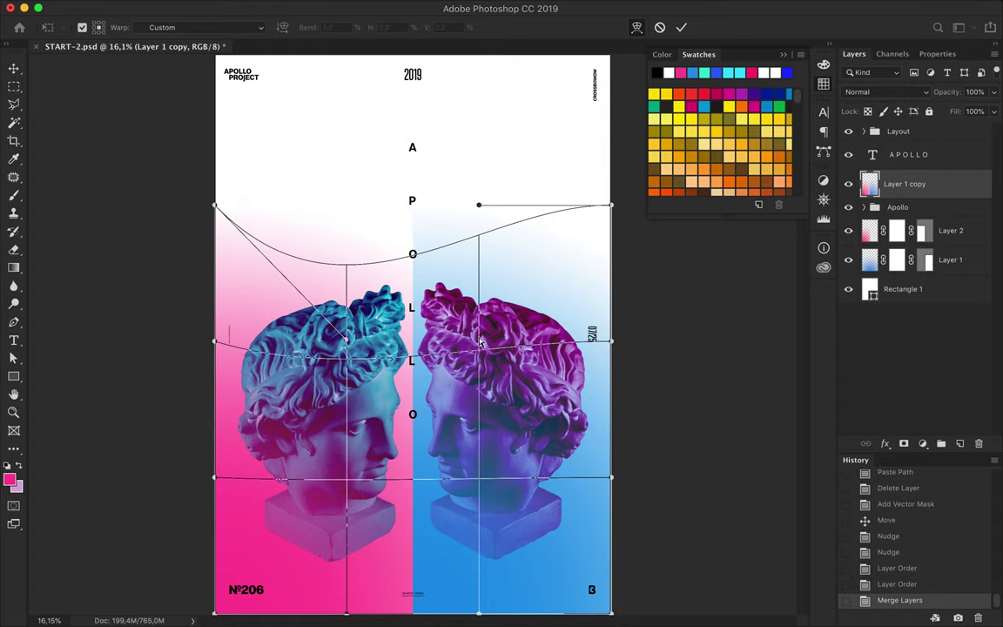
pyautogui.moveTo(405, 429); pyautogui.dragTo(416, 593)
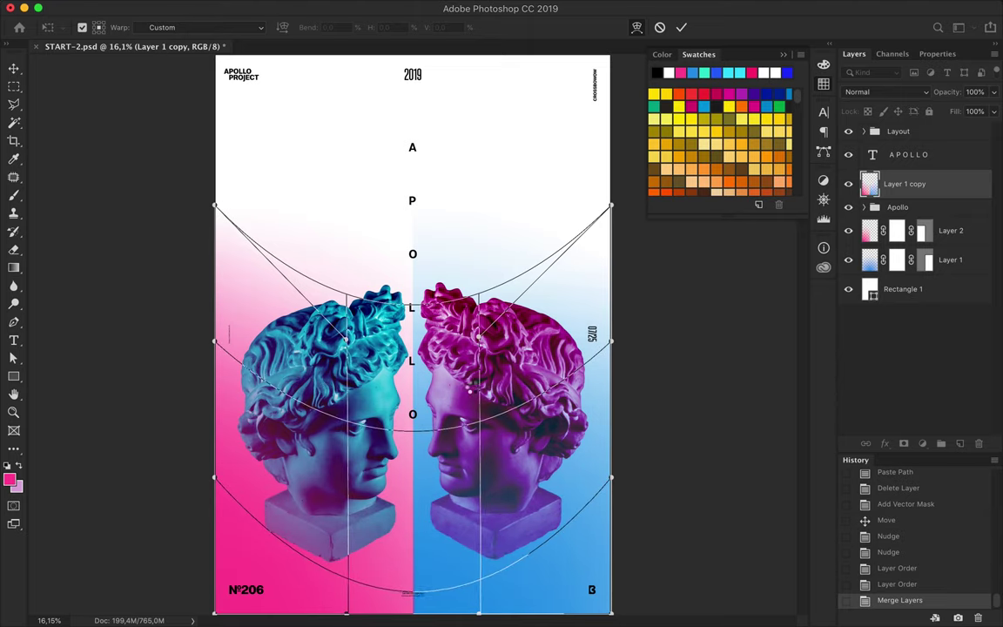
pyautogui.press('Return')
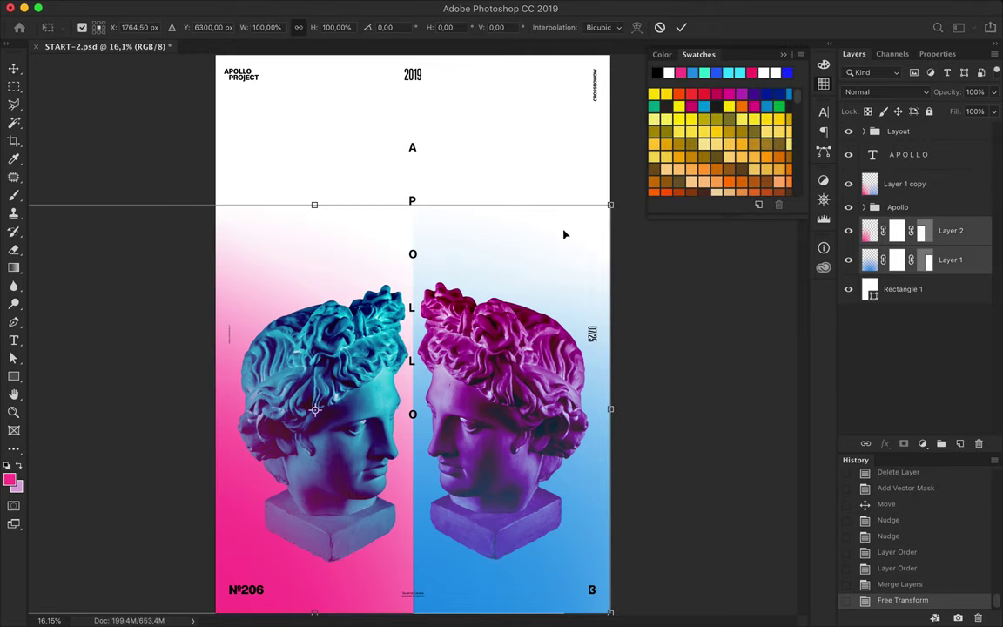
pyautogui.hotkey('ctrl', '-')
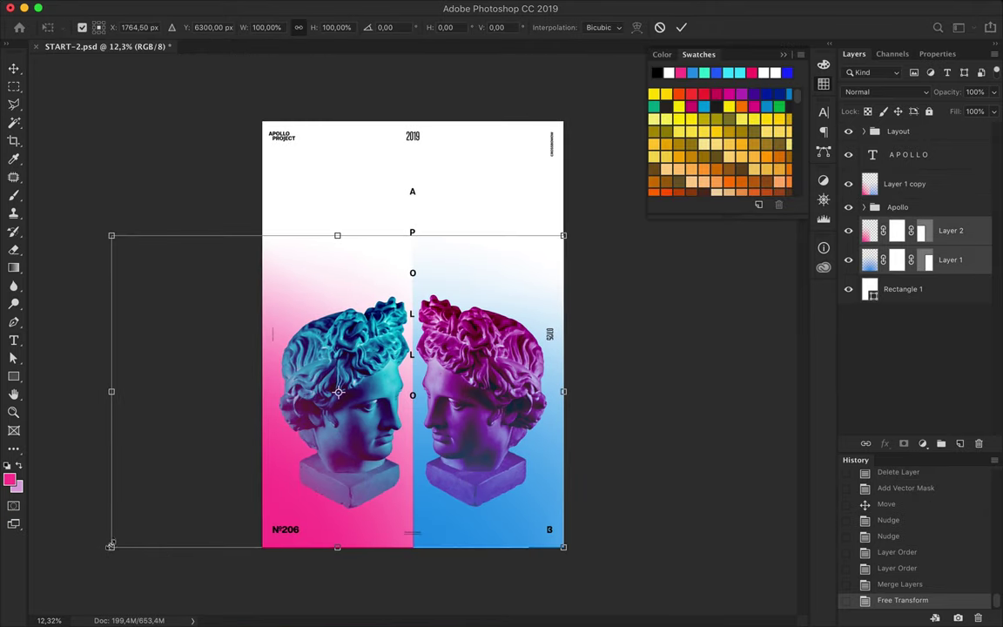
# Shrink the pink and blue head layers slightly and nudge them into position.
pyautogui.moveTo(111, 546); pyautogui.dragTo(162, 510)
pyautogui.moveTo(410, 453); pyautogui.dragTo(400, 469)
pyautogui.press('Return')
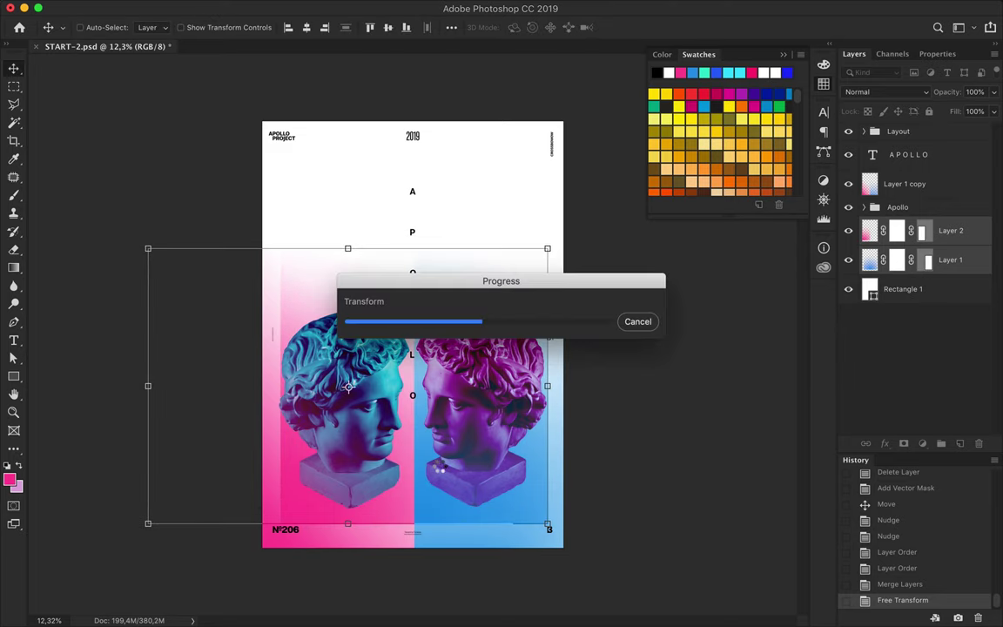
pyautogui.scroll(5, 440, 470)
pyautogui.press('Left')
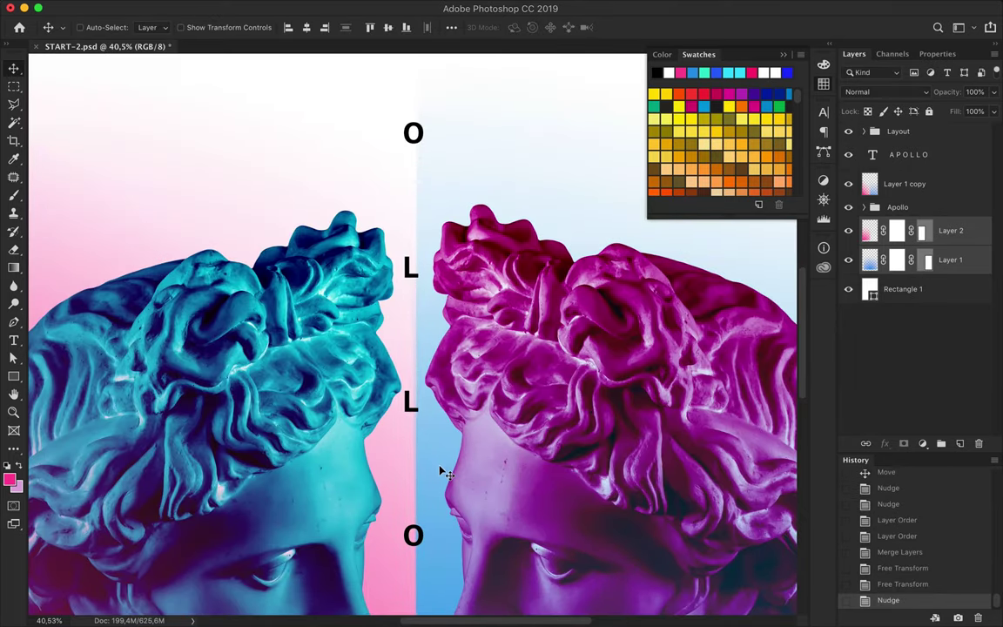
pyautogui.scroll(4, 440, 471)
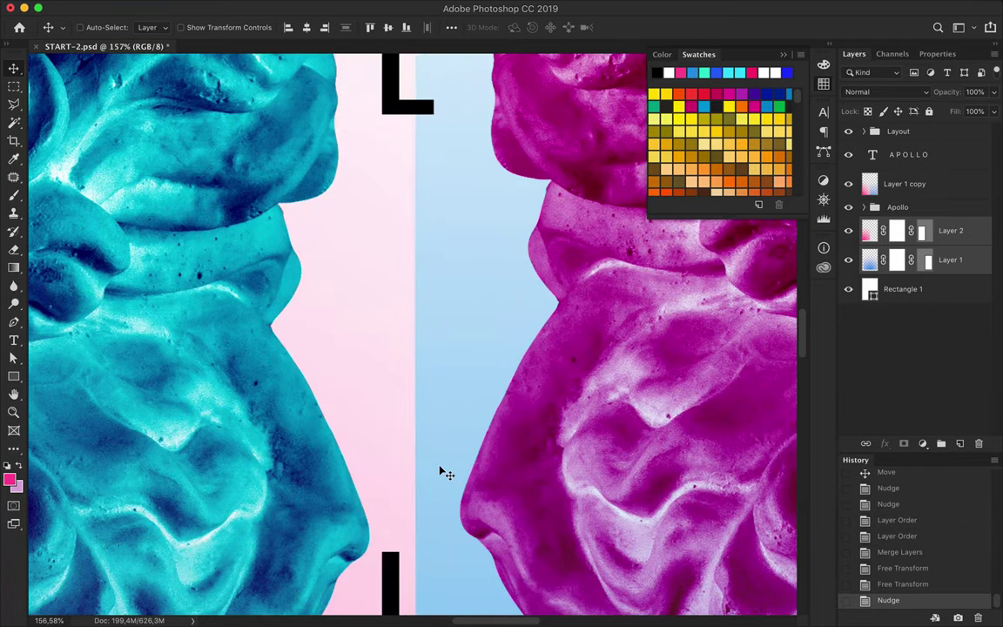
pyautogui.scroll(-8, 439, 471)
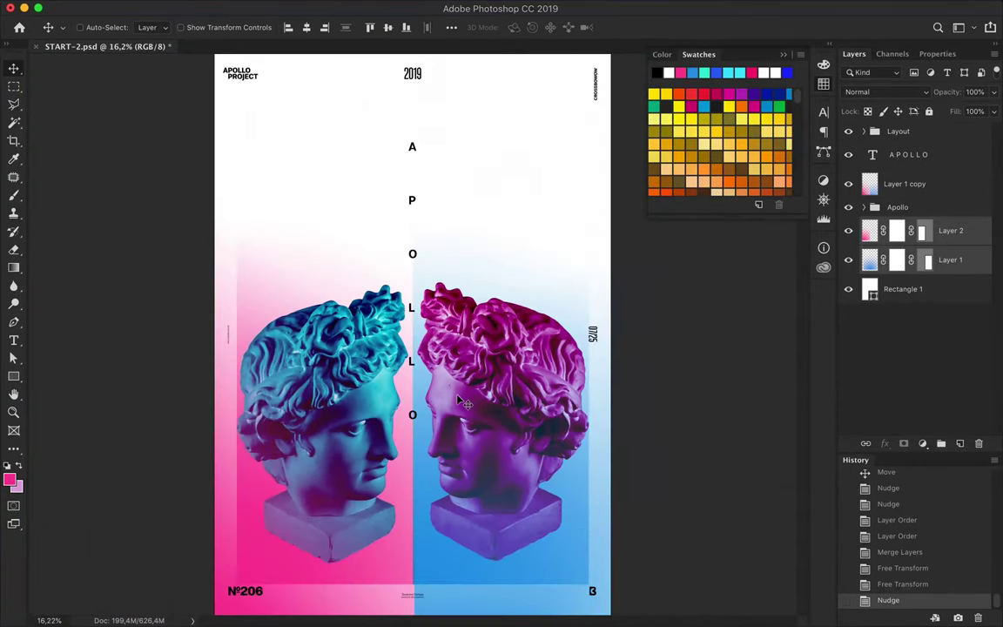
pyautogui.scroll(2, 432, 447)
pyautogui.scroll(5, 427, 449)
pyautogui.press('Right')
pyautogui.press('Right')
pyautogui.press('Right')
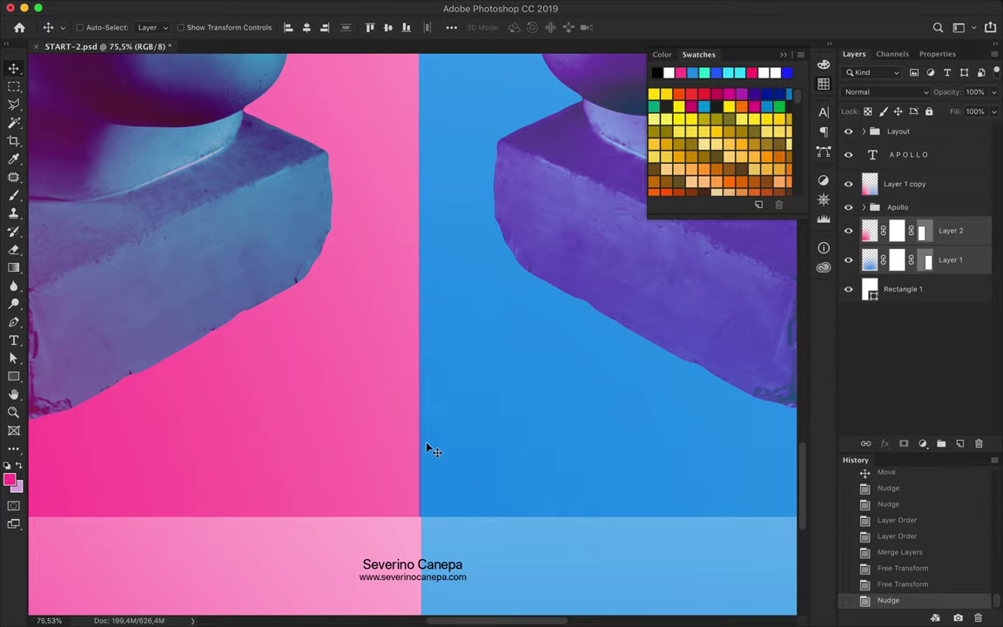
pyautogui.press('Right')
pyautogui.scroll(-2, 426, 448)
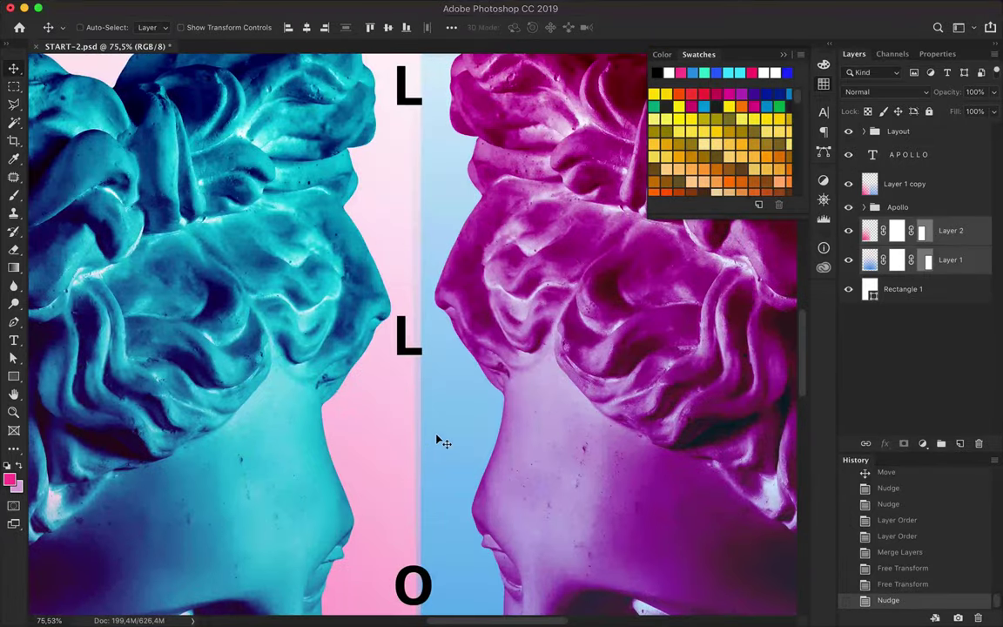
pyautogui.scroll(-2, 437, 436)
pyautogui.scroll(-1, 459, 419)
pyautogui.scroll(-2, 464, 421)
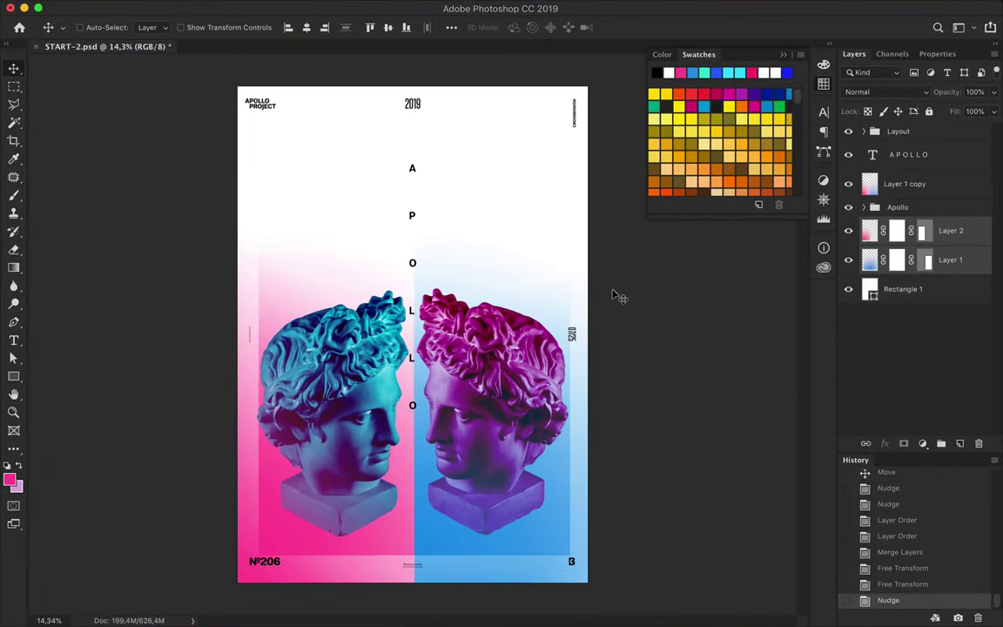
# Group Layer 1 and Layer 2 as Group 1 and centre it horizontally on the poster.
pyautogui.click(943, 444)
pyautogui.click(307, 27)
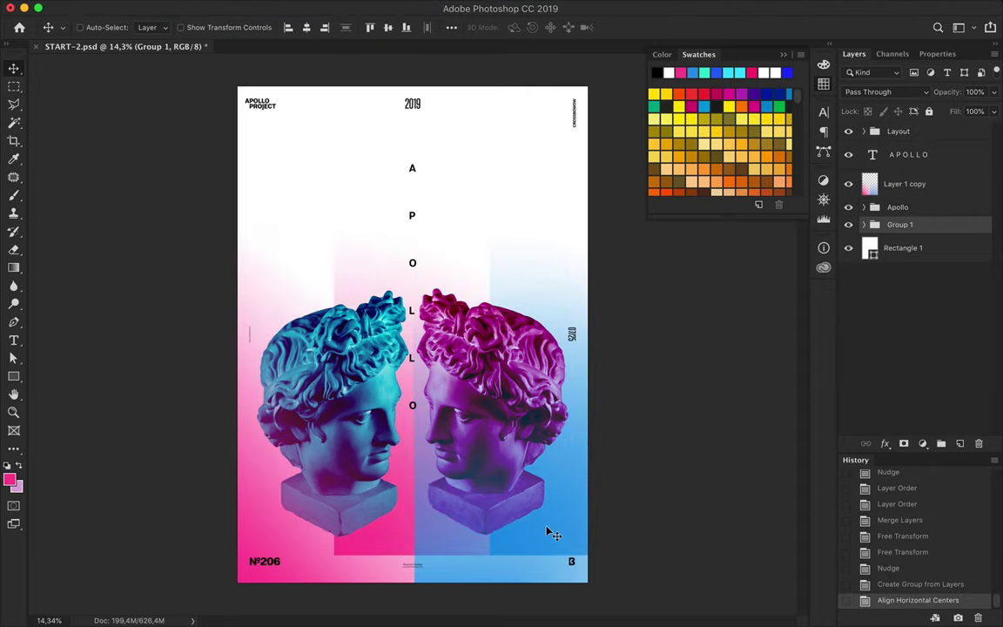
pyautogui.moveTo(549, 532); pyautogui.dragTo(547, 540)
pyautogui.scroll(5, 415, 501)
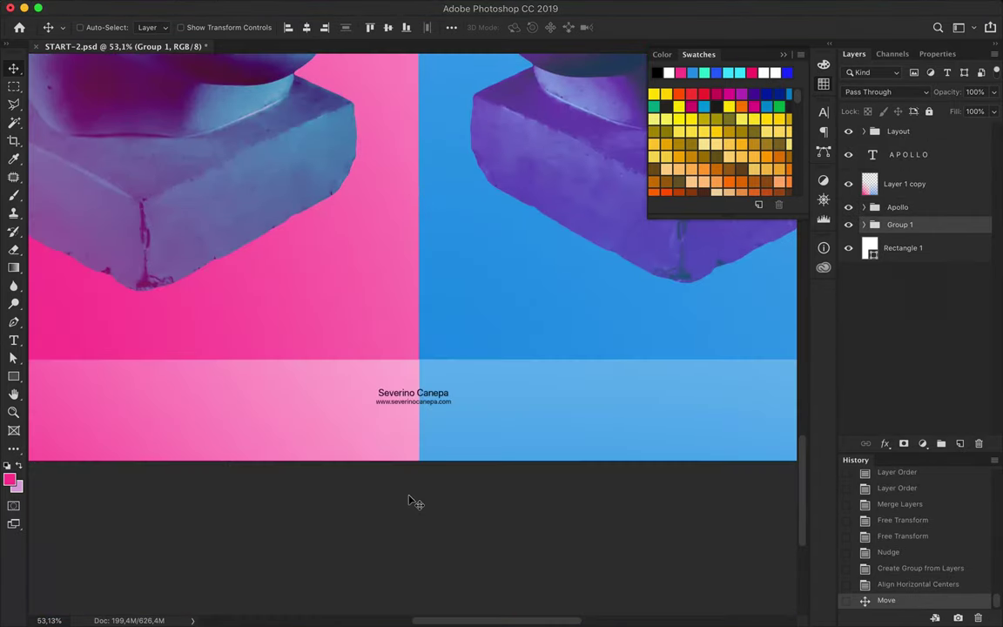
pyautogui.scroll(4, 411, 500)
pyautogui.scroll(-2, 411, 502)
pyautogui.scroll(-1, 577, 354)
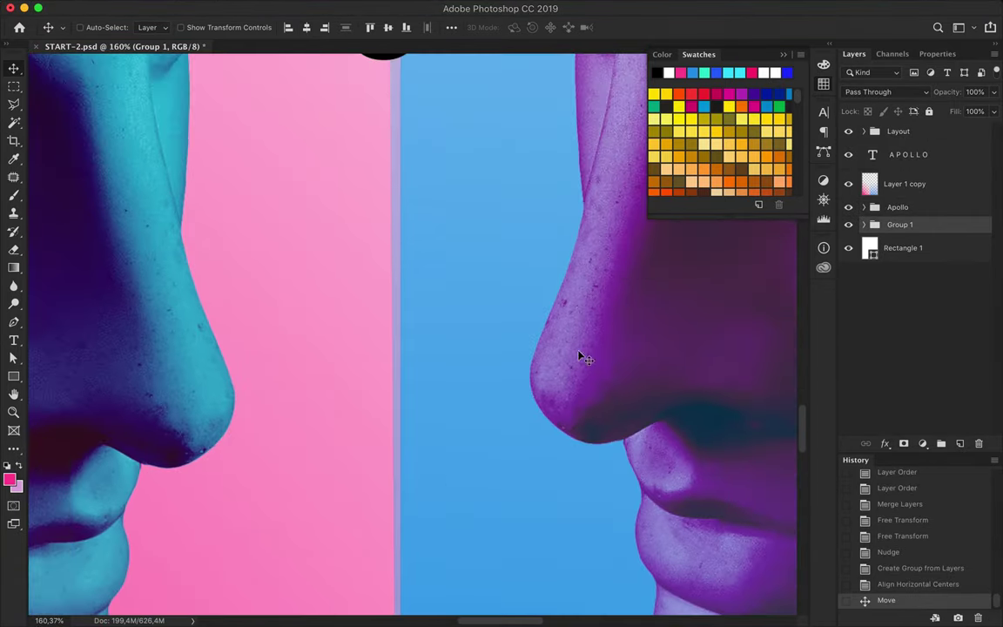
pyautogui.scroll(-1, 578, 354)
pyautogui.scroll(-1, 580, 357)
pyautogui.scroll(-1, 580, 357)
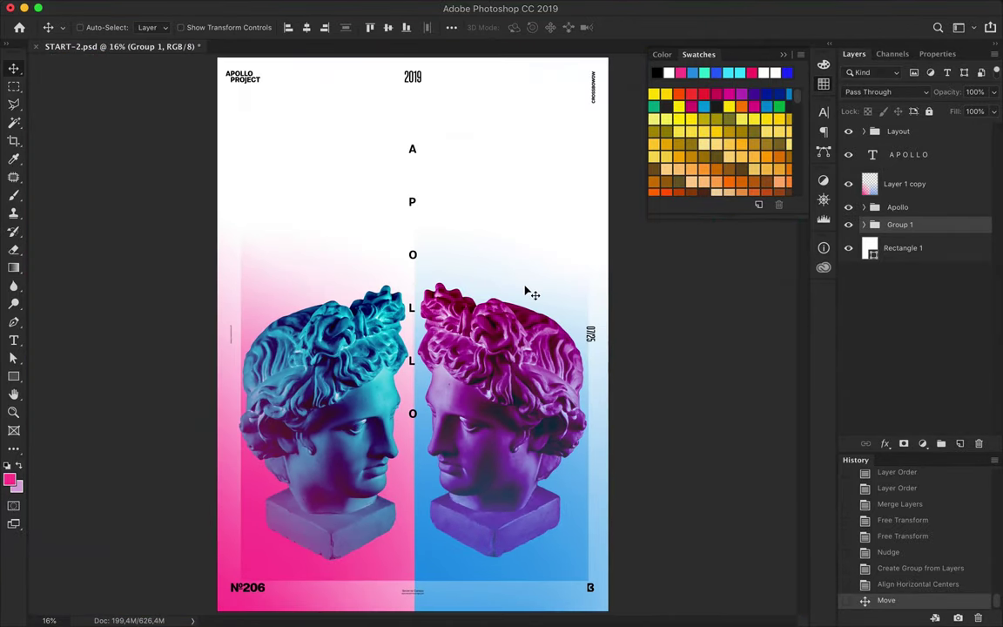
pyautogui.scroll(-1, 519, 313)
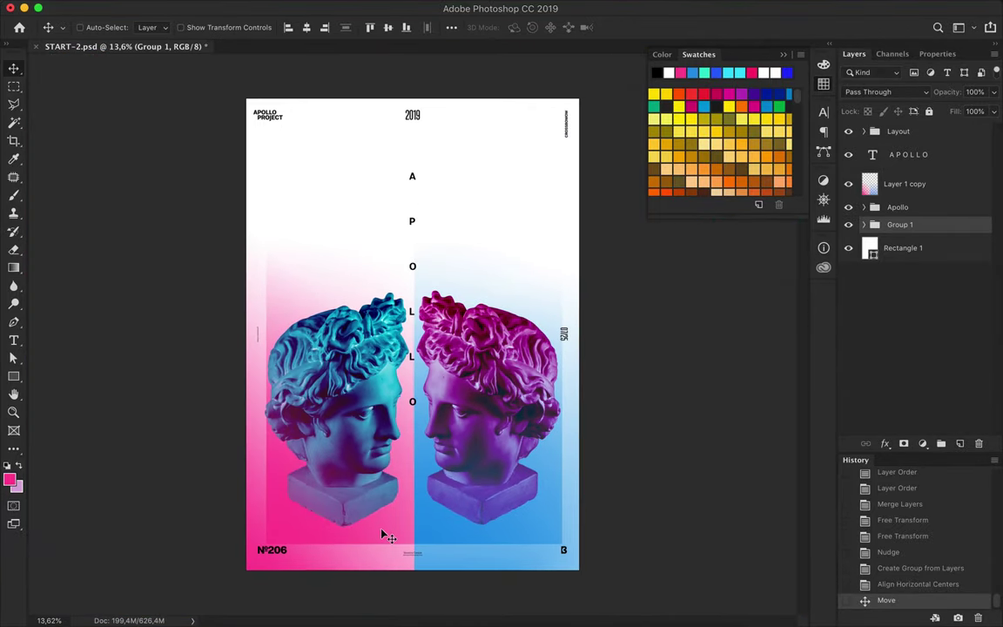
# Inside Group 1, rasterize Layer 2 and Layer 1 and apply their layer masks.
pyautogui.click(863, 225)
pyautogui.click(883, 250)
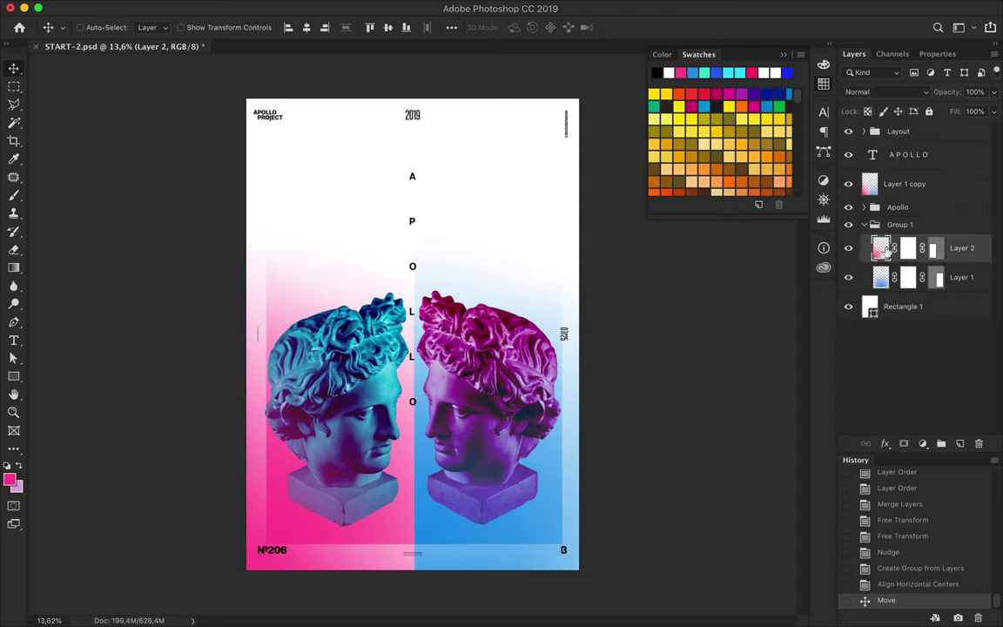
pyautogui.hotkey('ctrl', 'e')
pyautogui.press('Return')
pyautogui.hotkey('ctrl', 'z')
pyautogui.rightClick(882, 248)
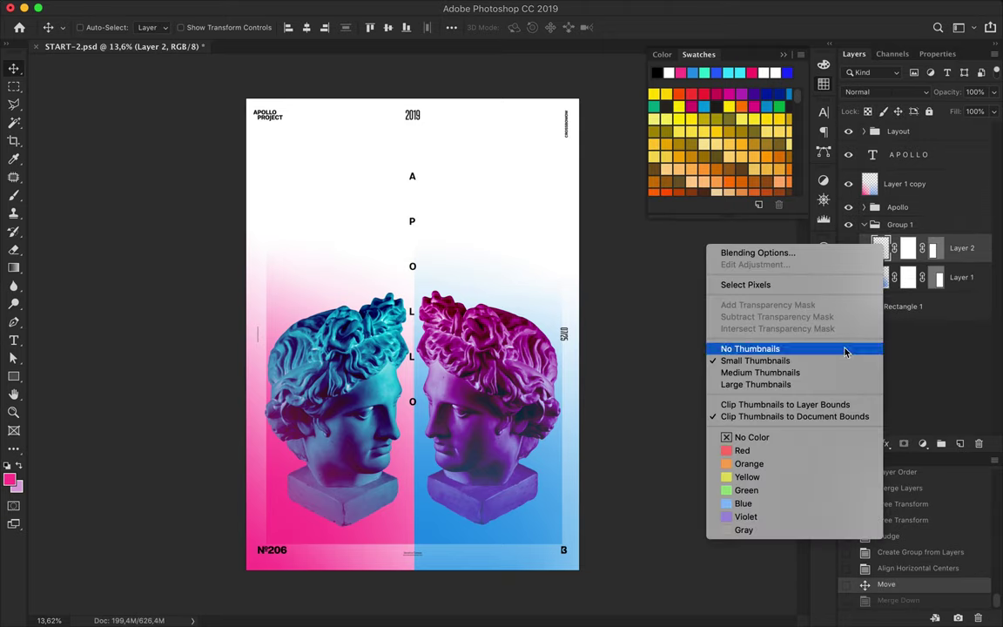
pyautogui.rightClick(934, 248)
pyautogui.click(852, 218)
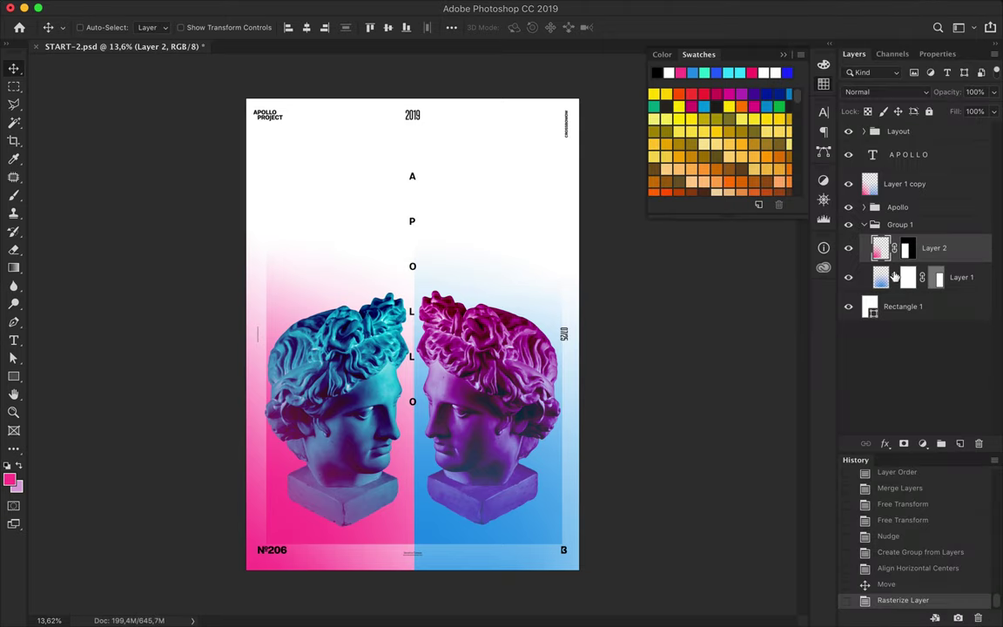
pyautogui.moveTo(906, 252); pyautogui.dragTo(979, 443)
pyautogui.click(620, 217)
pyautogui.rightClick(884, 277)
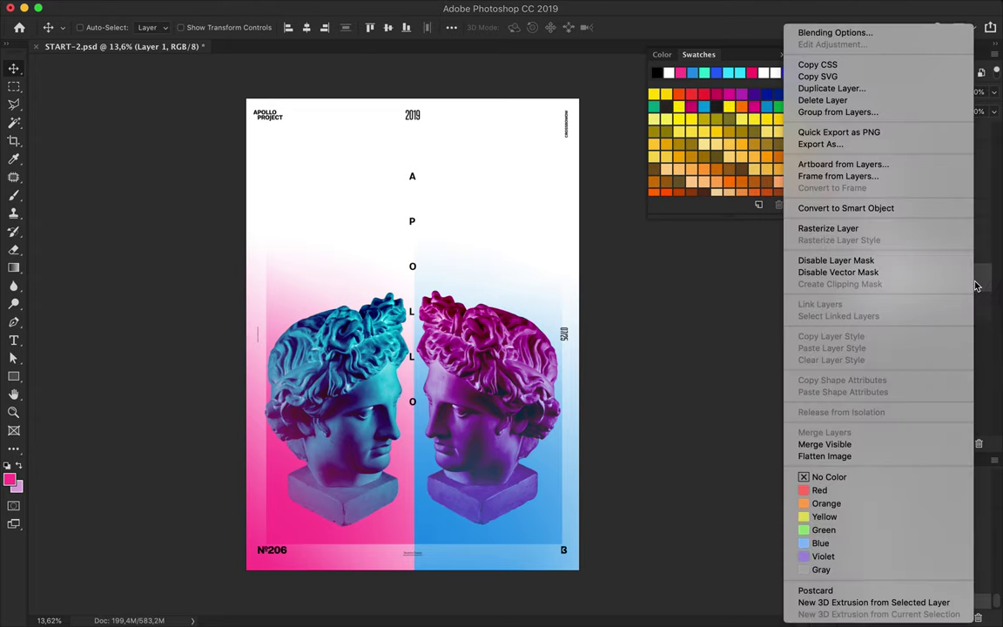
pyautogui.click(862, 229)
pyautogui.moveTo(907, 277); pyautogui.dragTo(979, 443)
pyautogui.click(600, 215)
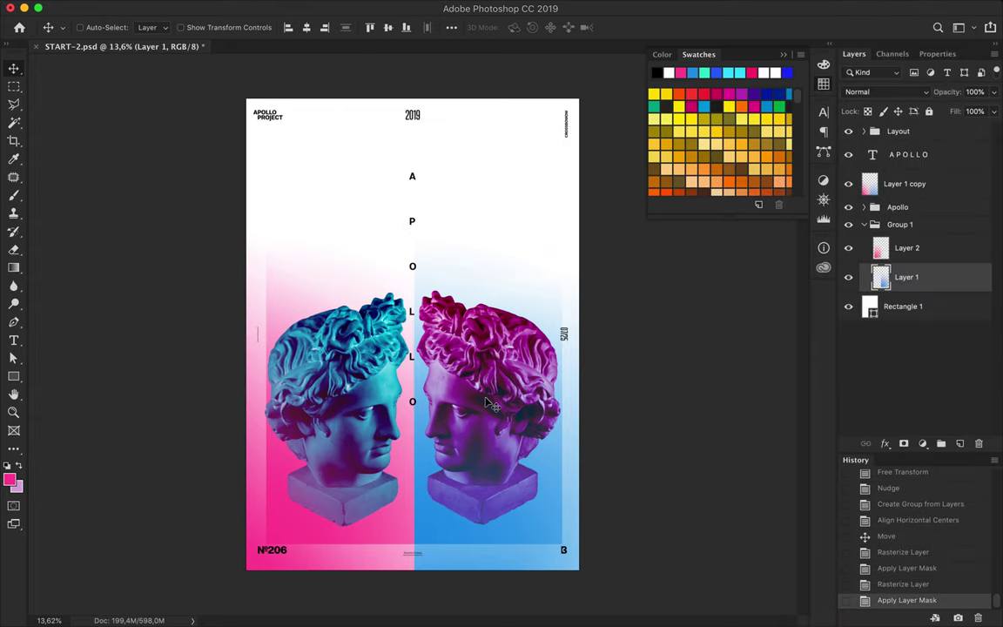
# Duplicate Layer 1 into a thin blue strip placed up and left.
pyautogui.moveTo(456, 503); pyautogui.dragTo(298, 312)
pyautogui.hotkey('ctrl', 't')
pyautogui.moveTo(207, 358); pyautogui.dragTo(336, 360)
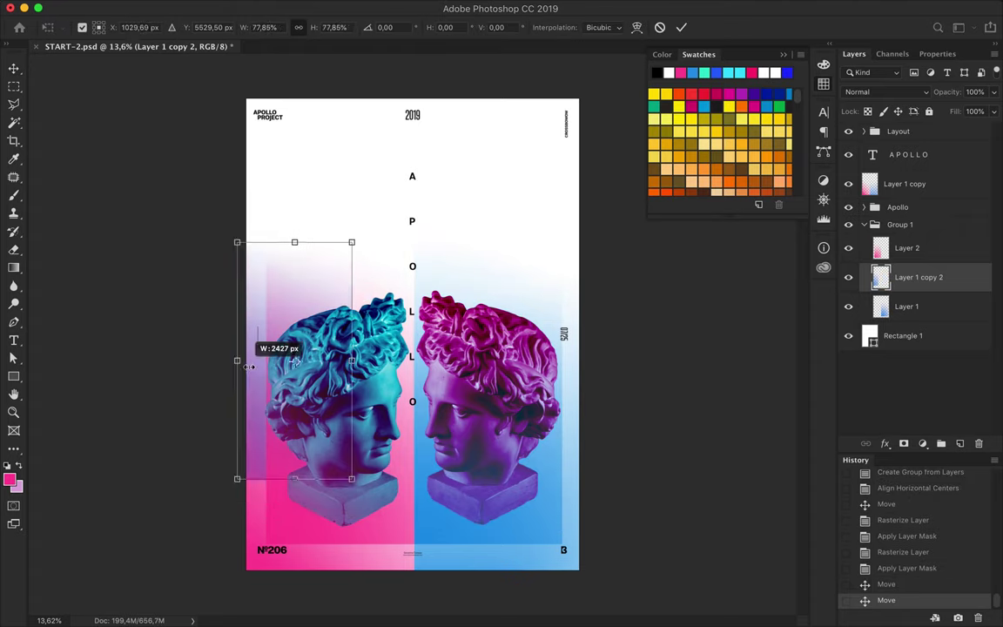
pyautogui.press('Return')
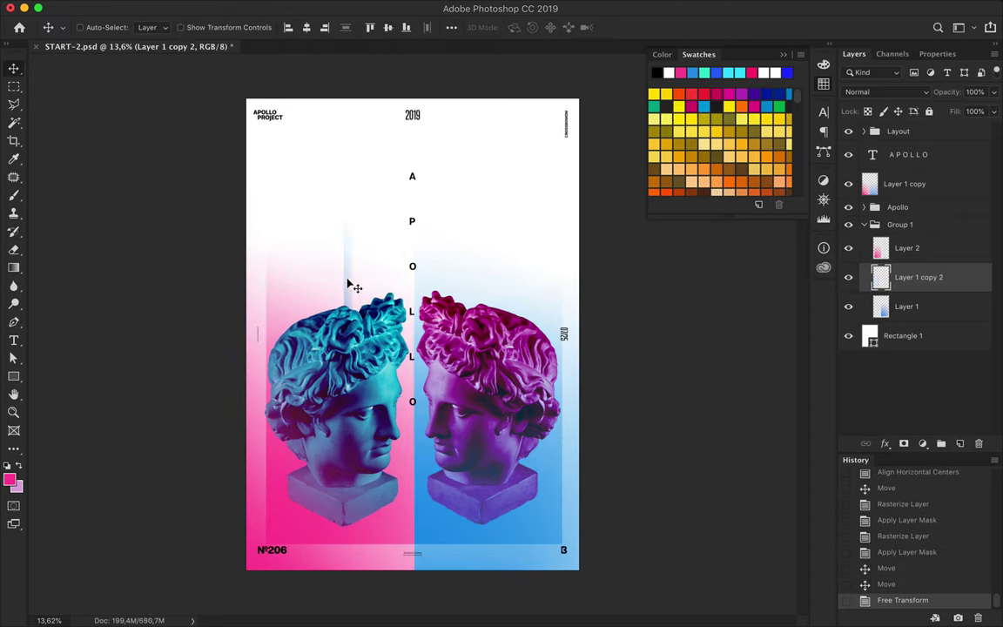
pyautogui.moveTo(348, 284); pyautogui.dragTo(344, 254)
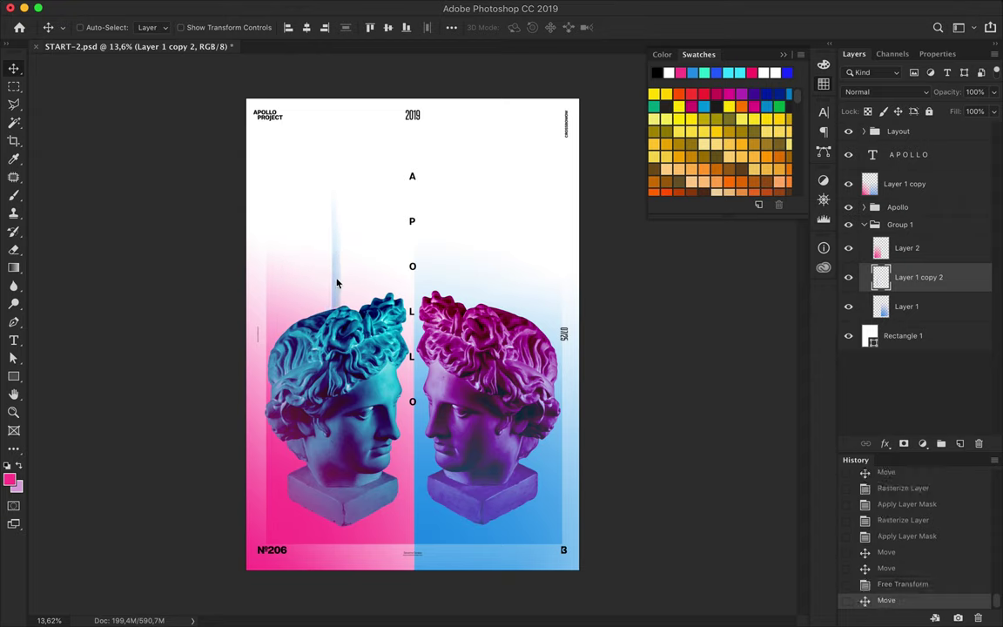
# Duplicate Layer 2 onto the right head and narrow it into a pink strip.
pyautogui.keyDown('ctrl'); pyautogui.click(294, 311); pyautogui.keyUp('ctrl')
pyautogui.moveTo(293, 311); pyautogui.dragTo(467, 311)
pyautogui.hotkey('ctrl', 't')
pyautogui.moveTo(581, 342)
pyautogui.mouseDown()
pyautogui.moveTo(477, 325)
pyautogui.moveTo(459, 280)
pyautogui.moveTo(560, 461)
pyautogui.mouseUp()
pyautogui.press('Return')
# Add a second, lower blue strip and widen the pink strip slightly.
pyautogui.keyDown('ctrl'); pyautogui.click(337, 291); pyautogui.keyUp('ctrl')
pyautogui.moveTo(337, 292); pyautogui.dragTo(306, 436)
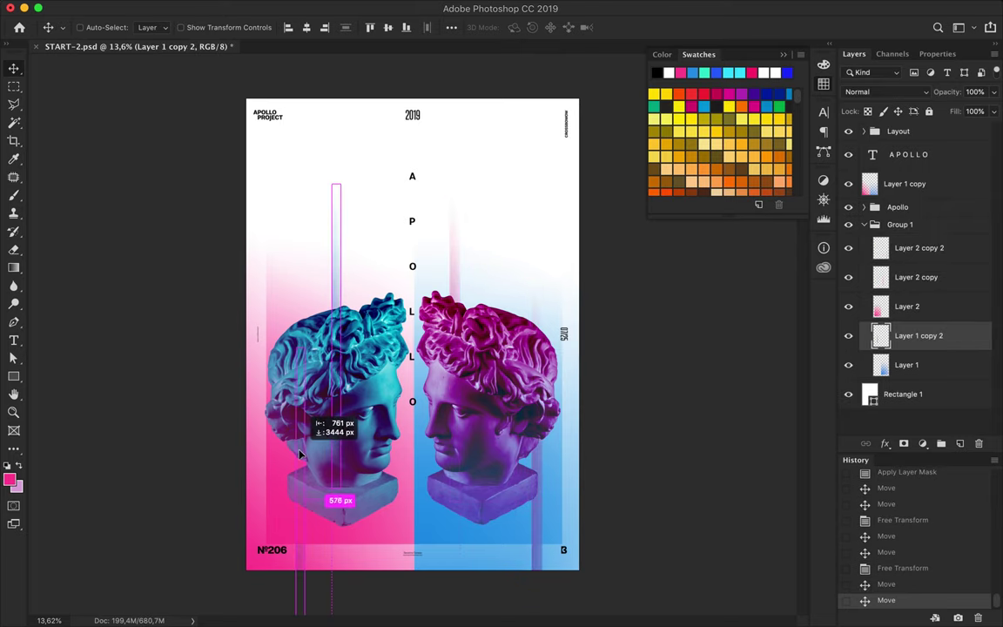
pyautogui.hotkey('ctrl', 't')
pyautogui.moveTo(292, 500); pyautogui.dragTo(263, 496)
pyautogui.press('Return')
pyautogui.keyDown('ctrl'); pyautogui.click(477, 301); pyautogui.keyUp('ctrl')
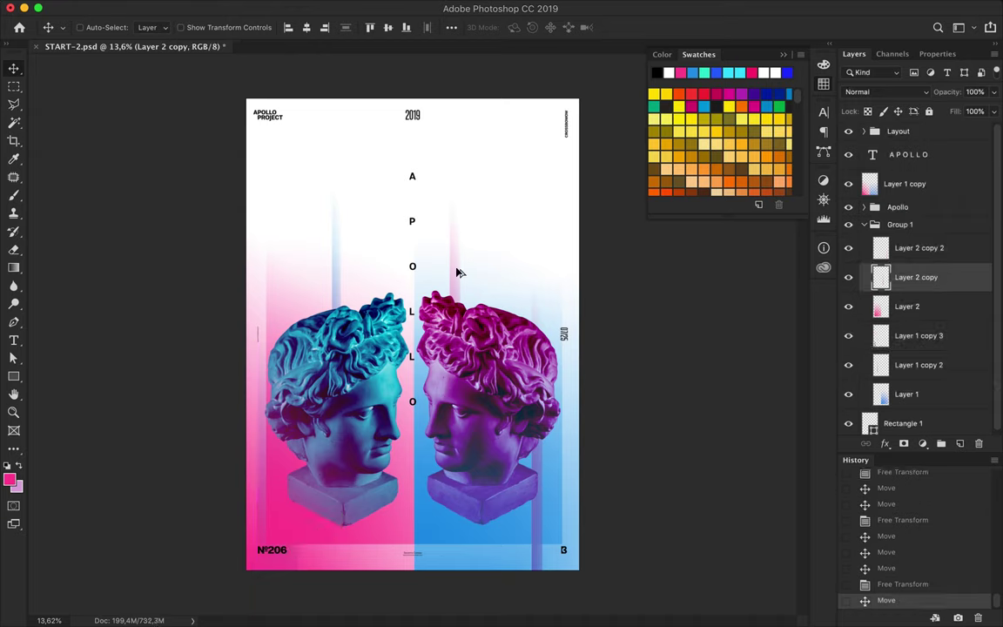
pyautogui.hotkey('ctrl', 't')
pyautogui.moveTo(462, 325); pyautogui.dragTo(480, 324)
pyautogui.press('Return')
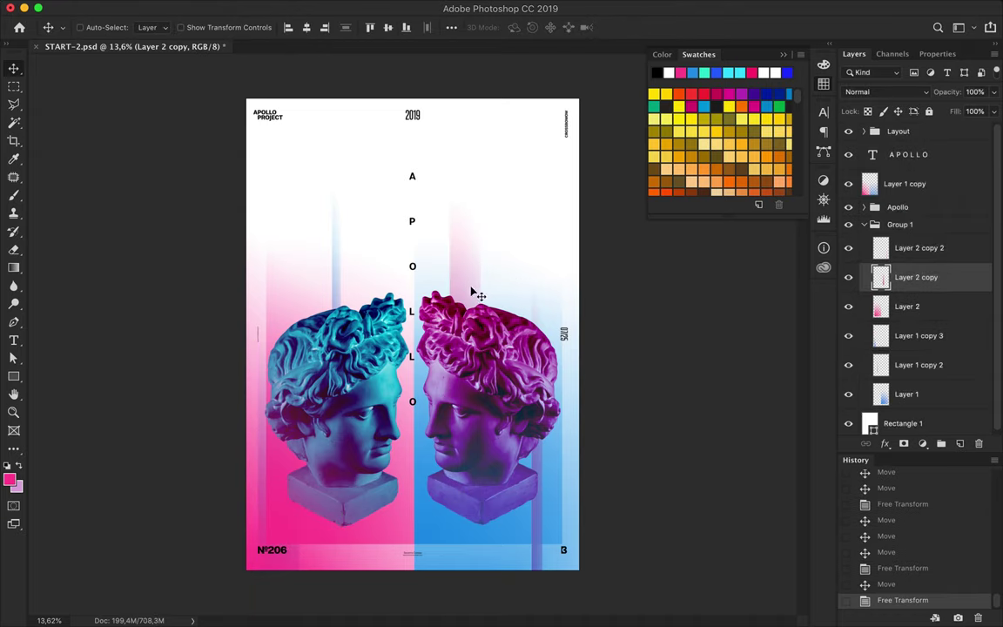
# Merge each Ellipse head layer with its Levels adjustment layer.
pyautogui.click(863, 208)
pyautogui.keyDown('shift'); pyautogui.click(880, 260); pyautogui.keyUp('shift')
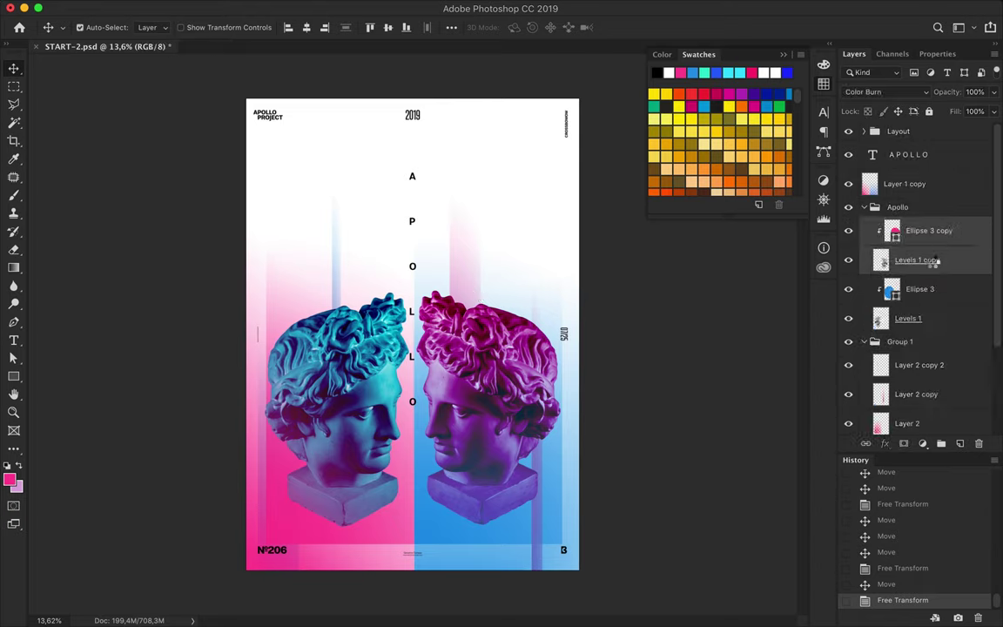
pyautogui.hotkey('ctrl', 'e')
pyautogui.hotkey('ctrl', 'e')
# Cut a polygonal slice of the blue head onto its own layer at the upper right.
pyautogui.press('l')
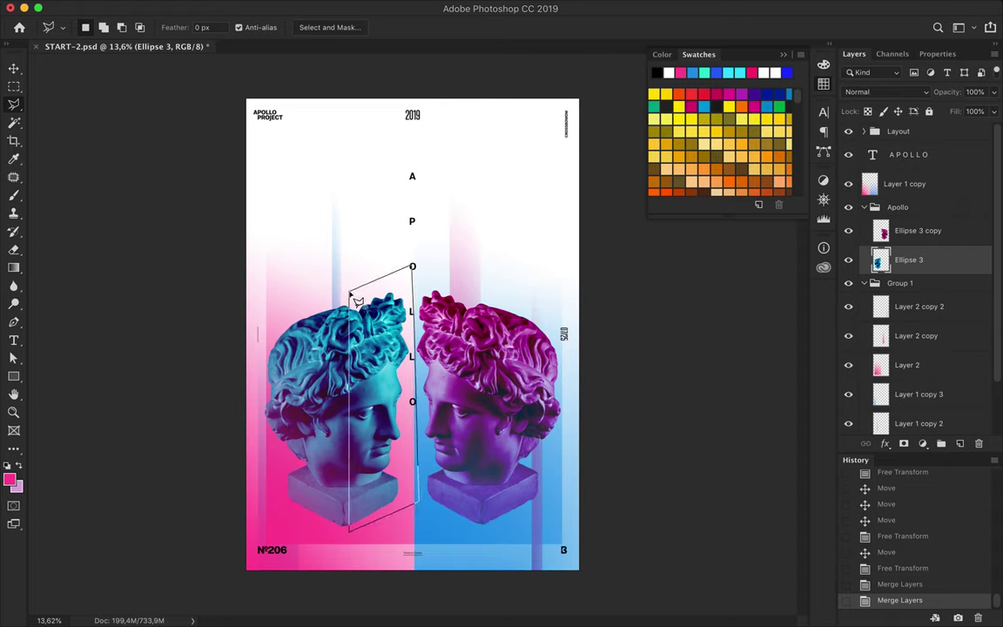
pyautogui.click(349, 293)
pyautogui.hotkey('ctrl', 'c')
pyautogui.hotkey('ctrl', 'v')
pyautogui.press('v')
pyautogui.moveTo(380, 339)
pyautogui.mouseDown()
pyautogui.moveTo(381, 324)
pyautogui.moveTo(521, 201)
pyautogui.mouseUp()
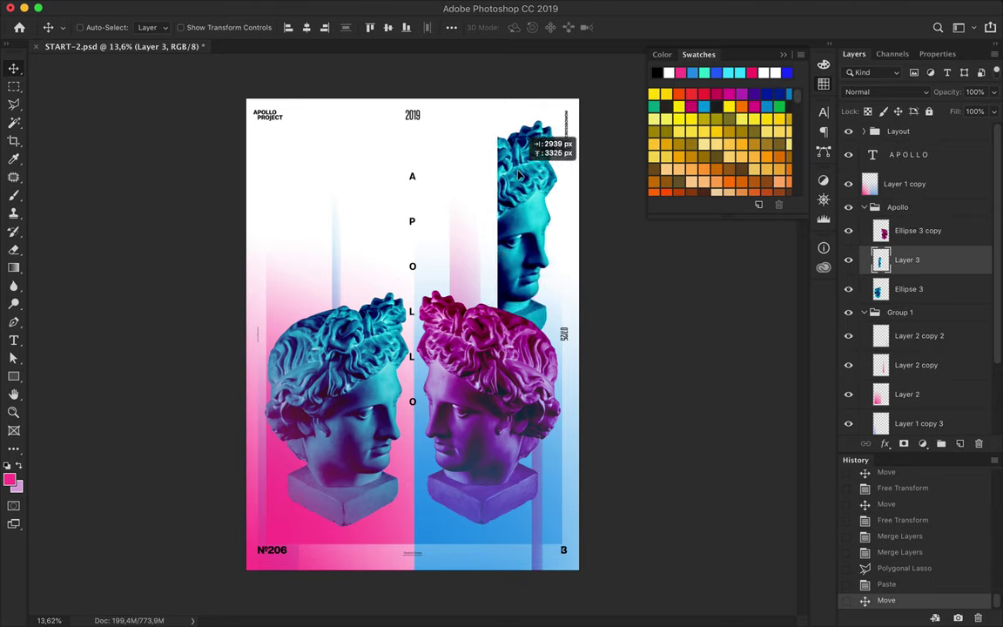
pyautogui.moveTo(520, 201); pyautogui.dragTo(520, 207)
# Cut a polygonal slice of the pink head and place it at the upper left, beneath the blue head.
pyautogui.click(906, 184)
pyautogui.click(930, 232)
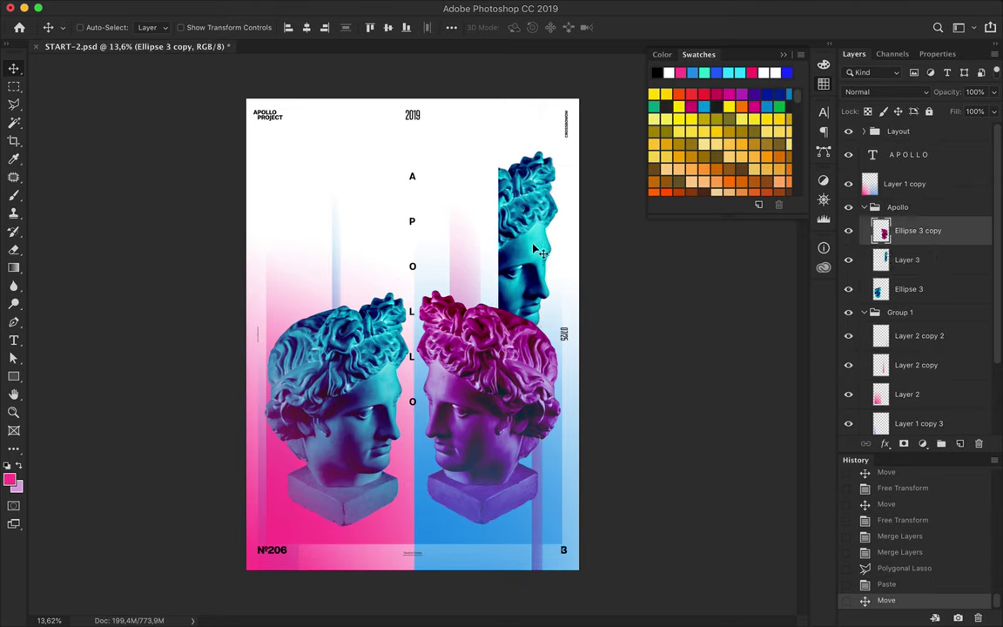
pyautogui.press('l')
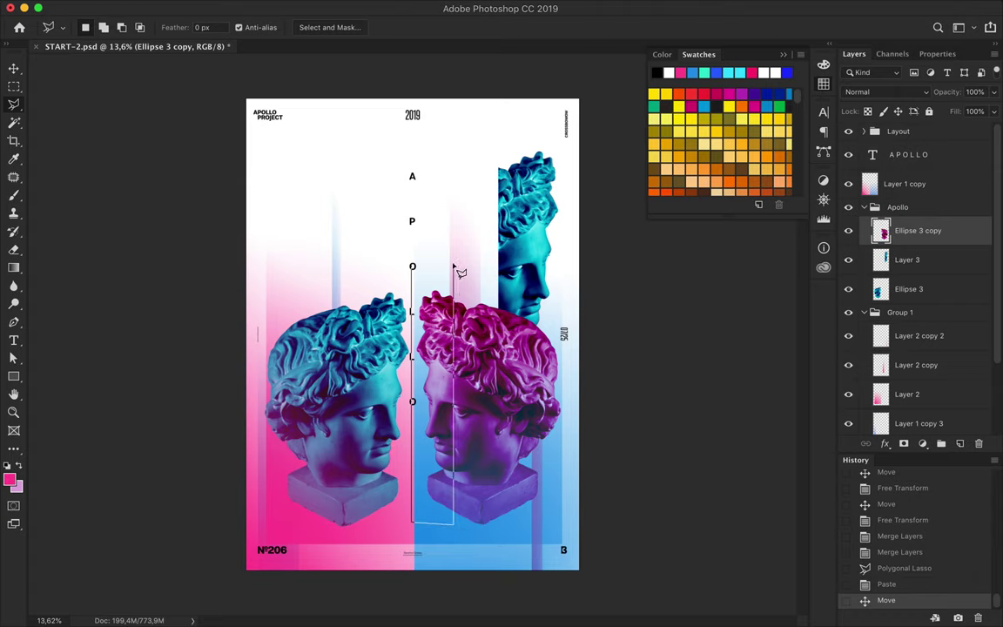
pyautogui.click(415, 270)
pyautogui.press('super+c')
pyautogui.press('super+v')
pyautogui.press('v')
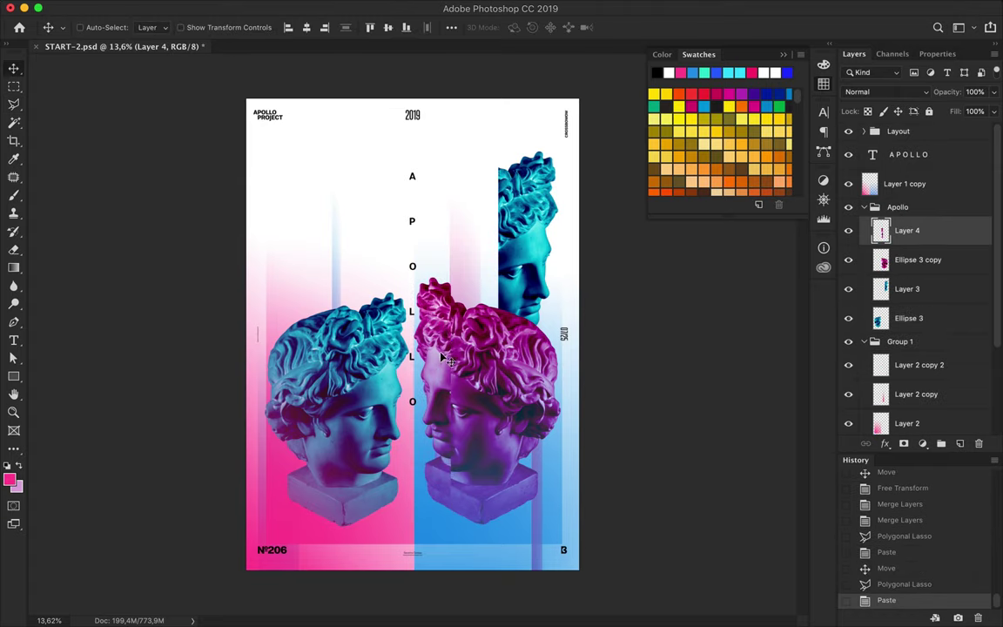
pyautogui.moveTo(433, 270); pyautogui.dragTo(305, 267)
pyautogui.moveTo(968, 233); pyautogui.dragTo(965, 320)
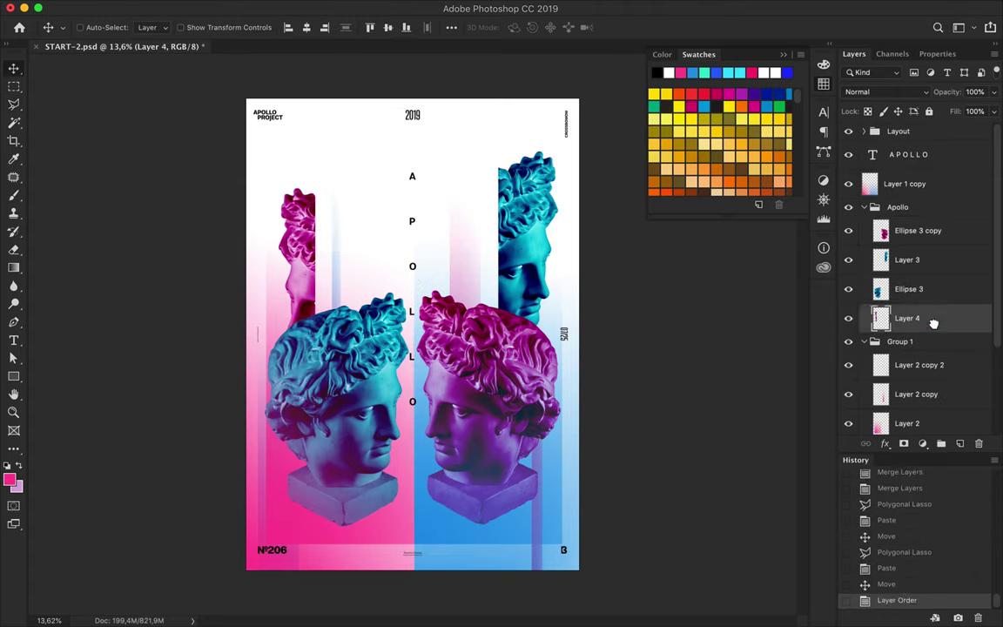
pyautogui.moveTo(305, 348); pyautogui.dragTo(307, 217)
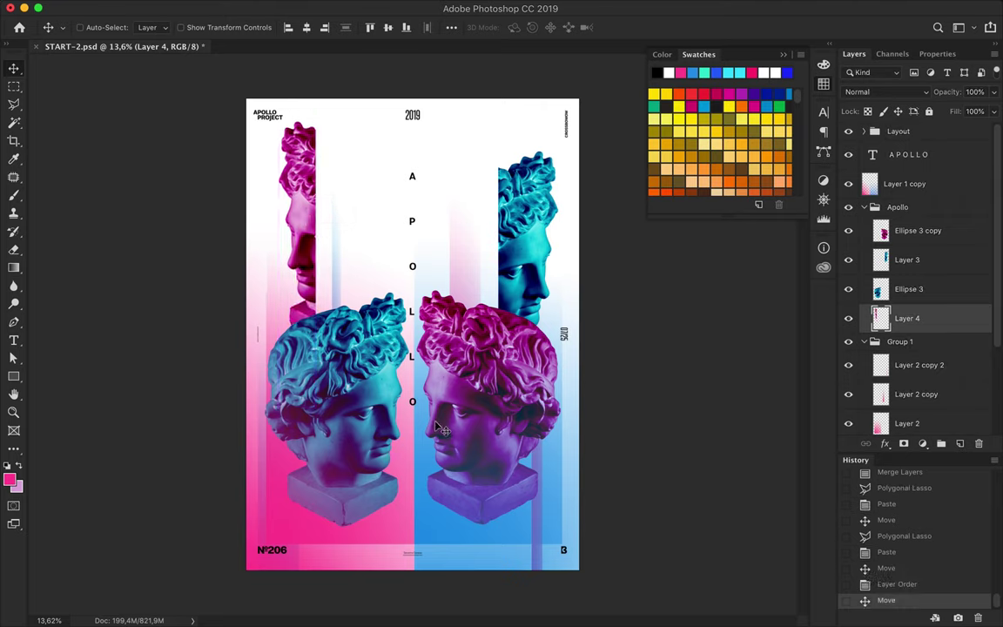
# Copy a tall rectangular strip of the blue head onto the right head.
pyautogui.click(380, 344)
pyautogui.press('m')
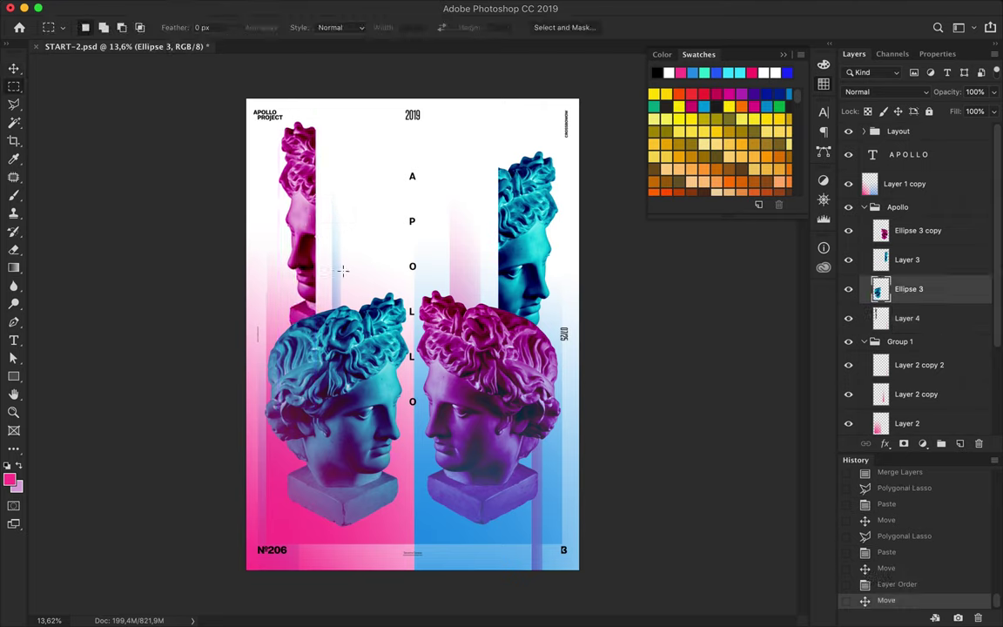
pyautogui.moveTo(343, 269); pyautogui.dragTo(352, 539)
pyautogui.click(361, 289)
pyautogui.moveTo(322, 262); pyautogui.dragTo(365, 470)
pyautogui.hotkey('ctrl', 'c')
pyautogui.hotkey('ctrl', 'v')
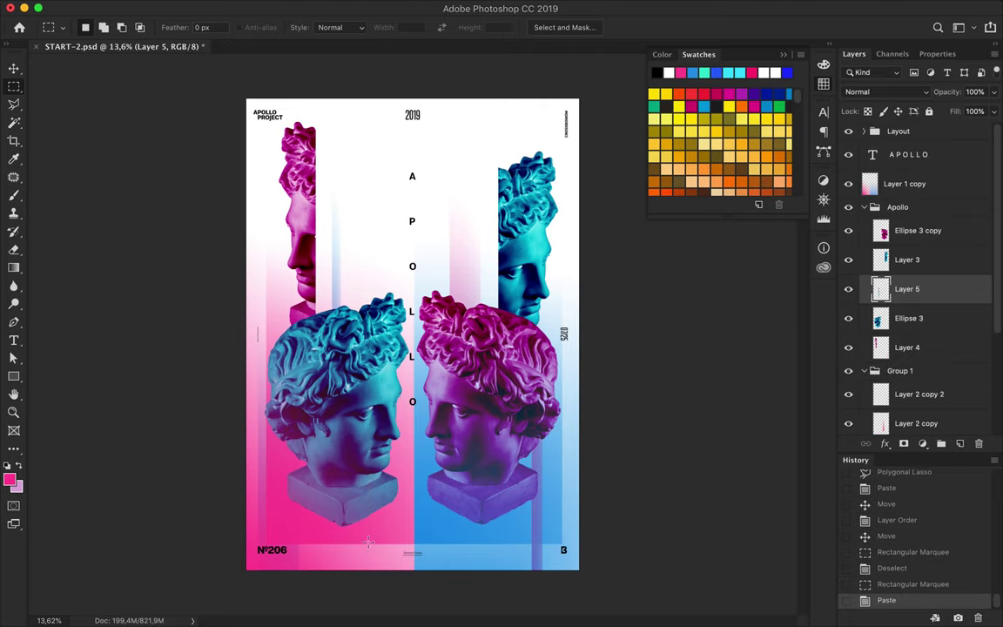
pyautogui.press('v')
pyautogui.moveTo(336, 375); pyautogui.dragTo(364, 475)
pyautogui.moveTo(327, 296); pyautogui.dragTo(475, 209)
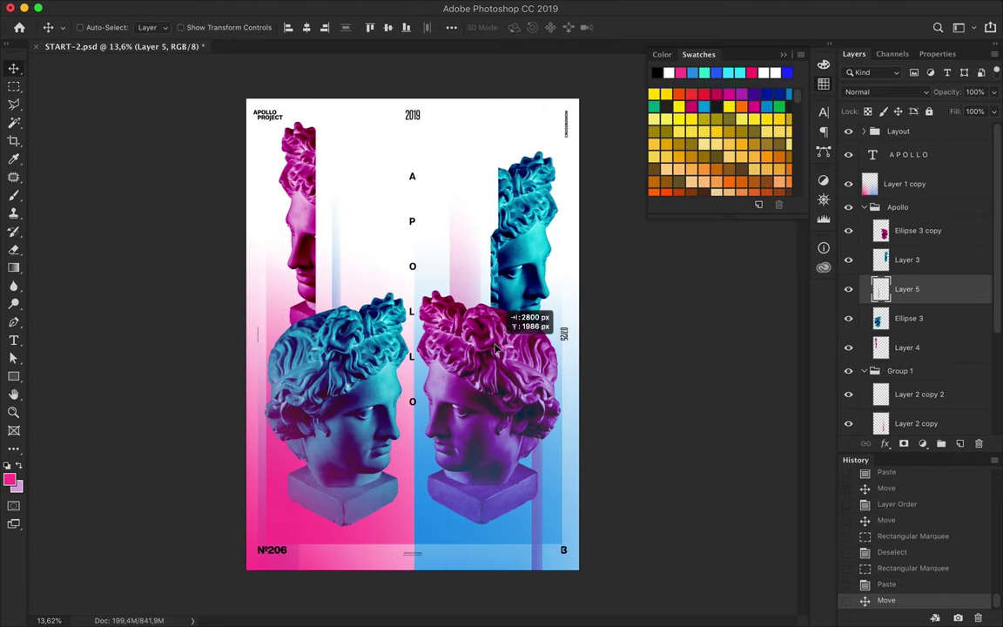
pyautogui.moveTo(908, 288); pyautogui.dragTo(907, 226)
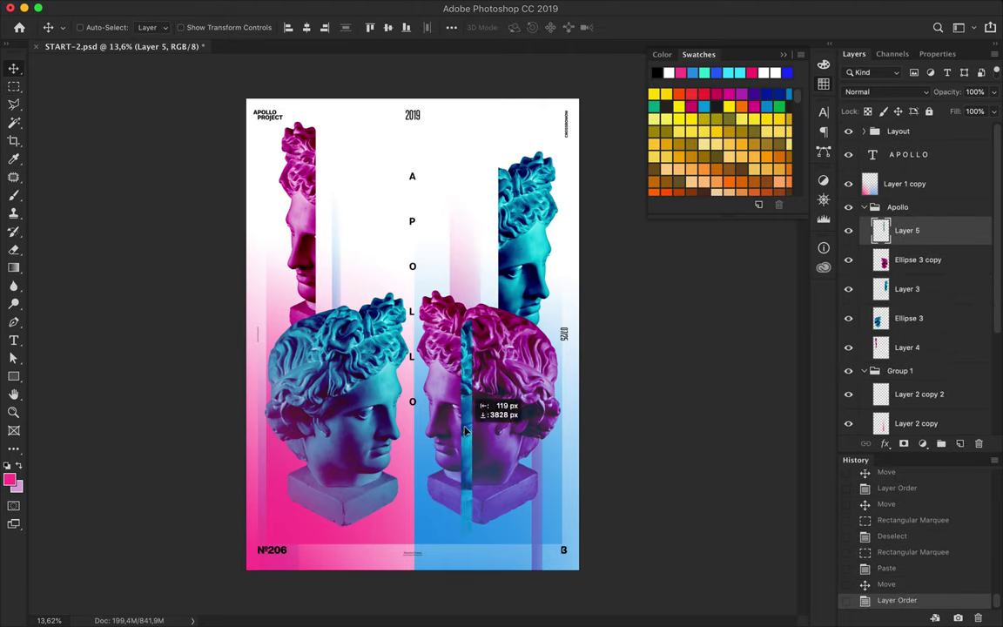
pyautogui.moveTo(464, 255); pyautogui.dragTo(456, 409)
# Copy a tall rectangular strip of the pink head onto the left head.
pyautogui.click(918, 260)
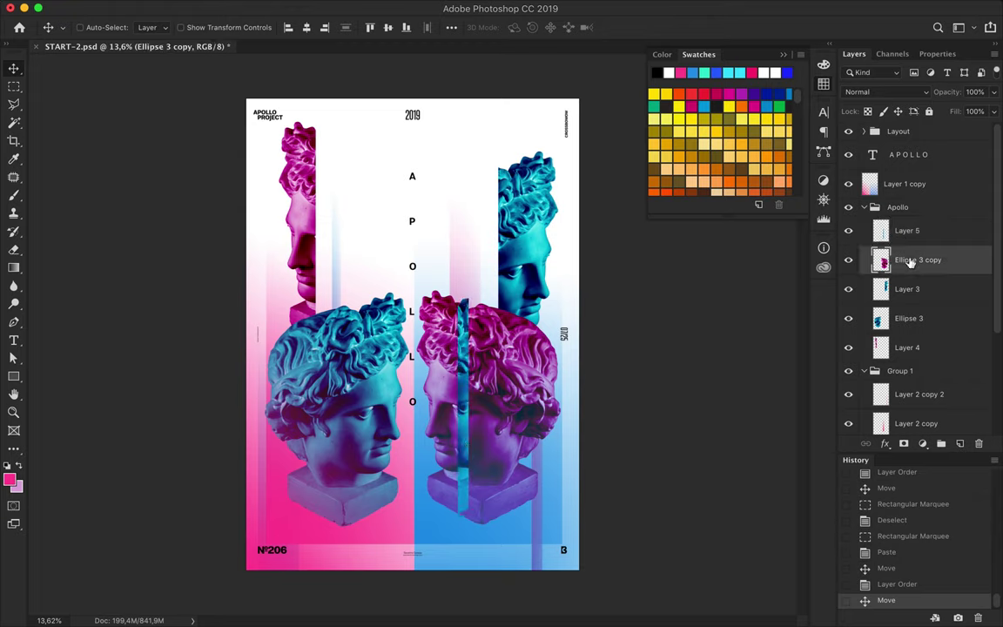
pyautogui.press('m')
pyautogui.moveTo(454, 293); pyautogui.dragTo(480, 537)
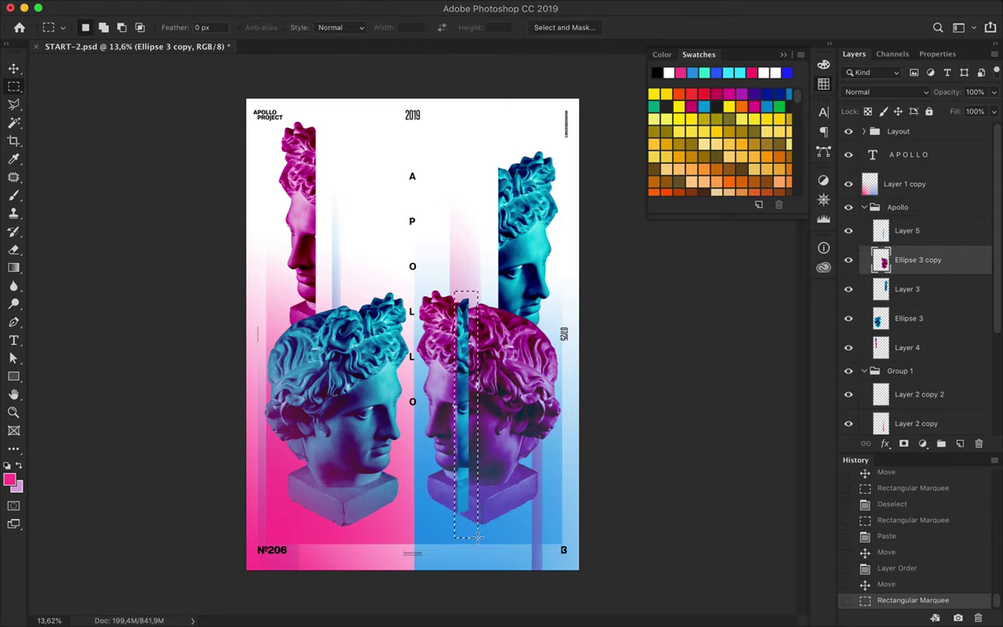
pyautogui.hotkey('ctrl', 'c')
pyautogui.hotkey('ctrl', 'v')
pyautogui.press('v')
pyautogui.moveTo(475, 427); pyautogui.dragTo(372, 427)
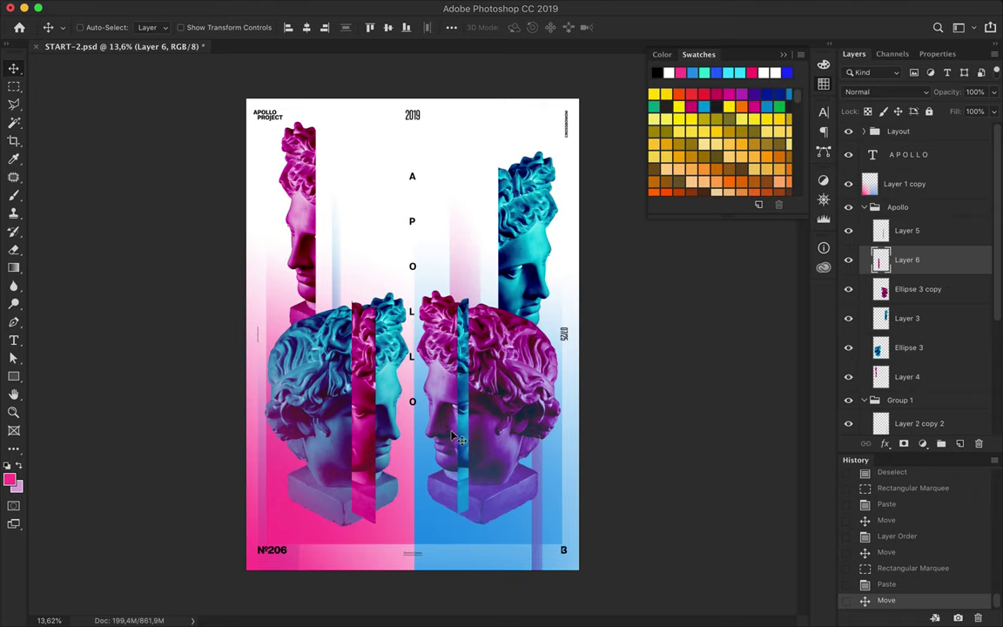
pyautogui.scroll(1, 430, 348)
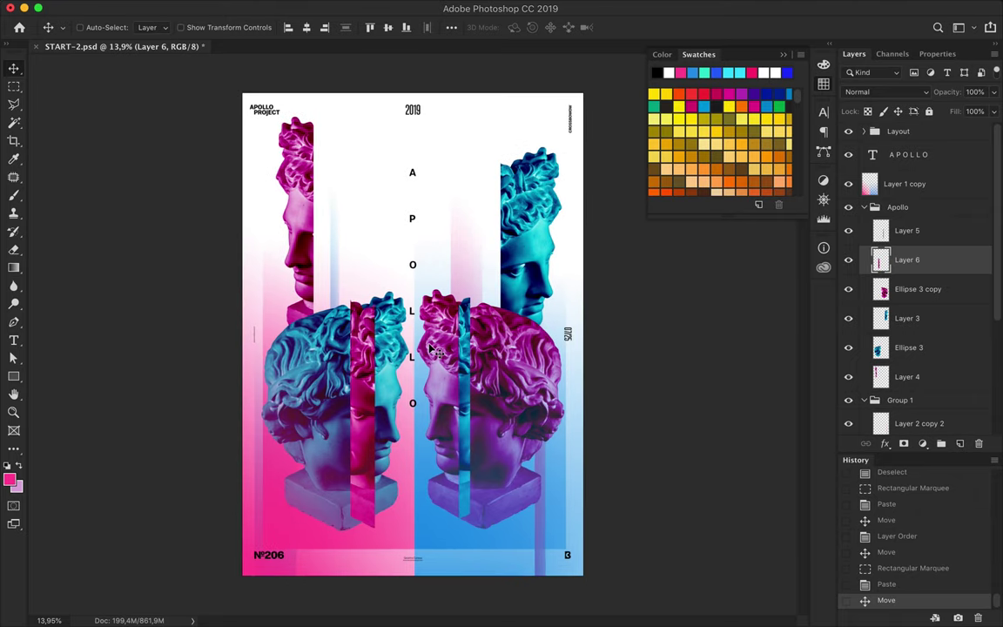
pyautogui.scroll(2, 440, 471)
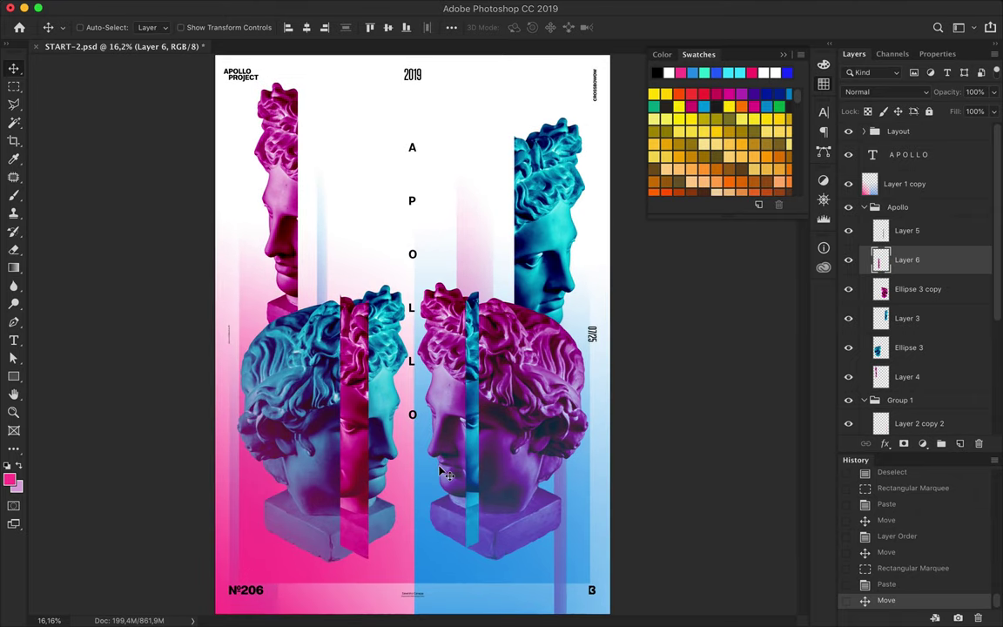
pyautogui.scroll(-1, 441, 471)
pyautogui.keyDown('ctrl'); pyautogui.click(411, 555); pyautogui.keyUp('ctrl')
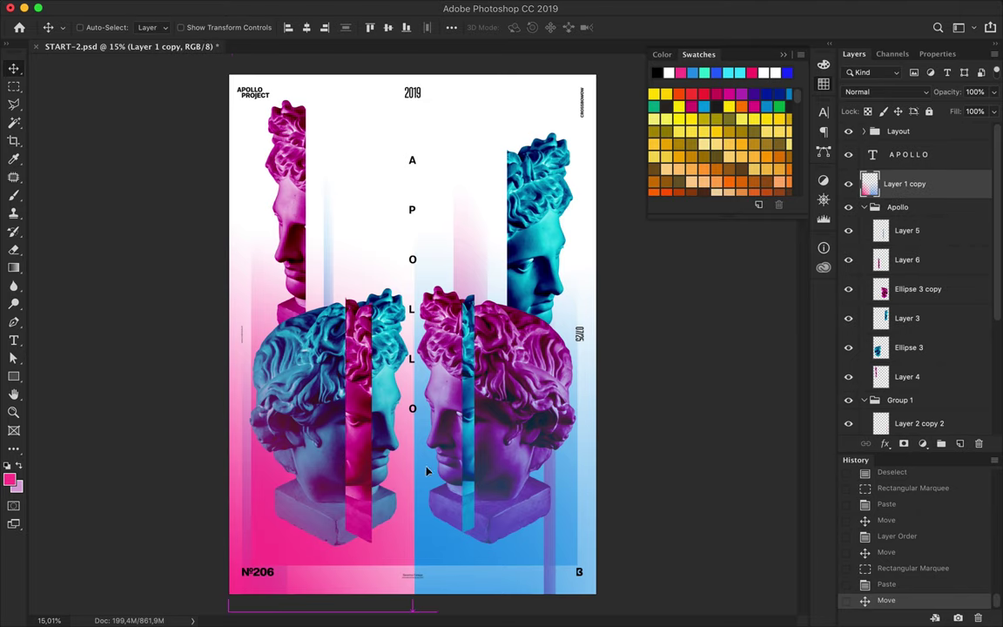
# Duplicate the gradient overlay, move it lower in the stack, and flip it horizontally.
pyautogui.moveTo(427, 471); pyautogui.dragTo(428, 213)
pyautogui.moveTo(906, 184)
pyautogui.mouseDown()
pyautogui.moveTo(888, 424)
pyautogui.moveTo(888, 409)
pyautogui.mouseUp()
pyautogui.moveTo(416, 202)
pyautogui.mouseDown()
pyautogui.moveTo(435, 243)
pyautogui.moveTo(505, 262)
pyautogui.mouseUp()
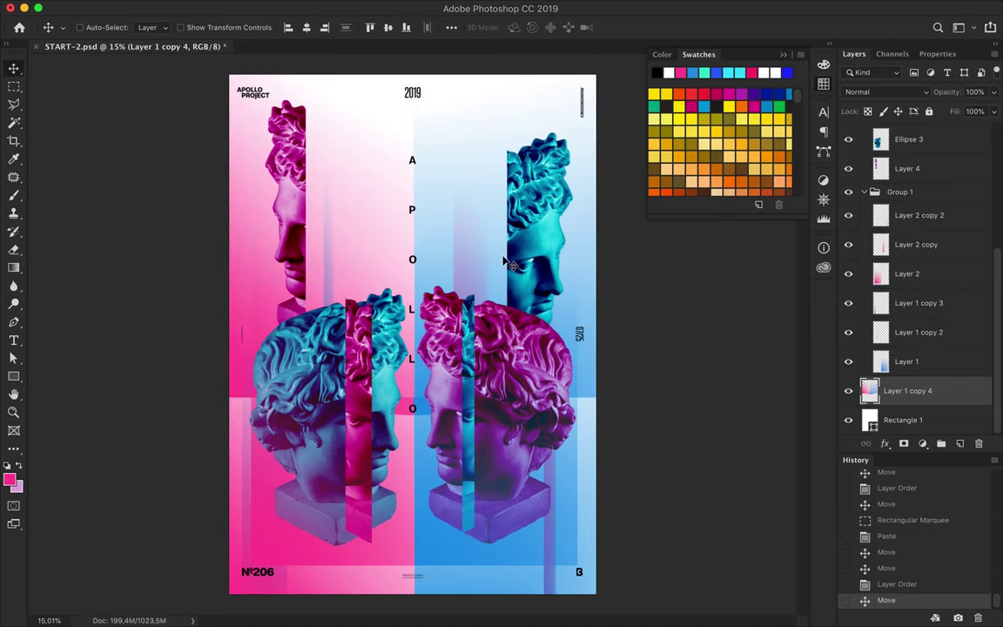
pyautogui.click(191, 8)
pyautogui.moveTo(179, 331)
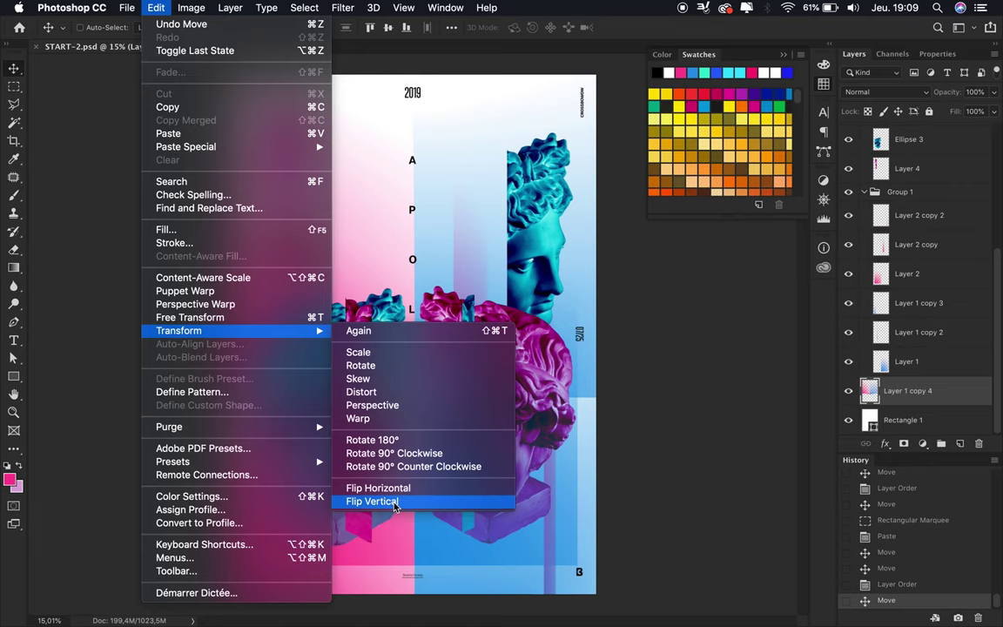
pyautogui.click(378, 487)
# Nudge the flipped gradient into alignment and move it to the top of Group 1.
pyautogui.scroll(3, 455, 272)
pyautogui.press('Down')
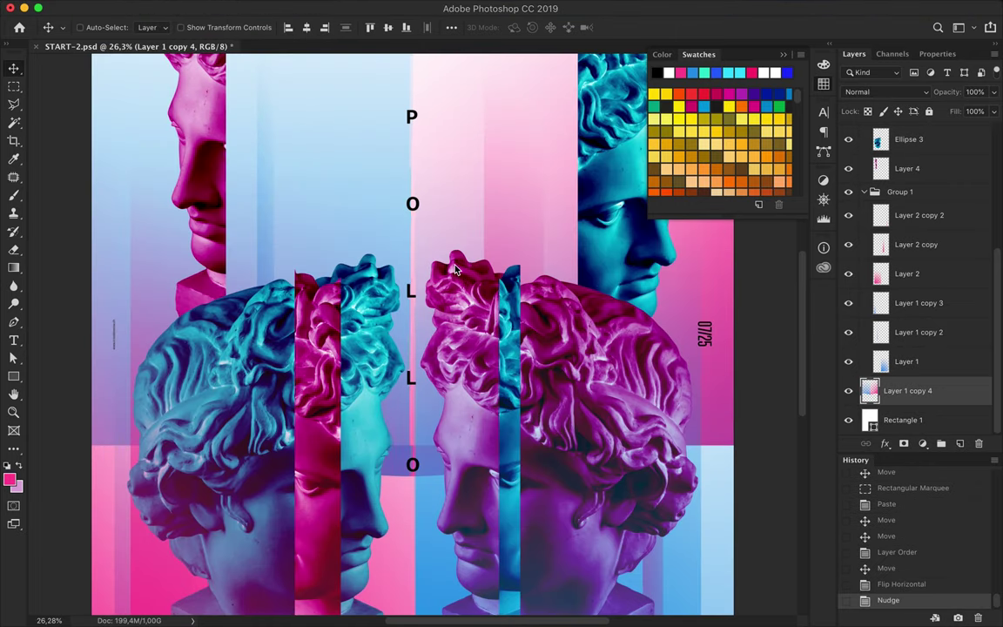
pyautogui.moveTo(458, 272)
pyautogui.mouseDown()
pyautogui.moveTo(399, 204)
pyautogui.moveTo(358, 182)
pyautogui.mouseUp()
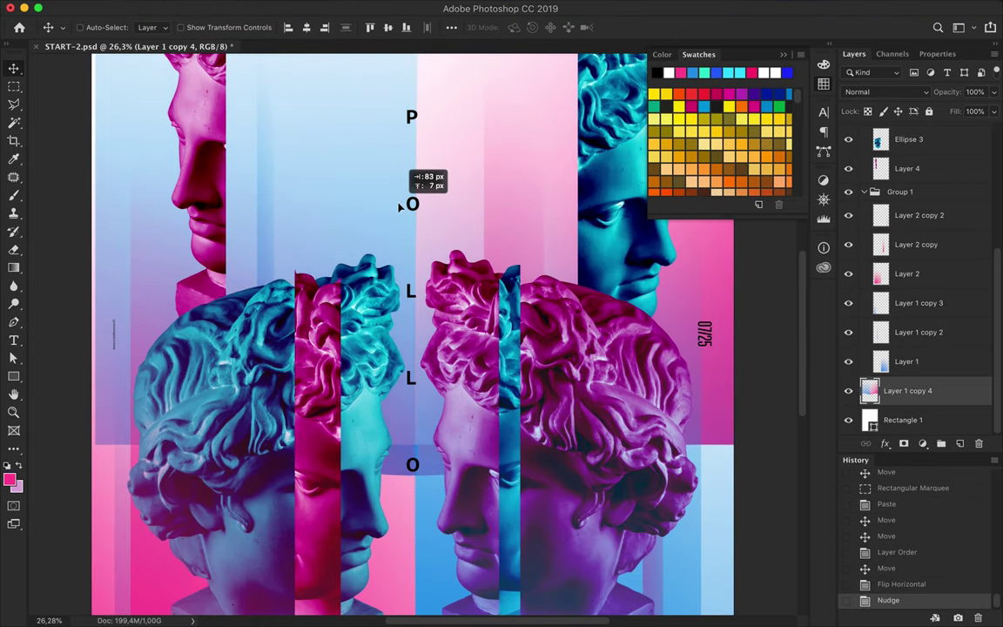
pyautogui.scroll(-1, 358, 182)
pyautogui.moveTo(878, 390)
pyautogui.mouseDown()
pyautogui.moveTo(906, 106)
pyautogui.moveTo(905, 318)
pyautogui.mouseUp()
pyautogui.press('Left')
pyautogui.press('Left')
pyautogui.press('Left')
pyautogui.scroll(-3, 612, 403)
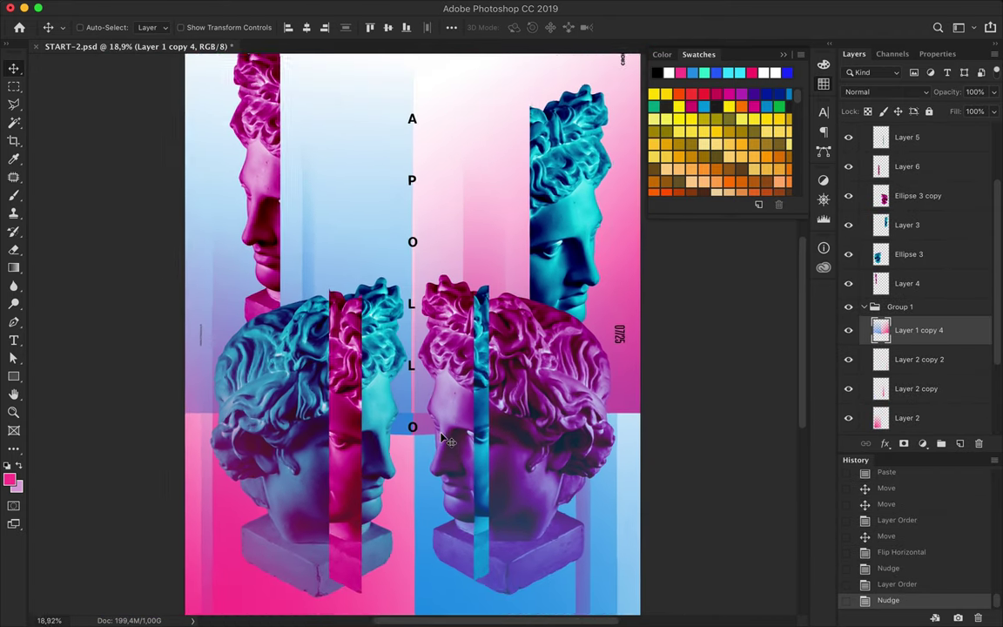
# Shrink the upper-left pink head slice from its top and shift it down and left.
pyautogui.moveTo(292, 246)
pyautogui.mouseDown()
pyautogui.moveTo(417, 236)
pyautogui.moveTo(407, 180)
pyautogui.mouseUp()
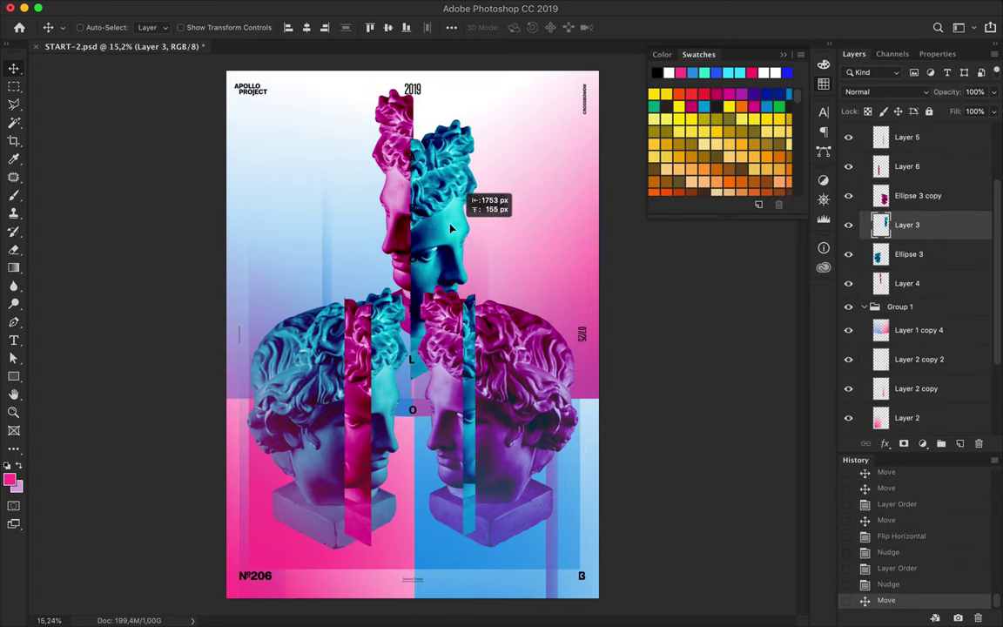
pyautogui.hotkey('ctrl', 'z')
pyautogui.hotkey('ctrl', 'z')
pyautogui.click(285, 183)
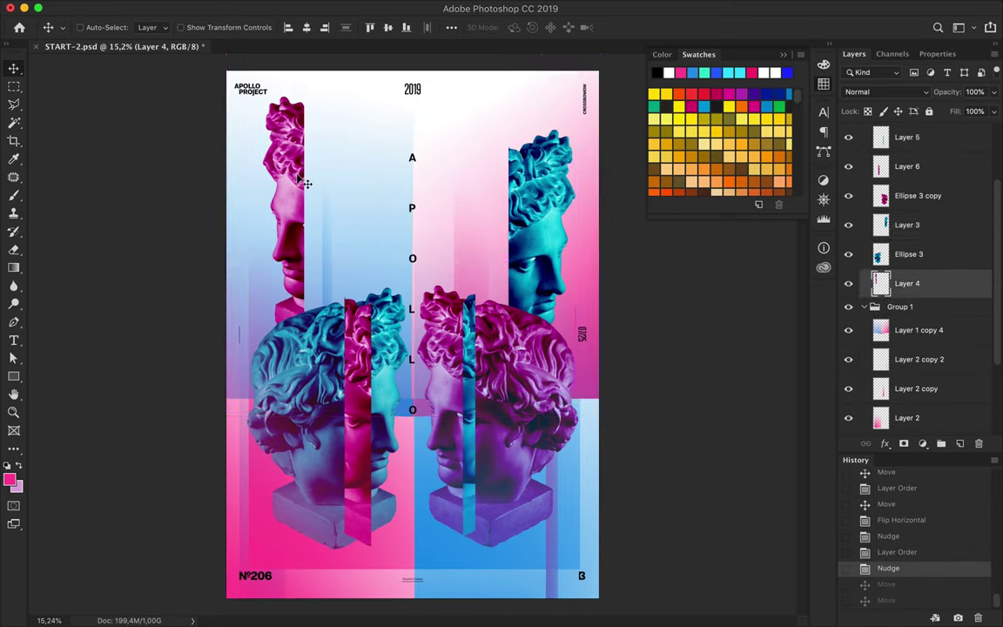
pyautogui.hotkey('ctrl', 't')
pyautogui.moveTo(267, 98); pyautogui.dragTo(270, 157)
pyautogui.press('Return')
pyautogui.moveTo(286, 201); pyautogui.dragTo(263, 242)
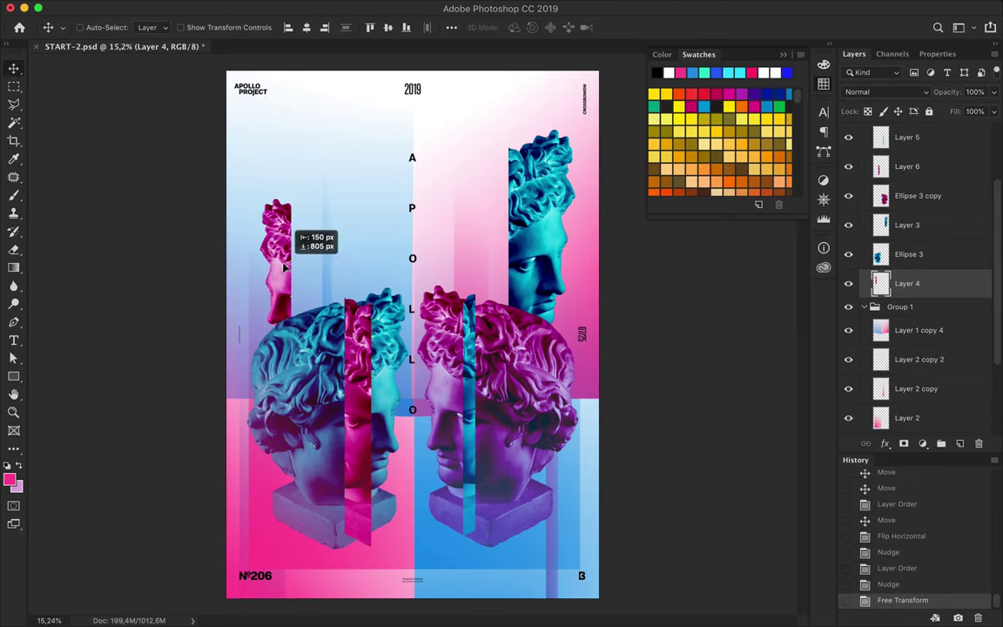
# Shrink the upper-right blue head slice and reposition it slightly.
pyautogui.click(547, 150)
pyautogui.hotkey('ctrl', 't')
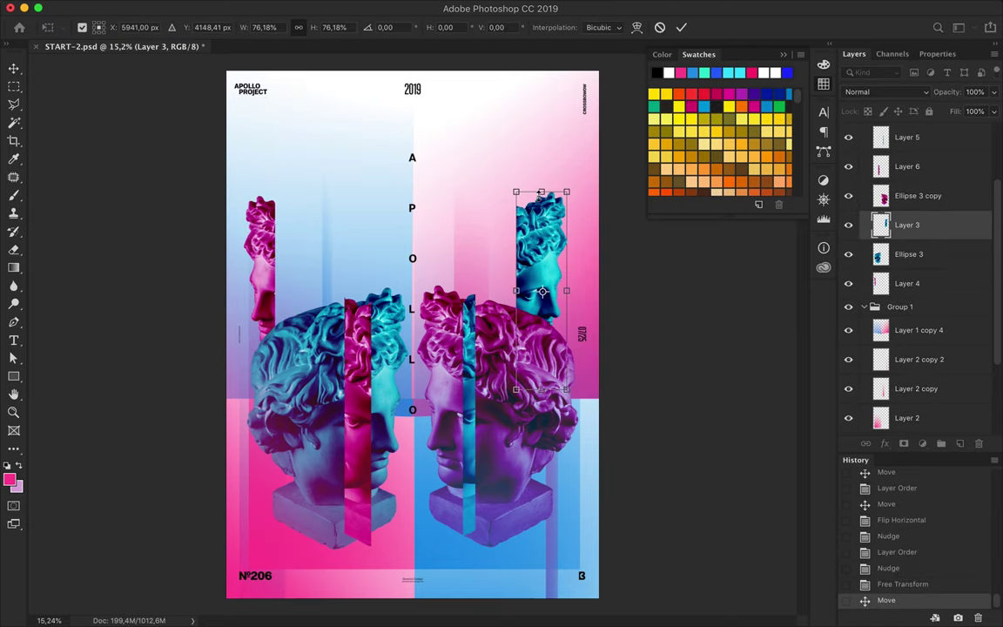
pyautogui.moveTo(508, 130); pyautogui.dragTo(521, 157)
pyautogui.press('Return')
pyautogui.moveTo(527, 214); pyautogui.dragTo(538, 224)
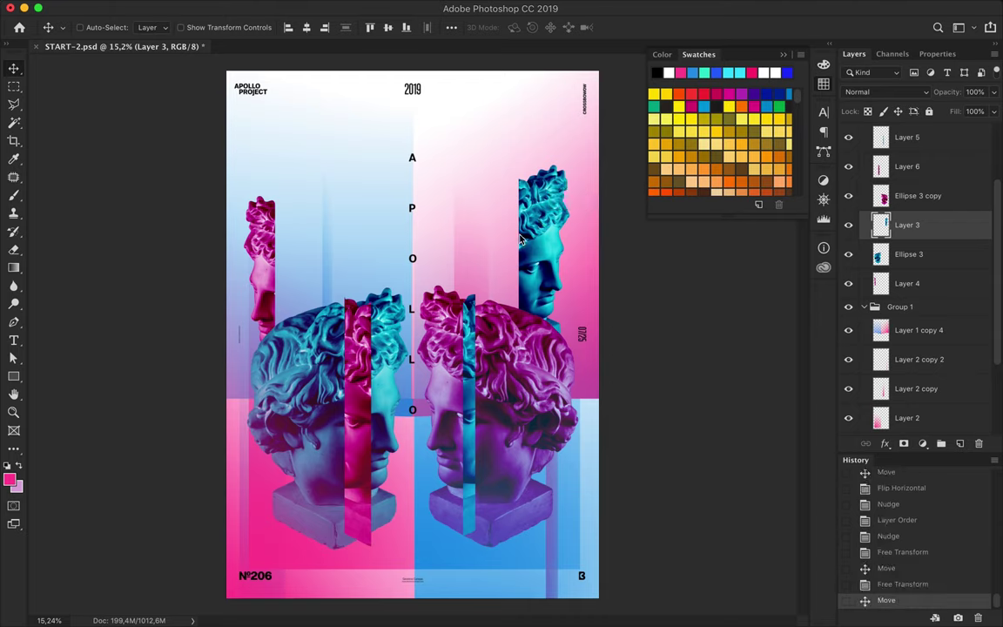
# Paste a marked piece of the right head onto its own layer and position it over the left head.
pyautogui.click(370, 370)
pyautogui.press('m')
pyautogui.moveTo(470, 261); pyautogui.dragTo(583, 547)
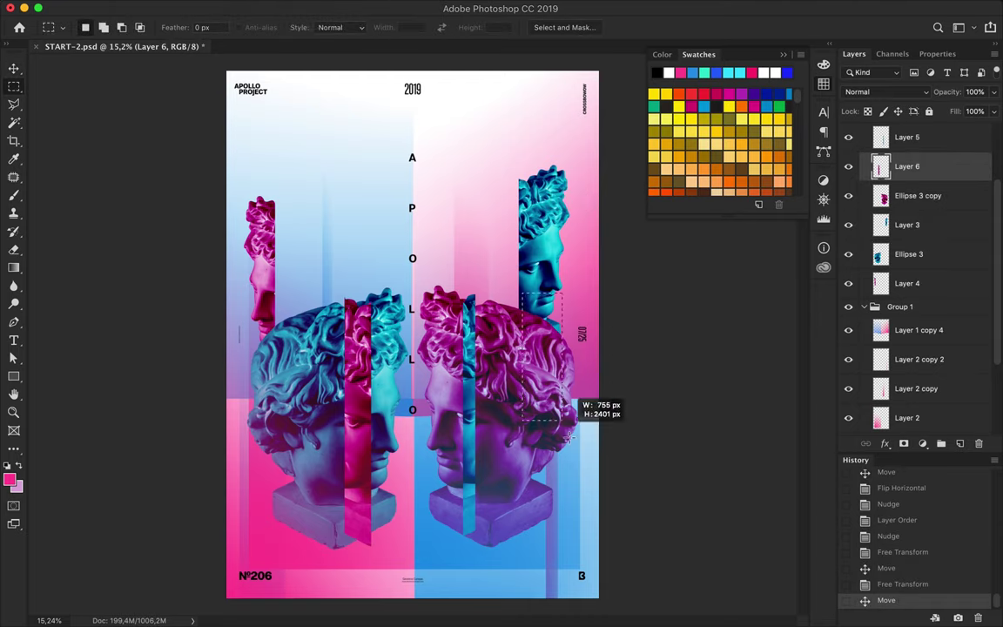
pyautogui.keyDown('ctrl'); pyautogui.click(523, 303); pyautogui.keyUp('ctrl')
pyautogui.hotkey('ctrl', 'v')
pyautogui.press('v')
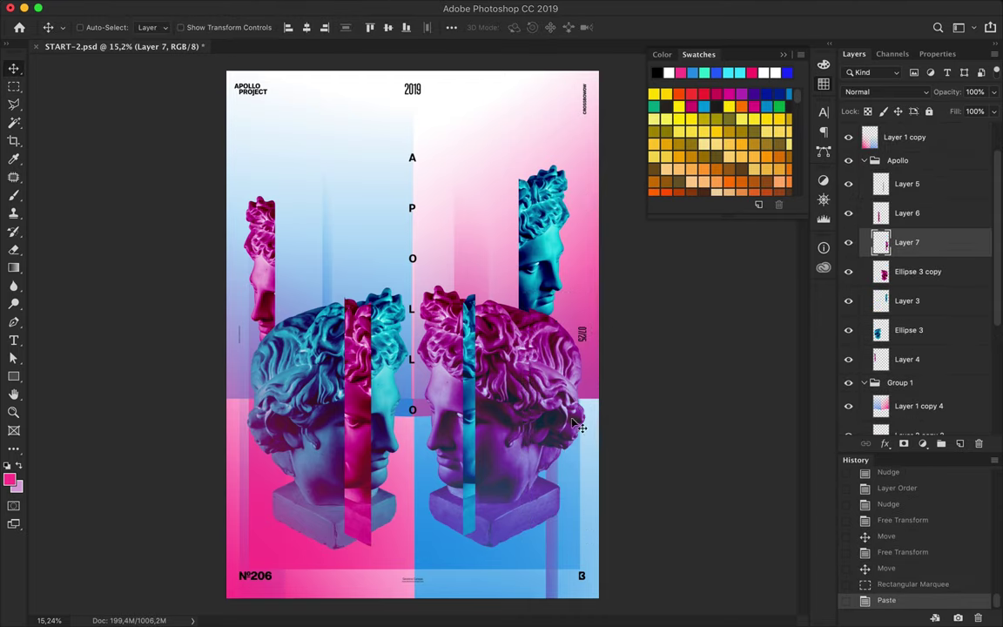
pyautogui.moveTo(505, 375); pyautogui.dragTo(384, 233)
pyautogui.moveTo(905, 242); pyautogui.dragTo(906, 344)
pyautogui.moveTo(384, 261)
pyautogui.mouseDown()
pyautogui.moveTo(370, 287)
pyautogui.moveTo(383, 240)
pyautogui.moveTo(320, 329)
pyautogui.mouseUp()
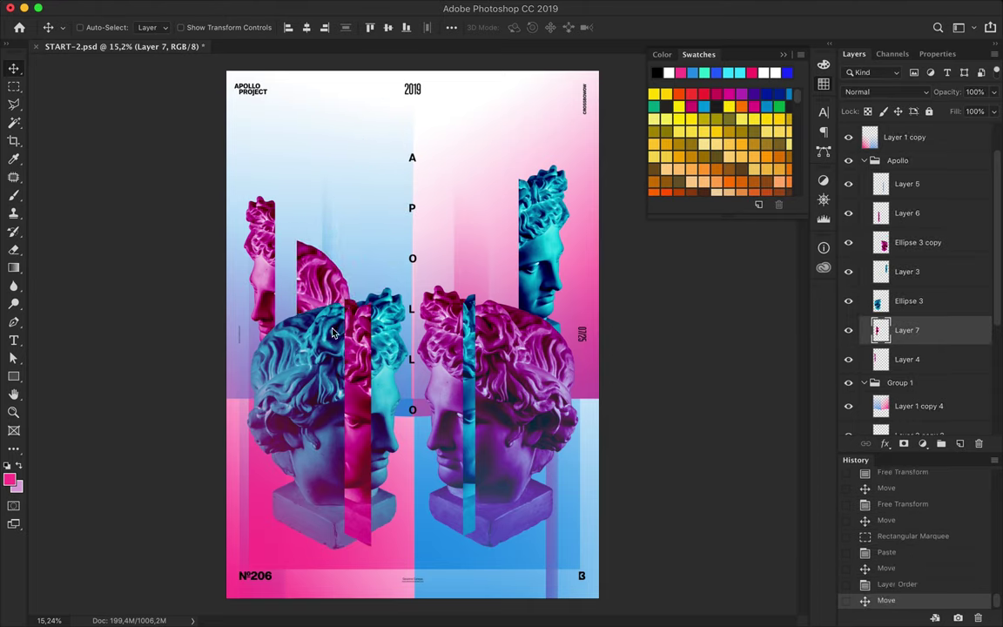
# Delete the pasted piece, then move the pink strip and upper-right cyan head toward the centre.
pyautogui.press('BackSpace')
pyautogui.moveTo(262, 278); pyautogui.dragTo(292, 247)
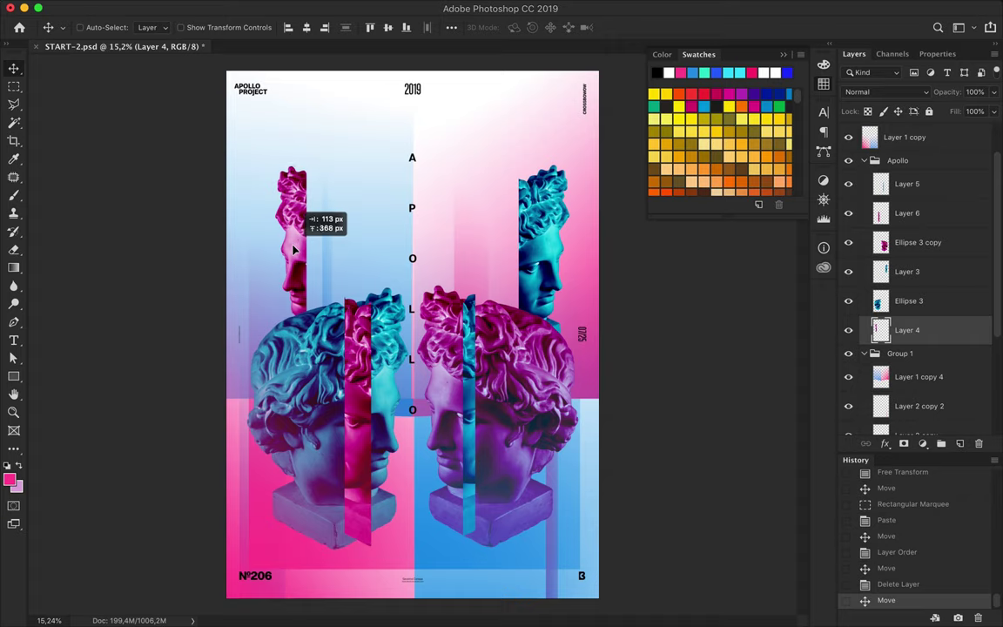
pyautogui.moveTo(538, 261)
pyautogui.mouseDown()
pyautogui.moveTo(503, 248)
pyautogui.moveTo(493, 229)
pyautogui.mouseUp()
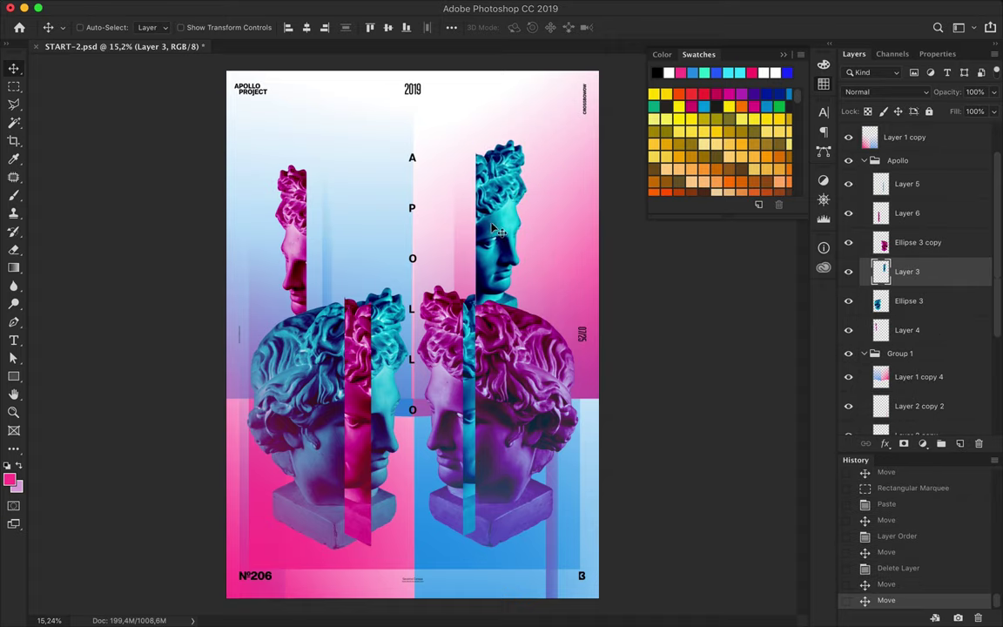
# Make the APOLLO letters white and raise their leading to 348 pt.
pyautogui.doubleClick(413, 214)
pyautogui.click(567, 27)
pyautogui.click(625, 163)
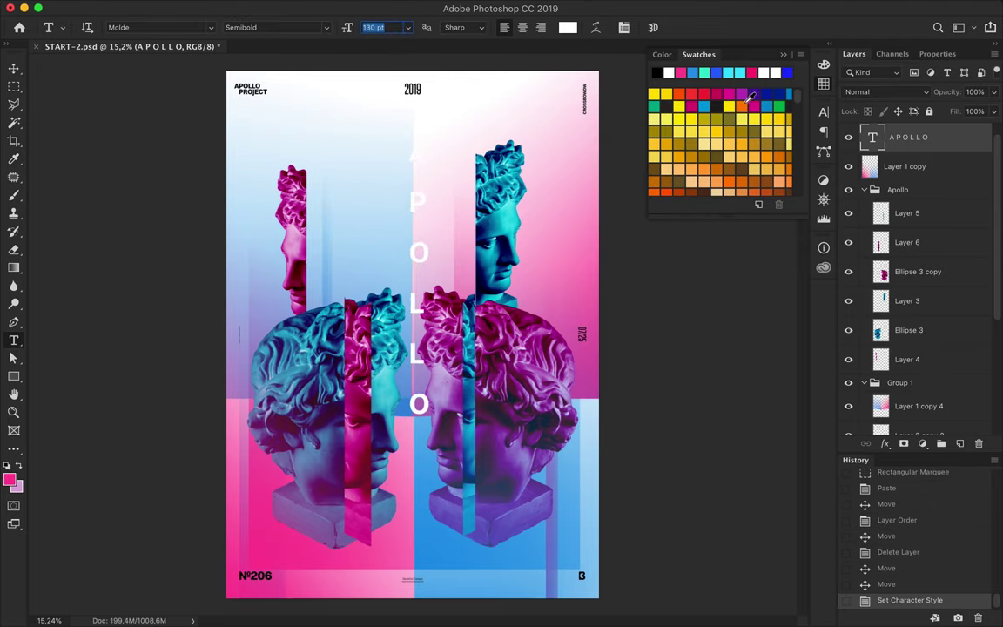
pyautogui.click(824, 111)
pyautogui.click(707, 102)
pyautogui.click(769, 144)
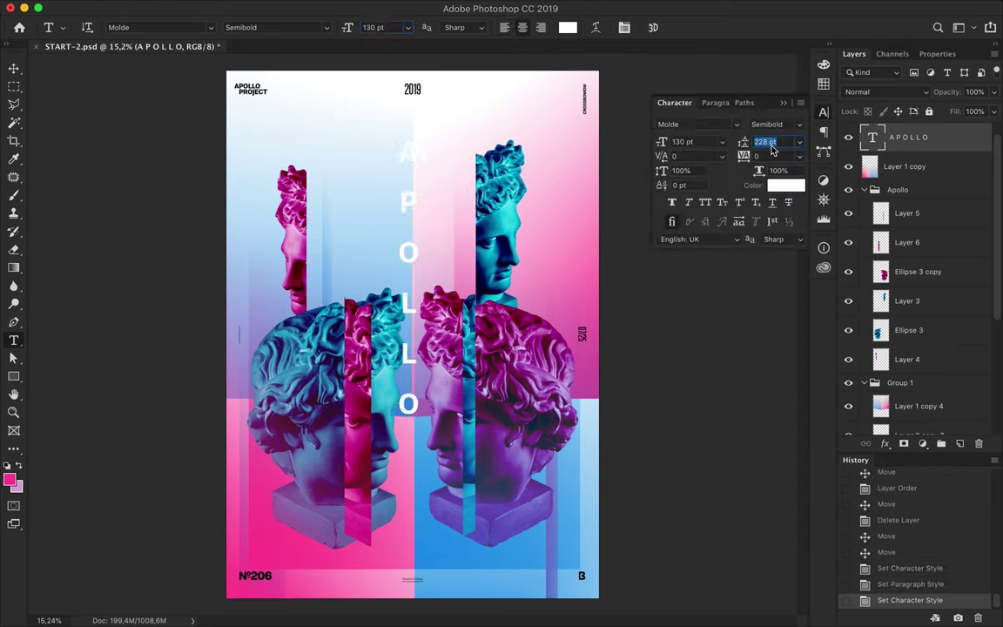
pyautogui.hotkey('shift', 'Up')
pyautogui.hotkey('shift', 'Up')
pyautogui.hotkey('shift', 'Up')
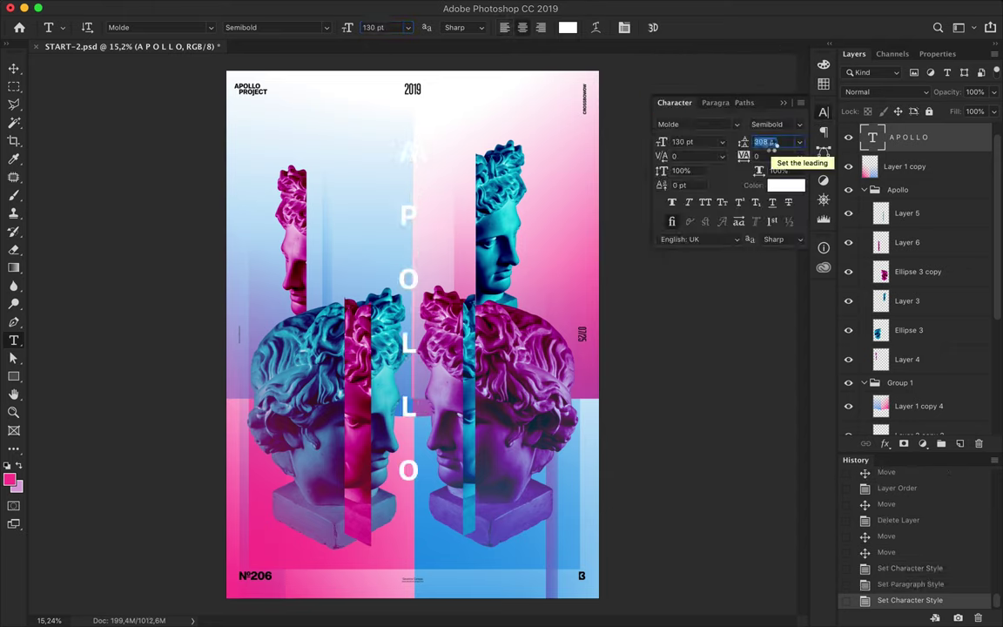
pyautogui.hotkey('shift', 'Up')
pyautogui.hotkey('shift', 'Up')
pyautogui.hotkey('shift', 'Up')
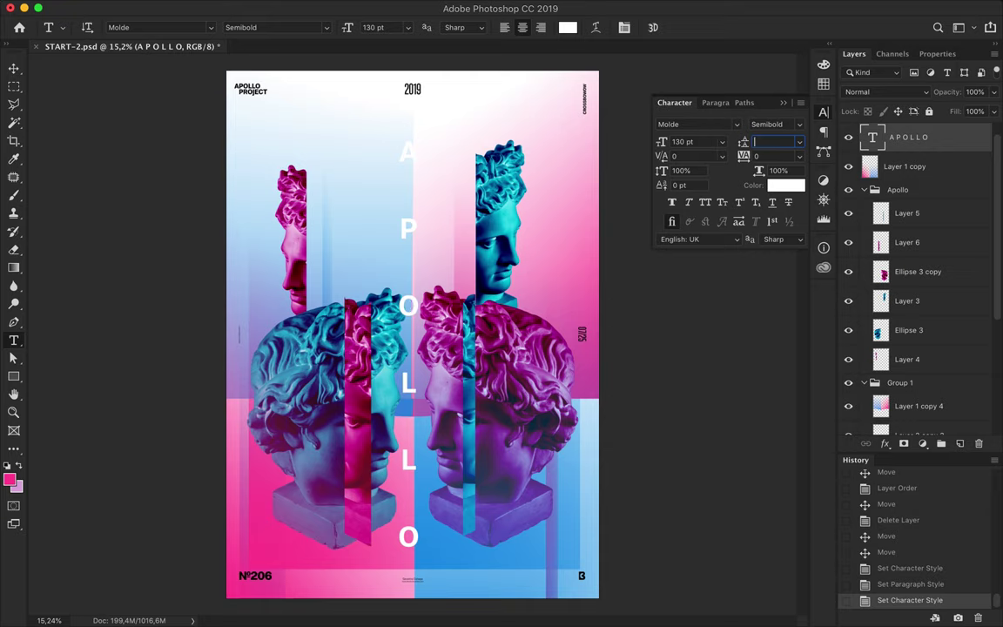
# Centre the APOLLO text horizontally and vertically on the poster, then select the head layers.
pyautogui.press('v')
pyautogui.moveTo(411, 315); pyautogui.dragTo(417, 322)
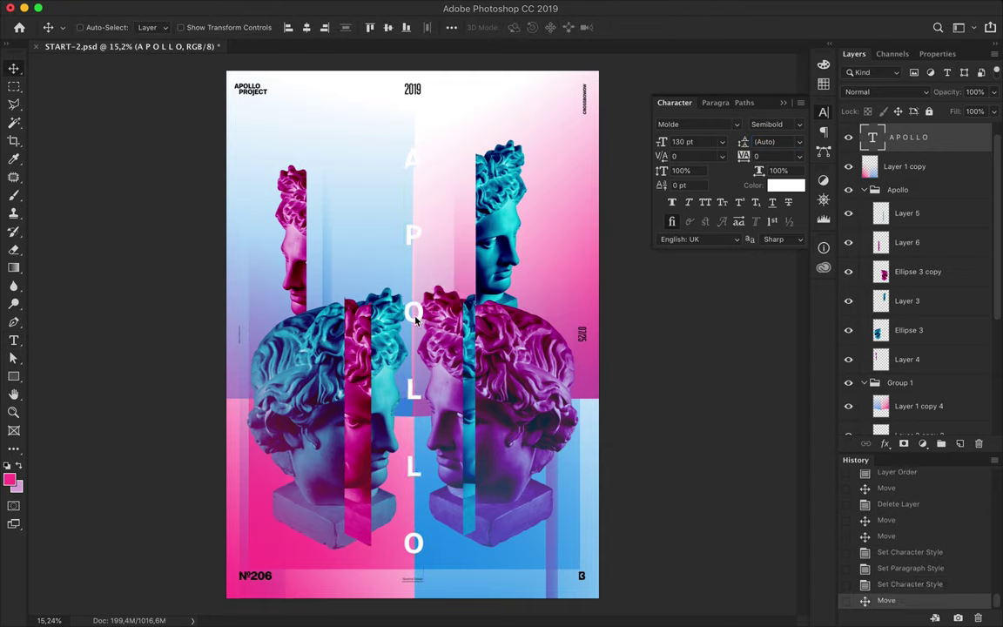
pyautogui.click(306, 28)
pyautogui.click(388, 28)
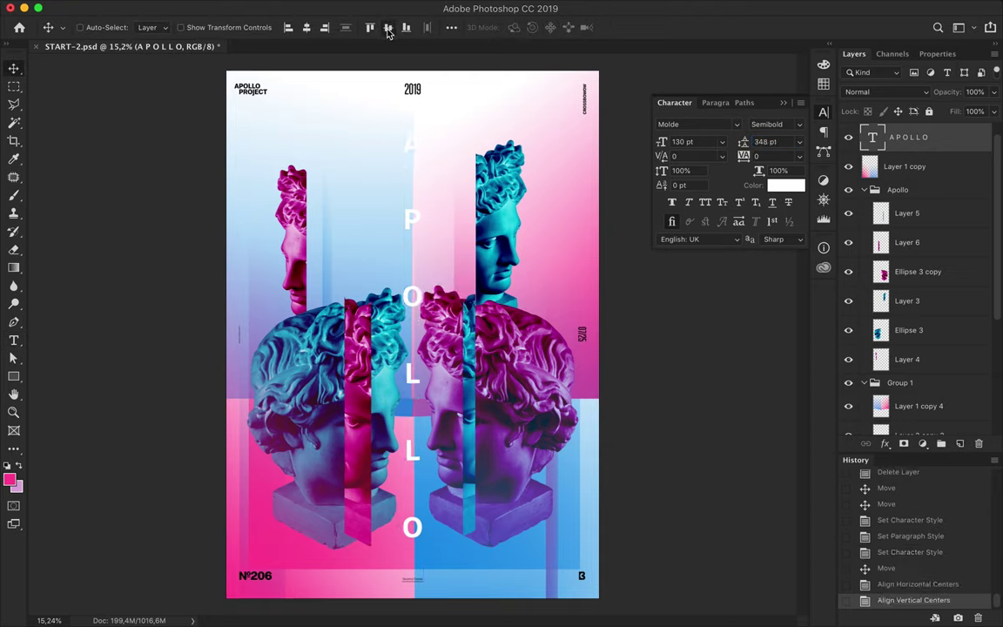
pyautogui.keyDown('ctrl'); pyautogui.click(312, 362); pyautogui.keyUp('ctrl')
pyautogui.click(906, 330)
# Duplicate both Ellipse head layers, move the copies up about 165 px, and merge them.
pyautogui.click(911, 271)
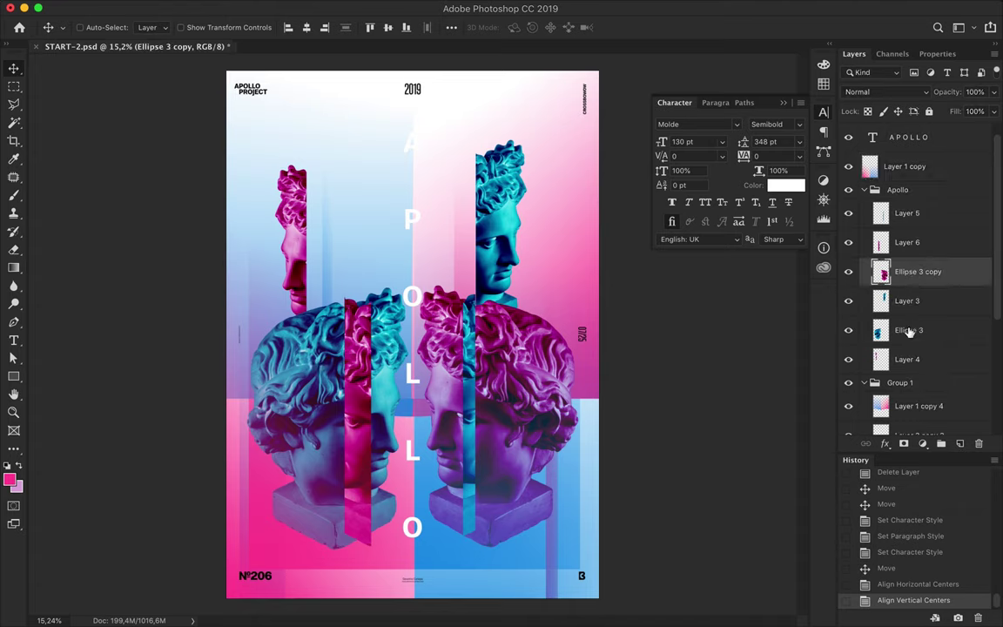
pyautogui.keyDown('ctrl'); pyautogui.click(913, 330); pyautogui.keyUp('ctrl')
pyautogui.moveTo(914, 330); pyautogui.dragTo(914, 209)
pyautogui.moveTo(591, 338); pyautogui.dragTo(590, 194)
pyautogui.click(341, 7)
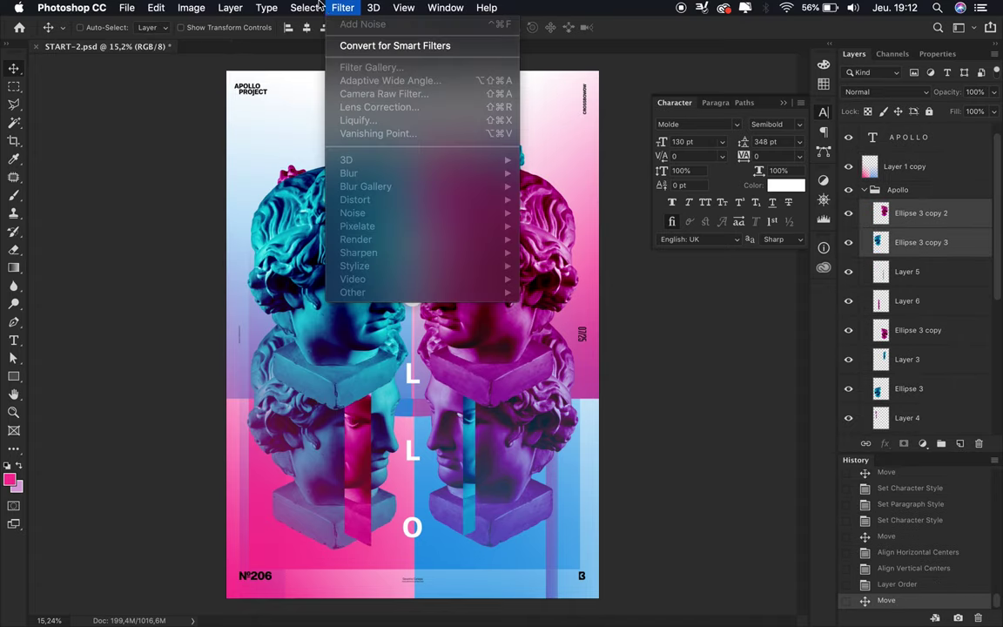
pyautogui.hotkey('ctrl', 'e')
# Apply a Mosaic pixelate filter with larger cells to the merged head copies.
pyautogui.click(344, 7)
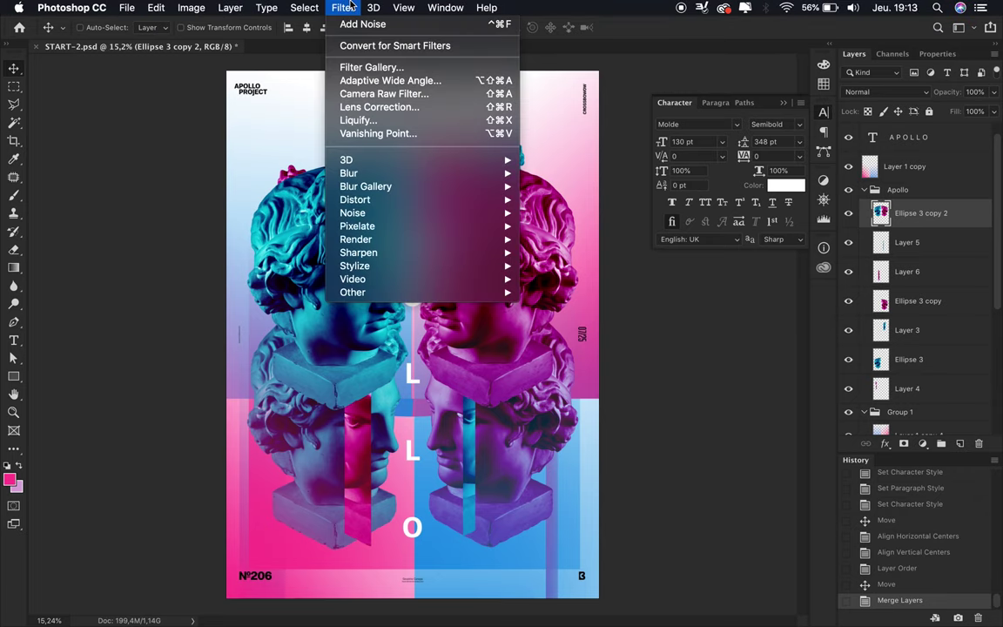
pyautogui.moveTo(366, 186)
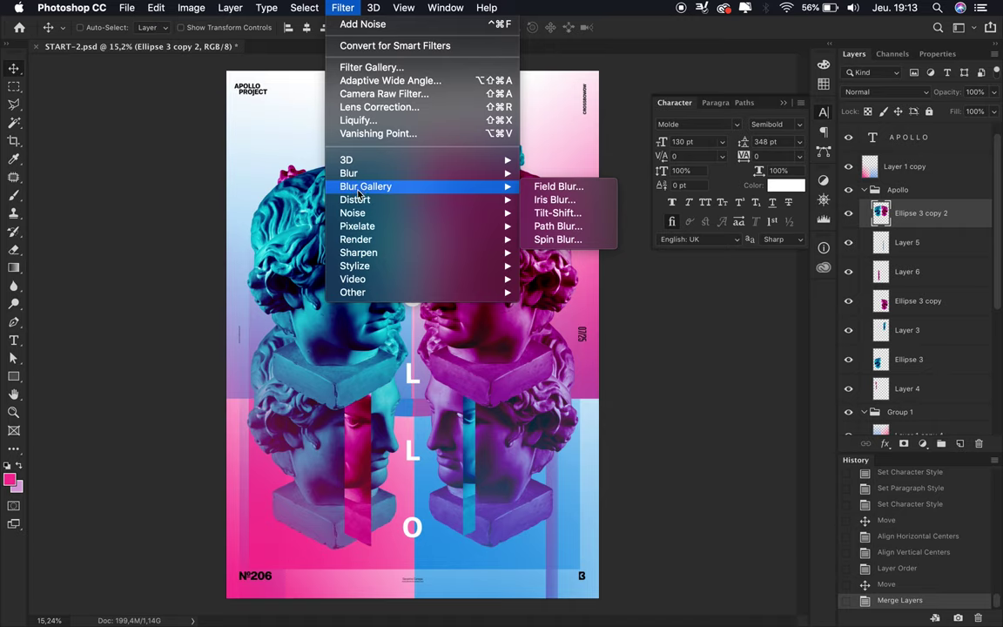
pyautogui.click(577, 278)
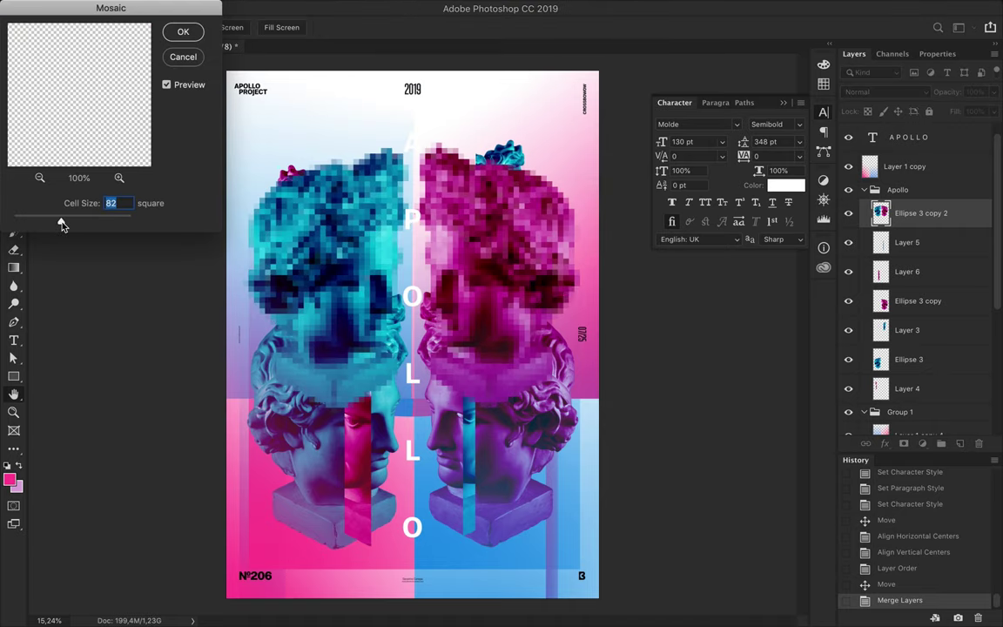
pyautogui.moveTo(61, 225); pyautogui.dragTo(139, 226)
pyautogui.click(183, 32)
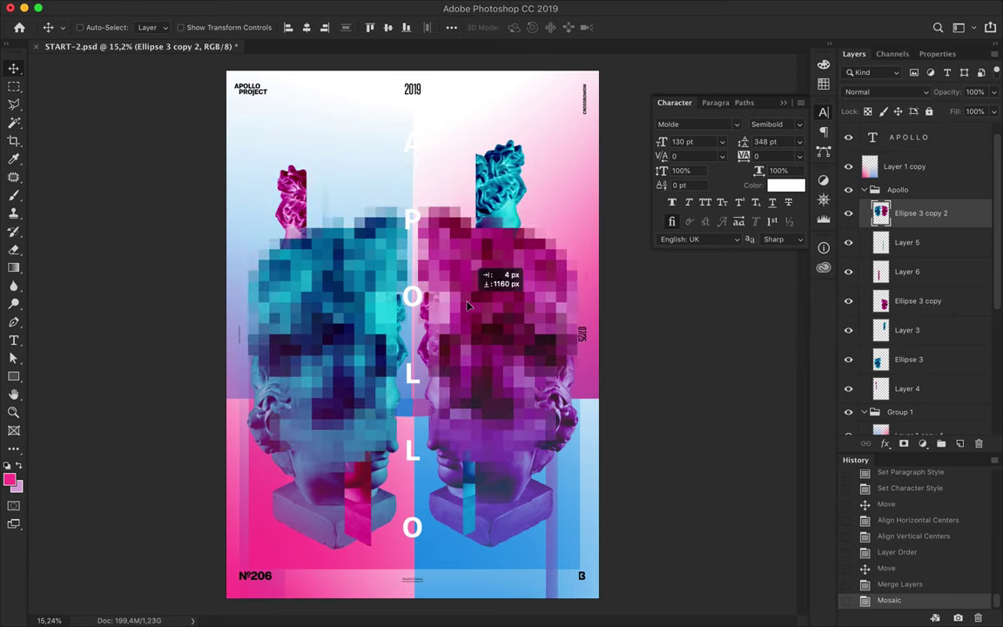
# Place the pixelated heads below Layer 4, behind the originals, shifted down on the poster.
pyautogui.moveTo(468, 306); pyautogui.dragTo(468, 306)
pyautogui.moveTo(921, 214); pyautogui.dragTo(930, 373)
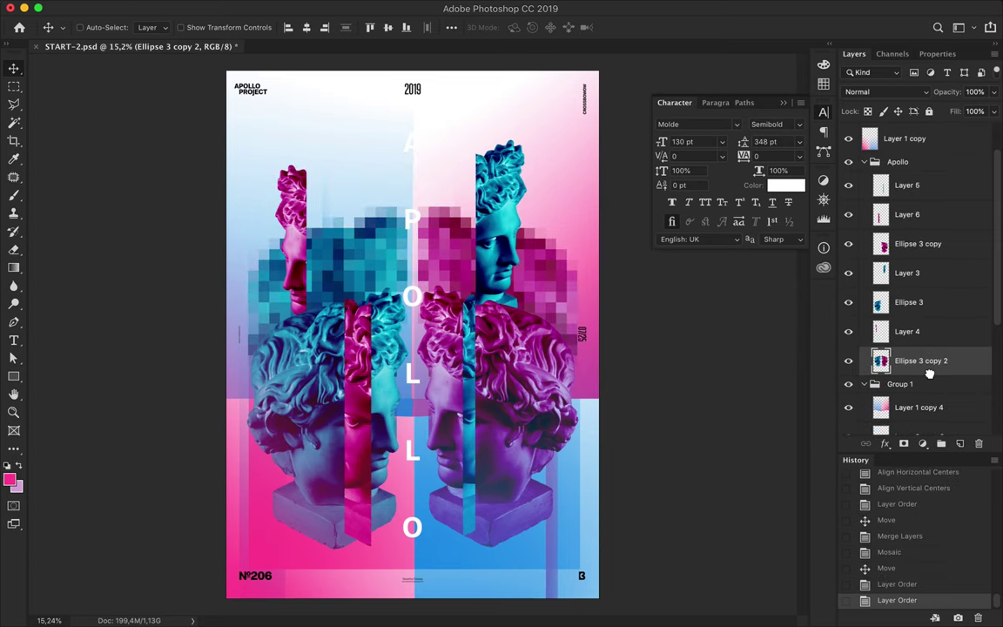
pyautogui.moveTo(440, 267); pyautogui.dragTo(436, 342)
pyautogui.scroll(-3, 475, 327)
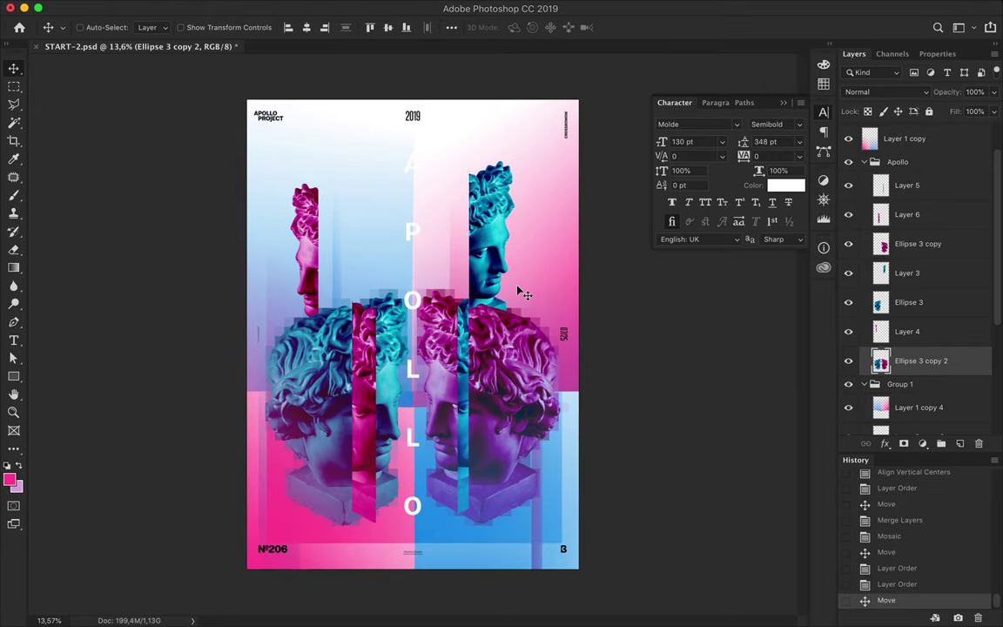
pyautogui.moveTo(881, 360); pyautogui.dragTo(870, 172)
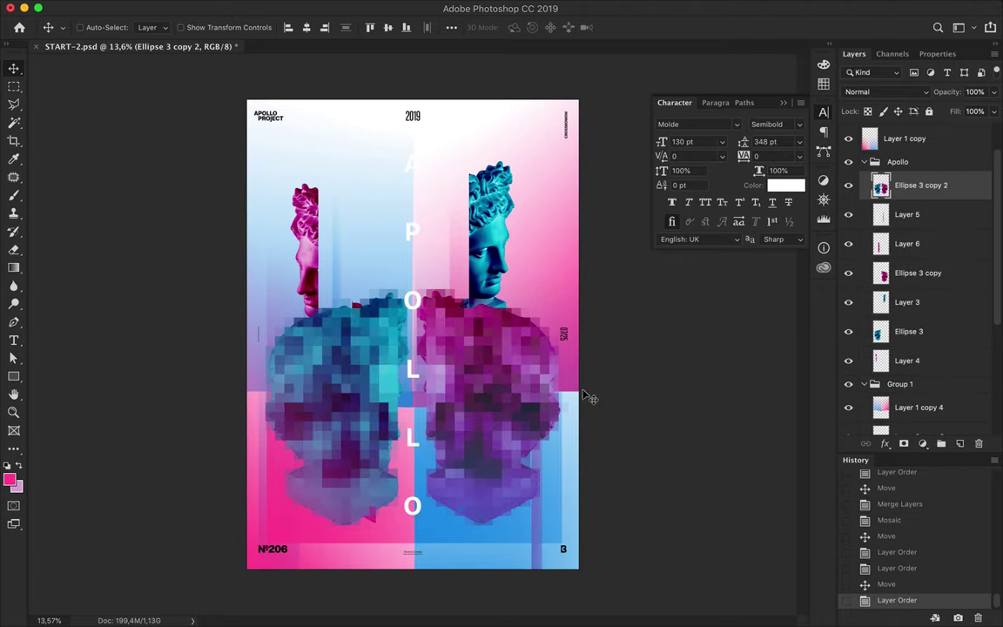
pyautogui.moveTo(881, 185); pyautogui.dragTo(911, 372)
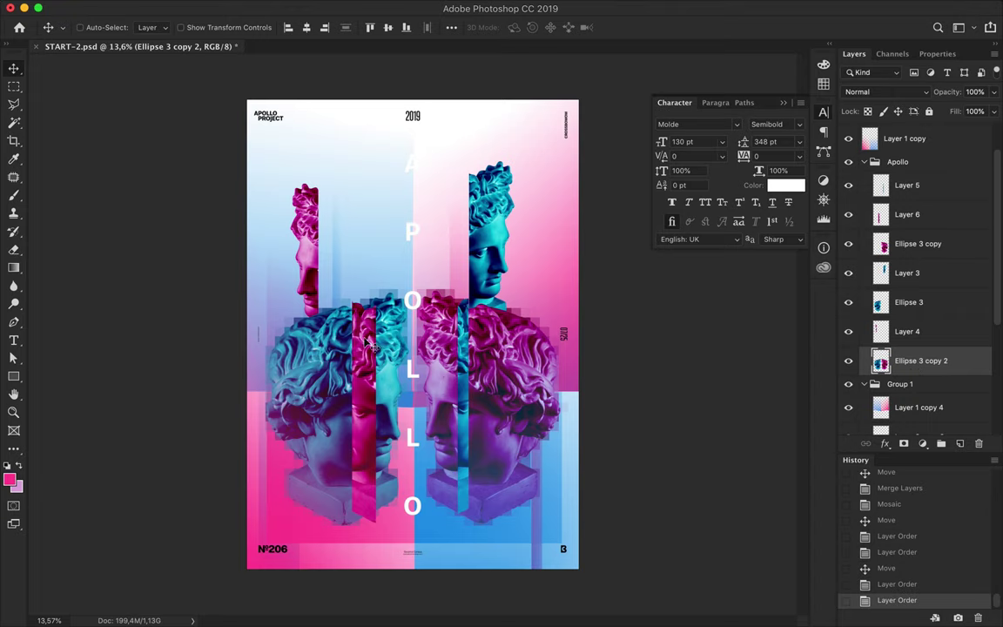
pyautogui.scroll(2, 403, 237)
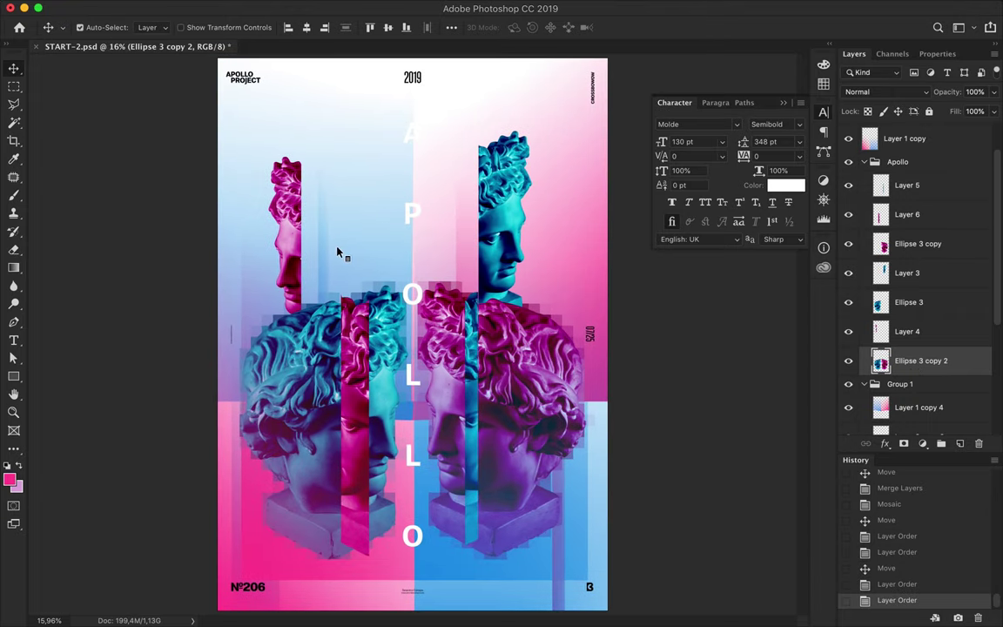
# Select the background gradient layer Layer 1 copy 4 in the Apollo group.
pyautogui.click(330, 263)
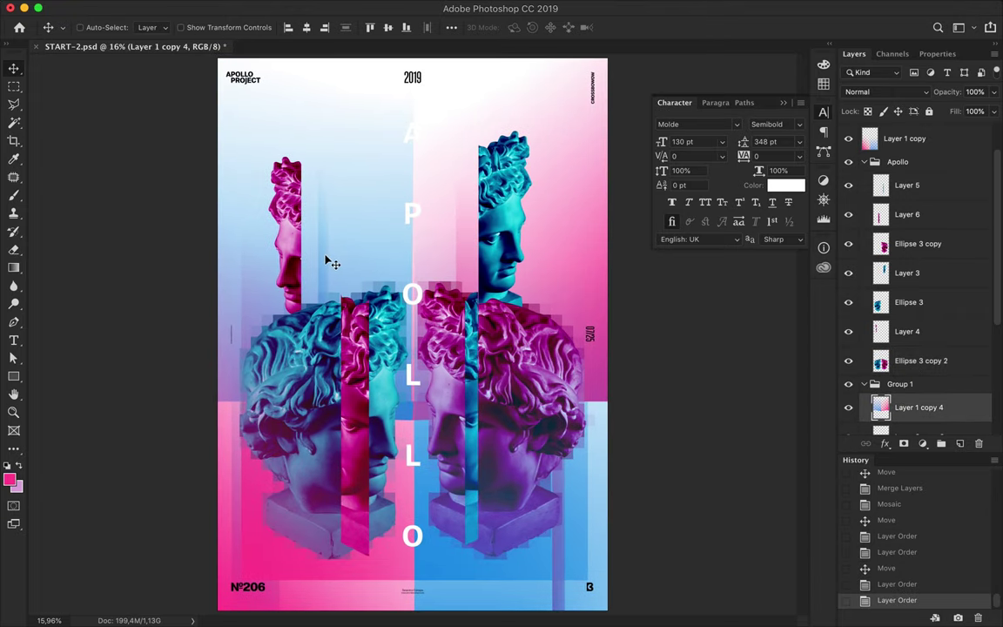
pyautogui.click(864, 162)
pyautogui.scroll(1, 914, 261)
pyautogui.click(864, 207)
pyautogui.click(881, 230)
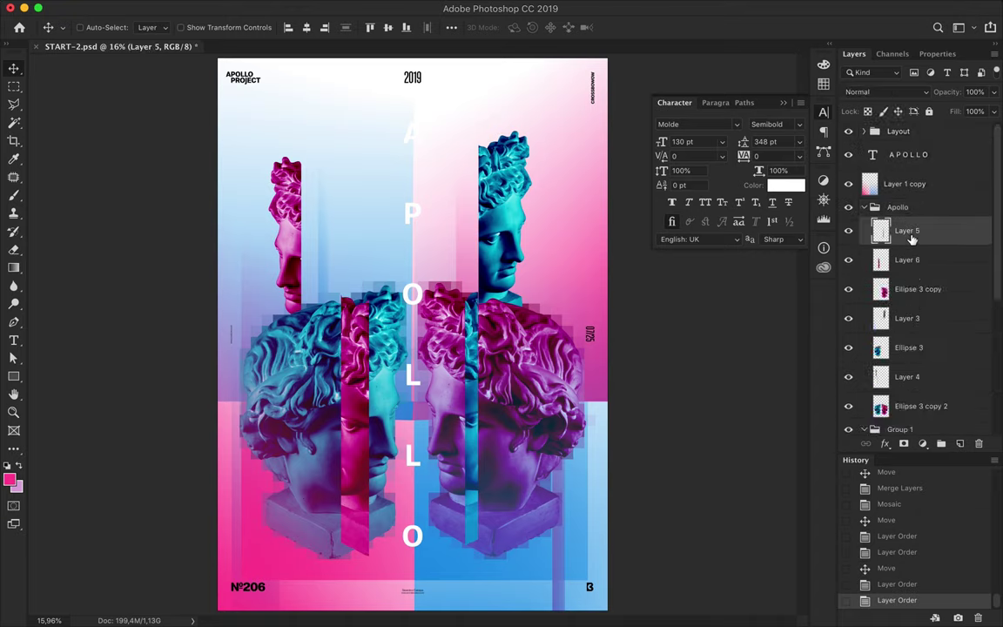
pyautogui.scroll(-5, 866, 290)
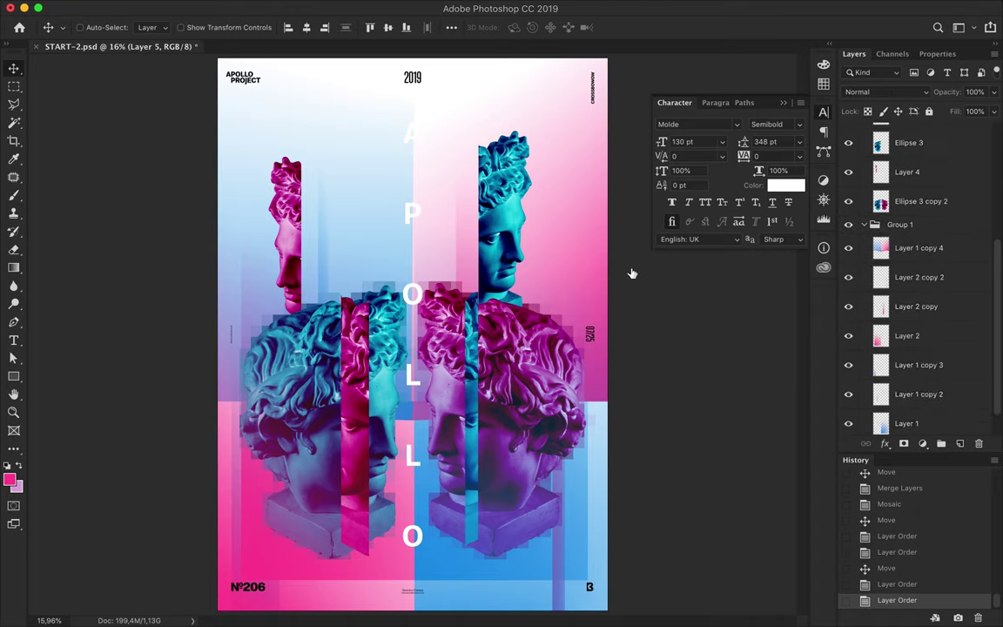
pyautogui.moveTo(461, 263); pyautogui.dragTo(441, 258)
pyautogui.hotkey('ctrl', 'z')
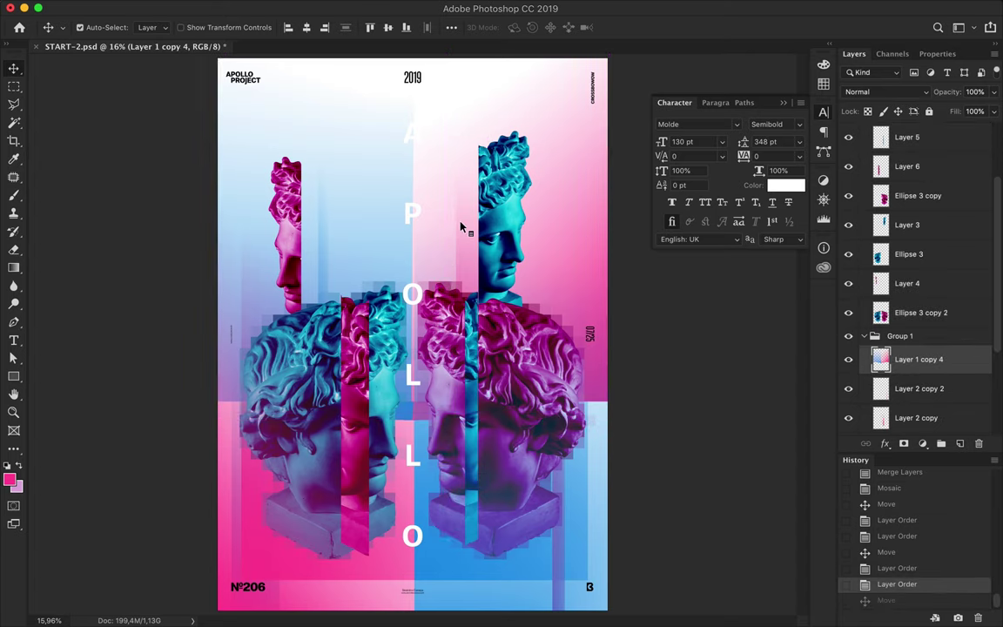
# Duplicate Layer 1 copy 4, apply Mosaic with cell size 200, and toggle the original's visibility.
pyautogui.hotkey('ctrl', 'j')
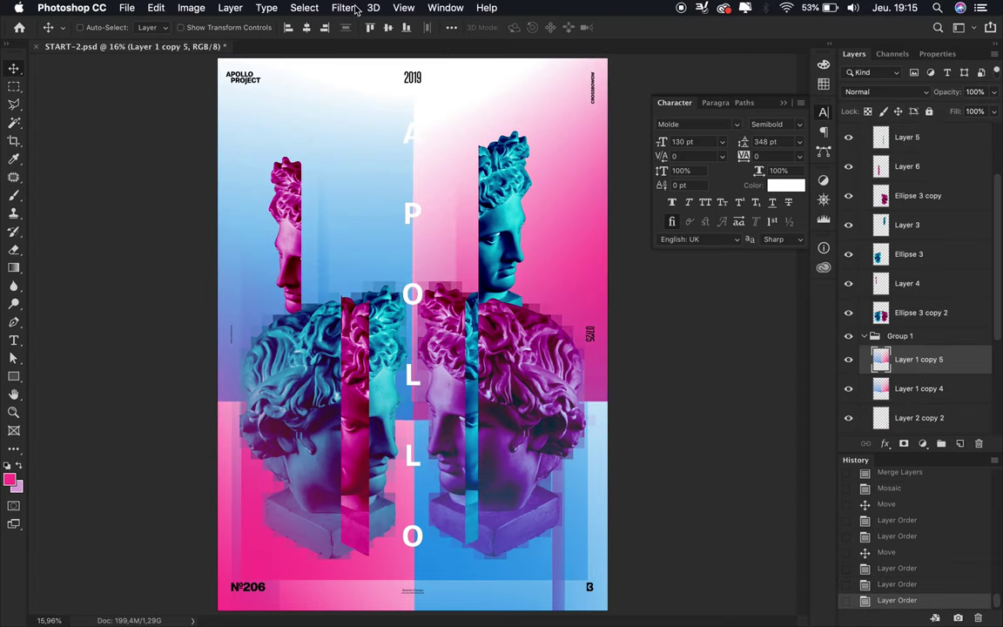
pyautogui.click(343, 7)
pyautogui.click(551, 292)
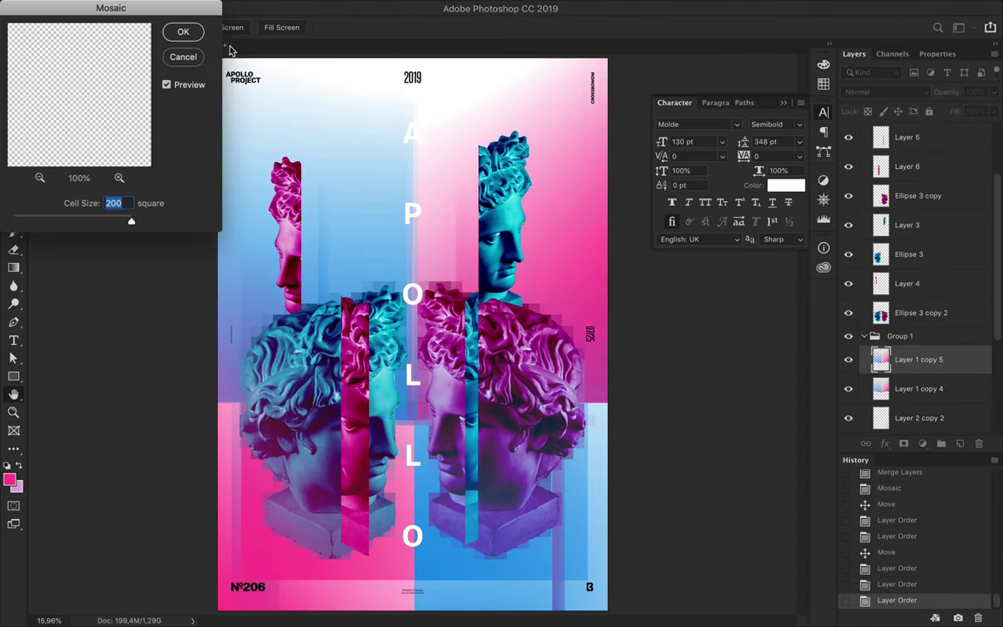
pyautogui.click(183, 31)
pyautogui.moveTo(931, 369); pyautogui.dragTo(928, 359)
pyautogui.click(849, 418)
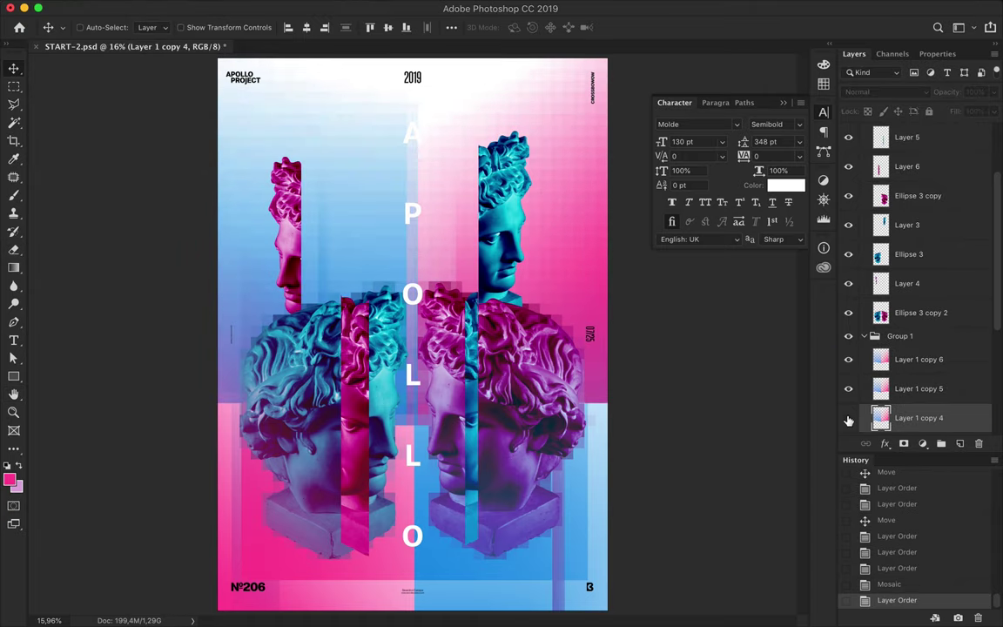
pyautogui.keyDown('alt'); pyautogui.scroll(2, 448, 299); pyautogui.keyUp('alt')
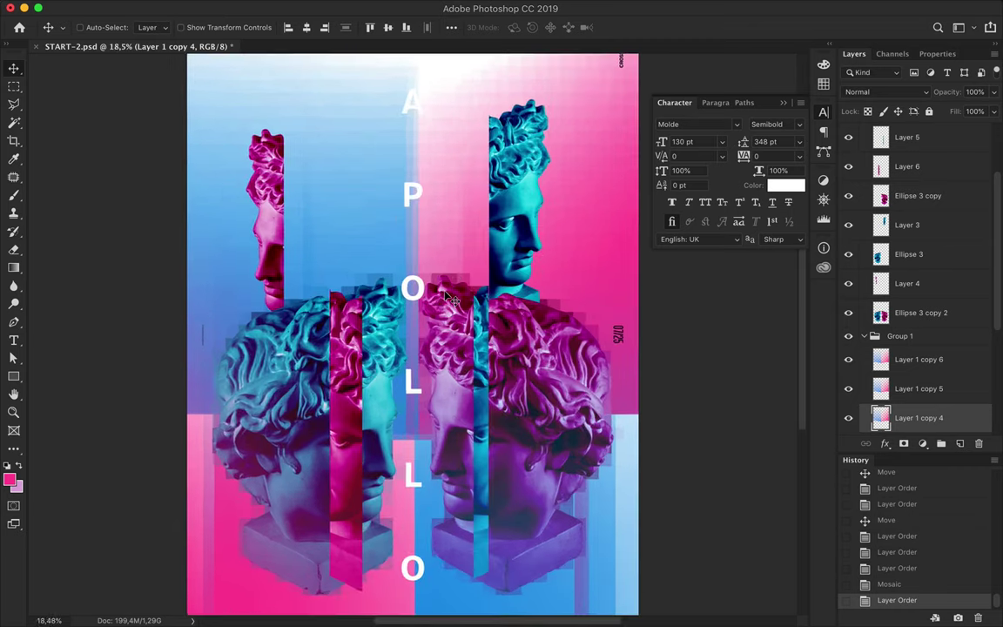
pyautogui.keyDown('alt'); pyautogui.scroll(-2, 449, 299); pyautogui.keyUp('alt')
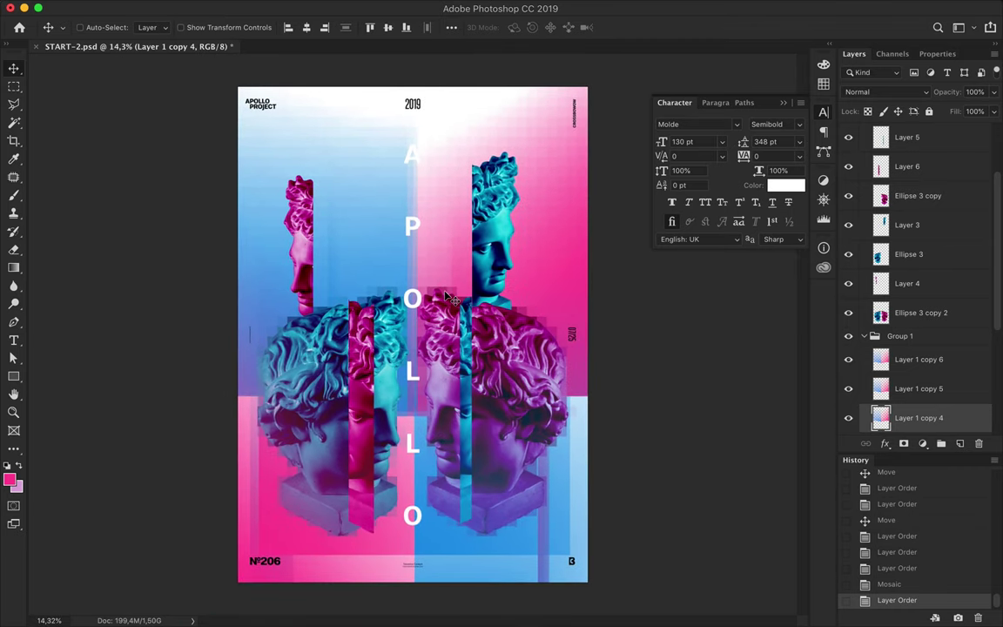
# Copy a narrow central column of the letters to a new layer, offset left to double them.
pyautogui.press('m')
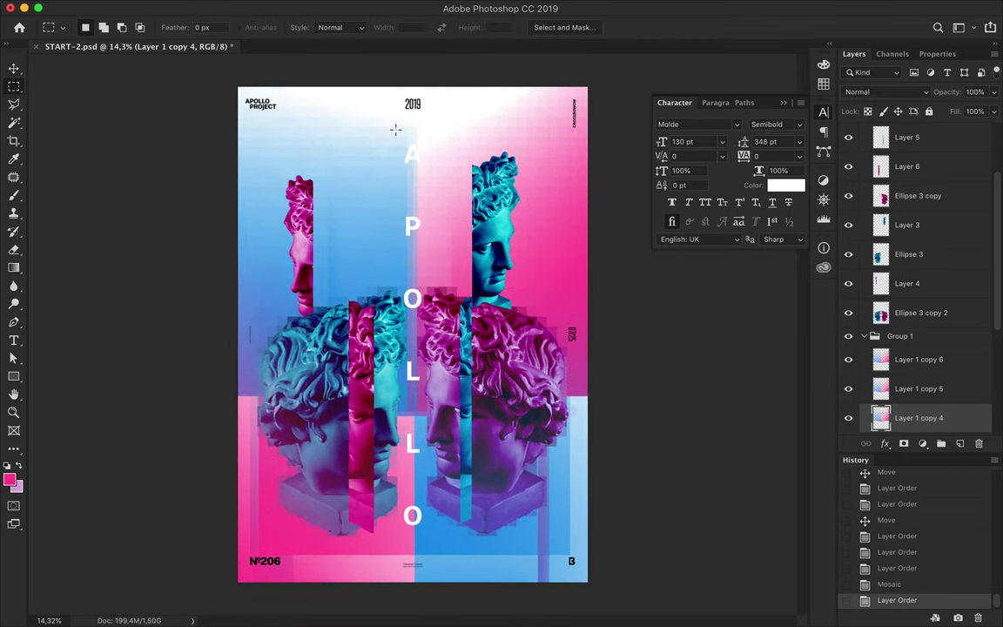
pyautogui.moveTo(395, 129); pyautogui.dragTo(414, 558)
pyautogui.hotkey('alt', '.')
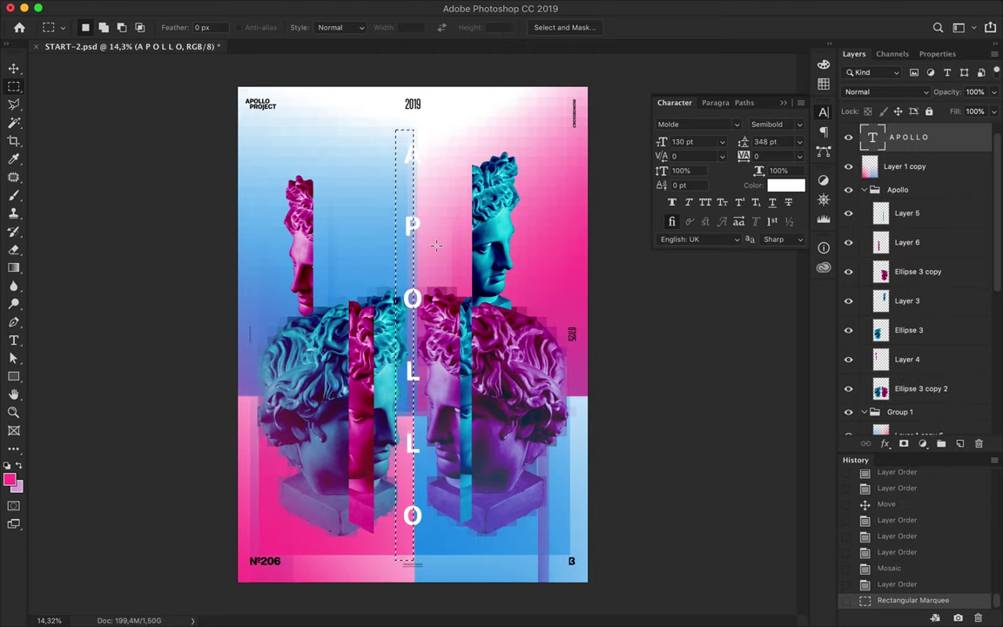
pyautogui.hotkey('ctrl', 'c')
pyautogui.hotkey('ctrl', 'v')
pyautogui.press('v')
pyautogui.moveTo(412, 236); pyautogui.dragTo(403, 231)
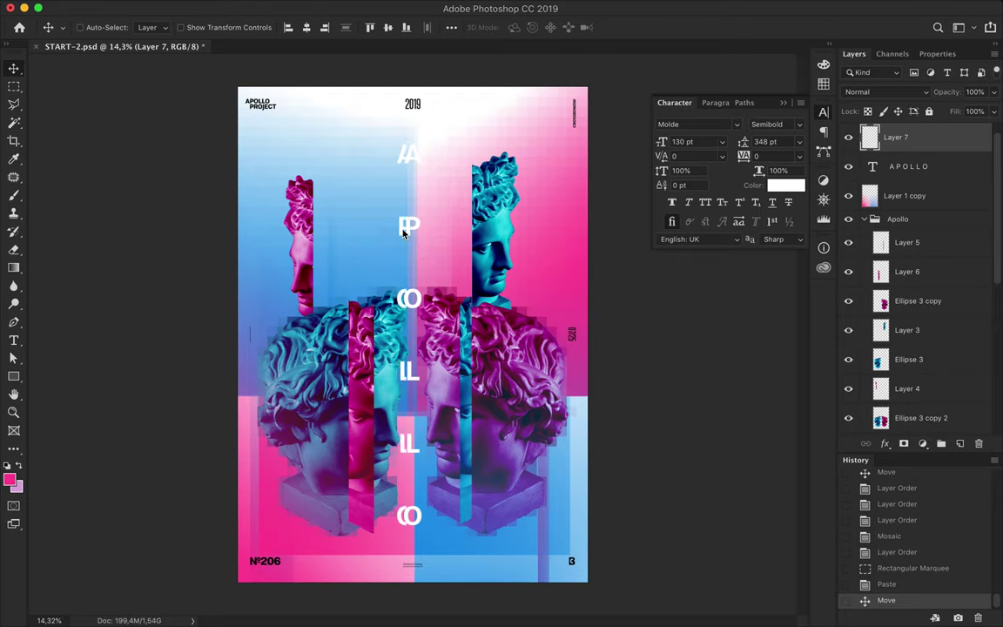
# Copy another tall strip from the APOLLO text layer and offset the pasted slice sideways.
pyautogui.press('m')
pyautogui.moveTo(413, 137); pyautogui.dragTo(438, 537)
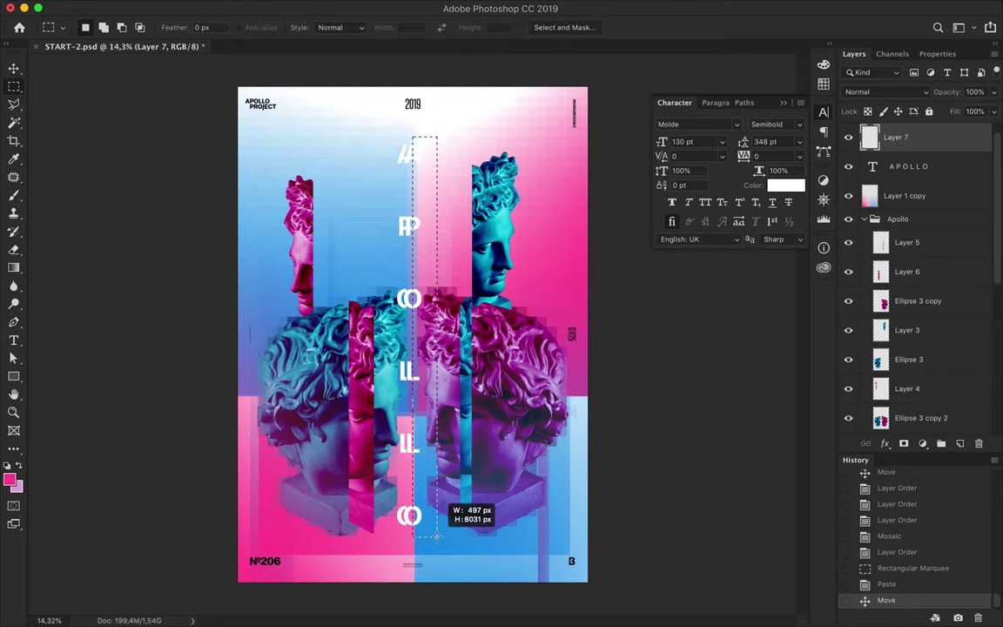
pyautogui.hotkey('ctrl', 'c')
pyautogui.press('Return')
pyautogui.click(910, 166)
pyautogui.hotkey('ctrl', 'c')
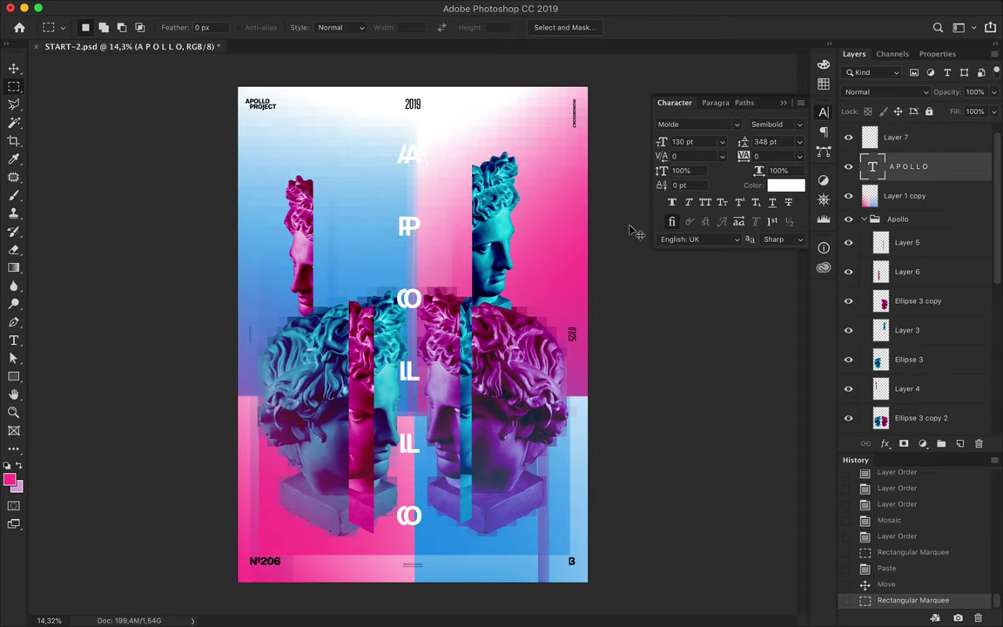
pyautogui.hotkey('ctrl', 'v')
pyautogui.press('v')
pyautogui.moveTo(427, 233); pyautogui.dragTo(540, 229)
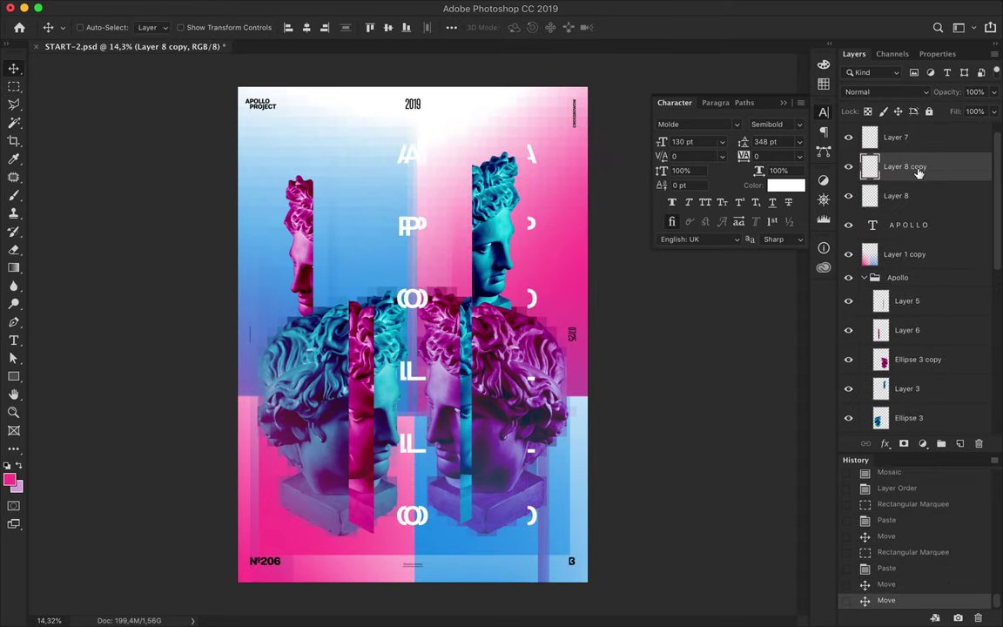
# Duplicate letter slices onto the right and left sides and move them lower in the stack.
pyautogui.moveTo(897, 167)
pyautogui.mouseDown()
pyautogui.moveTo(910, 456)
pyautogui.moveTo(903, 386)
pyautogui.mouseUp()
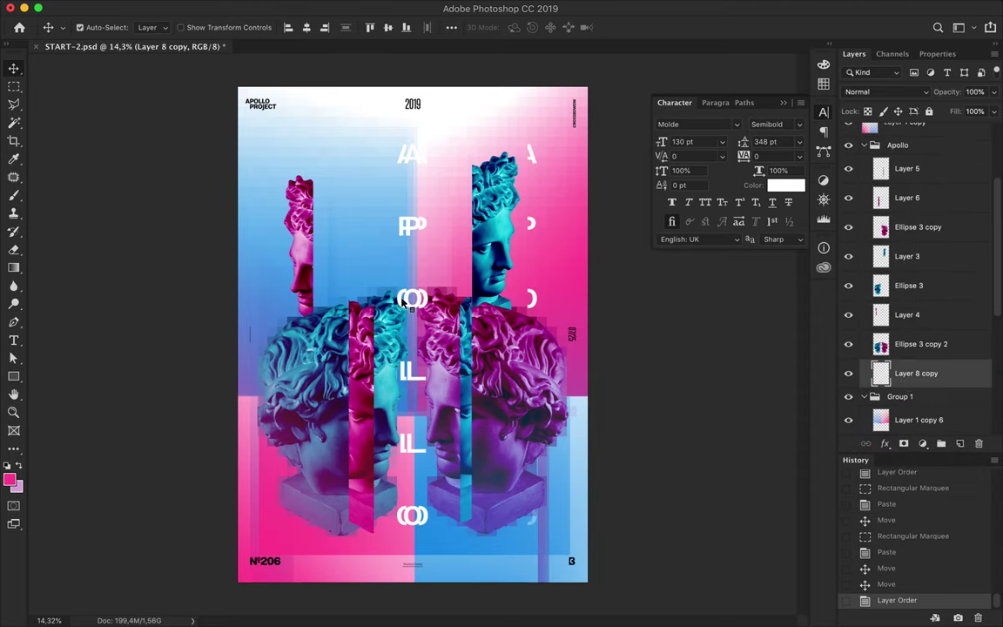
pyautogui.keyDown('alt'); pyautogui.moveTo(402, 302); pyautogui.dragTo(277, 300); pyautogui.keyUp('alt')
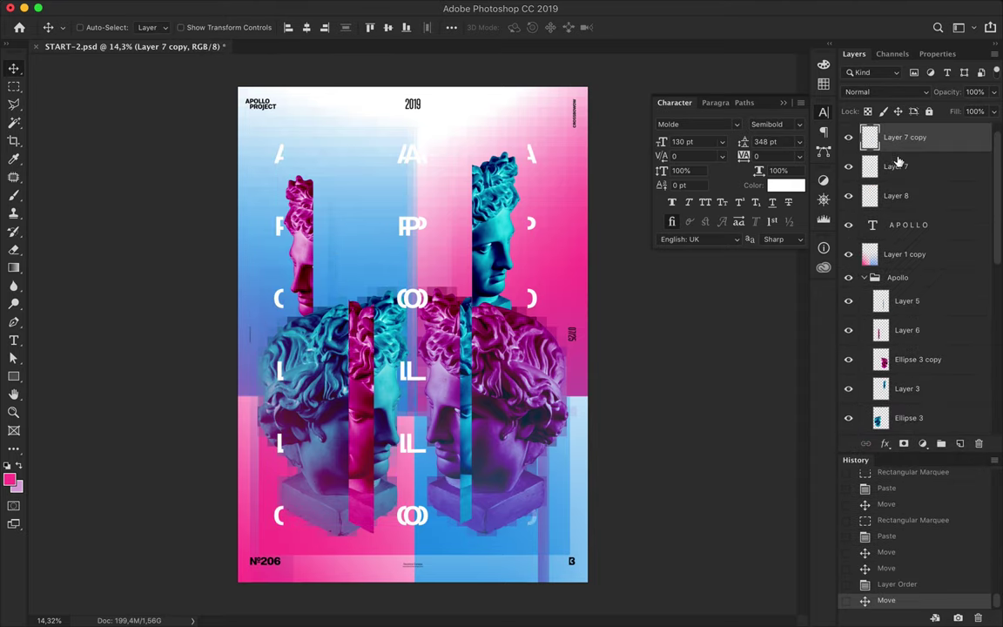
pyautogui.moveTo(898, 163); pyautogui.dragTo(901, 331)
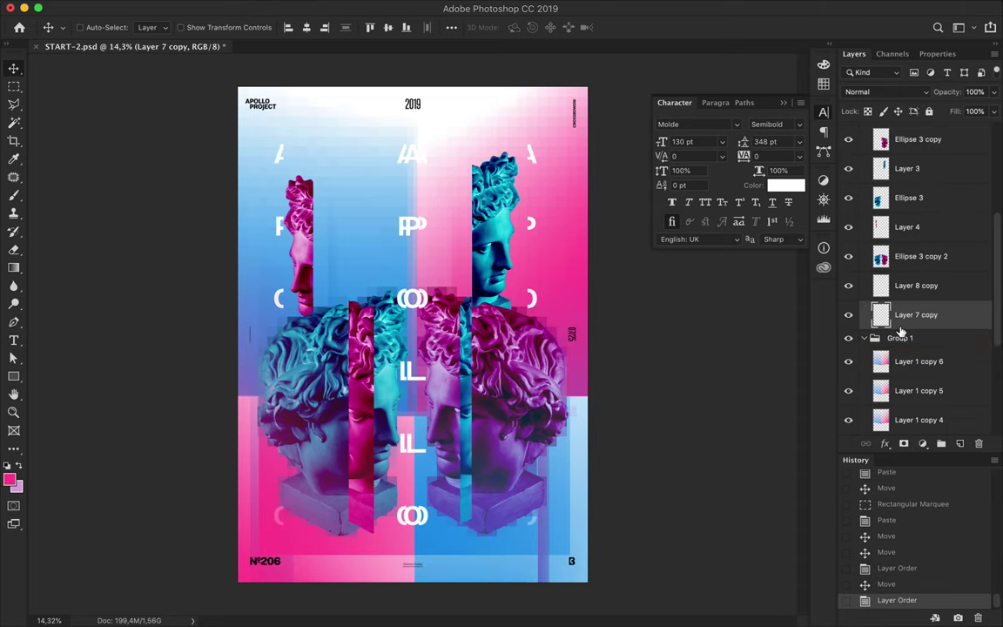
pyautogui.hotkey('ctrl', '+')
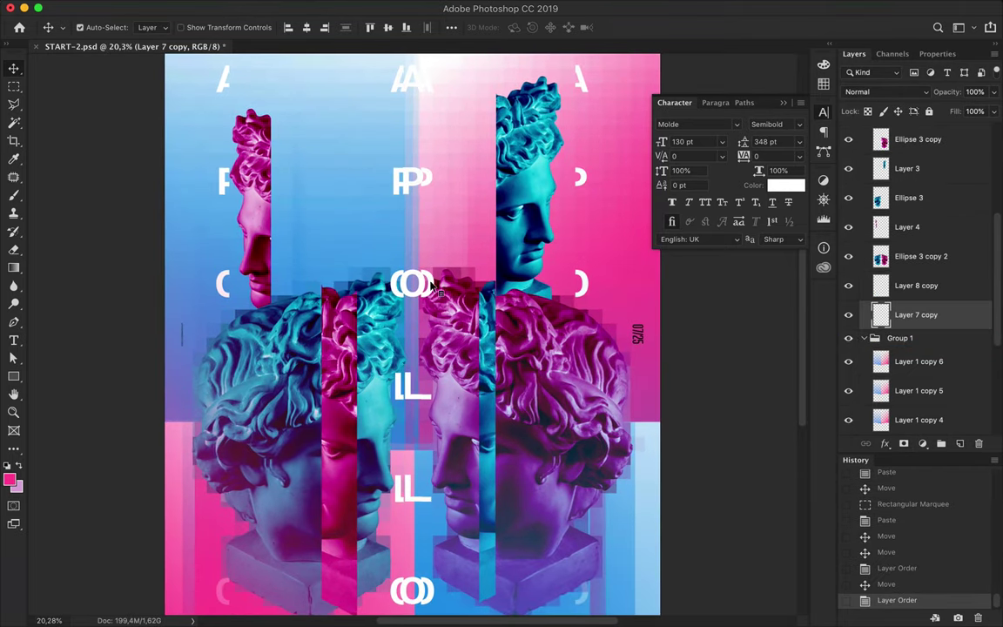
# Duplicate the Layer 8 letter slice, move the copies down the stack, and merge them.
pyautogui.click(433, 288)
pyautogui.scroll(-3, 435, 289)
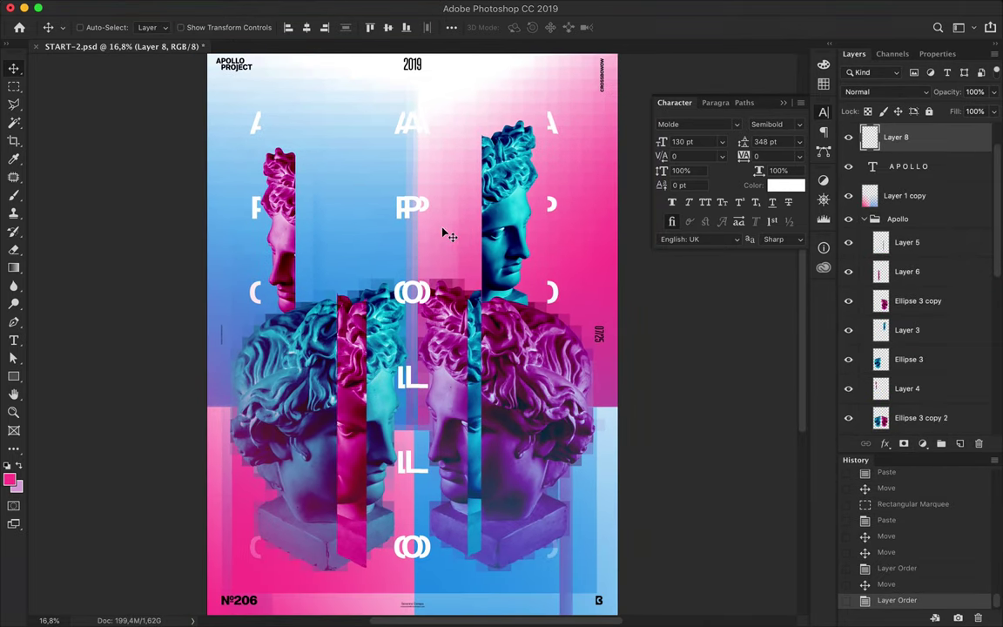
pyautogui.moveTo(453, 235); pyautogui.dragTo(557, 296)
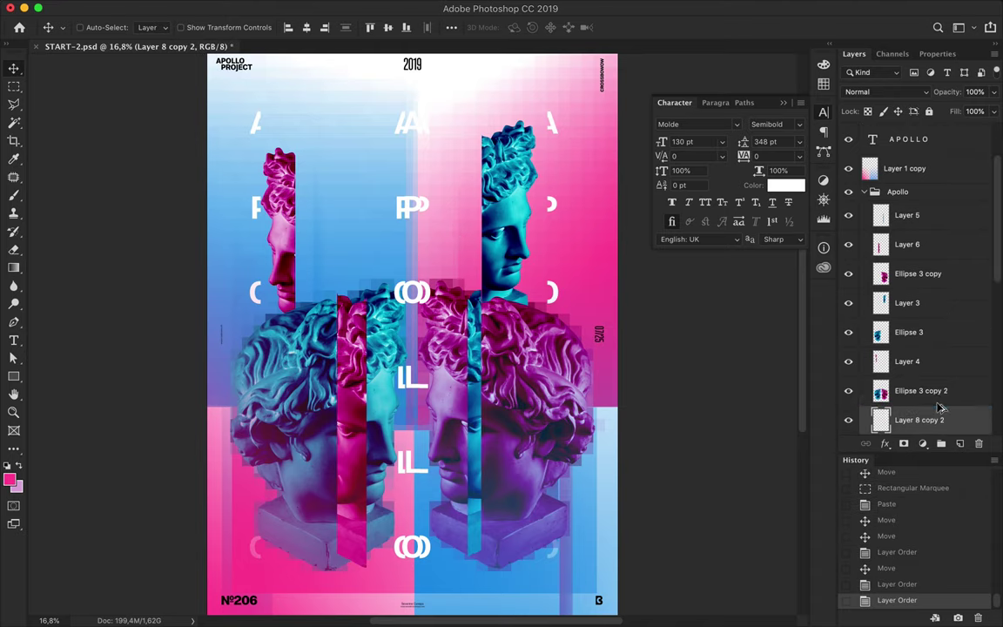
pyautogui.moveTo(948, 403); pyautogui.dragTo(908, 346)
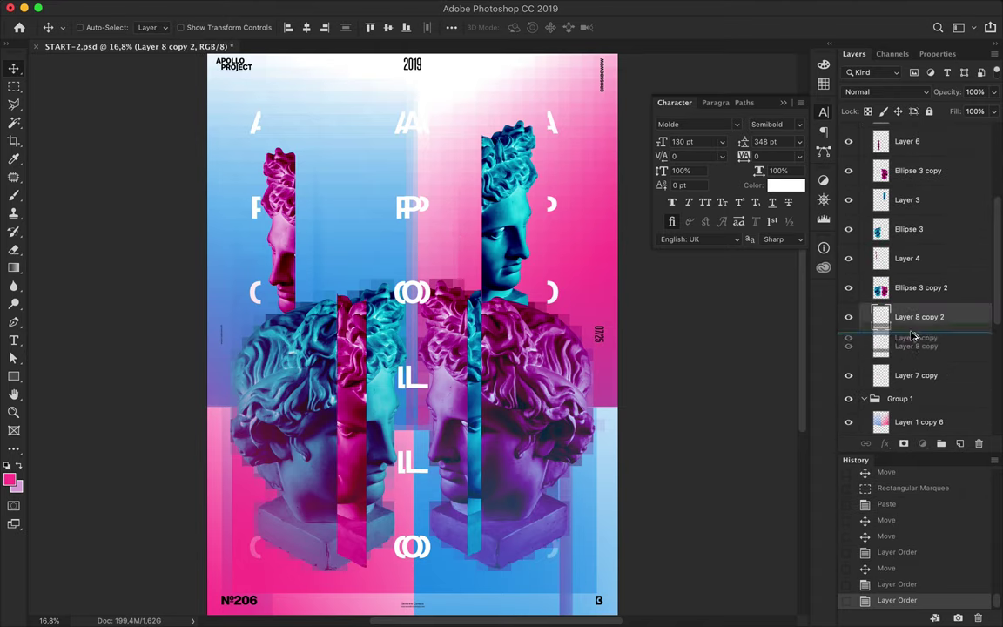
pyautogui.press('super+e')
# Apply Mosaic (cell size 200) to the merged letters, then duplicate and shift the pixelated fragments left.
pyautogui.click(403, 7)
pyautogui.moveTo(357, 226)
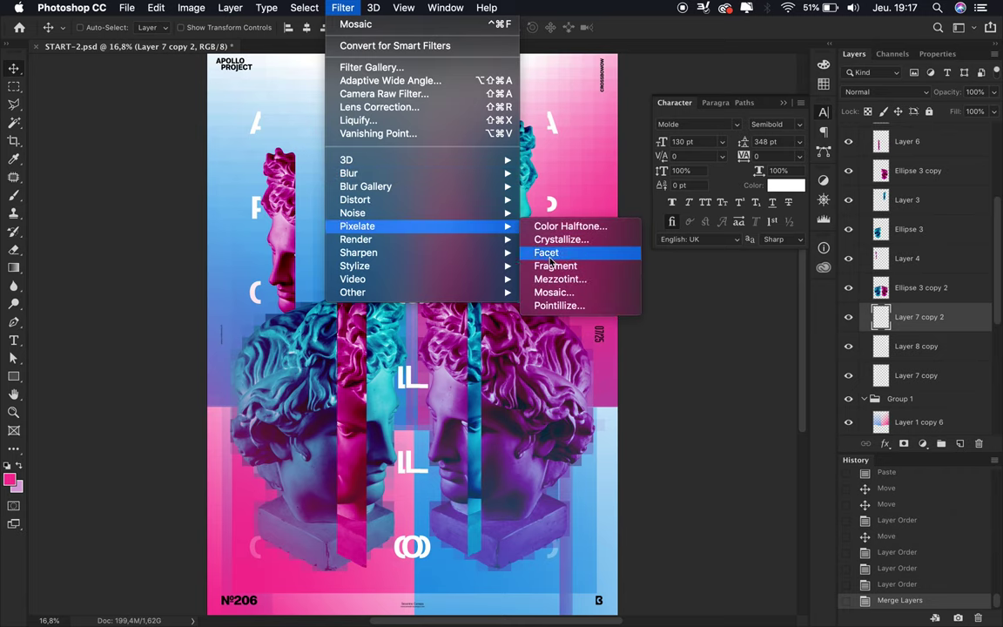
pyautogui.click(571, 292)
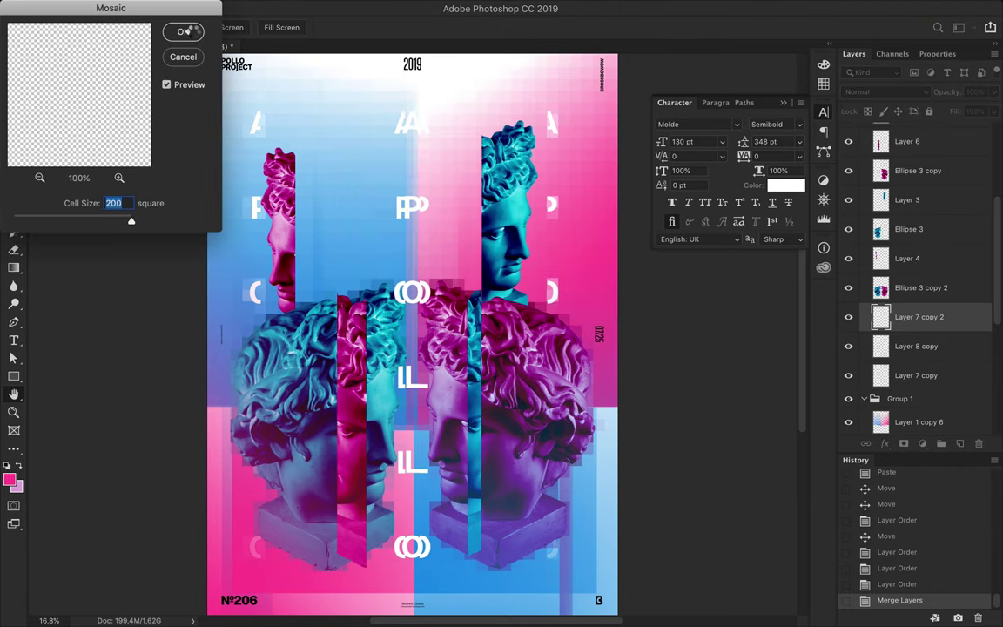
pyautogui.moveTo(871, 318); pyautogui.dragTo(917, 315)
pyautogui.moveTo(571, 285); pyautogui.dragTo(627, 287)
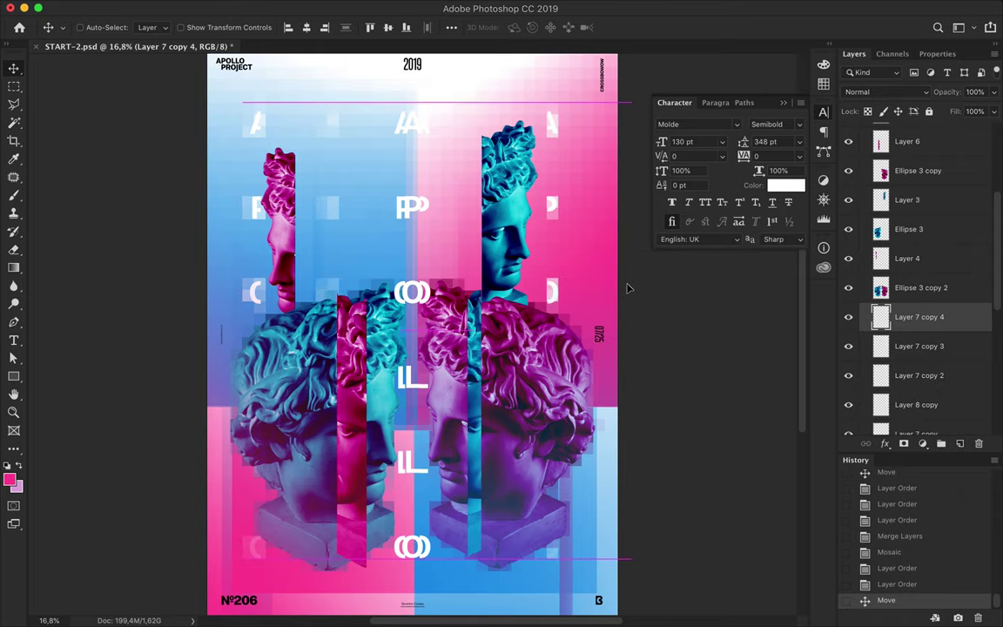
pyautogui.moveTo(331, 215); pyautogui.dragTo(166, 228)
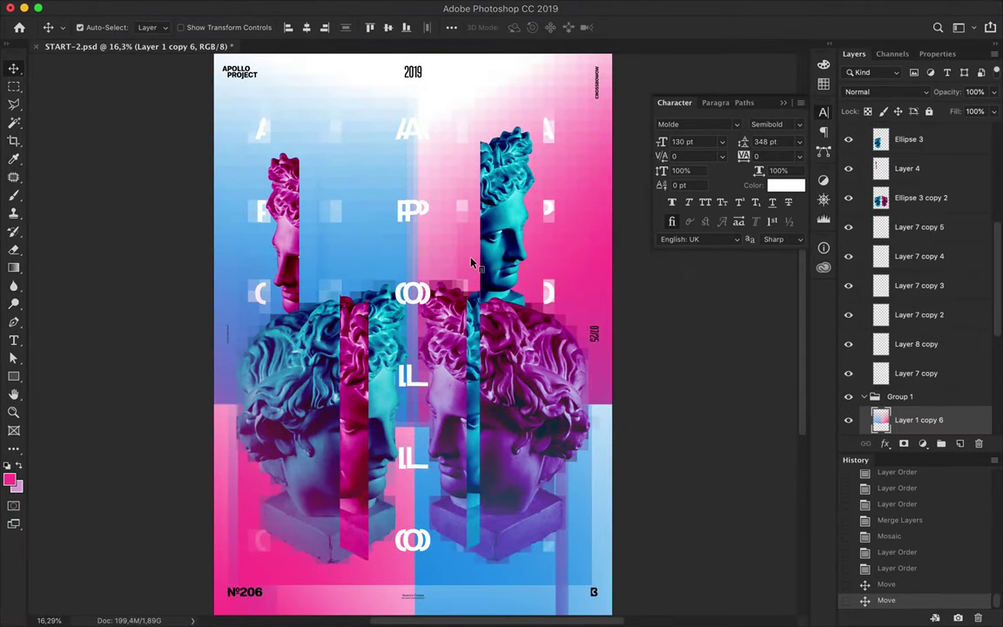
# Duplicate the Layer 2 copy pixel strip twice and merge the copies into one layer.
pyautogui.scroll(-1, 922, 321)
pyautogui.click(920, 245)
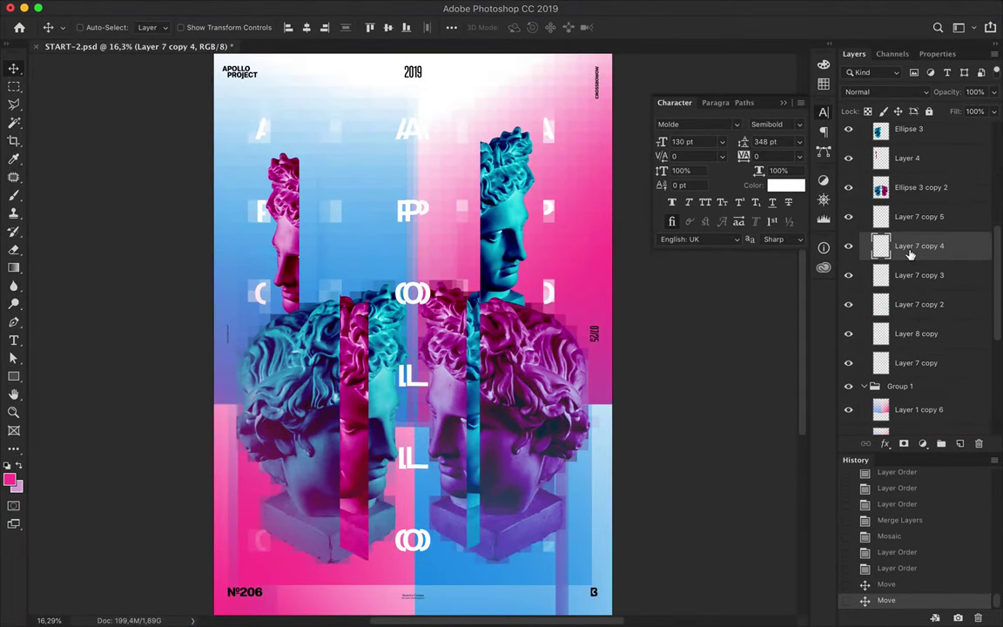
pyautogui.scroll(-5, 915, 303)
pyautogui.click(881, 278)
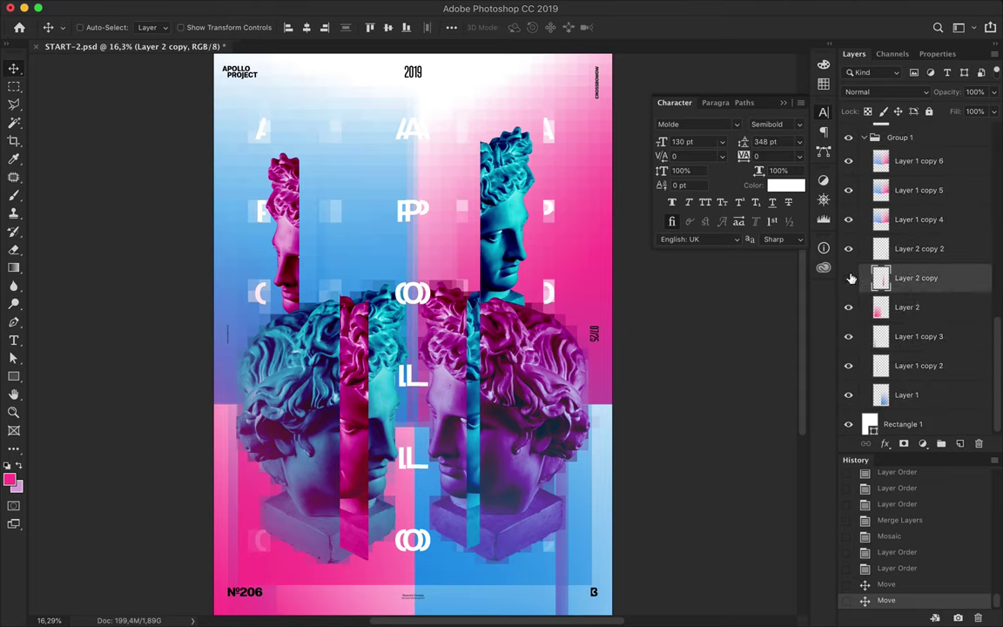
pyautogui.hotkey('ctrl', 'j')
pyautogui.hotkey('ctrl', 'j')
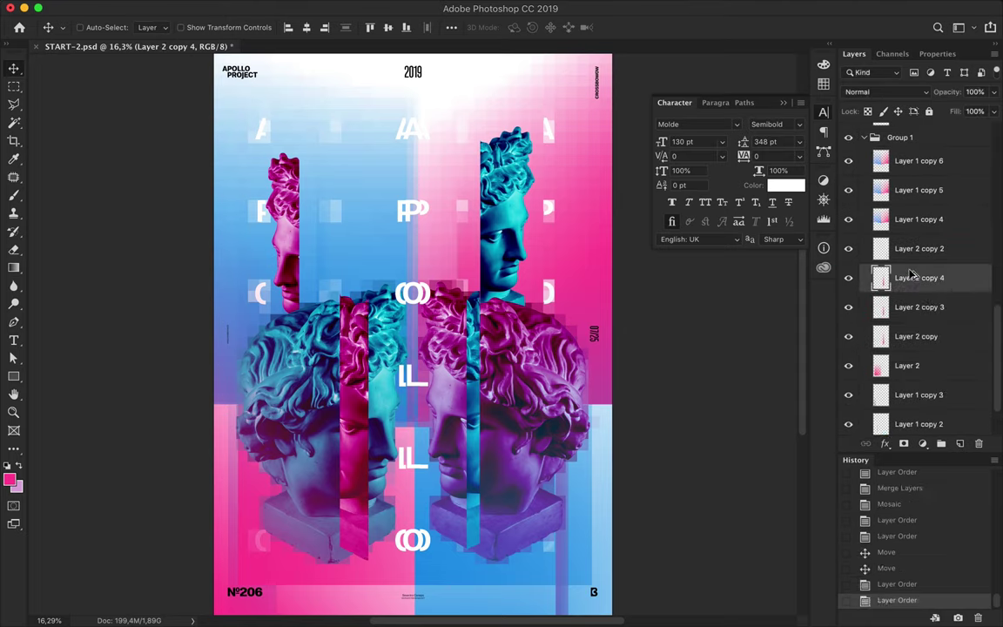
pyautogui.hotkey('ctrl', 'j')
pyautogui.keyDown('shift'); pyautogui.click(914, 336); pyautogui.keyUp('shift')
pyautogui.hotkey('ctrl', 'e')
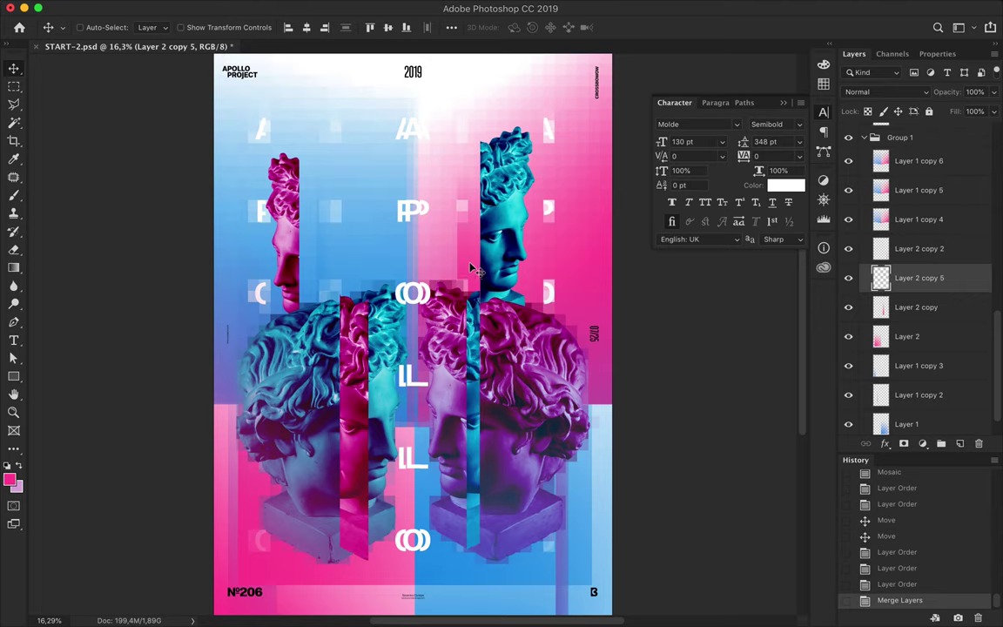
# Move the merged strip low in the layer stack and along the poster's bottom edge.
pyautogui.moveTo(596, 322); pyautogui.dragTo(515, 362)
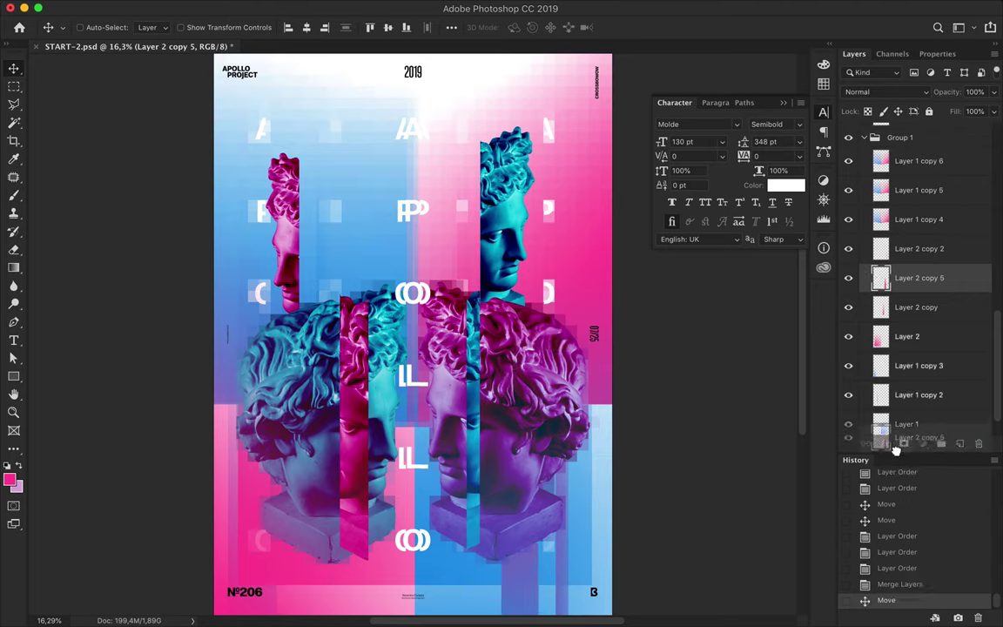
pyautogui.moveTo(919, 278); pyautogui.dragTo(897, 420)
pyautogui.moveTo(522, 599); pyautogui.dragTo(455, 591)
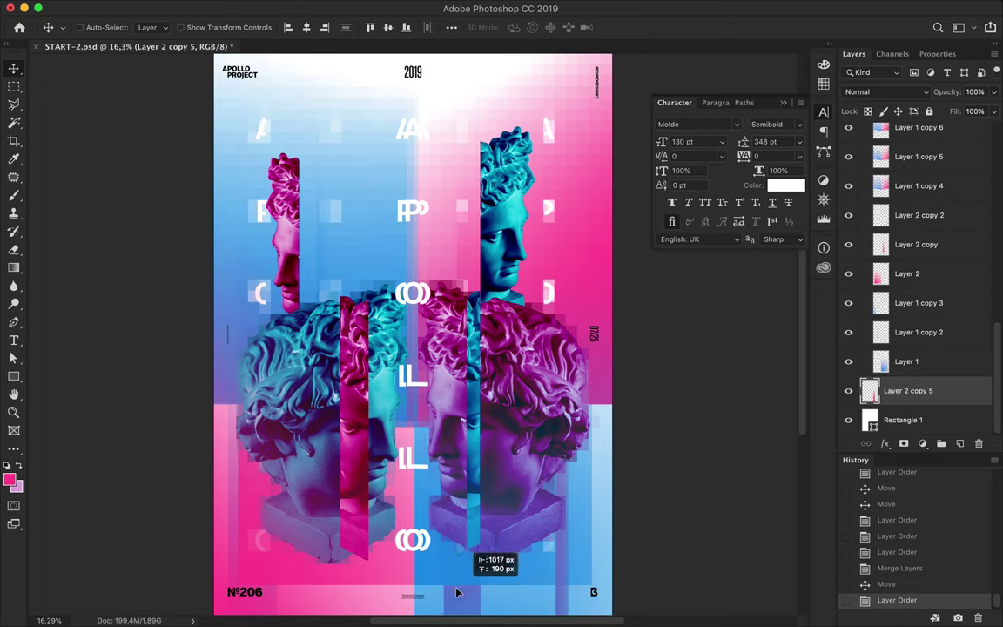
pyautogui.moveTo(455, 591); pyautogui.dragTo(456, 588)
# Load the Layer 7 copy 5 pixels as a selection, dismissing the warning.
pyautogui.scroll(5, 893, 347)
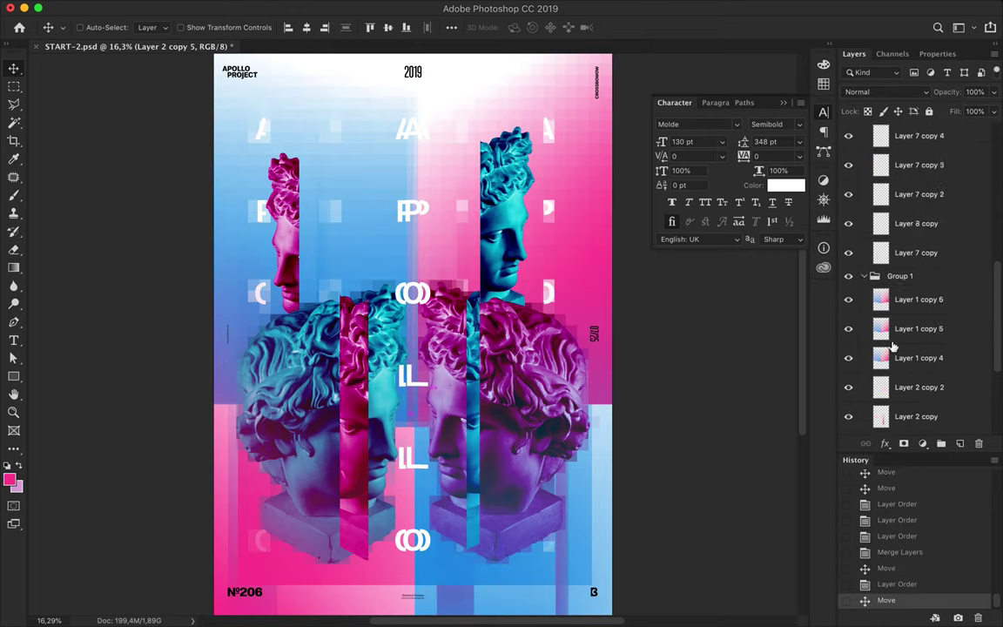
pyautogui.scroll(5, 906, 305)
pyautogui.scroll(3, 917, 265)
pyautogui.scroll(-3, 917, 266)
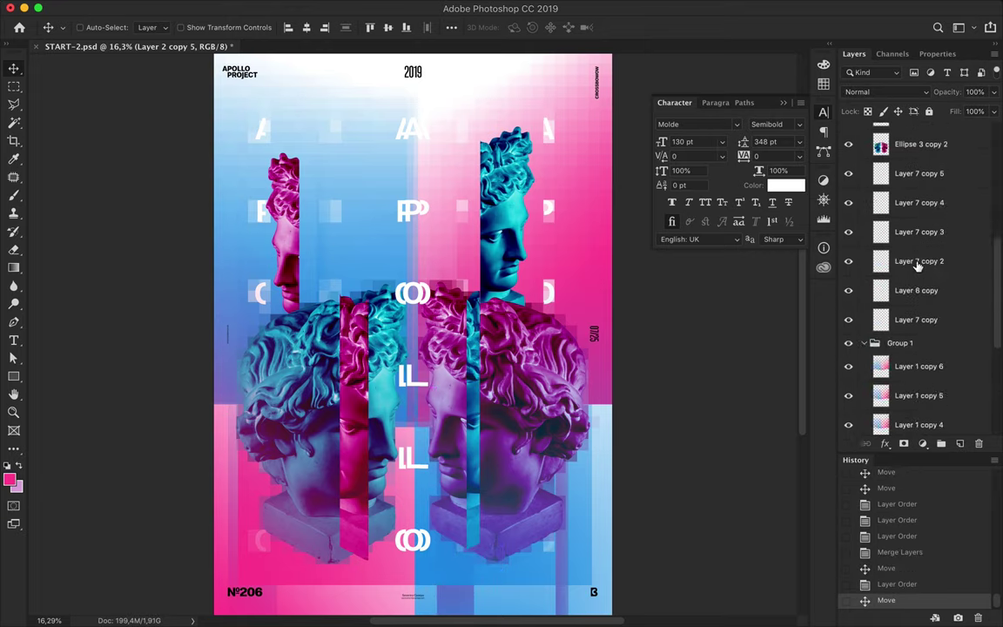
pyautogui.scroll(-3, 917, 265)
pyautogui.scroll(-5, 906, 347)
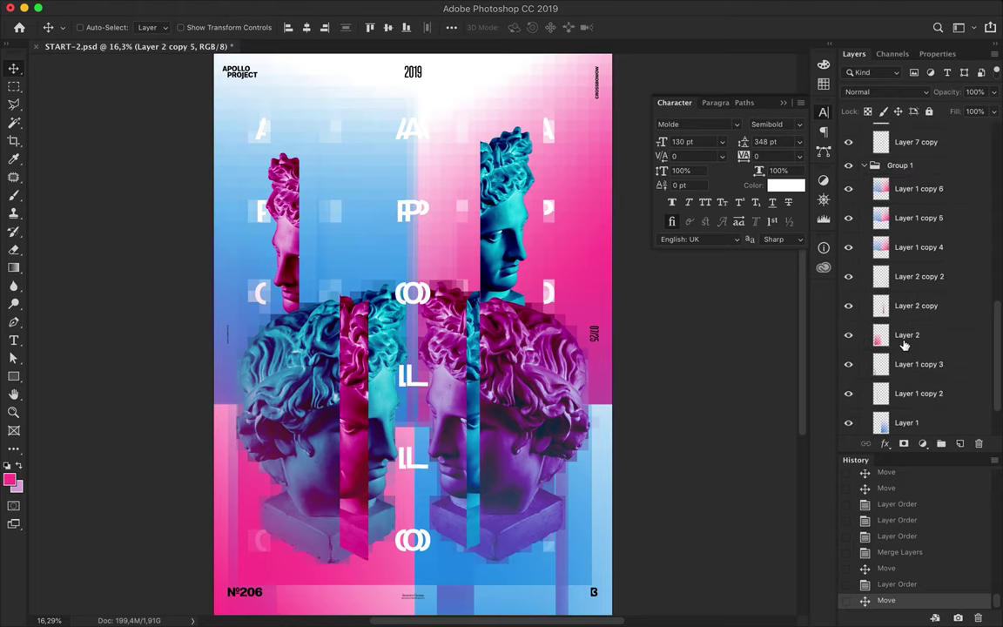
pyautogui.scroll(2, 897, 287)
pyautogui.scroll(4, 880, 166)
pyautogui.keyDown('ctrl'); pyautogui.click(880, 155); pyautogui.keyUp('ctrl')
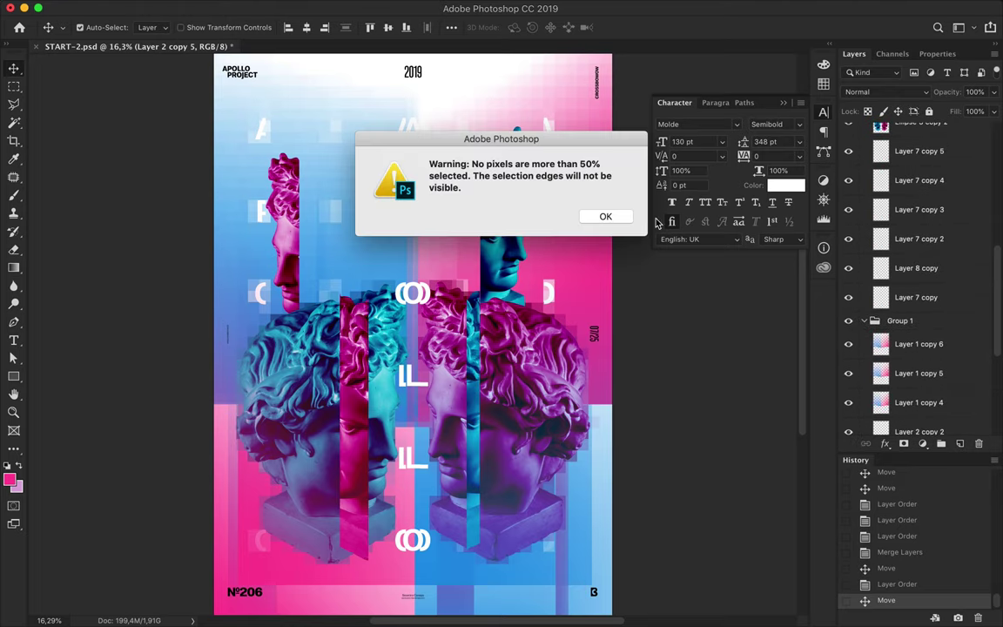
pyautogui.click(620, 217)
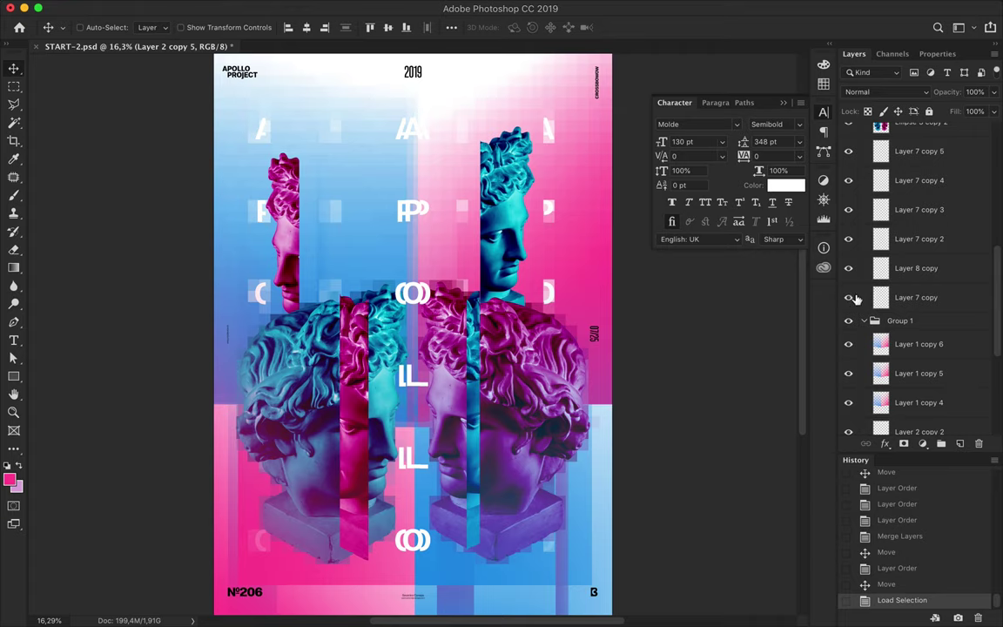
pyautogui.scroll(5, 938, 297)
pyautogui.scroll(5, 936, 288)
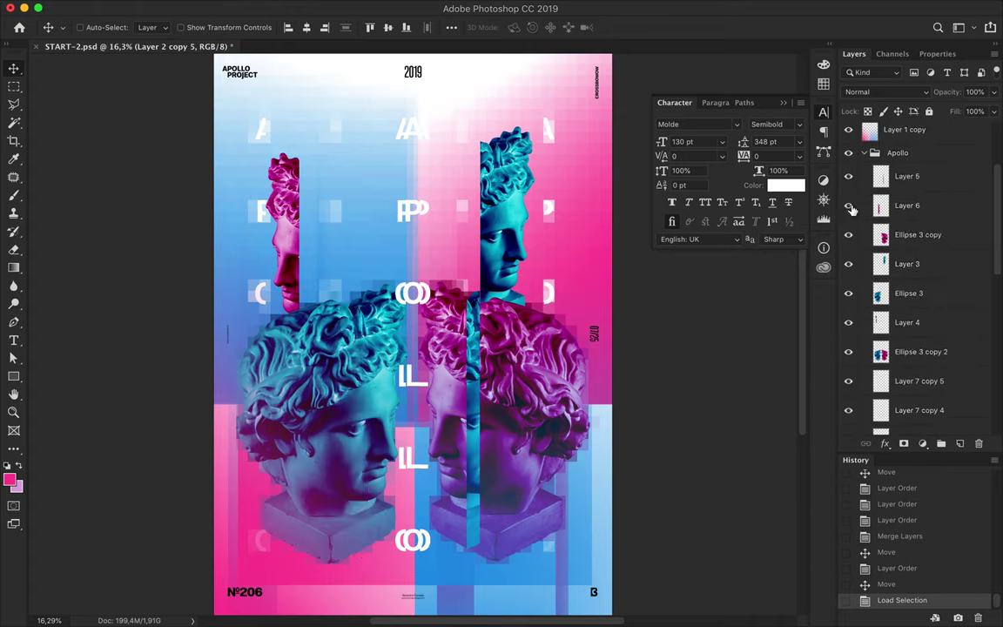
pyautogui.scroll(-5, 924, 219)
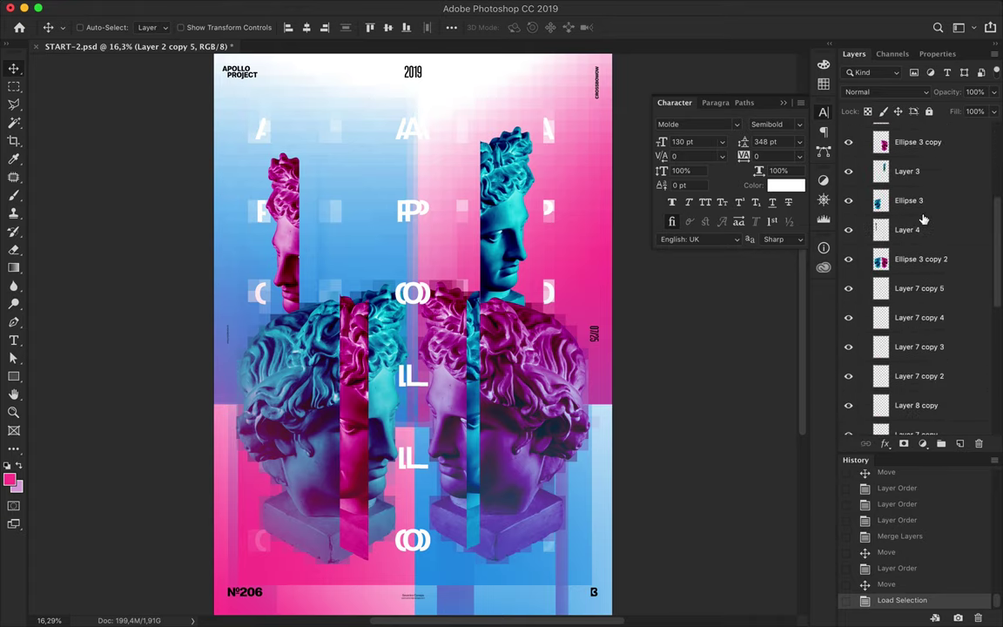
pyautogui.scroll(-5, 924, 219)
pyautogui.scroll(-5, 924, 218)
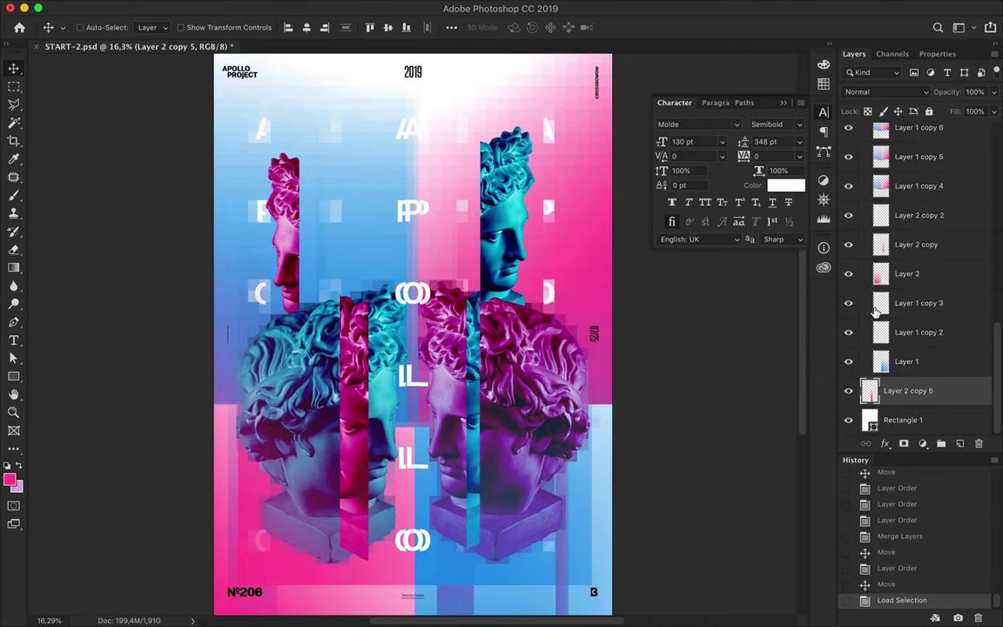
# Duplicate and merge the Layer 1 copy 3 strip, then move it on the poster.
pyautogui.moveTo(901, 305)
pyautogui.mouseDown()
pyautogui.moveTo(916, 311)
pyautogui.moveTo(916, 296)
pyautogui.mouseUp()
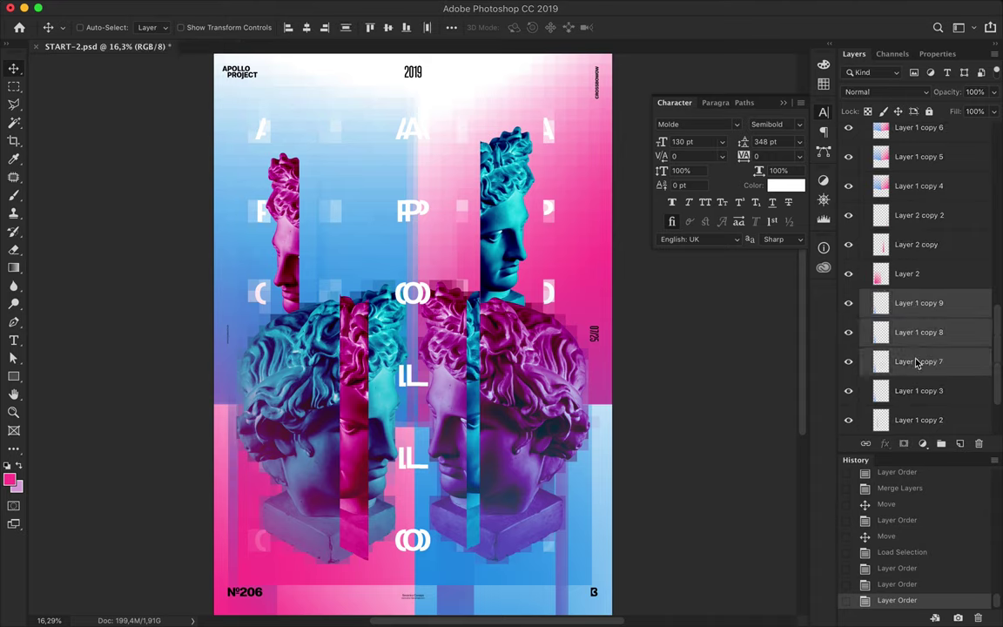
pyautogui.hotkey('ctrl', 'e')
pyautogui.moveTo(269, 487); pyautogui.dragTo(302, 459)
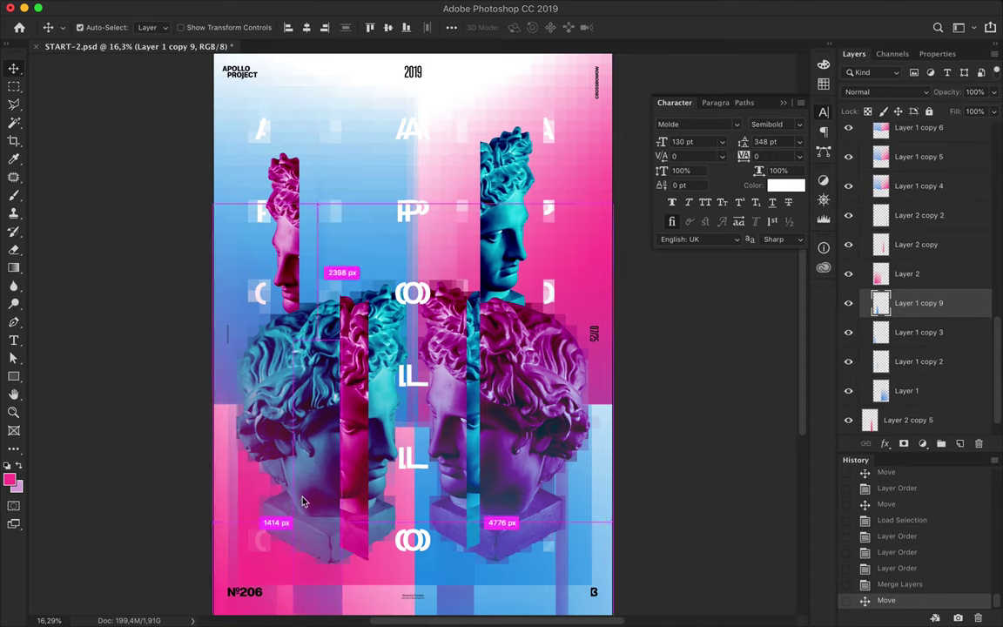
pyautogui.click(589, 249)
pyautogui.press('Return')
pyautogui.click(533, 251)
pyautogui.press('Return')
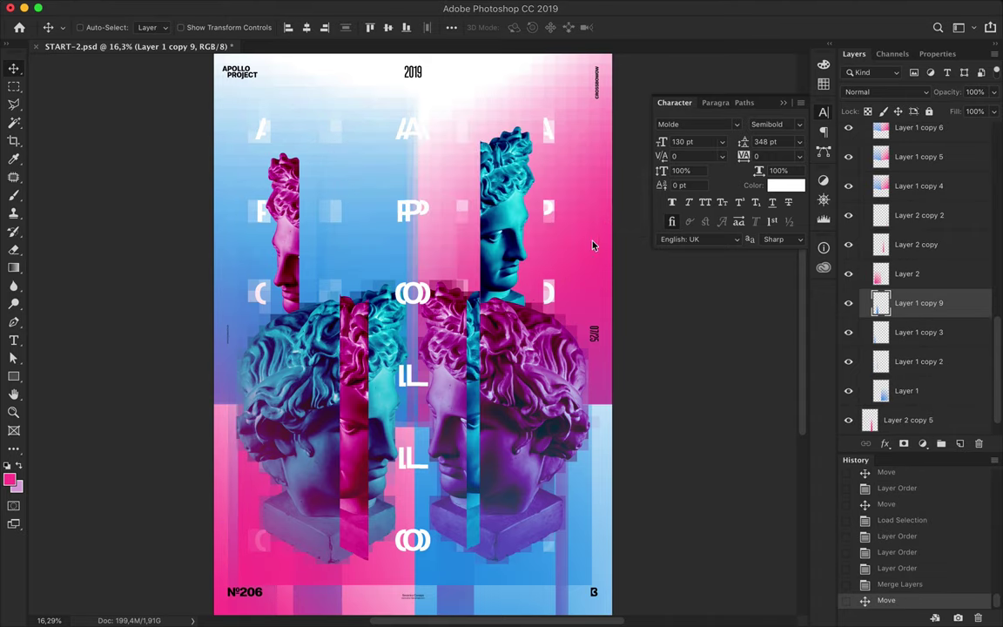
# Shift the merged Layer 1 copy 9 strip into place along the bottom, then save the poster.
pyautogui.moveTo(331, 589); pyautogui.dragTo(347, 403)
pyautogui.click(345, 401)
pyautogui.press('Return')
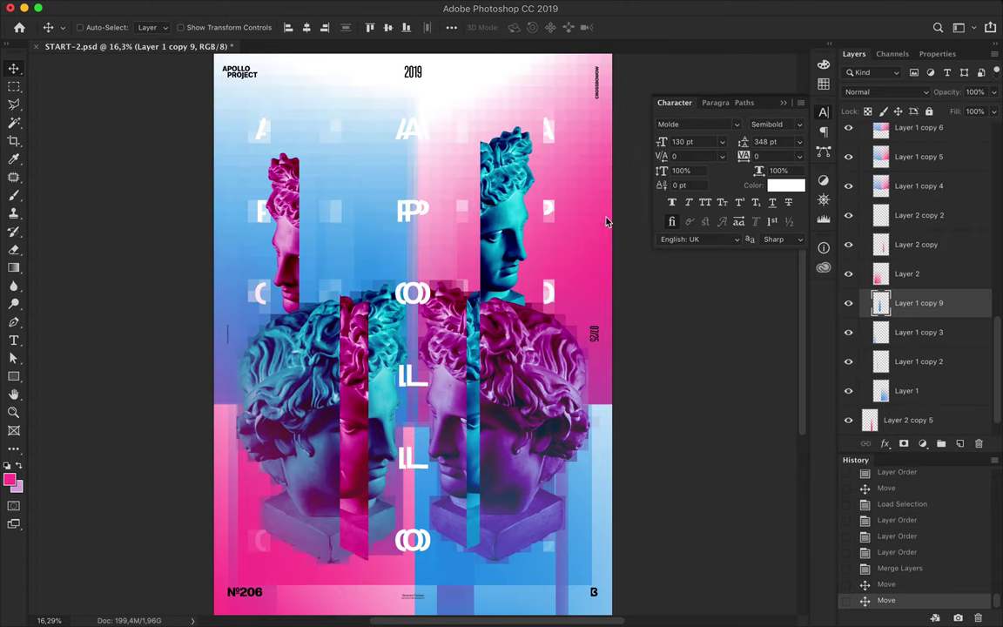
pyautogui.moveTo(364, 530)
pyautogui.mouseDown()
pyautogui.moveTo(369, 585)
pyautogui.moveTo(351, 560)
pyautogui.mouseUp()
pyautogui.scroll(-1, 490, 427)
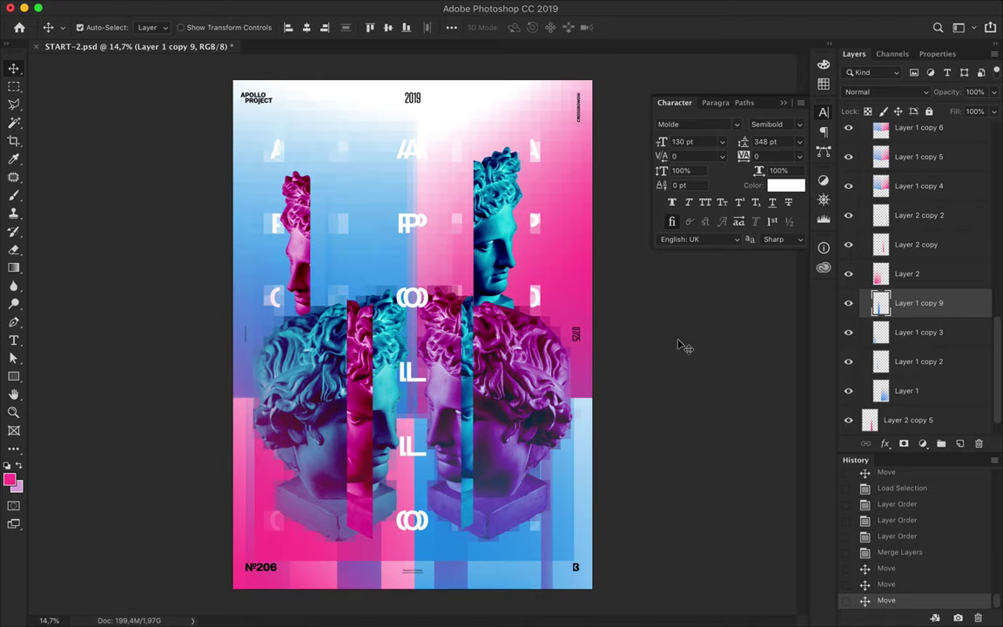
pyautogui.hotkey('ctrl', 's')
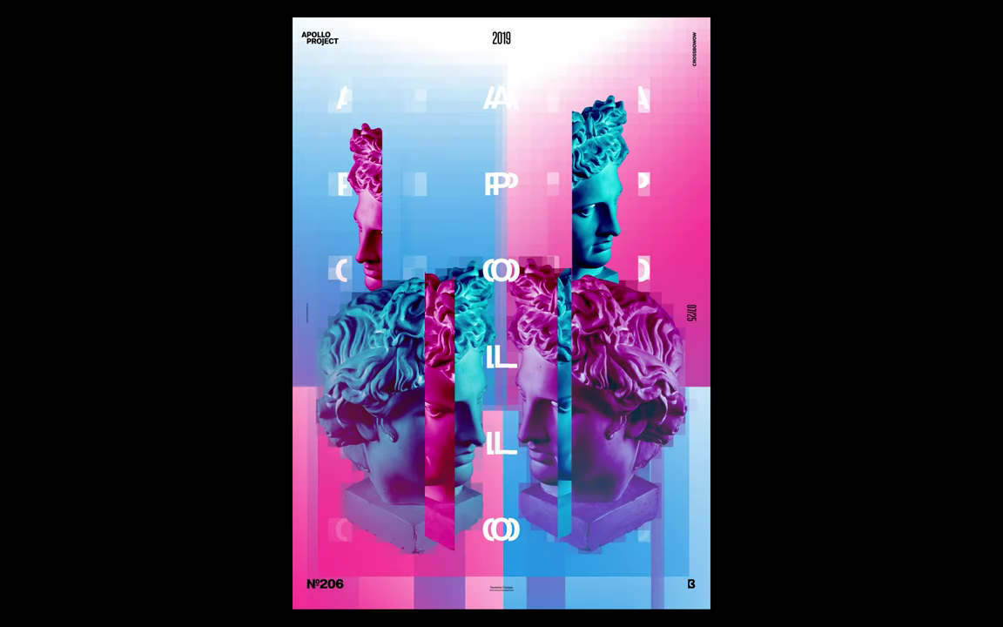